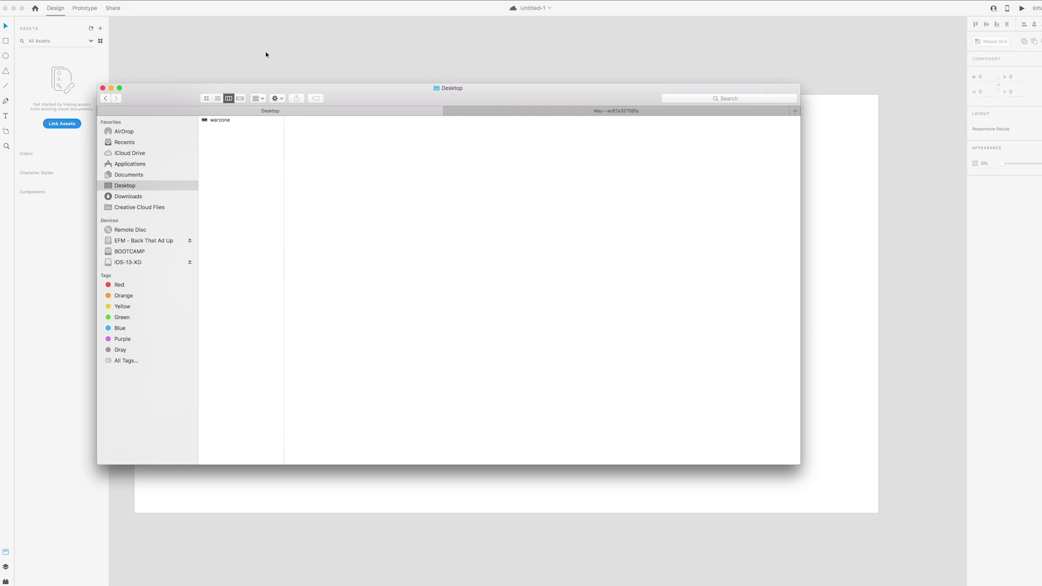
Drag the warzone screenshot from the Desktop folder onto the Web 1920 – 1 artboard
click(263, 60)
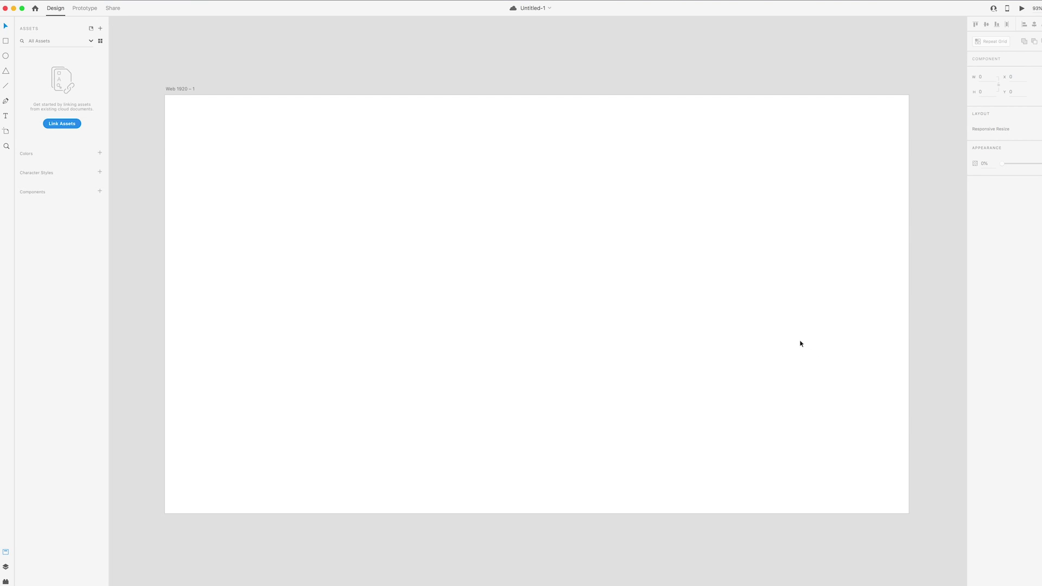
click(214, 573)
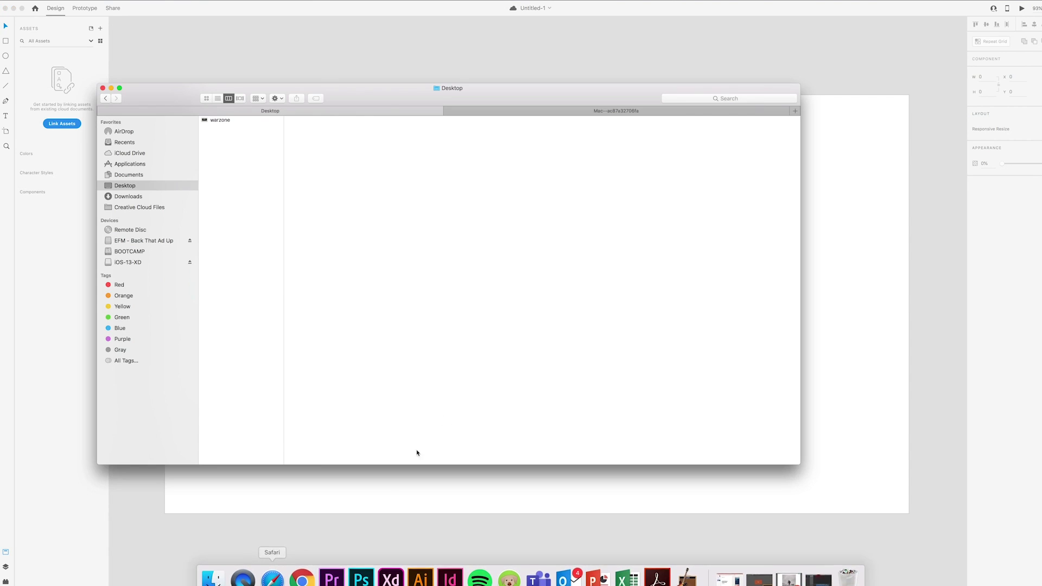
drag(245, 124, 452, 136)
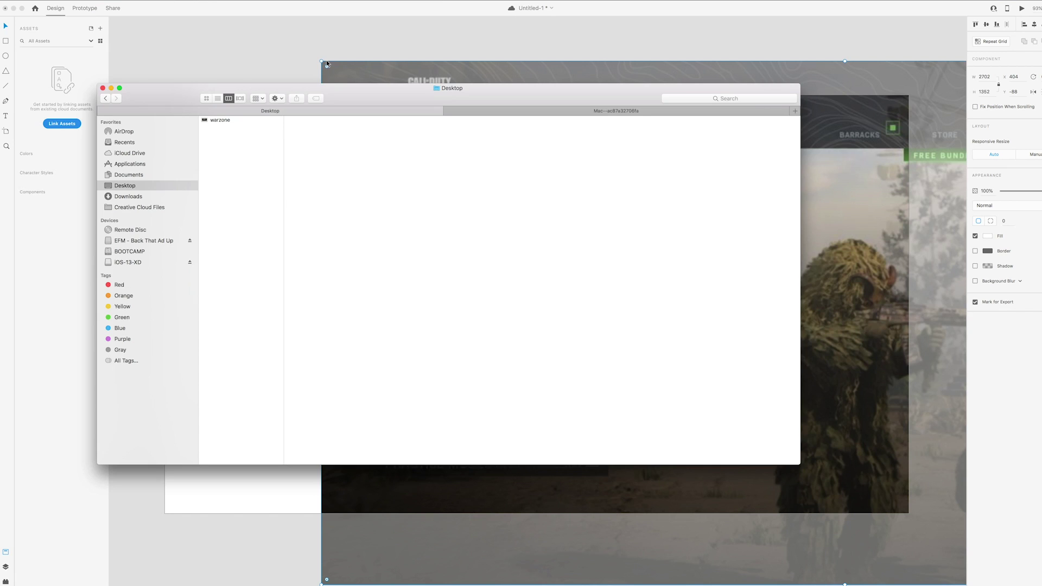
Scale the warzone screenshot down to 1368 × 684 and place it at the artboard's lower left
drag(320, 61, 360, 159)
drag(570, 234, 459, 208)
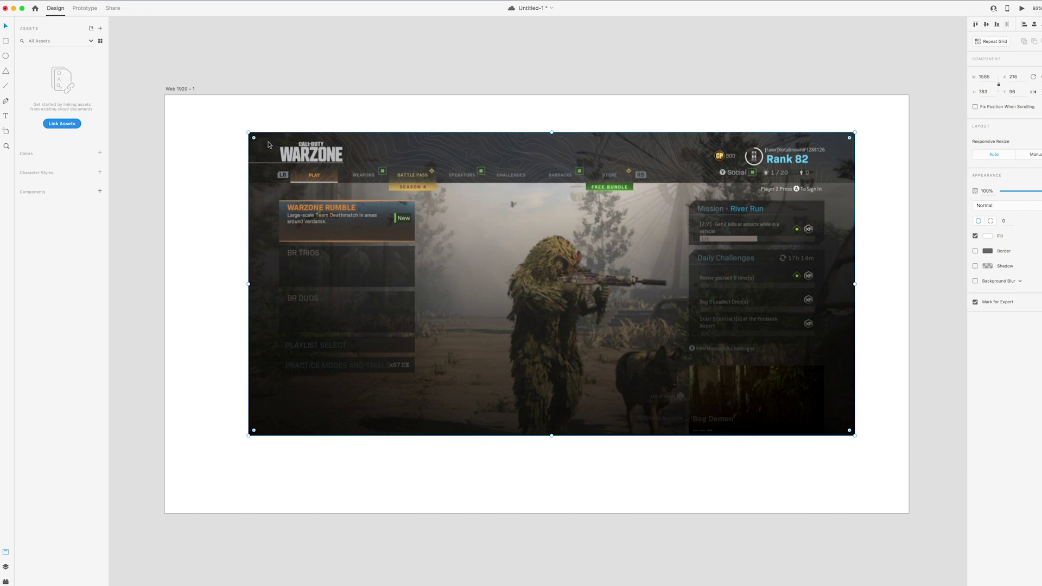
drag(248, 132, 324, 170)
drag(476, 212, 432, 228)
scroll(421, 156, left, 3)
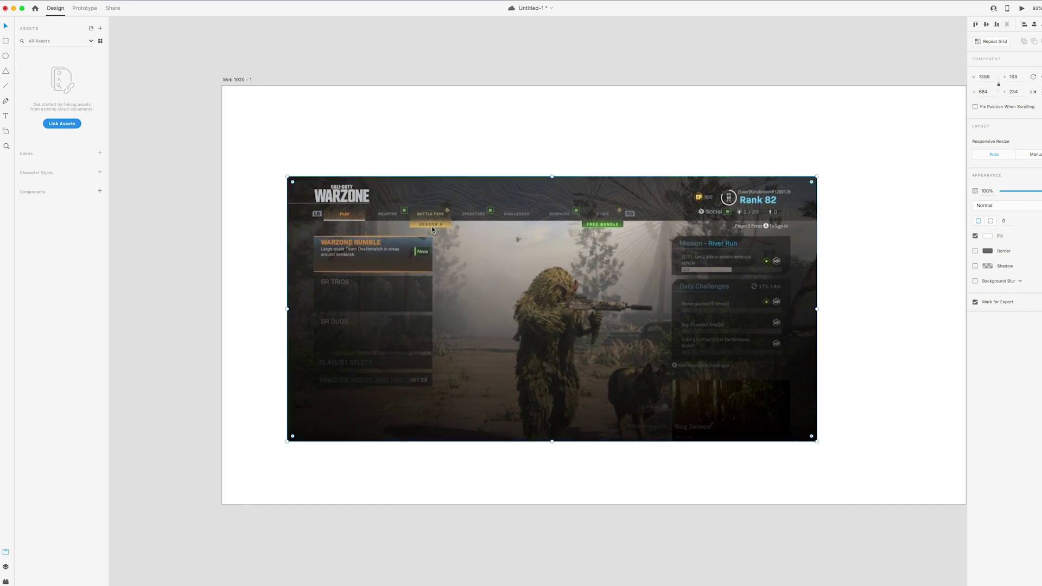
scroll(480, 227, right, 3)
scroll(480, 228, left, 3)
drag(480, 226, 431, 280)
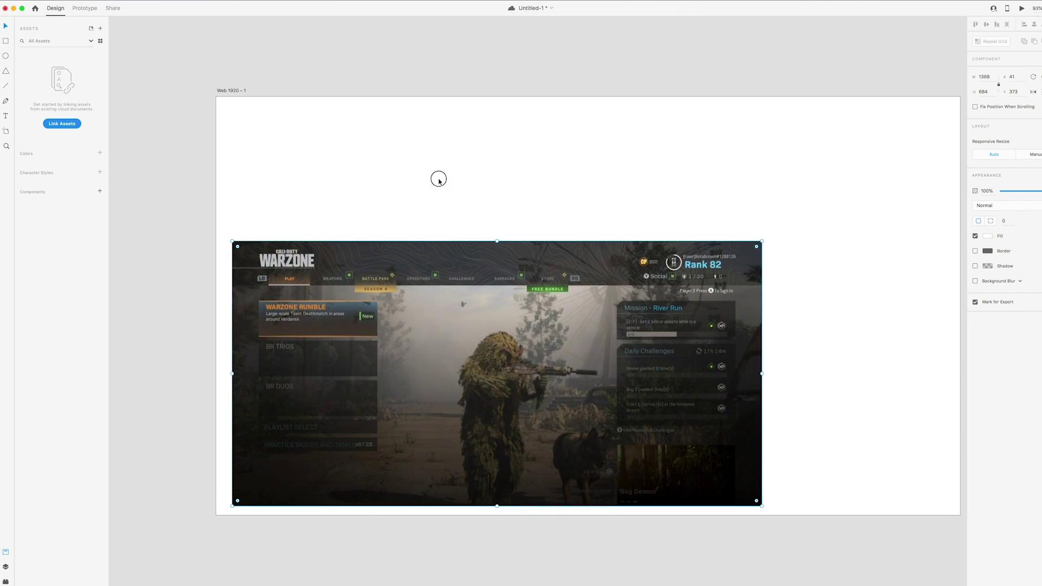
click(438, 179)
scroll(454, 252, down, 2)
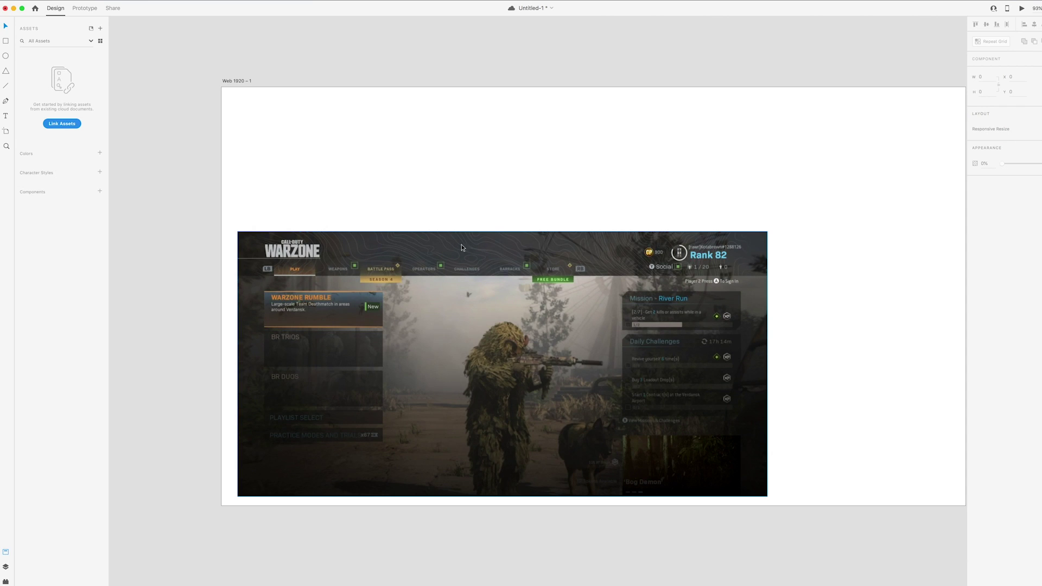
Draw a borderless 1920 × 192 rectangle filled black across the top of the artboard
click(7, 42)
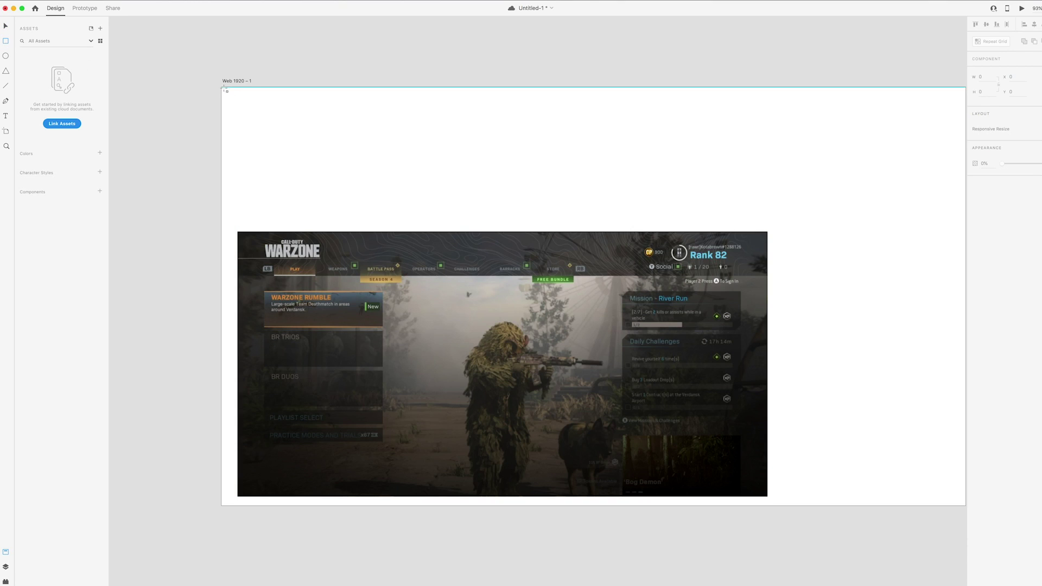
mouse_move(222, 86)
mouse_down()
mouse_move(295, 116)
mouse_move(484, 156)
mouse_move(913, 162)
mouse_move(860, 166)
mouse_up()
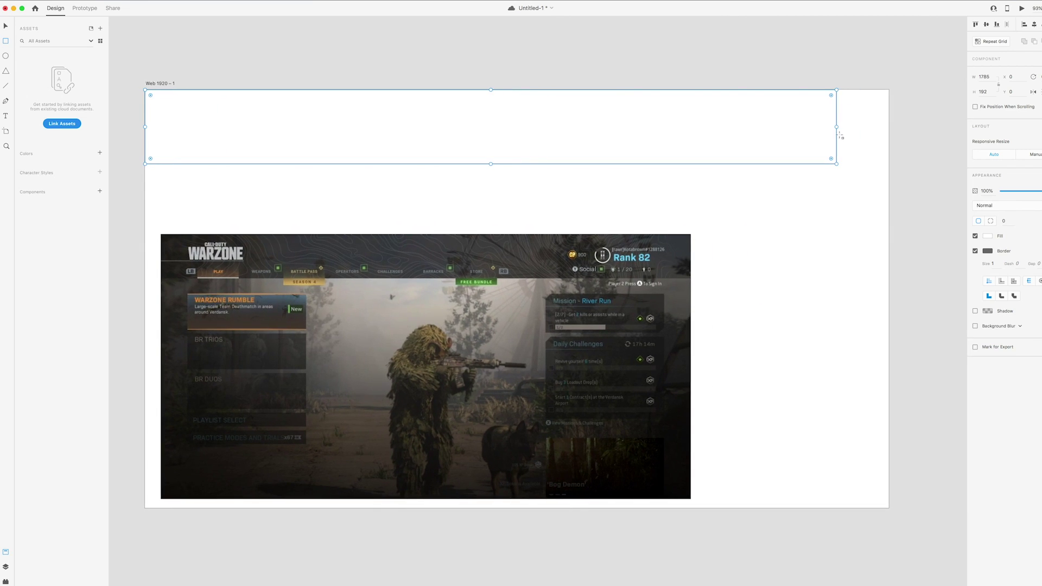
drag(836, 126, 889, 130)
click(975, 251)
click(986, 235)
drag(914, 244, 865, 268)
key(l)
drag(729, 229, 786, 229)
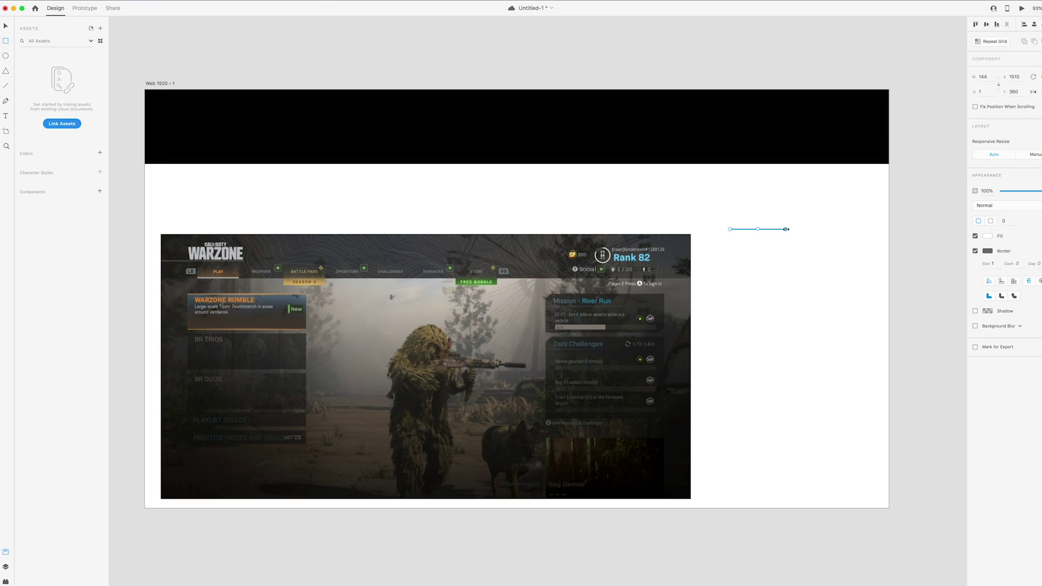
click(415, 127)
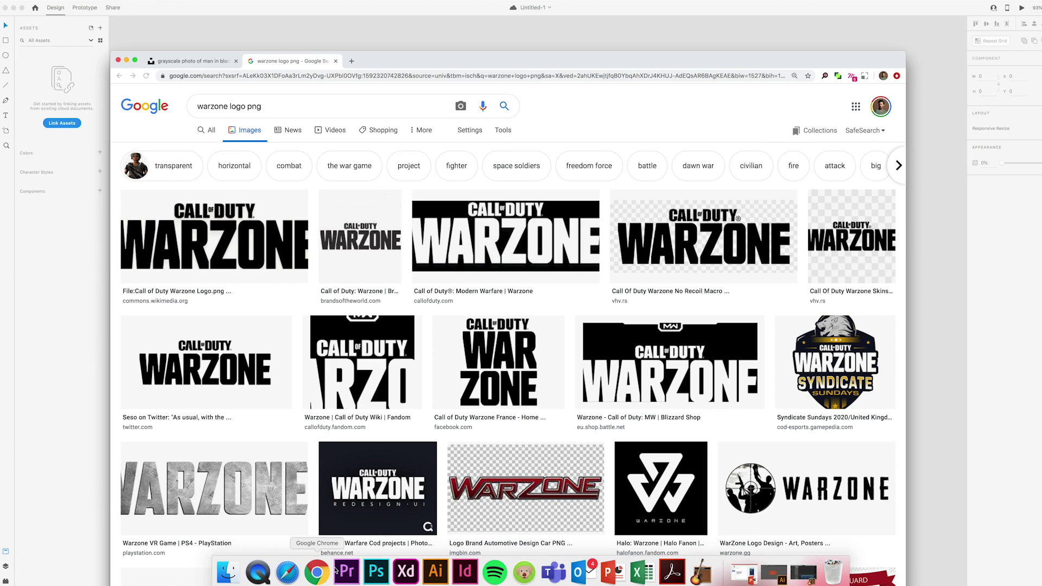
Copy the Blizzard Shop Warzone logo from Google Images and paste it onto the XD artboard
click(316, 567)
scroll(677, 352, down, 1)
click(677, 353)
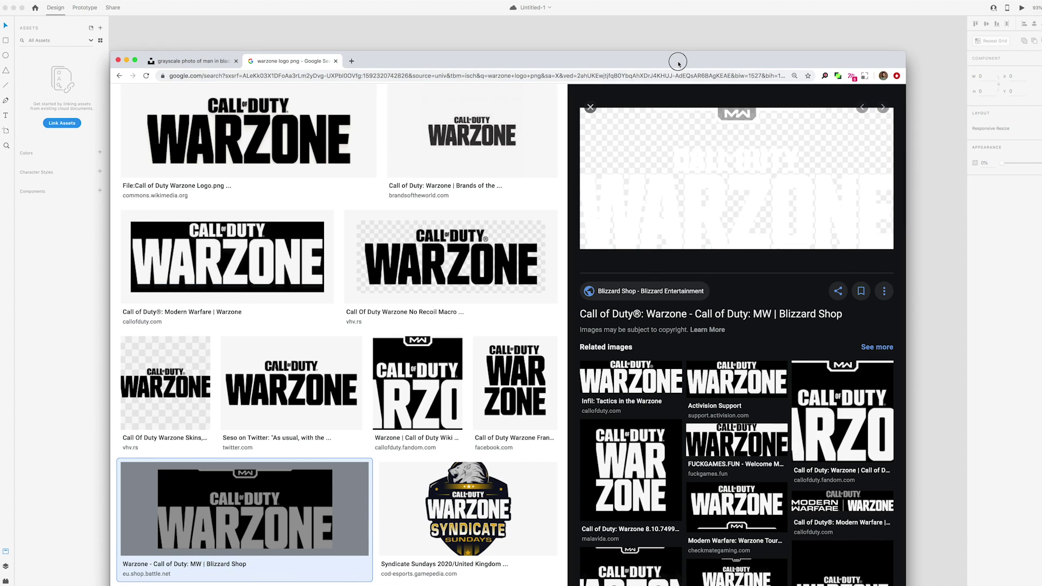
drag(677, 63, 687, 205)
right_click(727, 302)
click(749, 373)
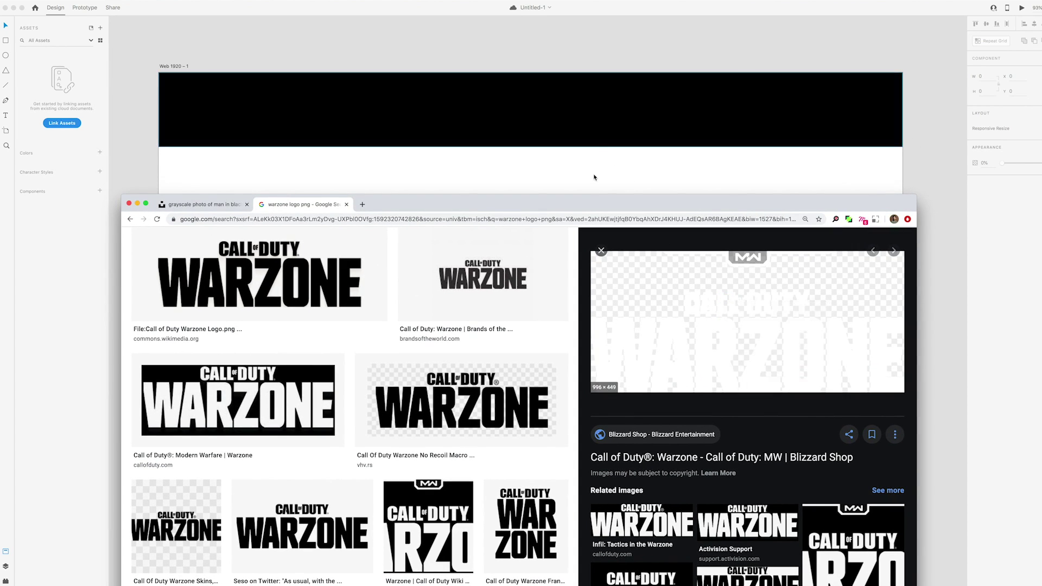
click(589, 199)
key(super+v)
drag(536, 209, 613, 223)
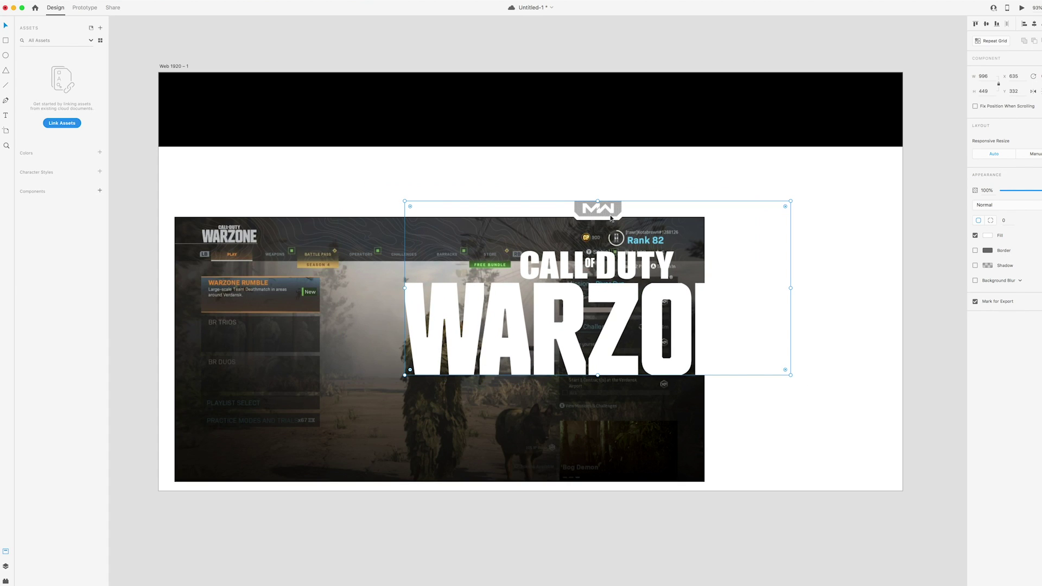
Shrink the Warzone logo to 274 × 123 and centre it on the black header
drag(406, 201, 416, 208)
drag(471, 249, 414, 86)
scroll(696, 282, up, 5)
scroll(696, 282, left, 3)
drag(809, 342, 551, 259)
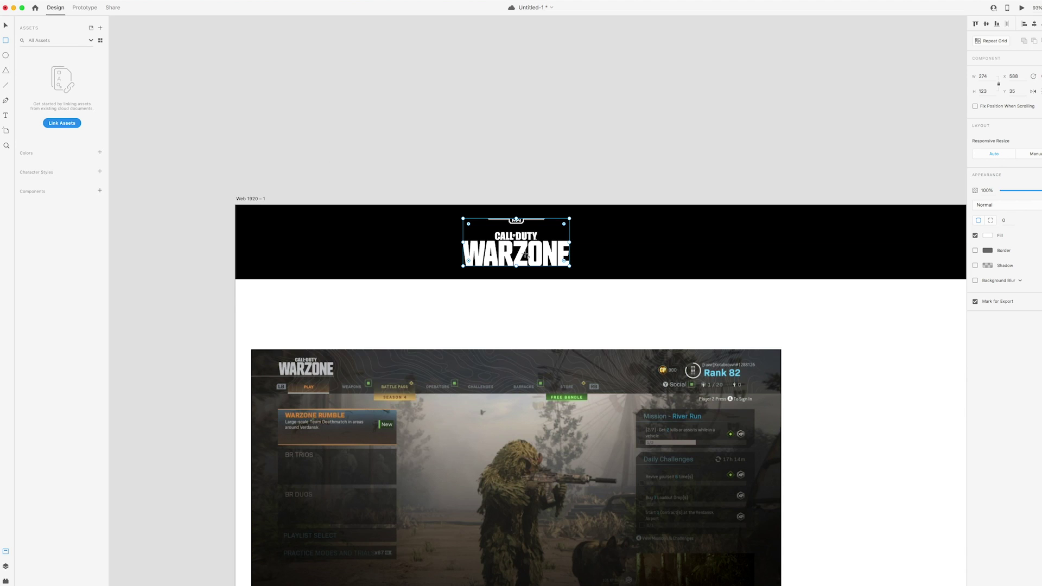
Mask the logo with a rectangle drawn over its lettering using Object > Mask with Shape
drag(459, 229, 579, 273)
key(v)
click(551, 230)
shift+click(575, 243)
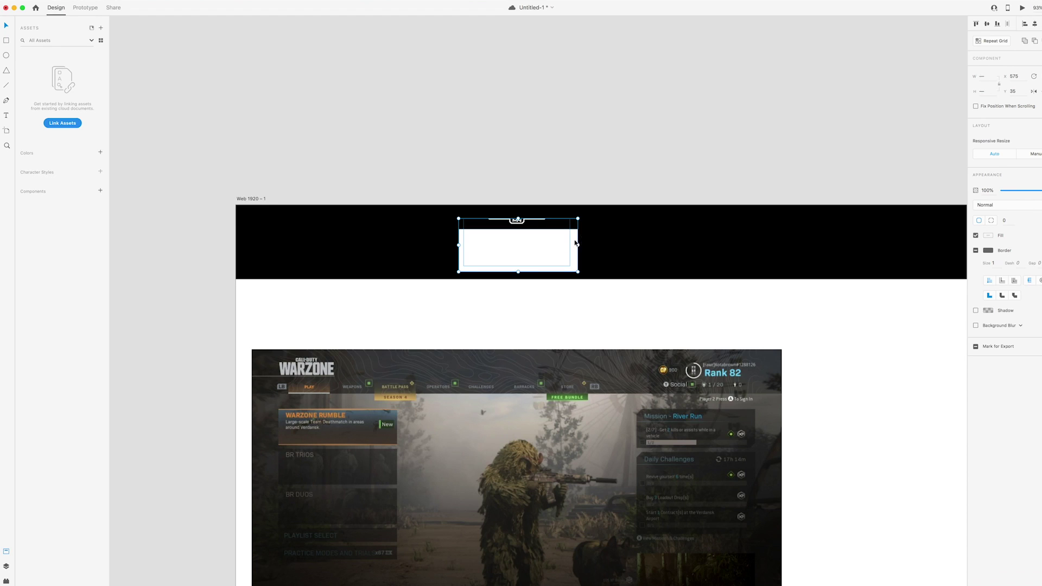
click(81, 0)
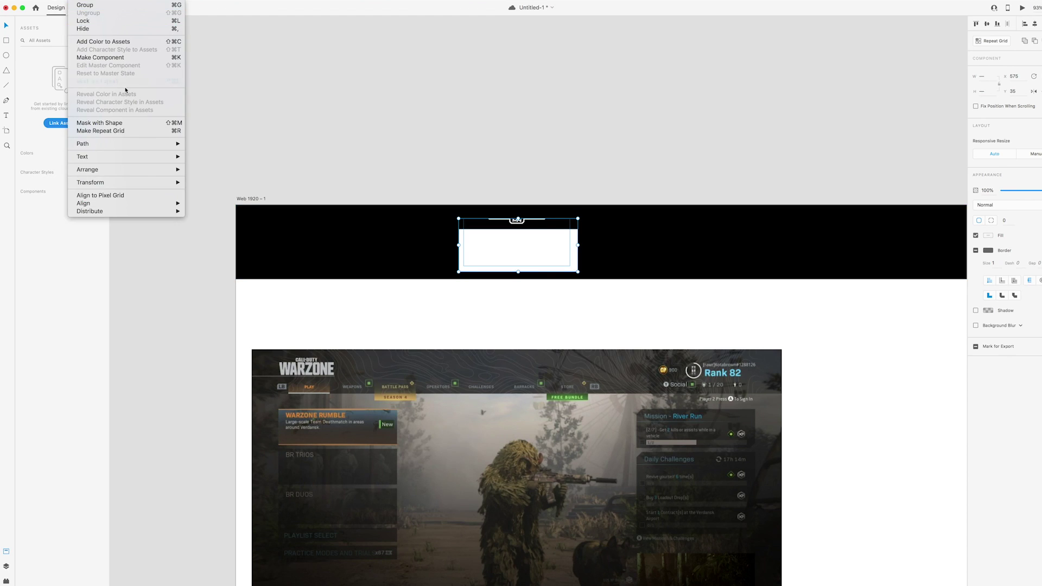
click(130, 123)
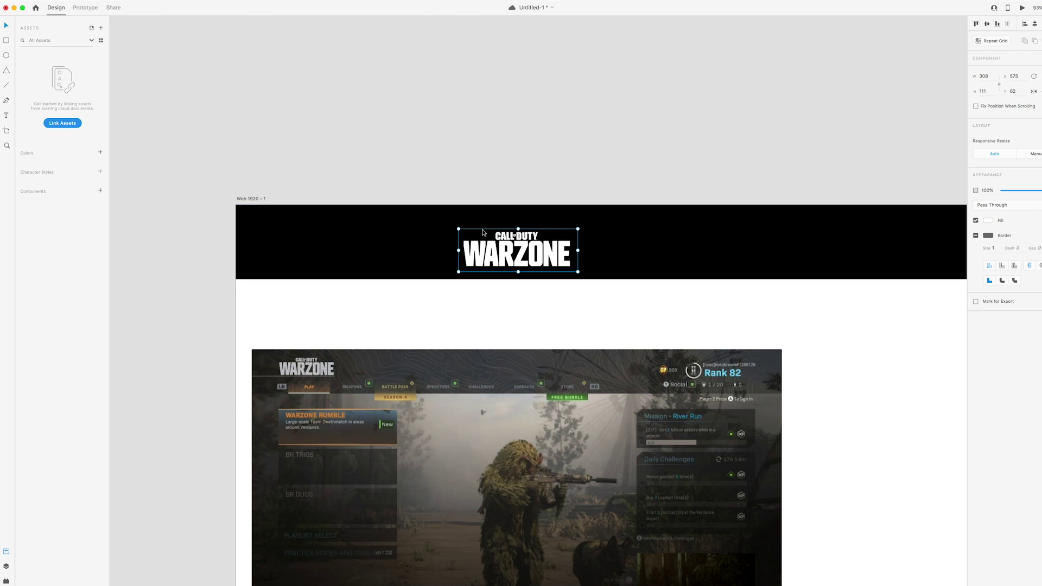
Move the masked logo to the header's left end and shrink it to 224 × 81
click(506, 186)
scroll(518, 188, left, 3)
click(573, 244)
drag(573, 244, 399, 247)
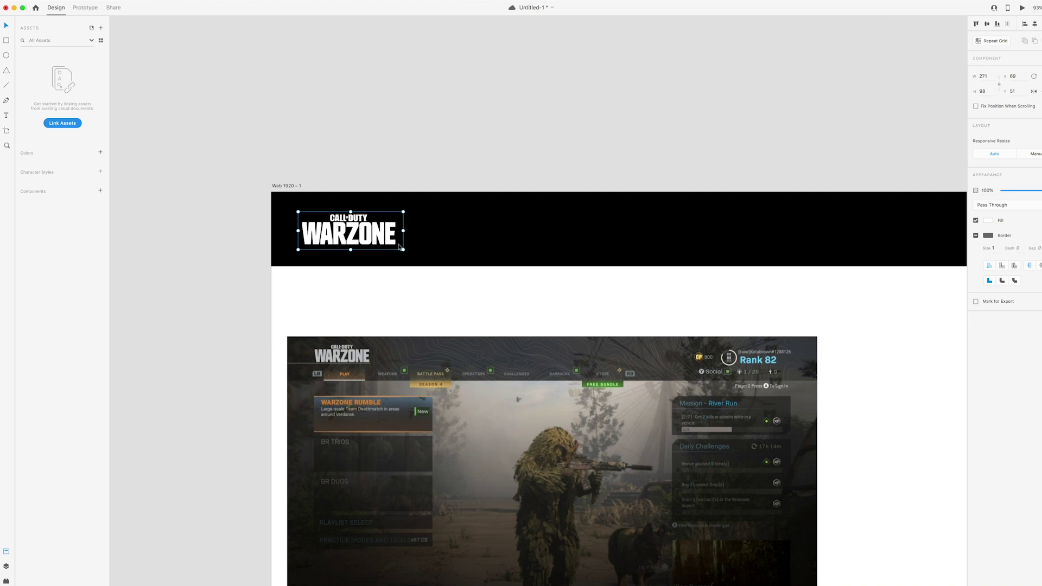
drag(402, 249, 393, 246)
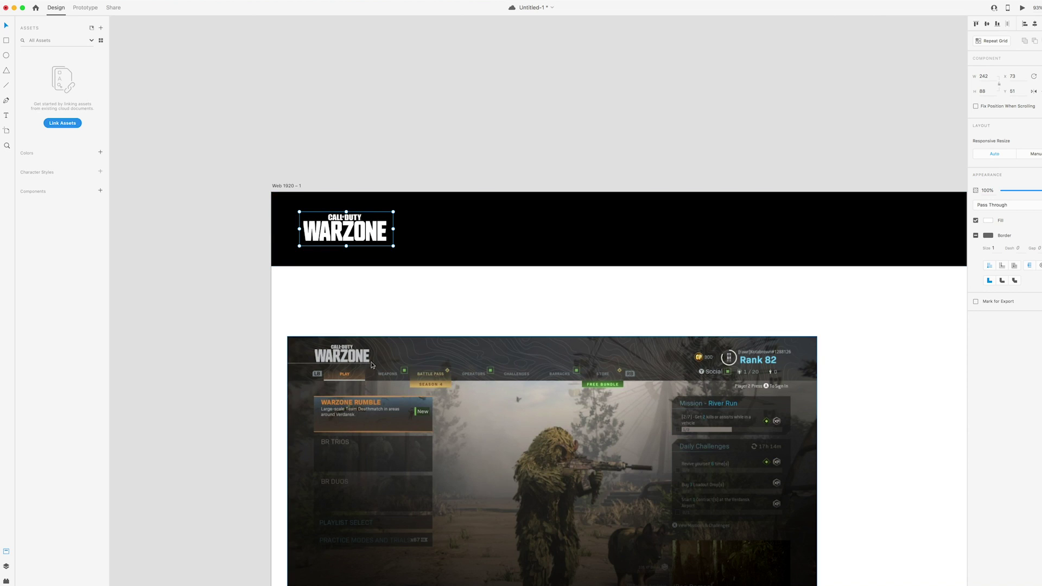
scroll(589, 349, down, 2)
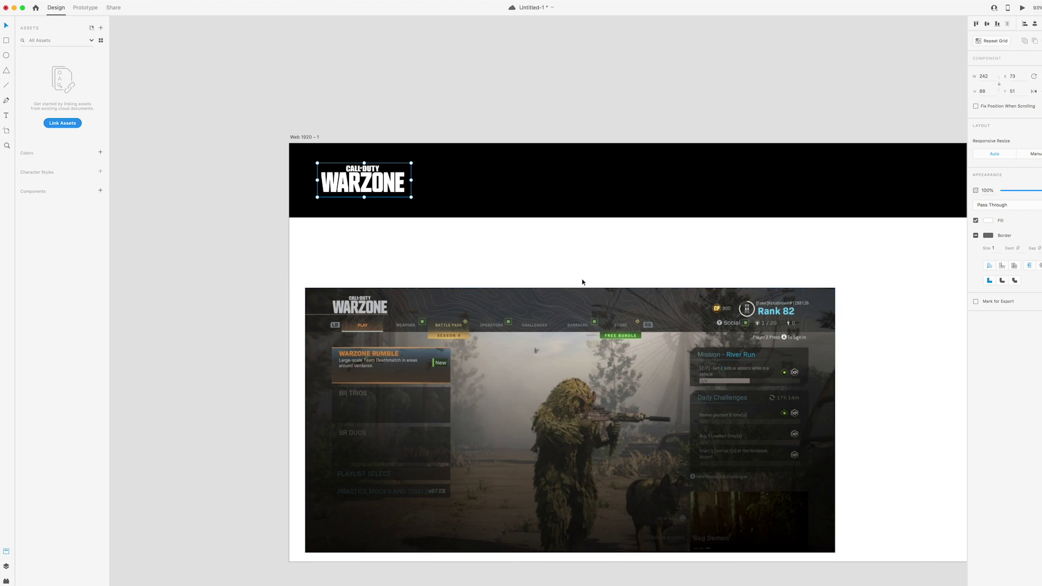
drag(591, 276, 583, 271)
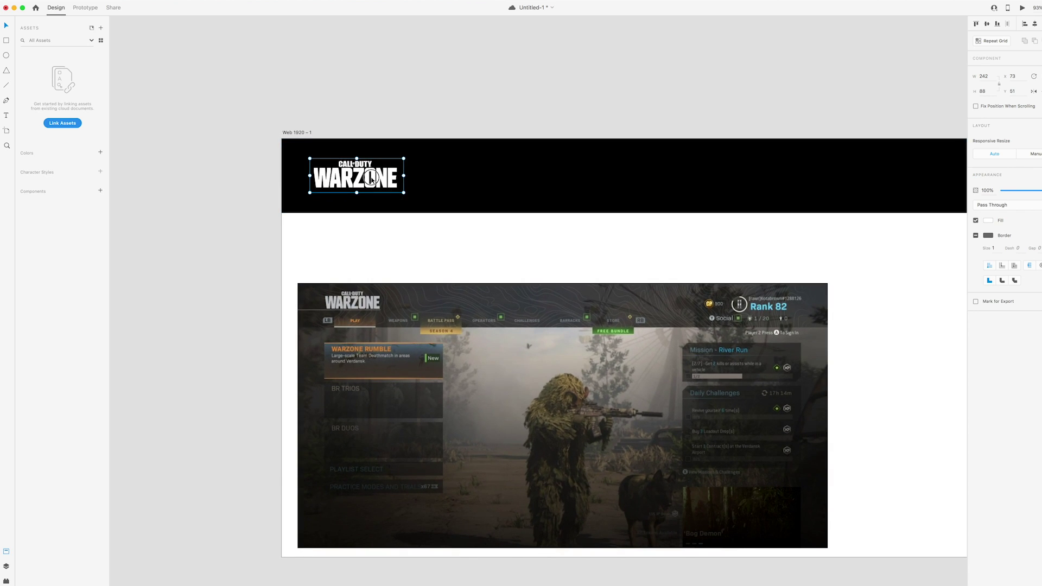
drag(358, 176, 360, 177)
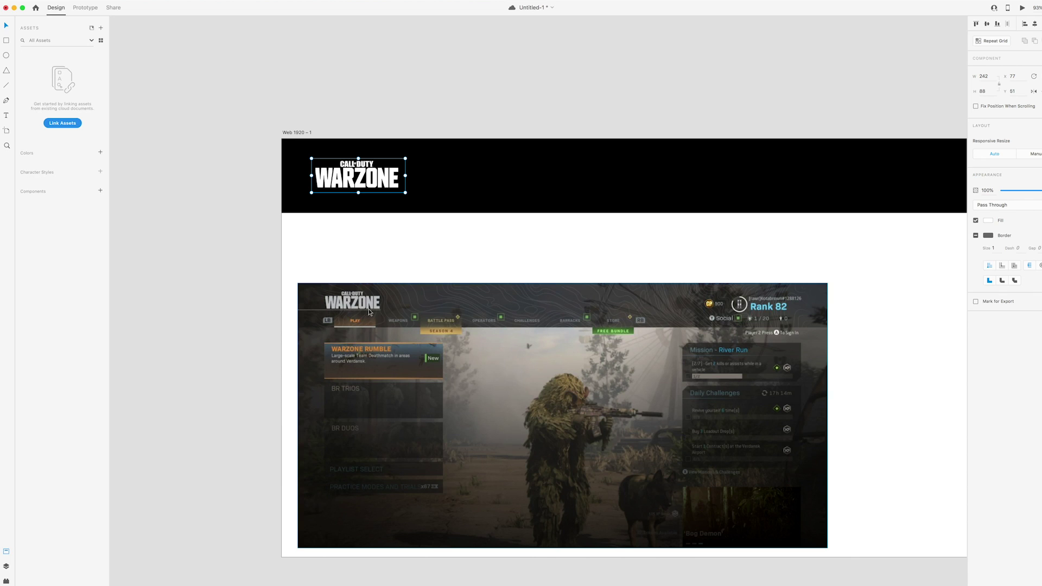
drag(405, 192, 379, 183)
Draw a white #FFFFFF line from the artboard's left edge just under the logo
click(438, 102)
scroll(430, 108, right, 1)
scroll(429, 108, down, 1)
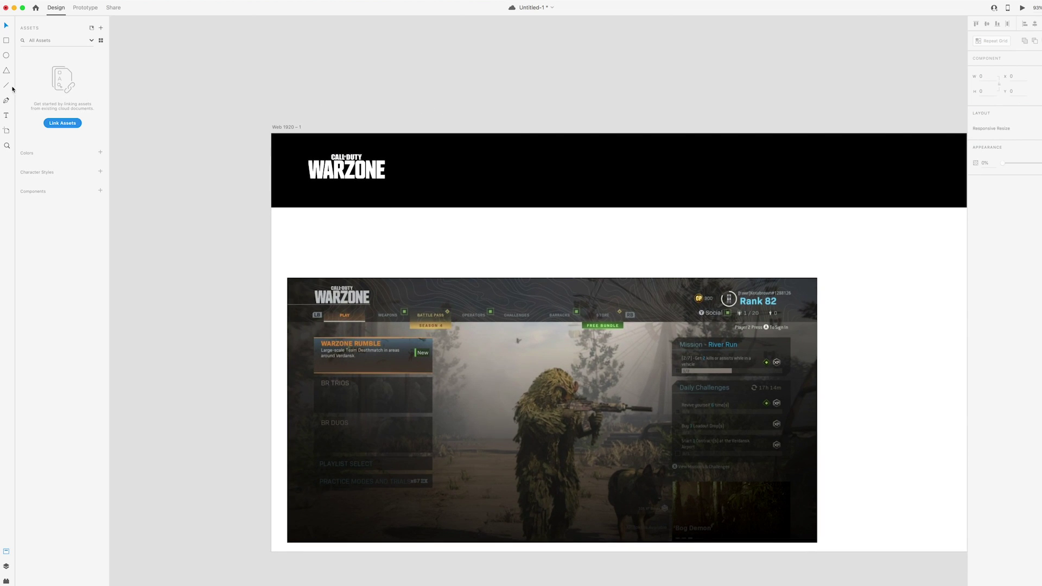
click(271, 186)
drag(272, 186, 385, 185)
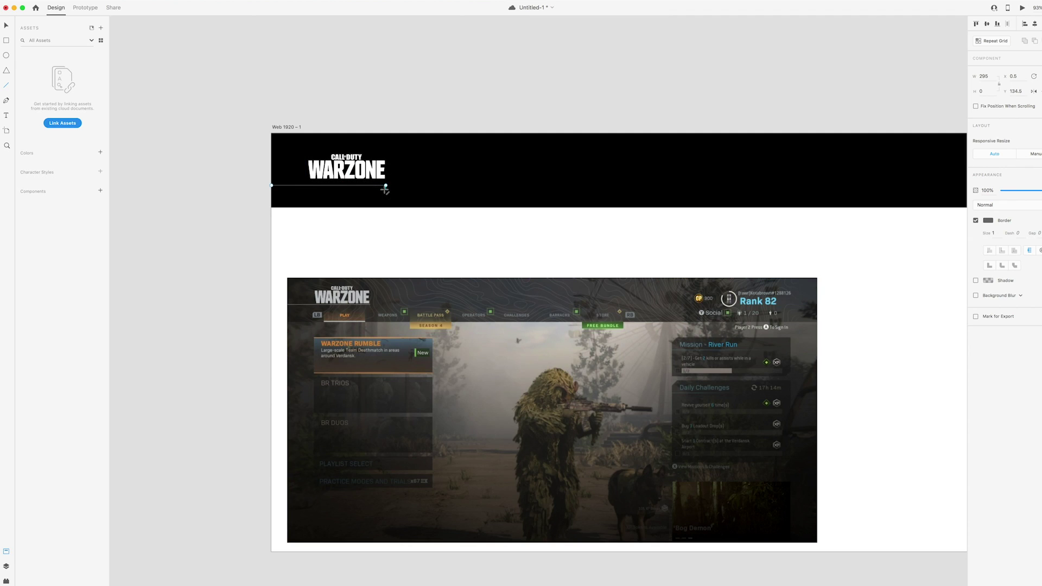
click(988, 221)
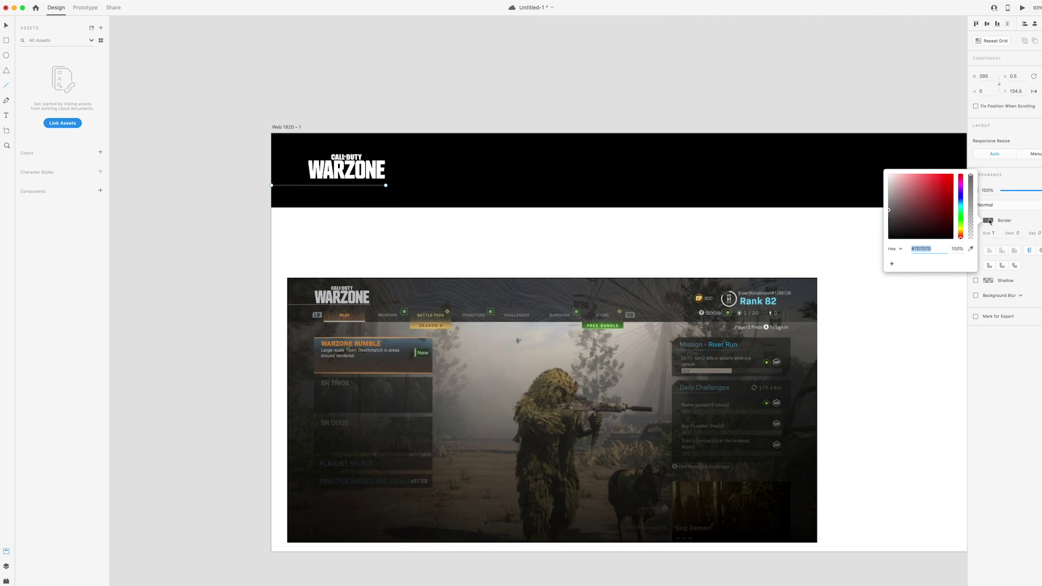
drag(886, 211, 886, 176)
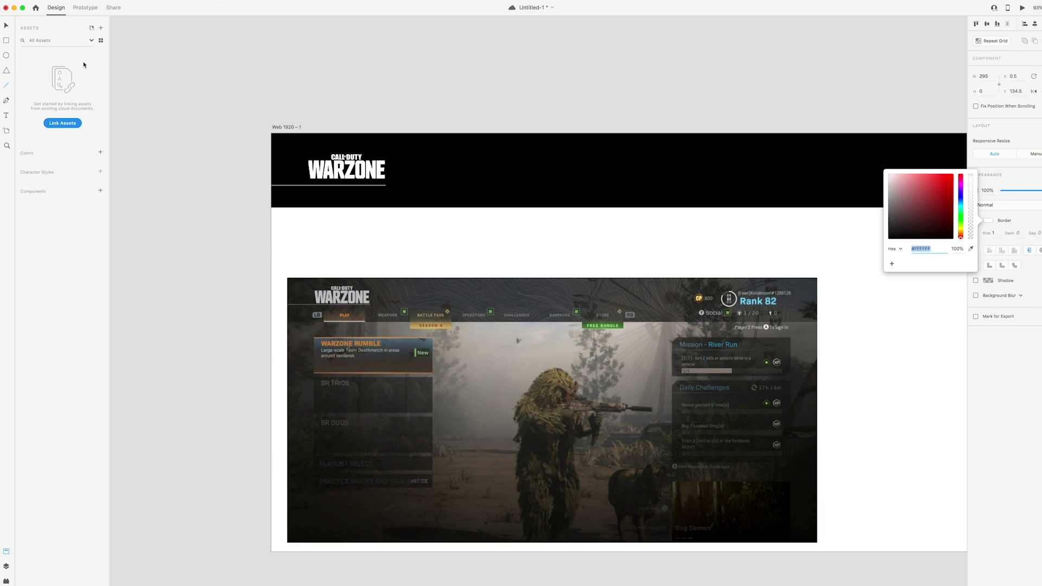
click(5, 26)
drag(331, 187, 335, 184)
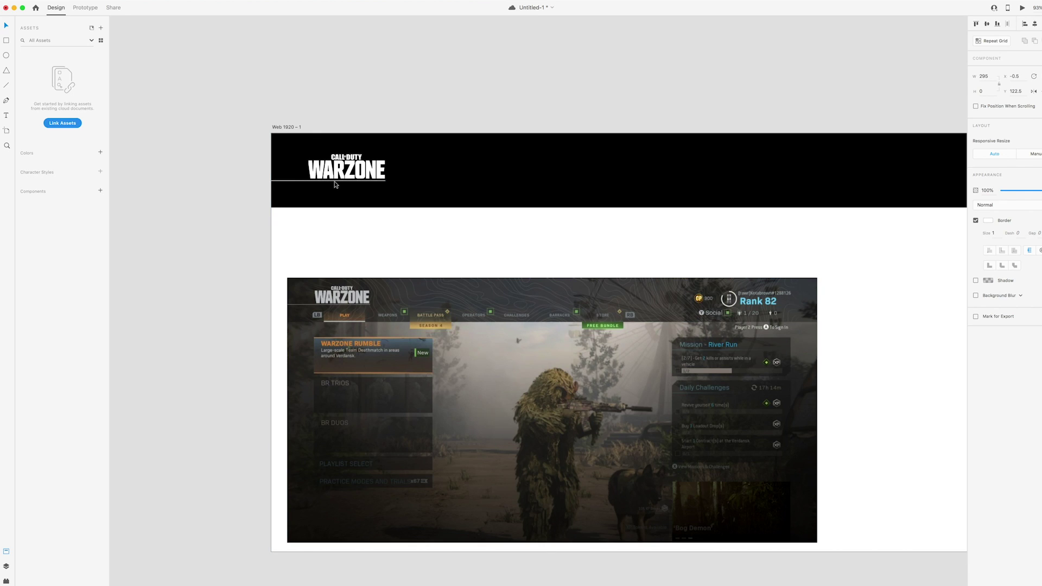
Save the XD document
click(332, 97)
scroll(338, 109, right, 1)
scroll(338, 110, down, 1)
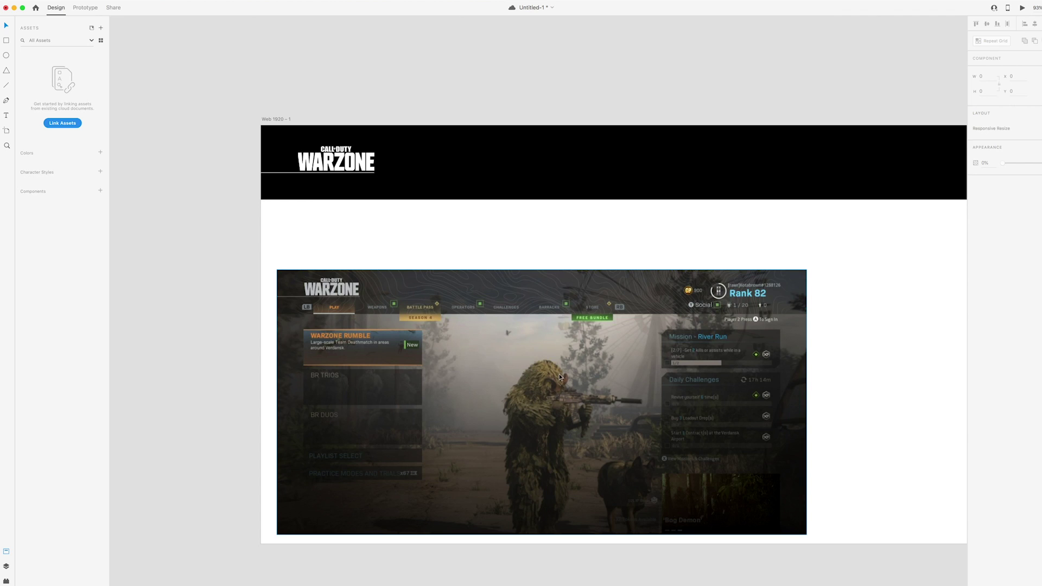
drag(765, 233, 726, 229)
key(super+s)
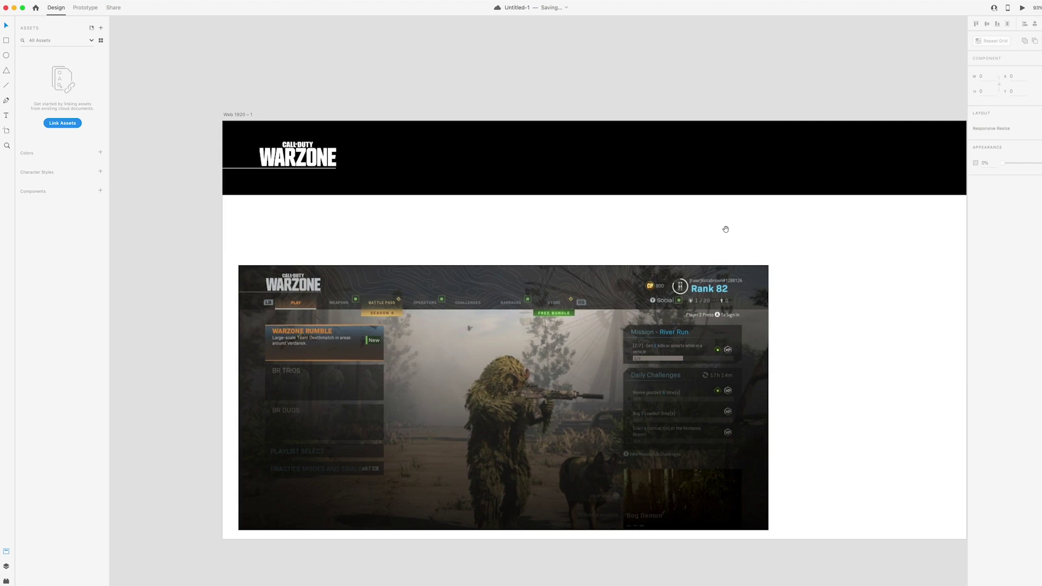
Copy the Unsplash photo of the soldier in tall grass and paste it into the XD design
click(317, 567)
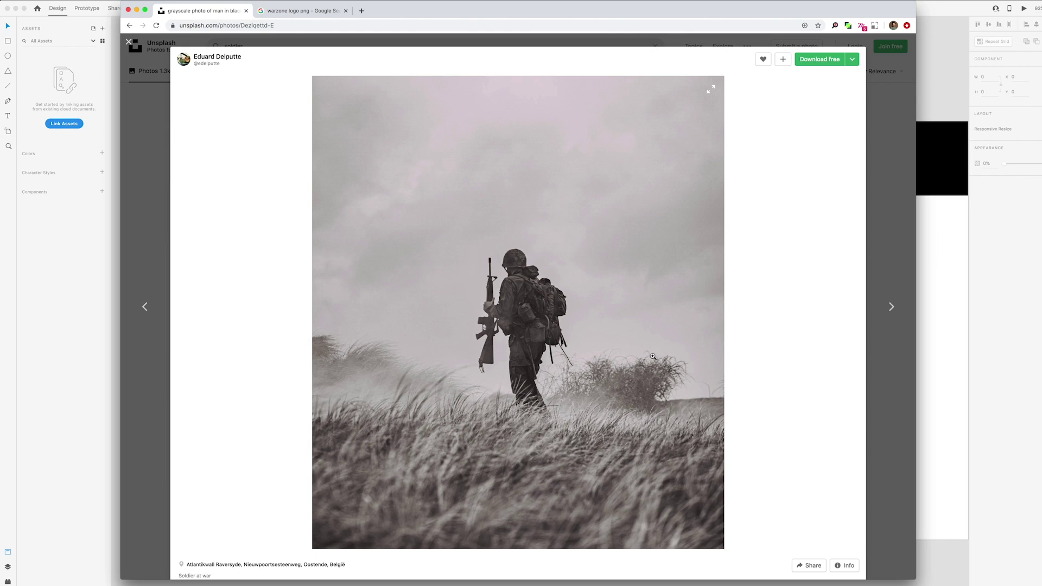
right_click(573, 290)
click(589, 312)
click(926, 321)
key(super+v)
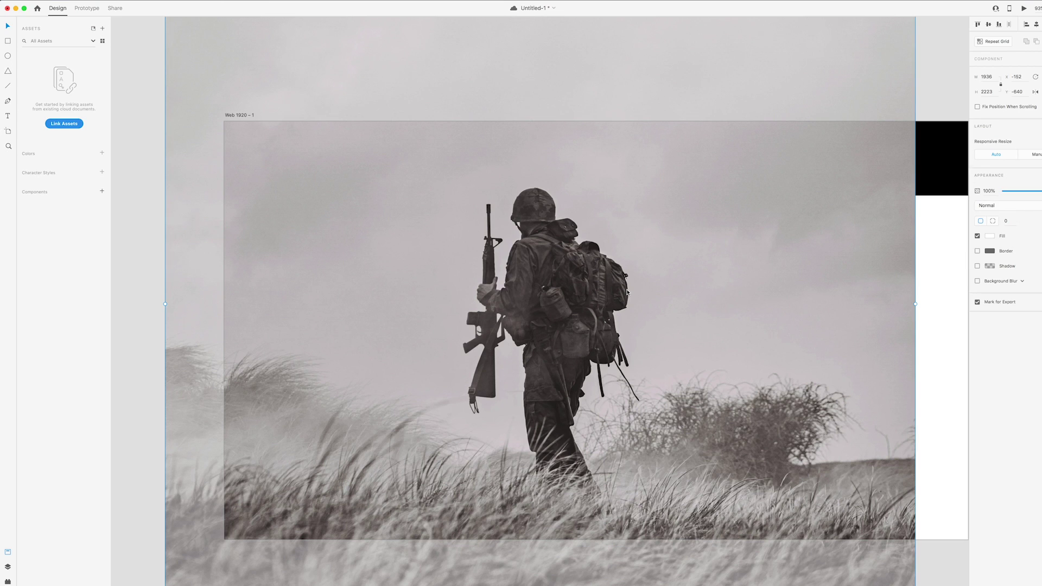
Zoom out, shrink the pasted photo, and move the game screenshot off the artboard's left side
key(super+0)
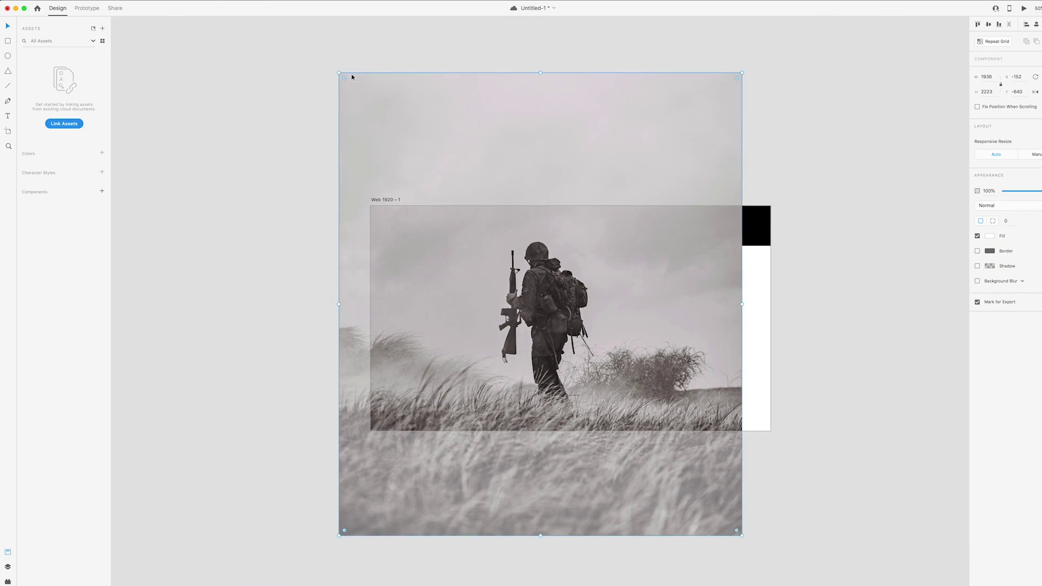
drag(339, 72, 399, 144)
drag(462, 305, 474, 277)
drag(378, 217, 109, 209)
click(386, 180)
Send the soldier photo beneath the header layers in the Layers panel
scroll(386, 180, right, 2)
click(424, 185)
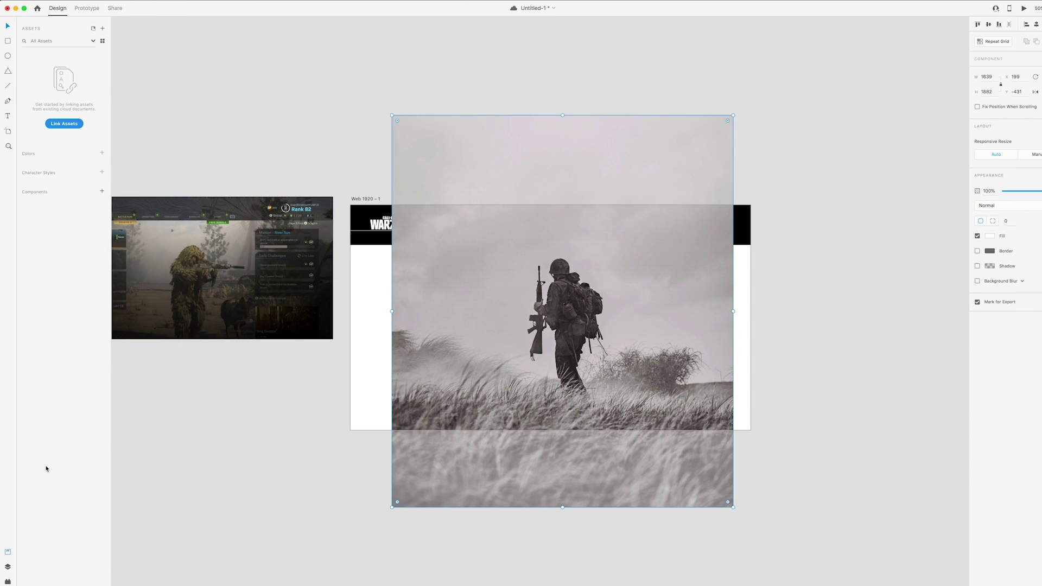
click(8, 567)
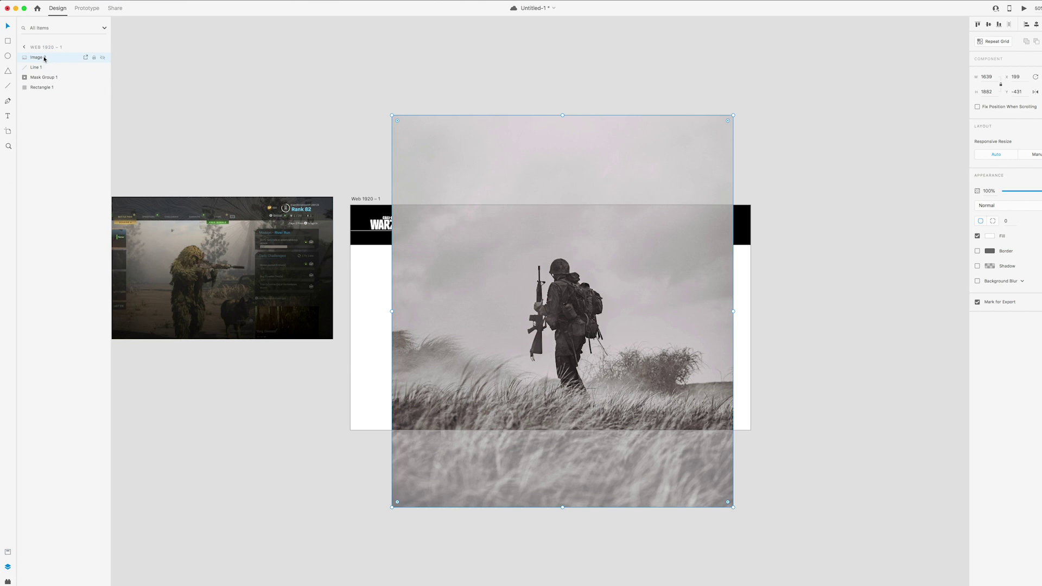
drag(45, 59, 46, 94)
Scale the soldier photo to 1920 × 2205 so it fills the artboard width below the header
drag(510, 260, 506, 252)
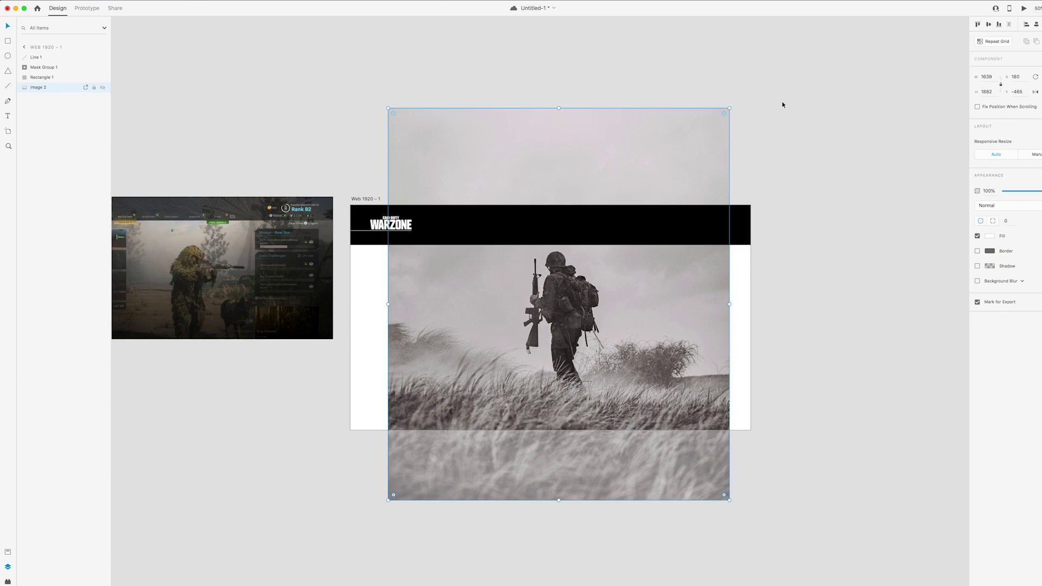
drag(747, 93, 767, 84)
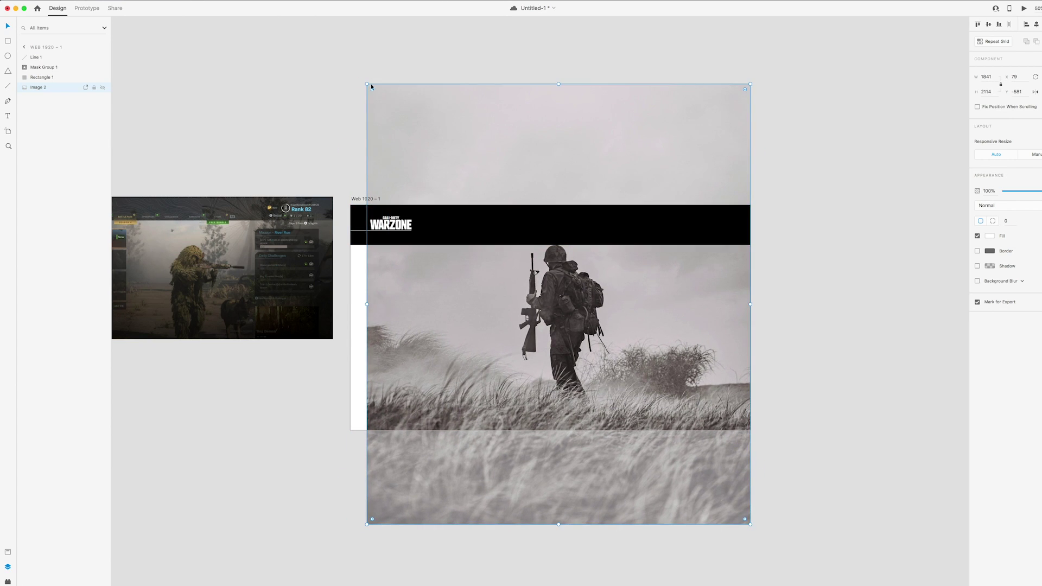
drag(367, 84, 347, 64)
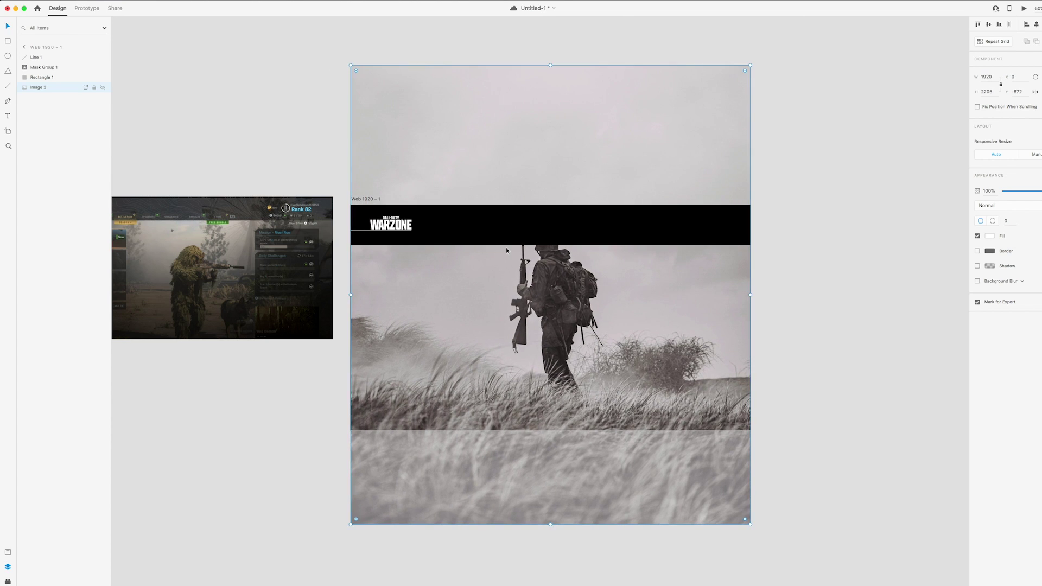
drag(506, 250, 505, 273)
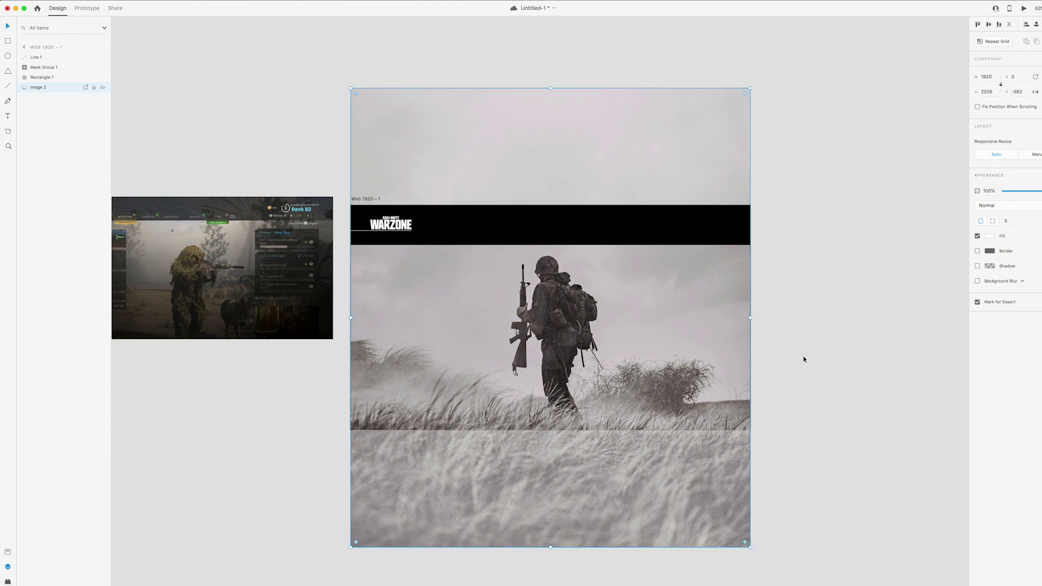
click(781, 355)
click(662, 231)
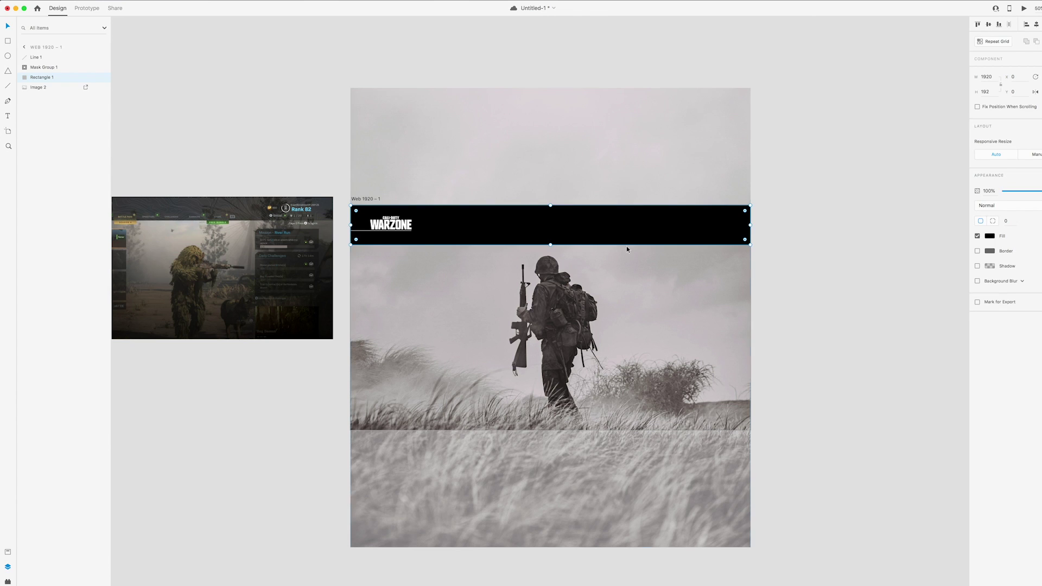
drag(714, 233, 758, 239)
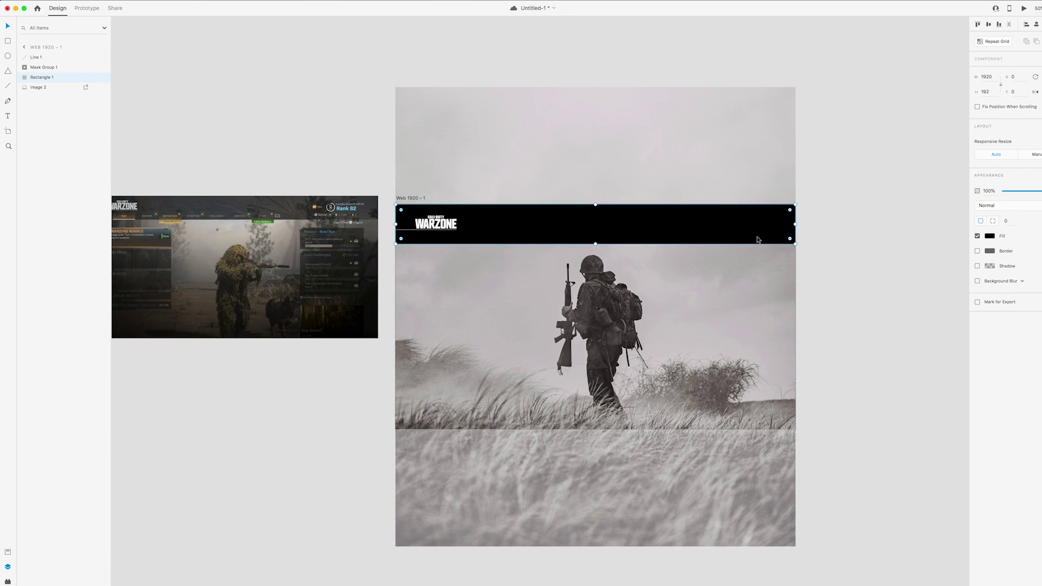
scroll(540, 304, up, 3)
Lower the black header rectangle's opacity to about 65% so the soldier photo shows through
click(388, 136)
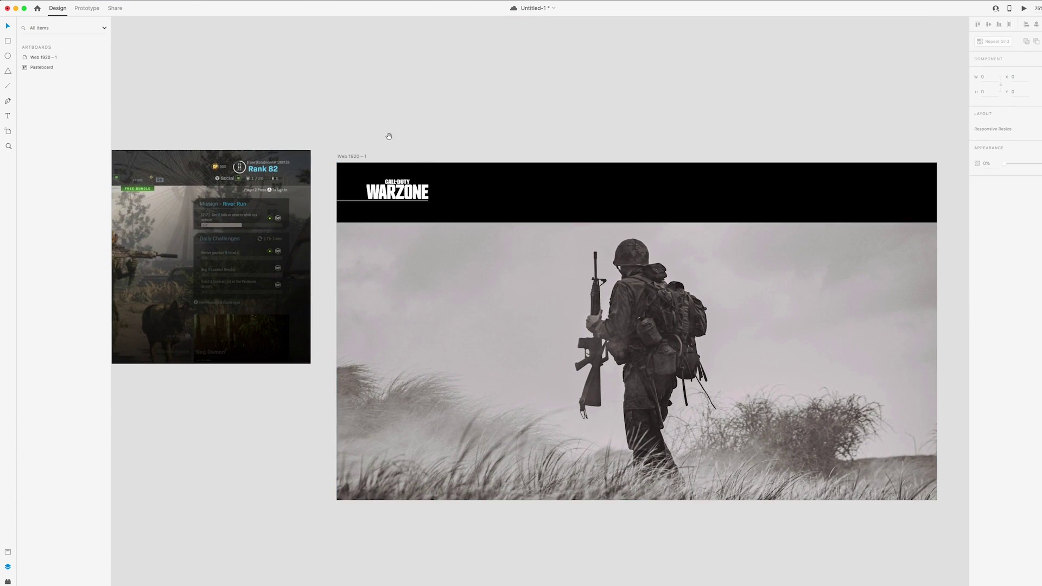
drag(389, 136, 421, 137)
click(553, 196)
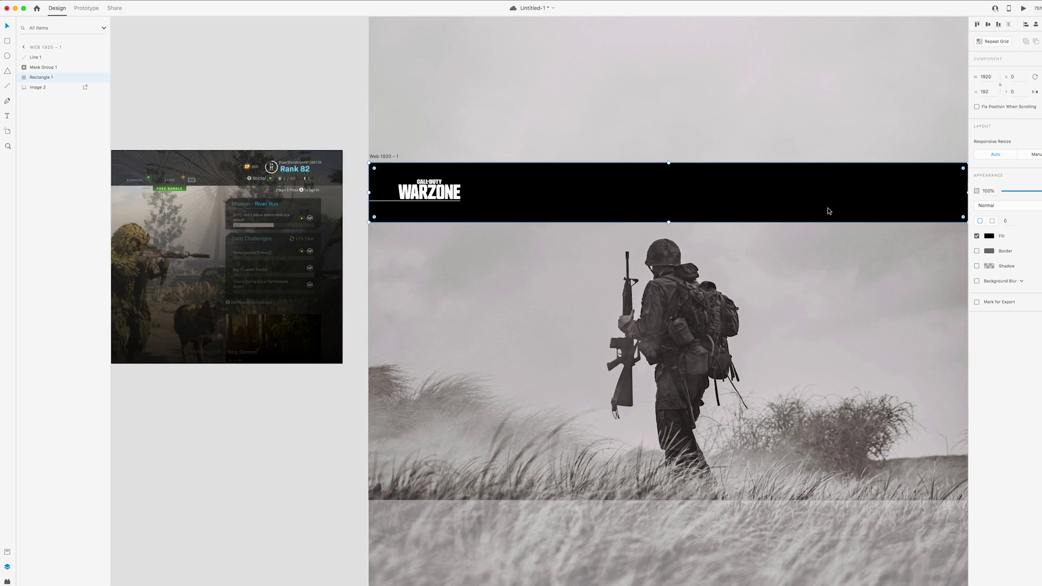
click(1015, 191)
drag(1016, 193, 1019, 193)
click(311, 86)
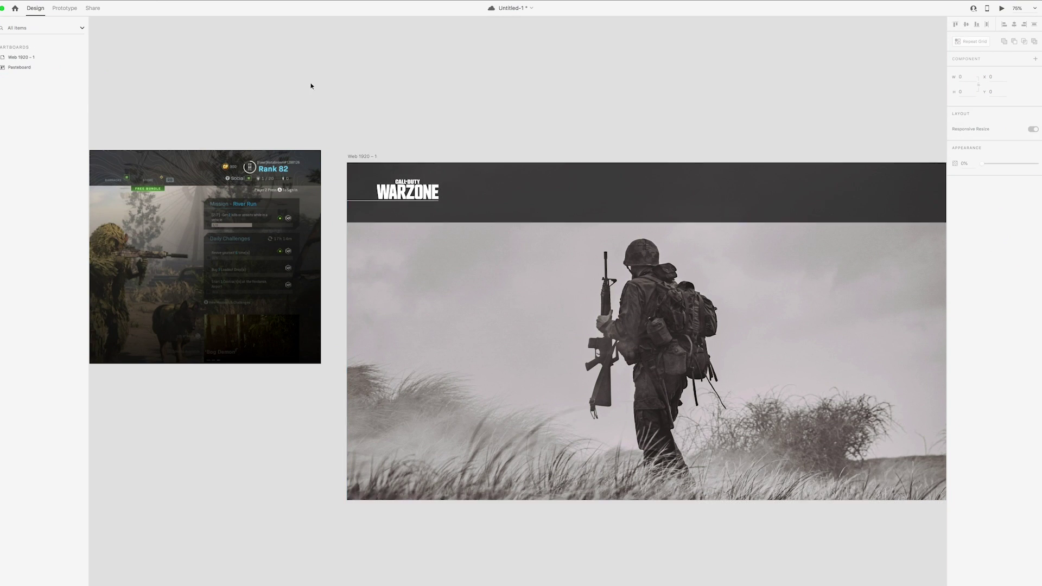
scroll(337, 75, left, 1)
scroll(648, 229, right, 2)
scroll(649, 228, right, 3)
scroll(597, 223, left, 3)
scroll(598, 223, up, 1)
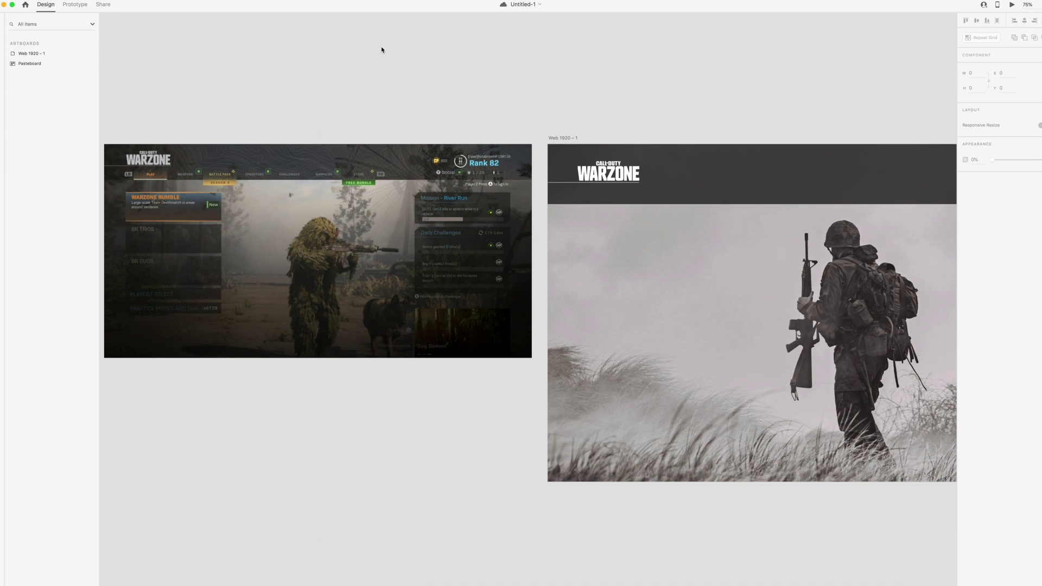
scroll(381, 50, right, 5)
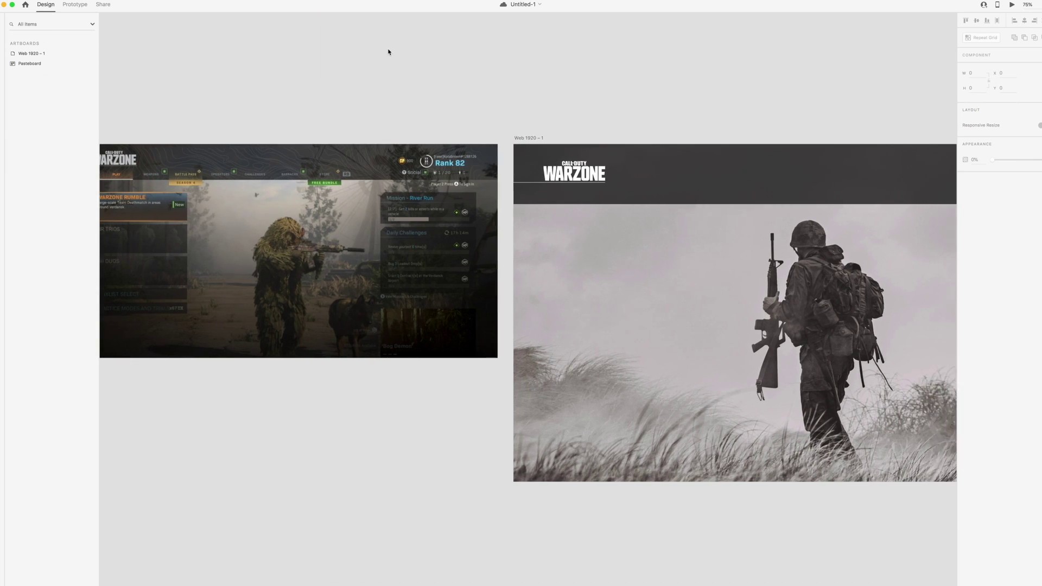
scroll(388, 51, left, 1)
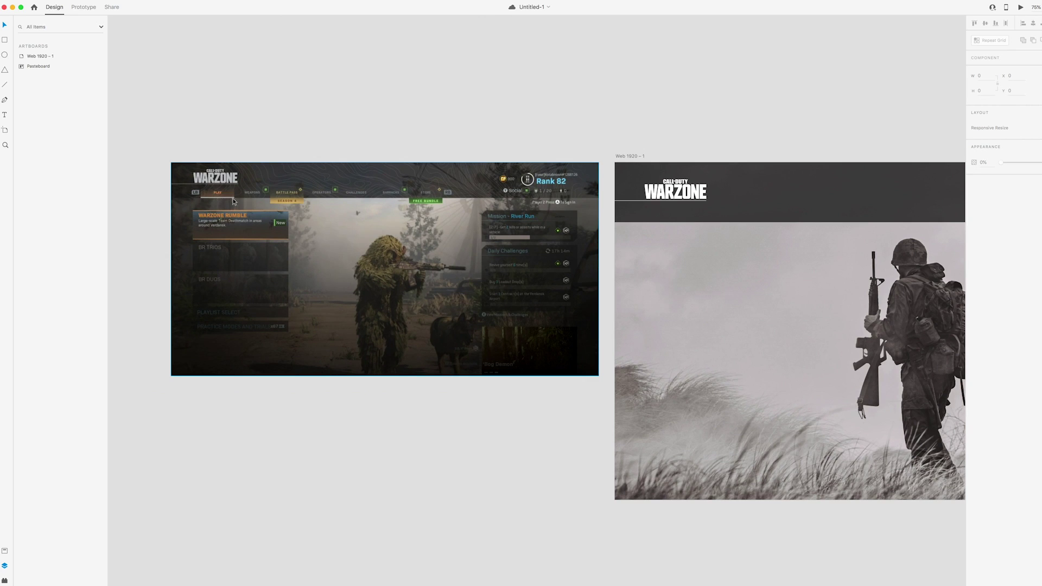
Draw a small borderless rectangle in the header beneath the Warzone logo
click(518, 152)
scroll(505, 141, right, 2)
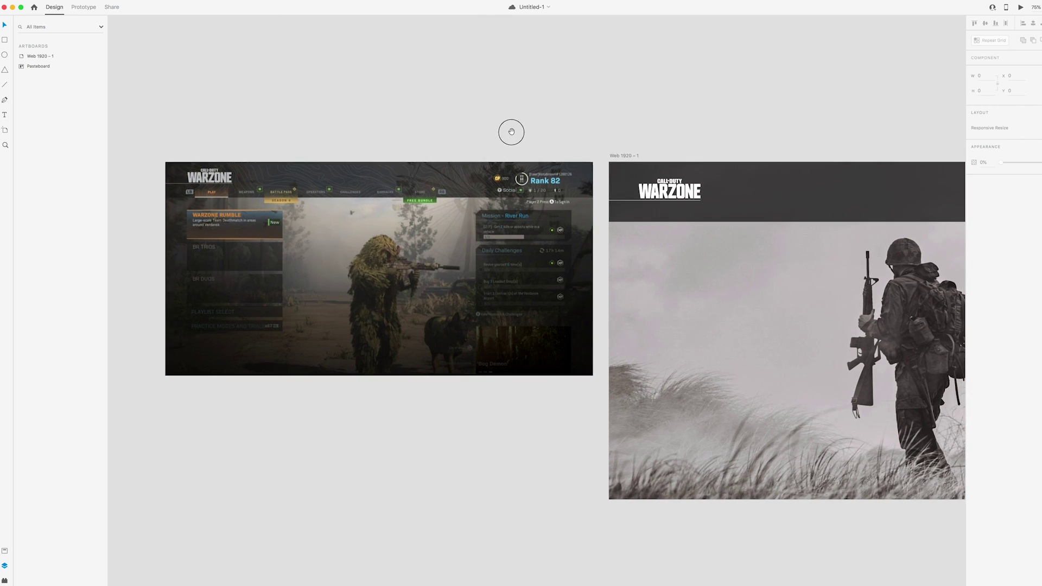
scroll(521, 129, right, 5)
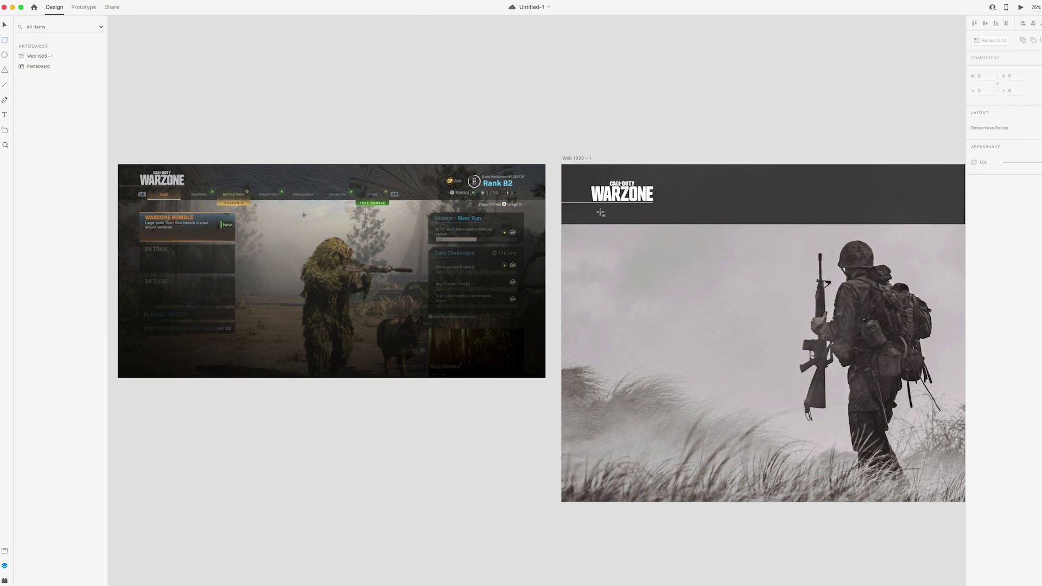
drag(594, 210, 645, 226)
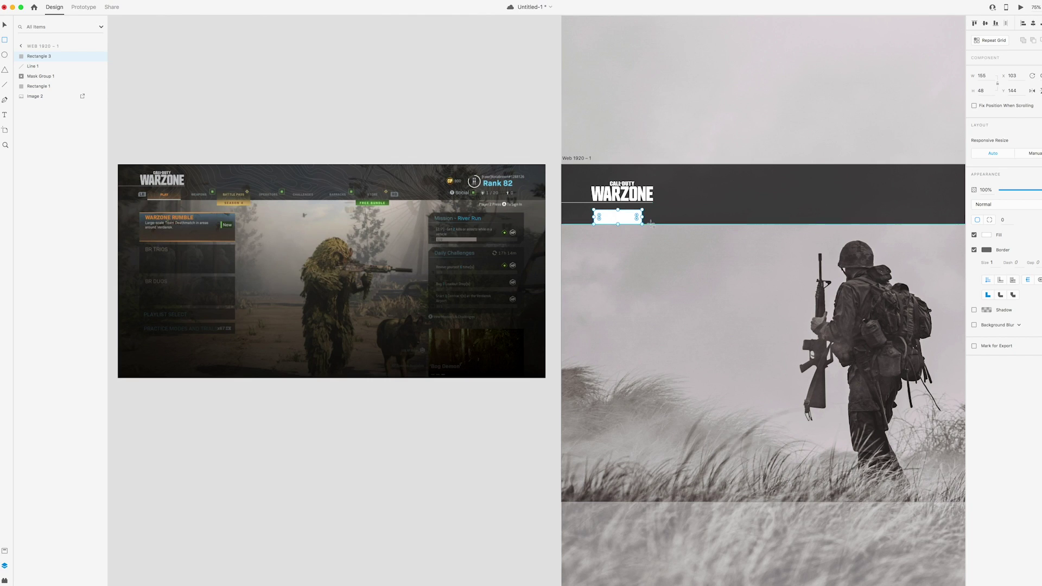
click(974, 250)
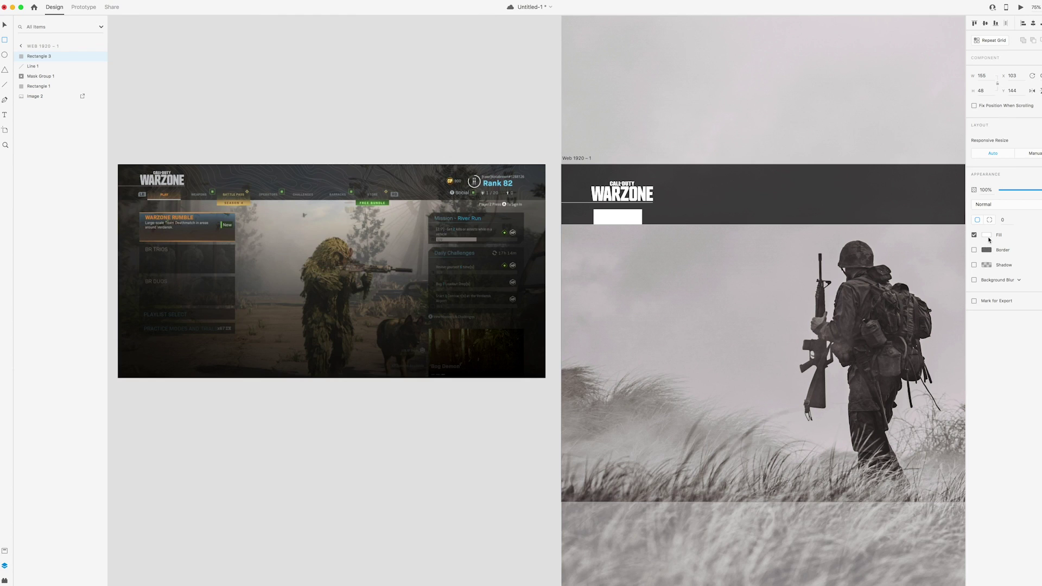
click(988, 237)
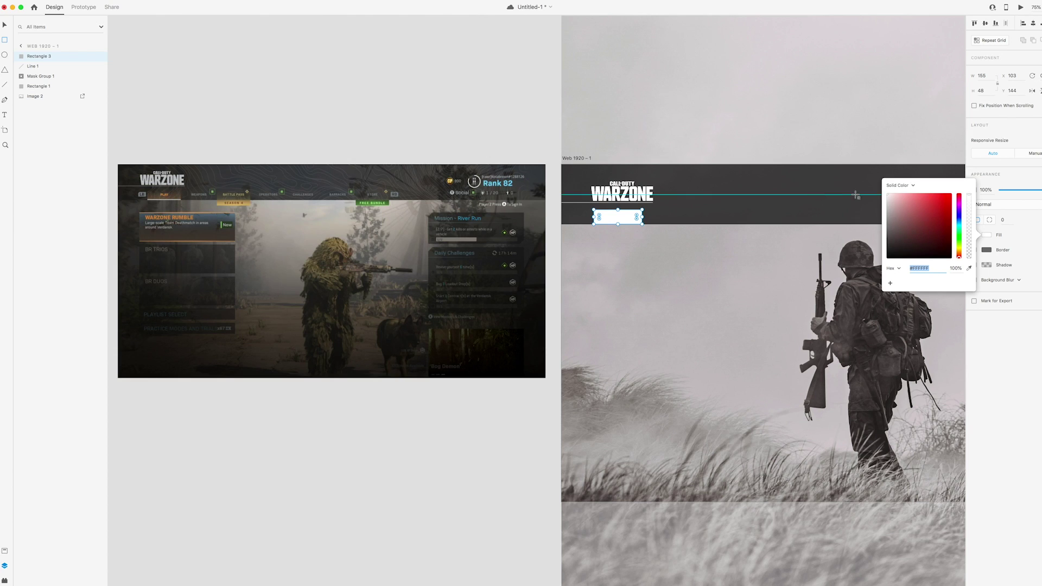
Switch the rectangle's fill to a linear gradient and eyedrop a warm brown for the start stop
click(905, 186)
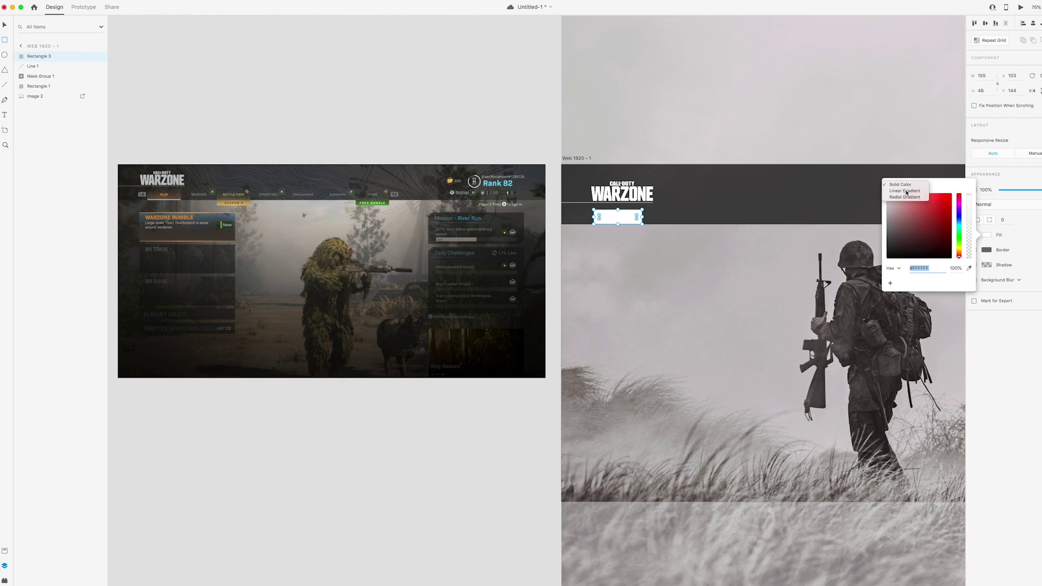
click(905, 192)
click(888, 191)
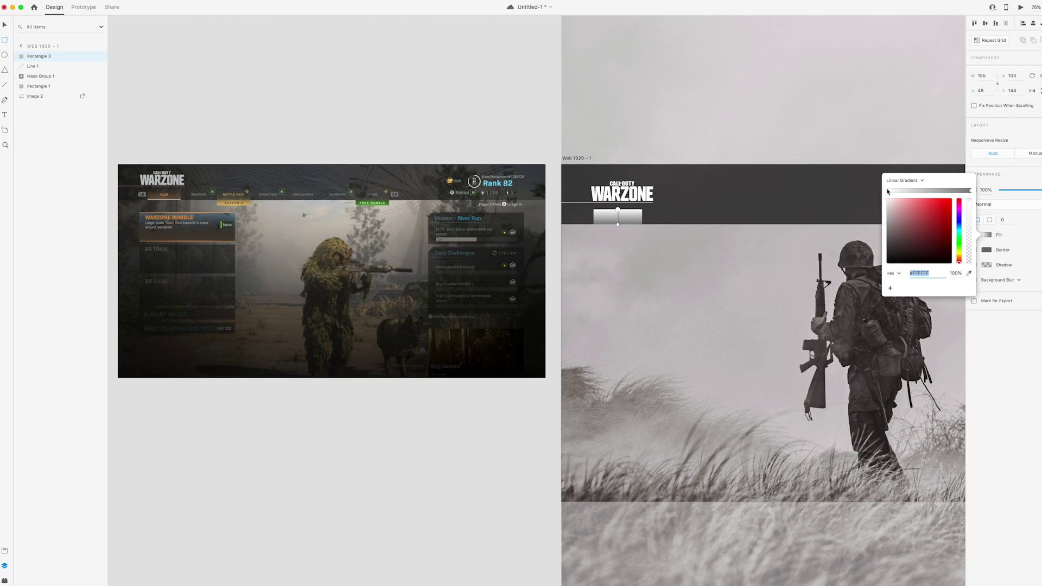
click(970, 191)
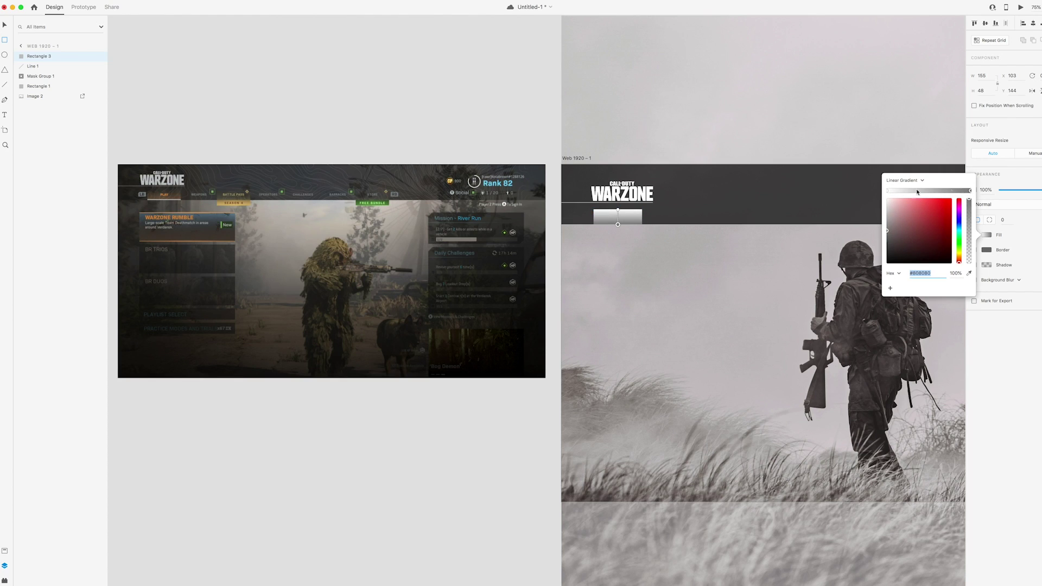
click(888, 192)
click(970, 191)
click(888, 192)
click(971, 191)
click(887, 192)
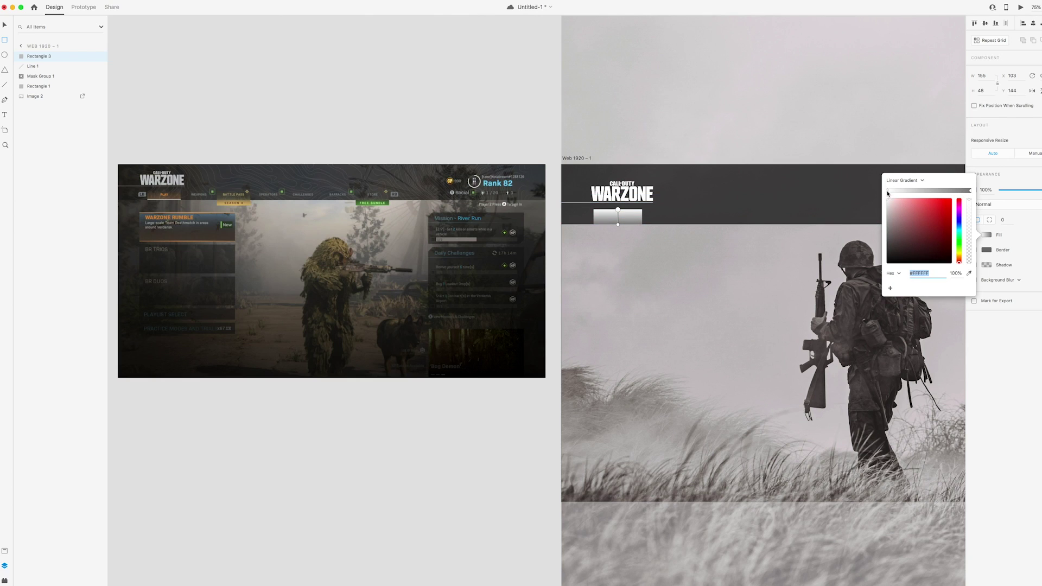
click(968, 272)
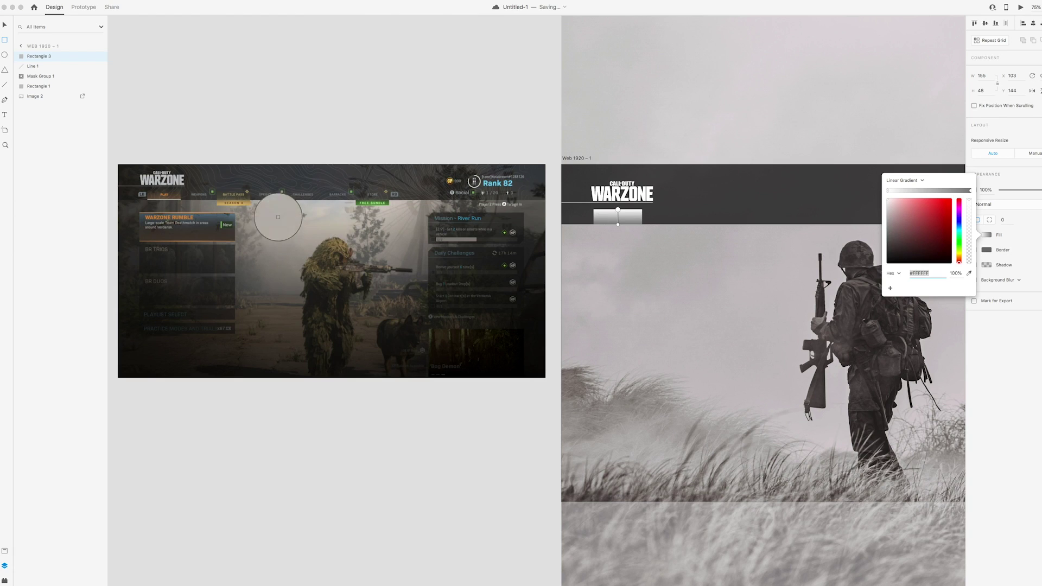
click(178, 197)
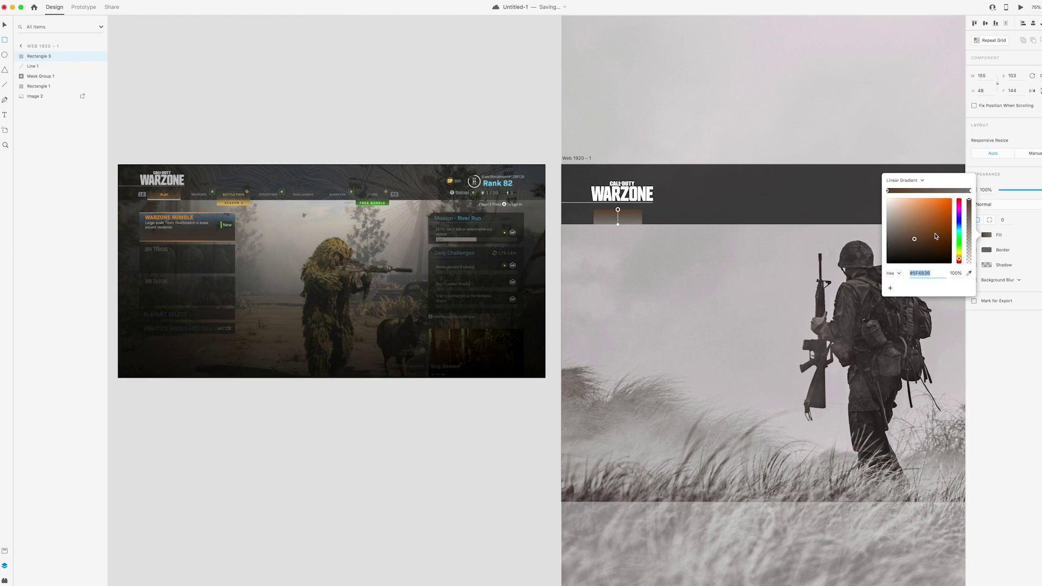
drag(915, 239, 934, 222)
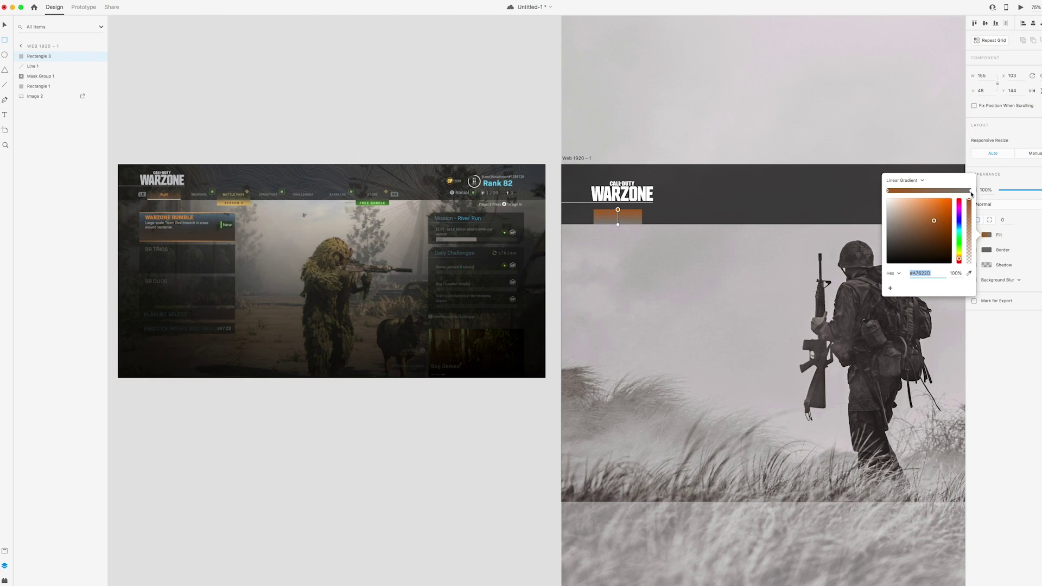
Set the gradient's end stop to #A7622D and fade it almost fully transparent
click(970, 191)
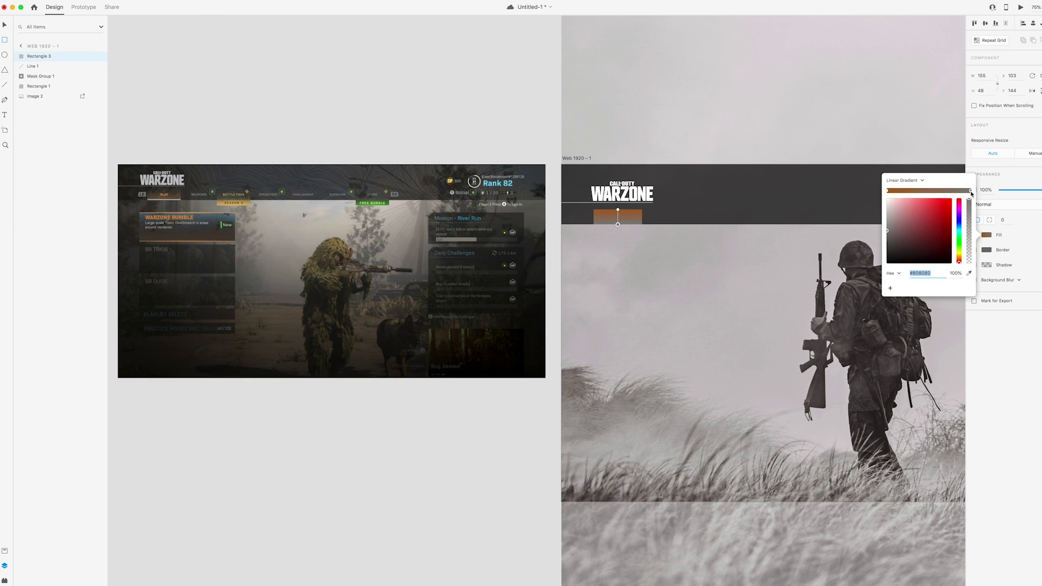
click(888, 191)
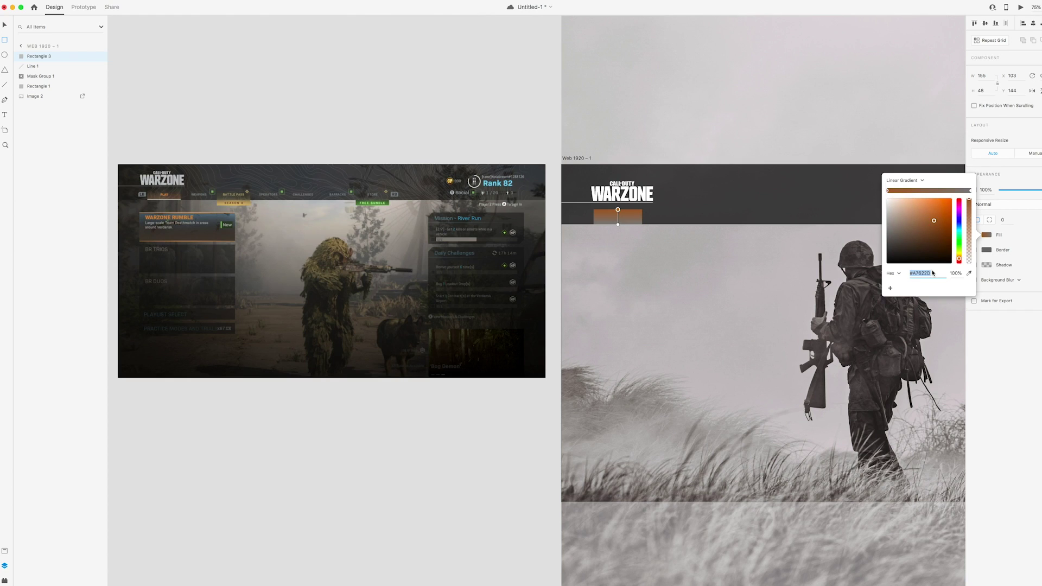
click(970, 191)
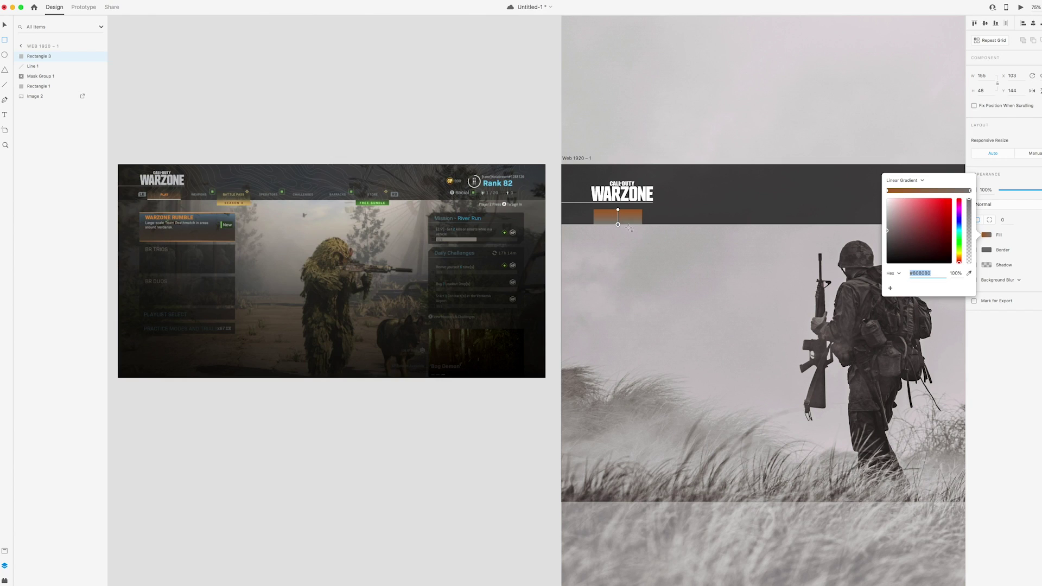
text(#A7622D)
key(Return)
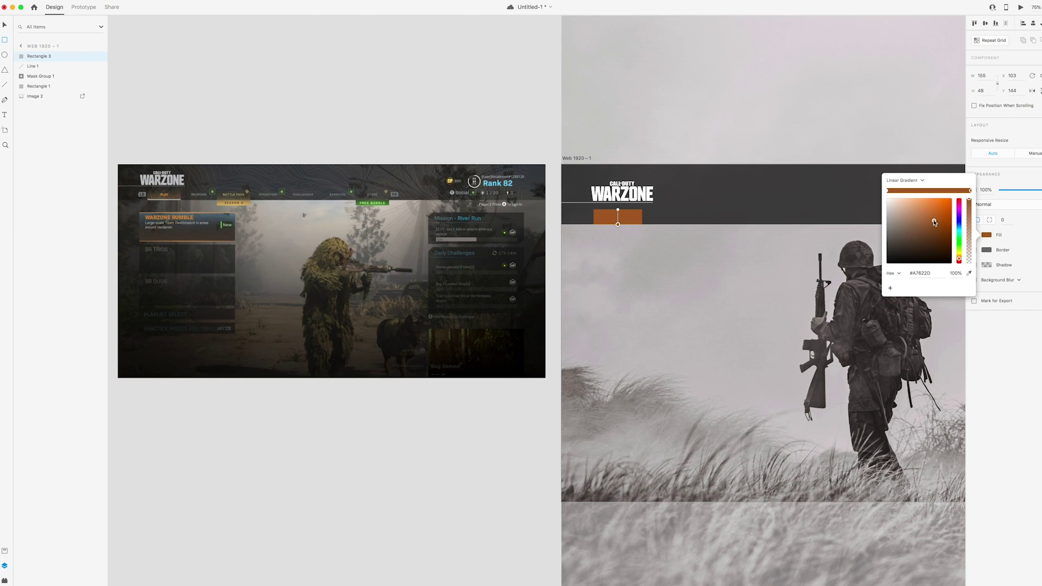
drag(934, 220, 939, 207)
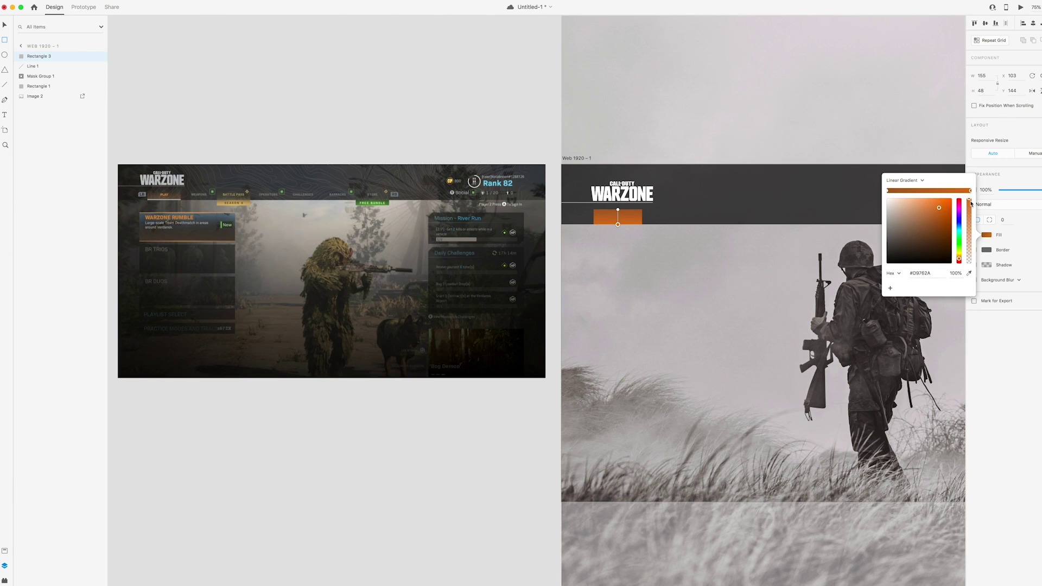
key(ctrl+z)
drag(971, 202, 970, 288)
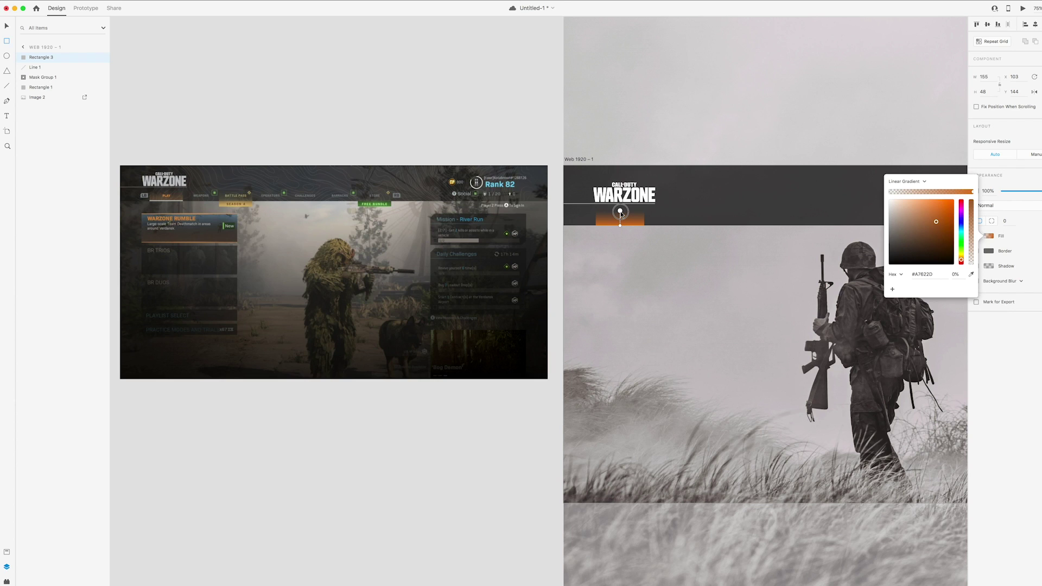
key(Escape)
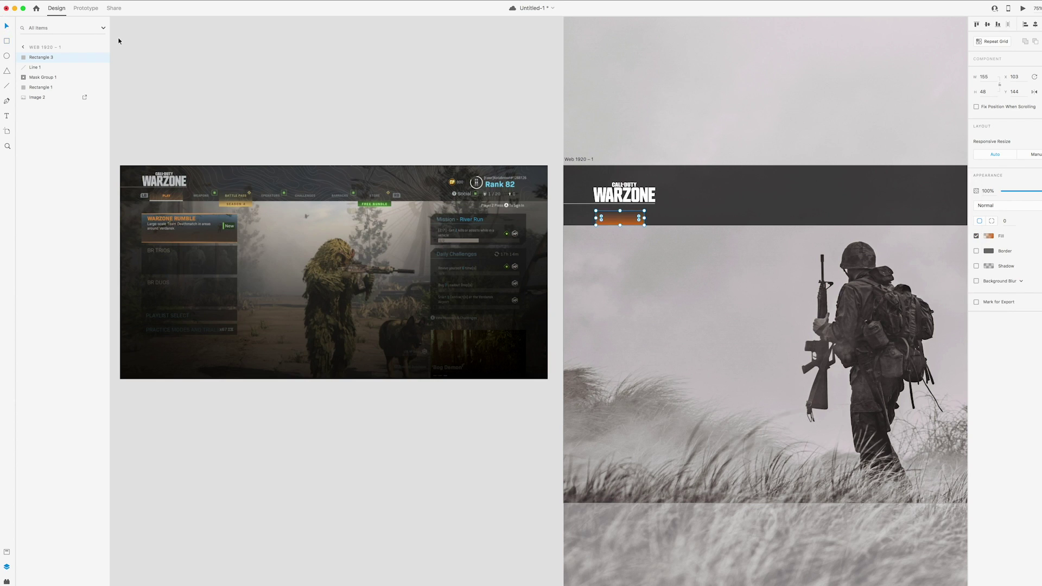
Duplicate the orange gradient tab (Rectangle 3) in place with Cmd+D
click(418, 93)
drag(418, 93, 448, 85)
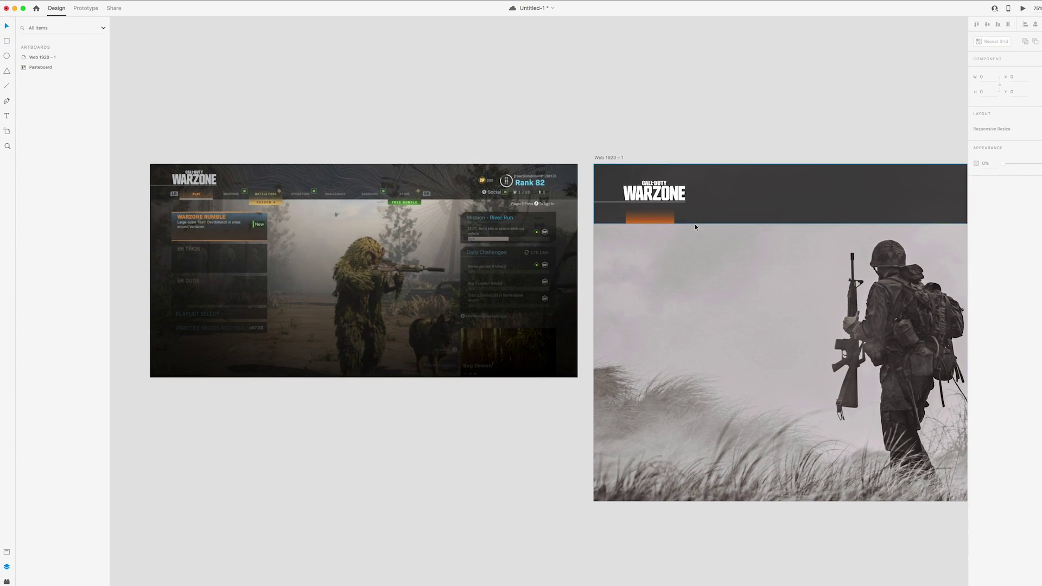
click(655, 224)
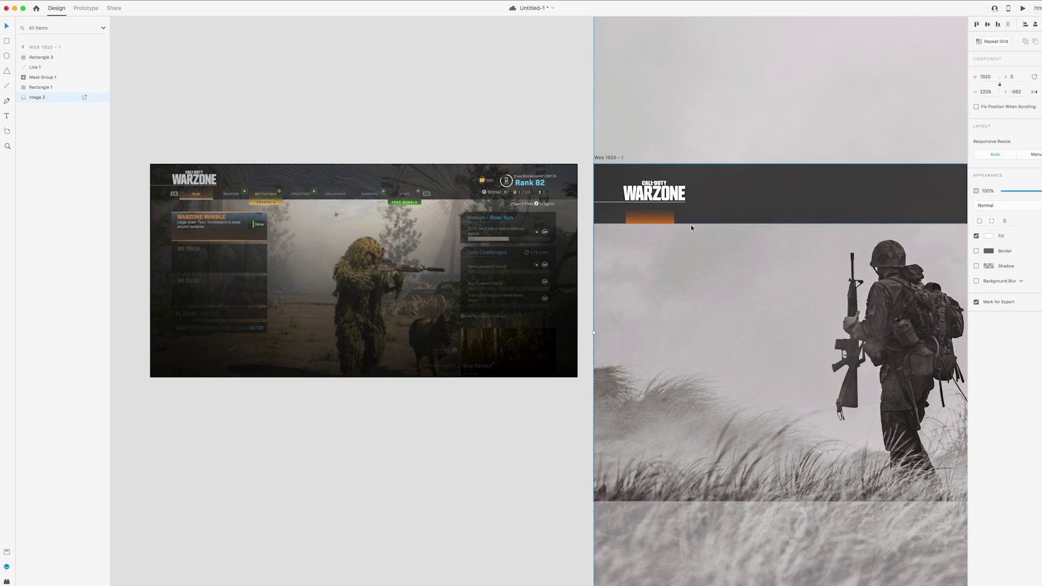
click(539, 124)
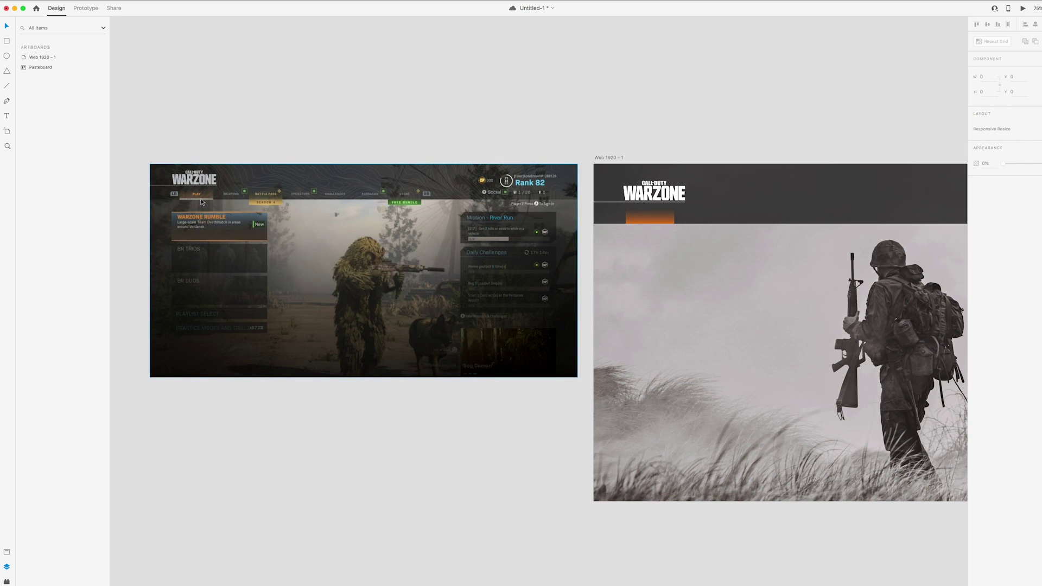
click(663, 221)
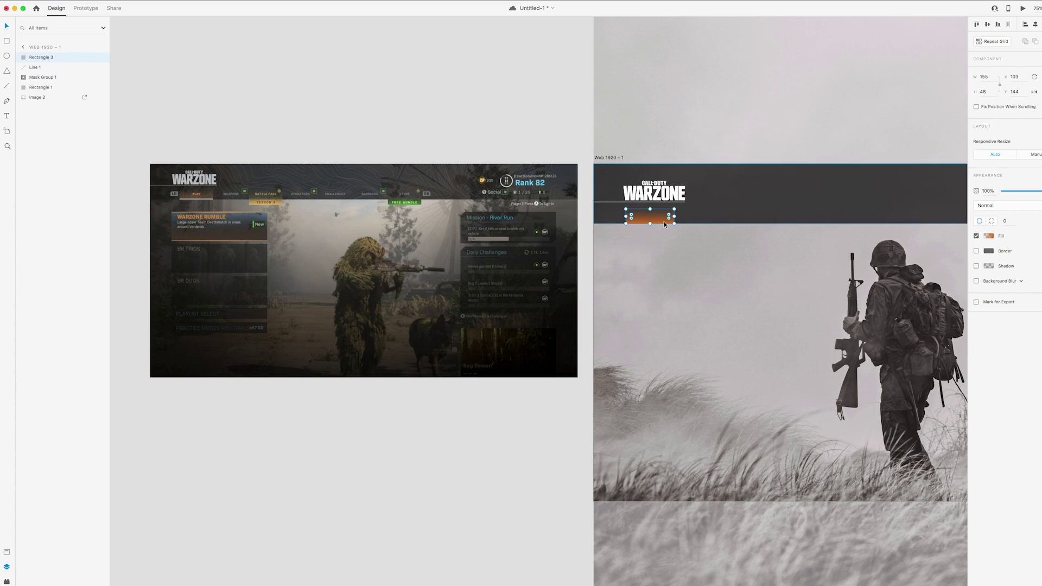
key(super+d)
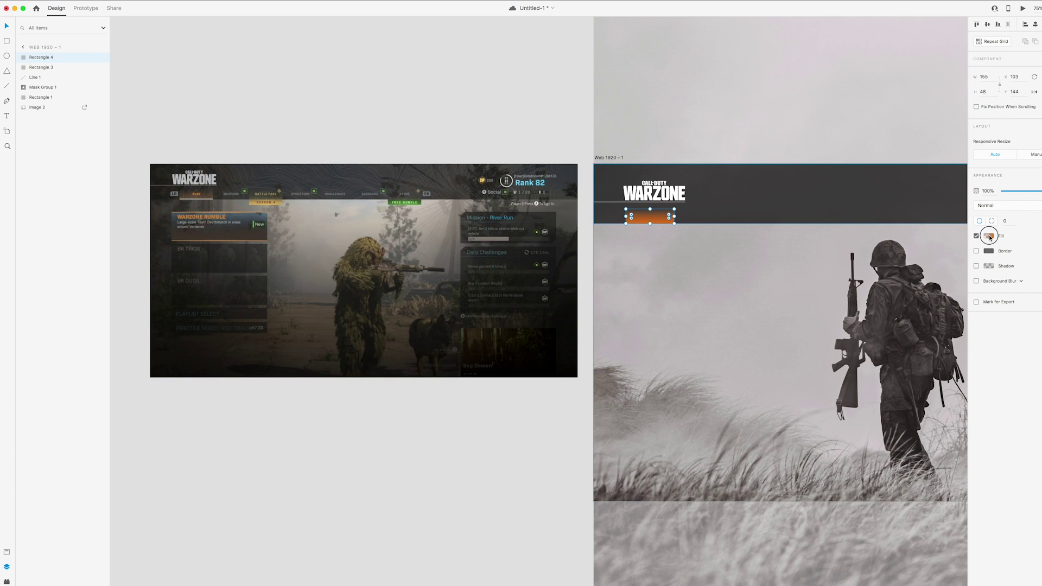
Change the duplicate's fill to solid #F0F0F0 at 100% opacity
click(989, 237)
click(907, 181)
click(911, 176)
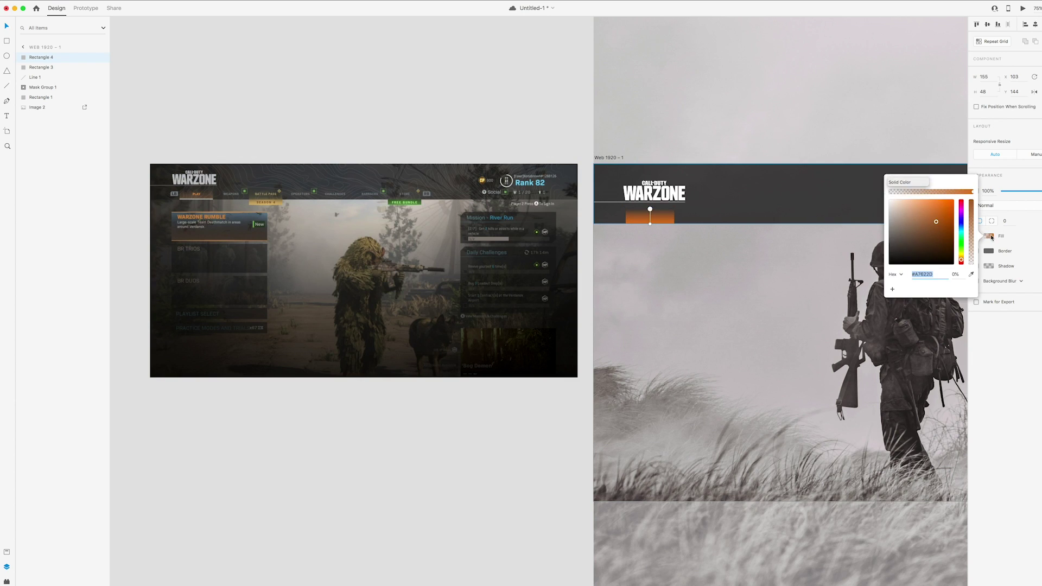
click(971, 248)
drag(971, 248, 971, 185)
drag(925, 212, 882, 202)
text(f0f0f0)
key(Return)
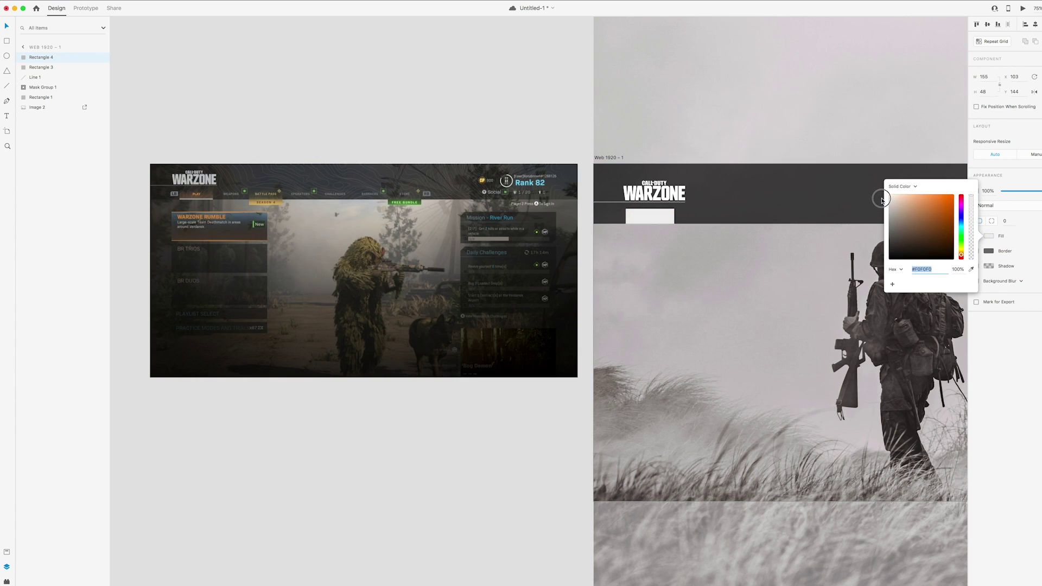
Shrink the grey duplicate into a thin strip along the tab's bottom edge
scroll(742, 174, up, 5)
click(658, 221)
scroll(659, 218, up, 5)
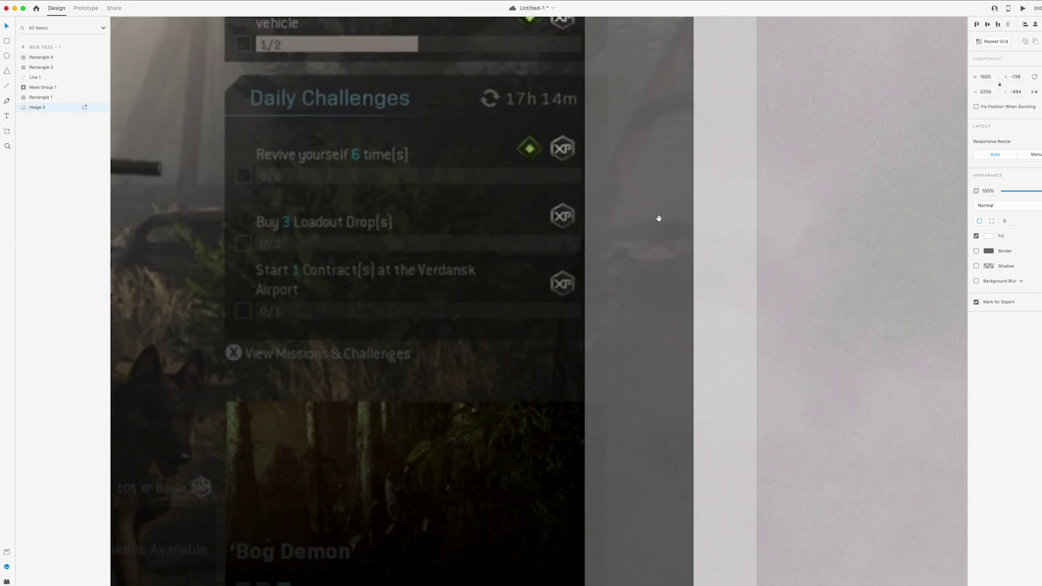
scroll(658, 218, up, 5)
scroll(658, 218, right, 5)
click(697, 179)
drag(703, 145, 701, 199)
key(super+0)
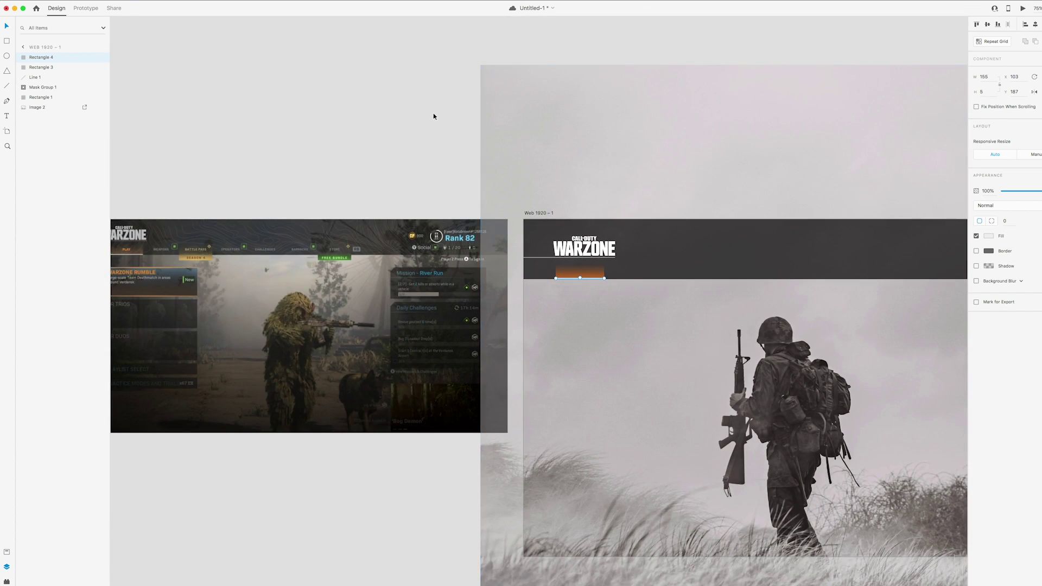
Create a new text box reading PLAY below the header
click(433, 113)
scroll(530, 120, left, 3)
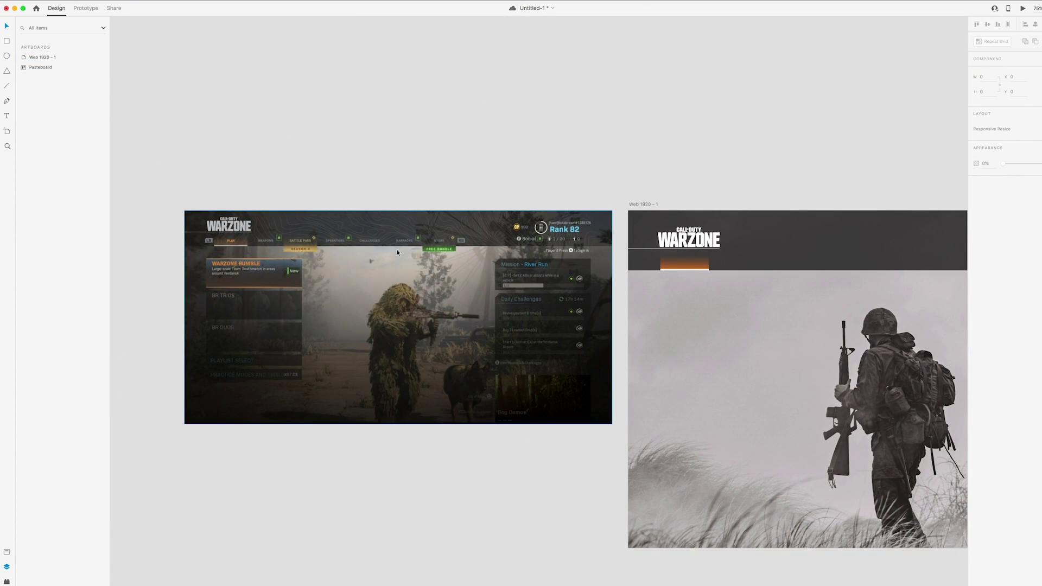
scroll(519, 190, right, 2)
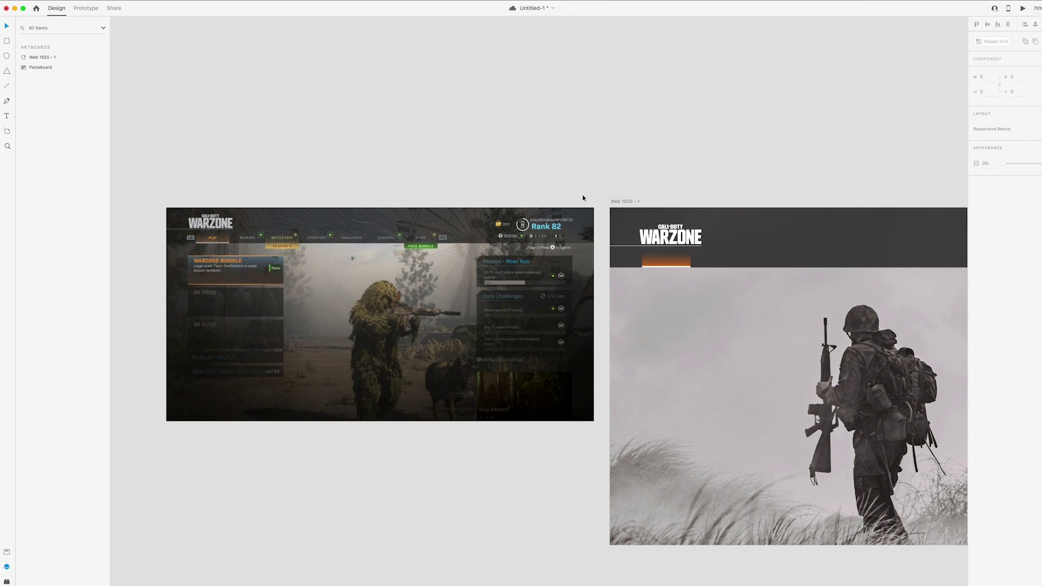
scroll(580, 193, right, 2)
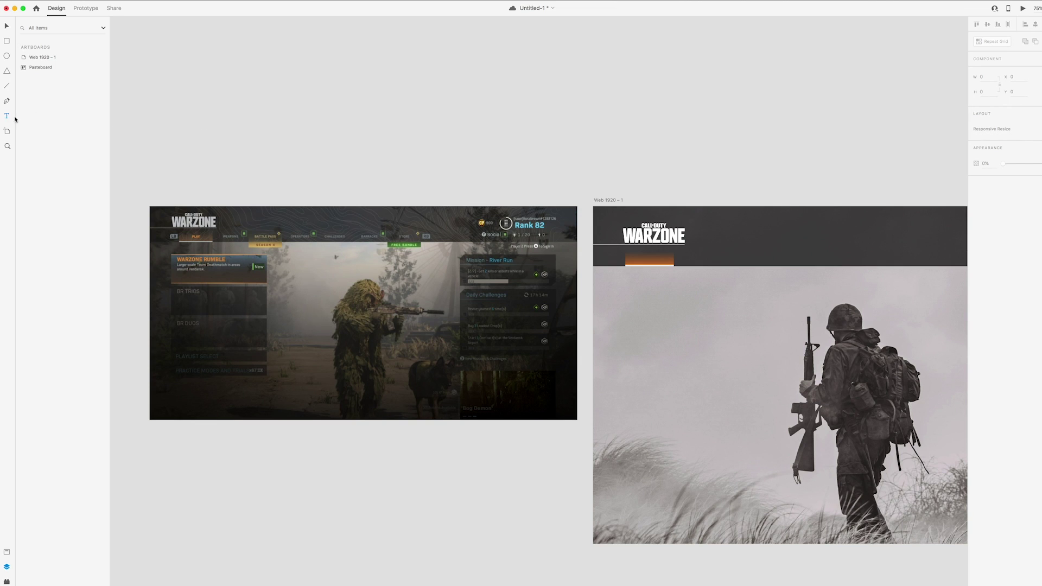
scroll(601, 223, up, 5)
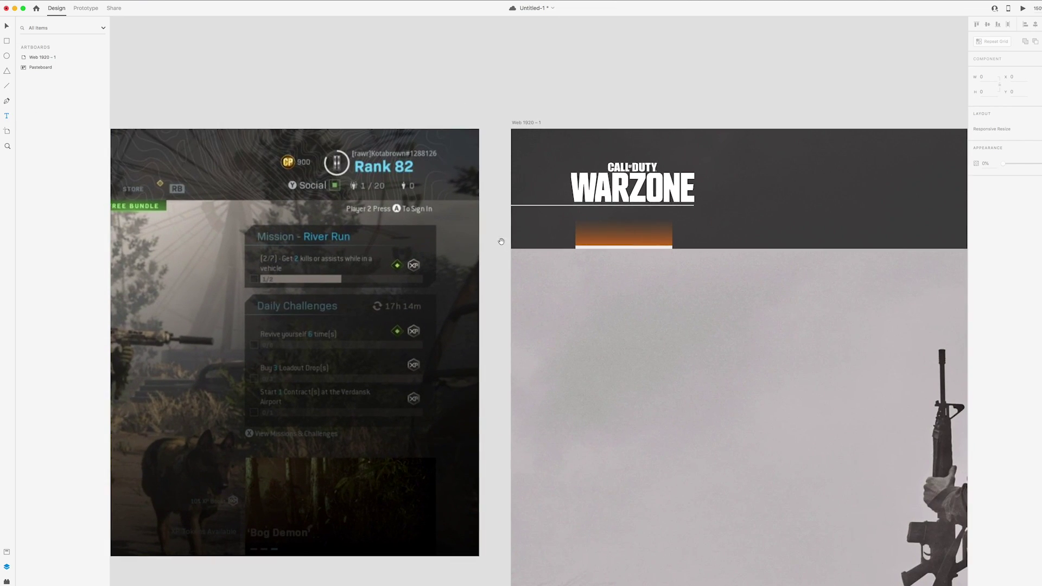
drag(587, 269, 666, 289)
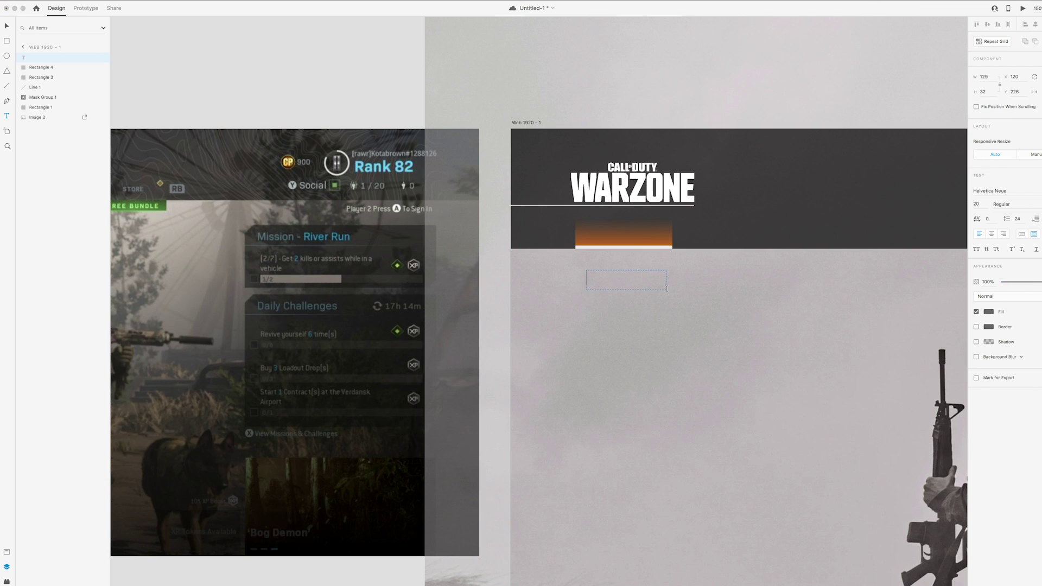
text(PLAY)
Make the PLAY text white and centre-aligned, and place it across the orange tab
drag(658, 282, 558, 274)
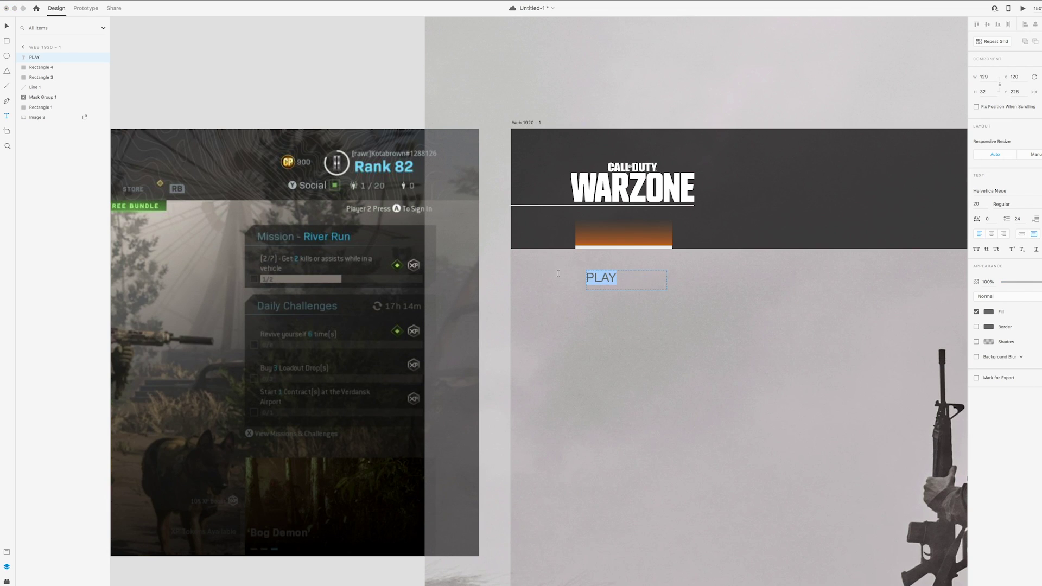
click(988, 313)
click(890, 265)
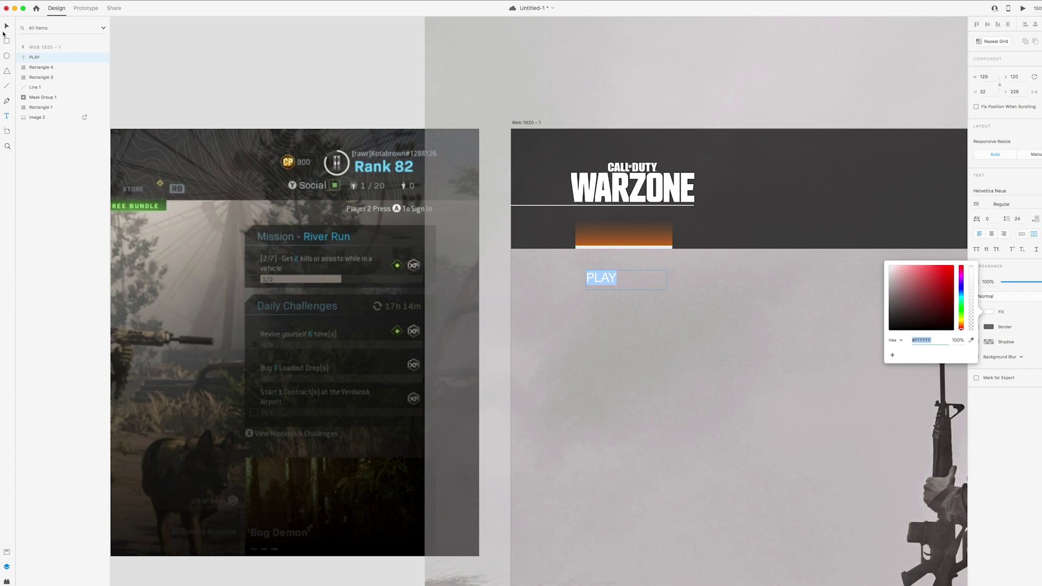
click(5, 27)
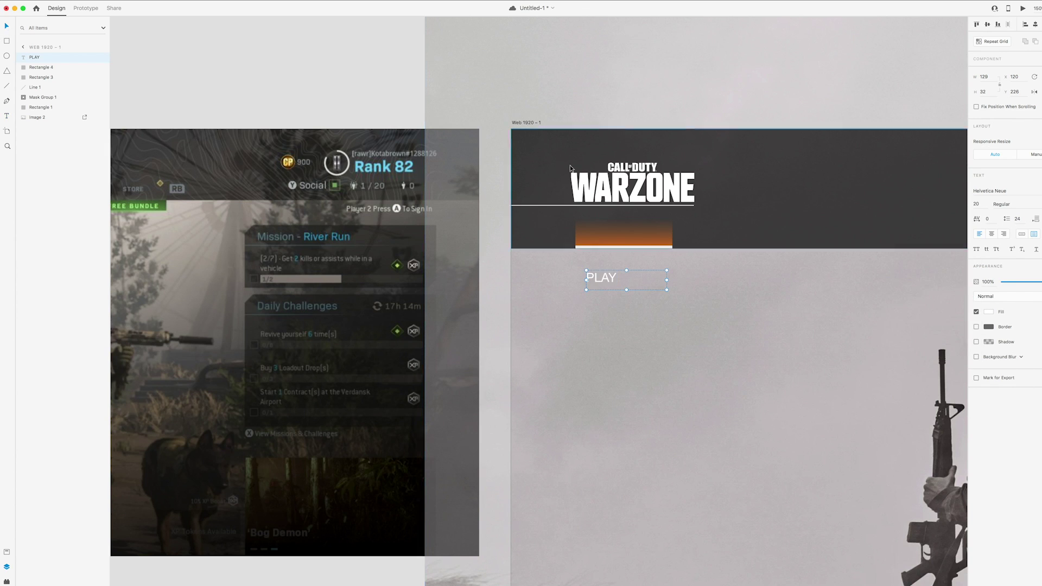
key(super+shift+c)
click(628, 280)
drag(628, 280, 575, 236)
click(585, 235)
drag(664, 236, 624, 240)
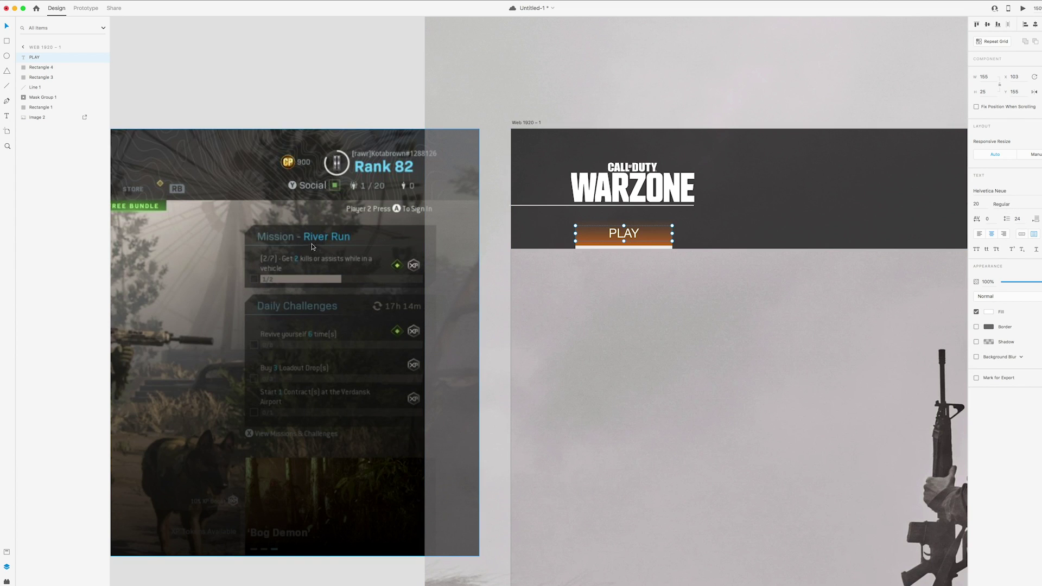
Set the PLAY label's font to Industry Inc at size 18
click(988, 192)
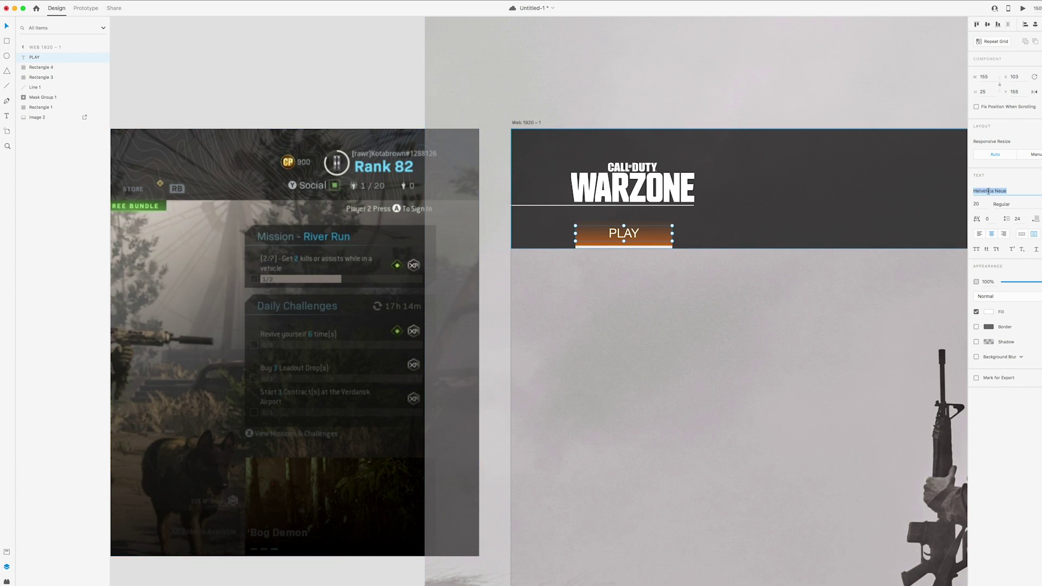
text(IndusYtry Inc)
scroll(784, 286, down, 3)
key(Return)
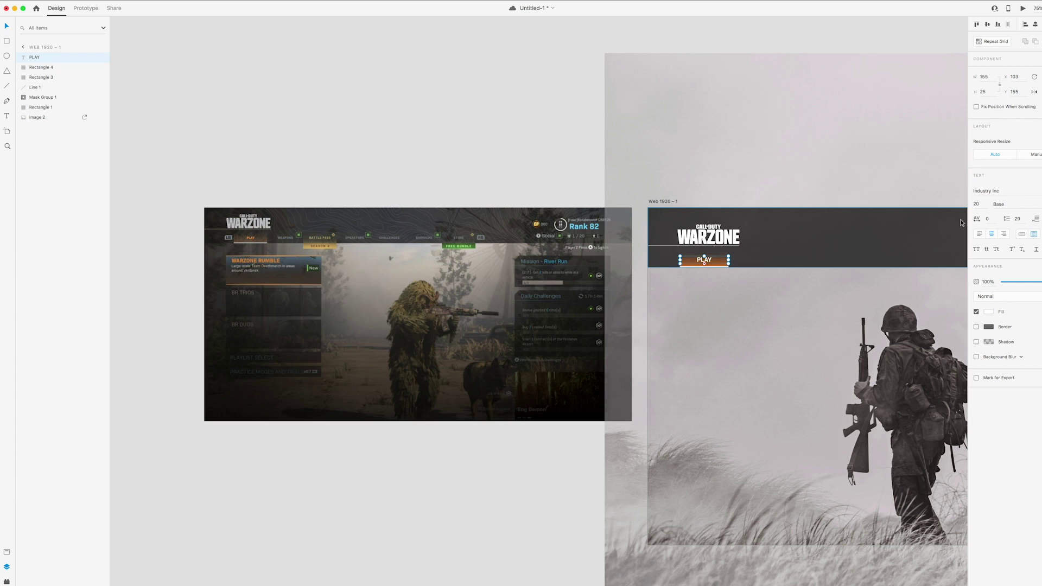
click(977, 205)
text(18)
key(Return)
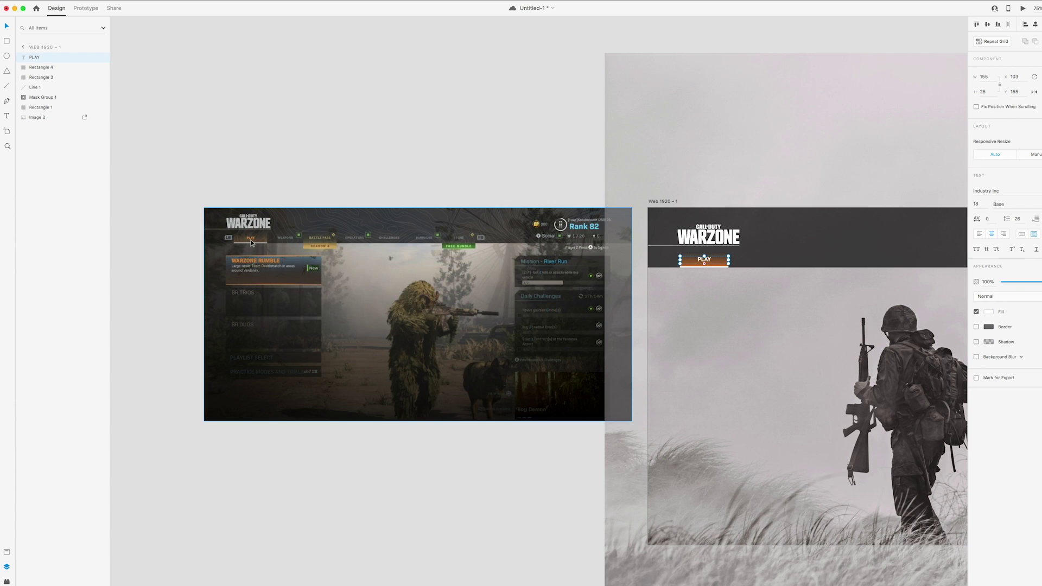
Recolour the PLAY text with the tab's sampled orange, lightened to #DE8542
click(988, 327)
click(970, 340)
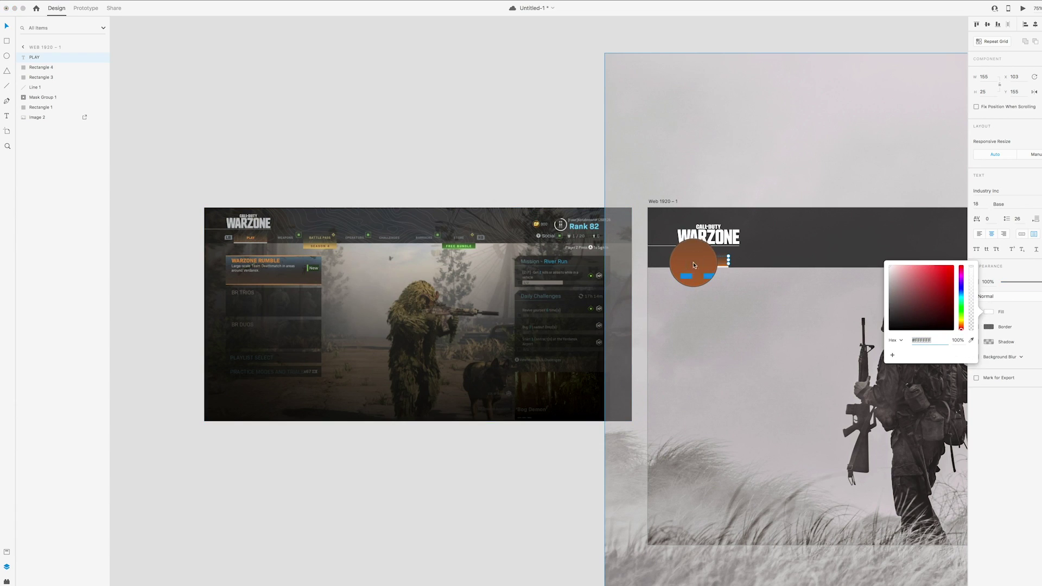
click(693, 265)
drag(936, 281, 935, 276)
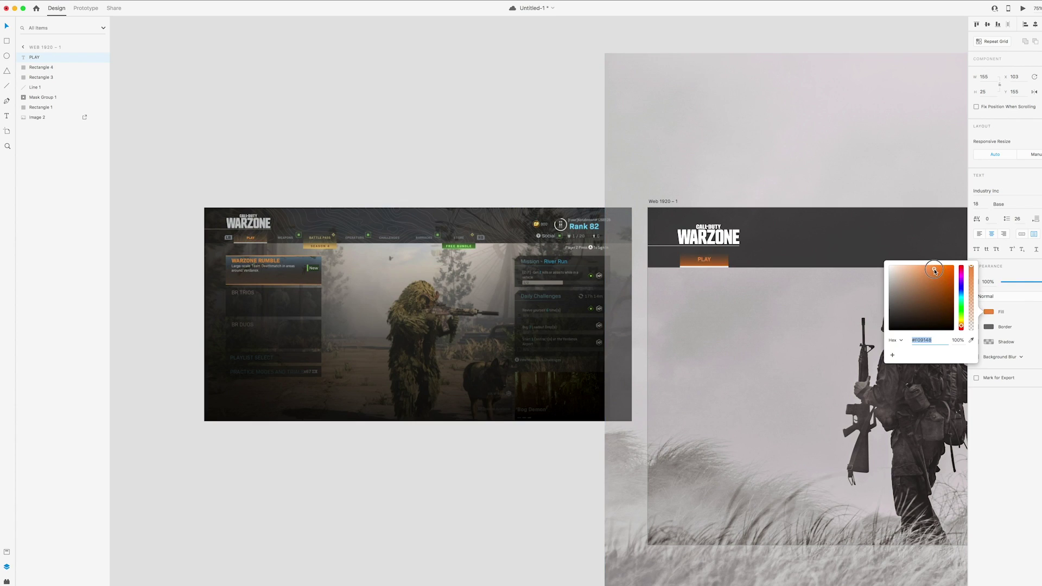
click(802, 304)
drag(801, 303, 779, 299)
click(496, 167)
drag(495, 167, 424, 142)
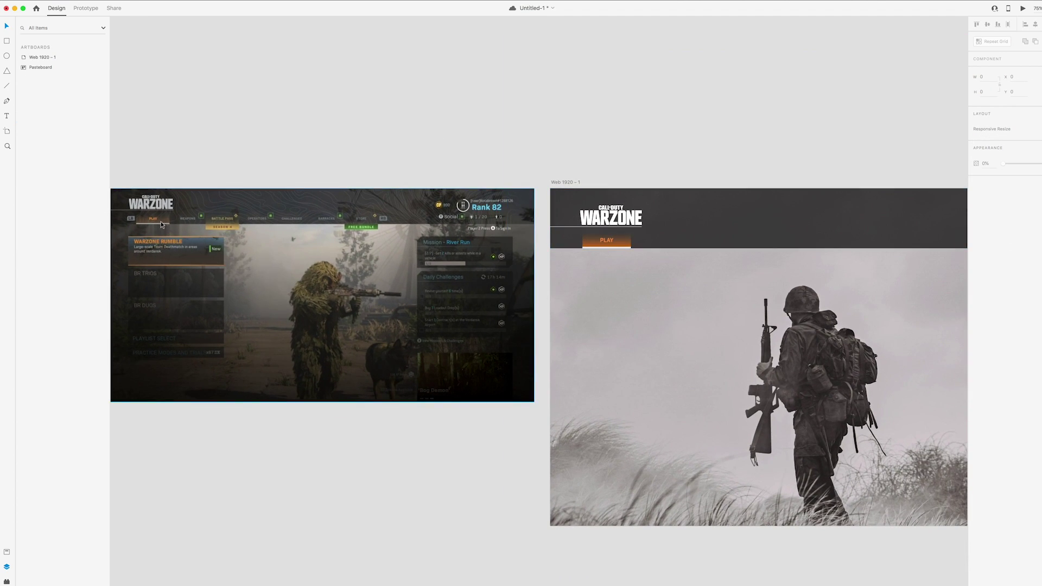
Fade the orange tab behind PLAY to 60% opacity
click(629, 239)
drag(1037, 191, 1034, 197)
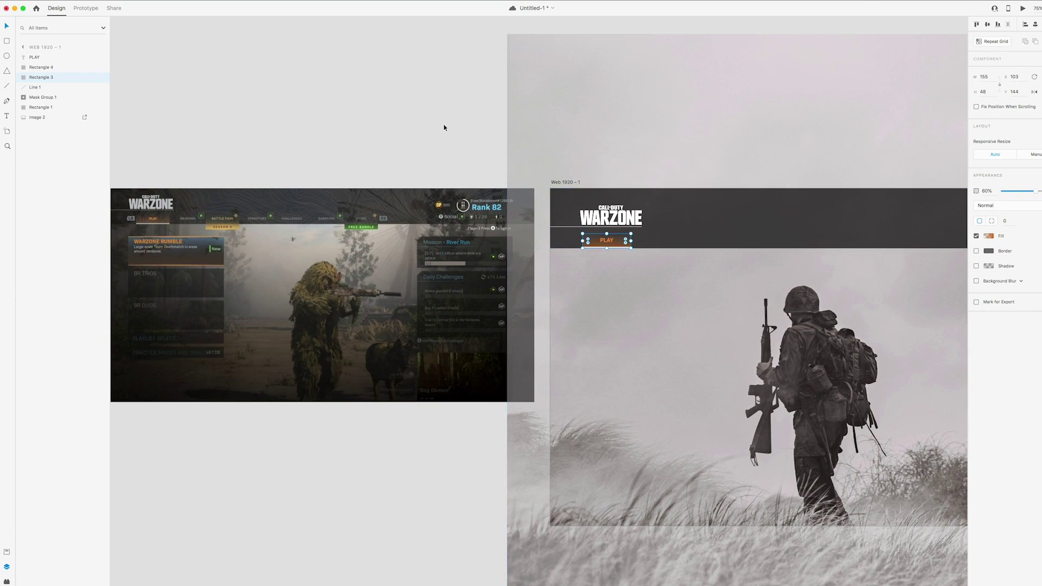
click(447, 128)
mouse_move(447, 128)
mouse_down()
mouse_move(439, 119)
mouse_move(454, 121)
mouse_up()
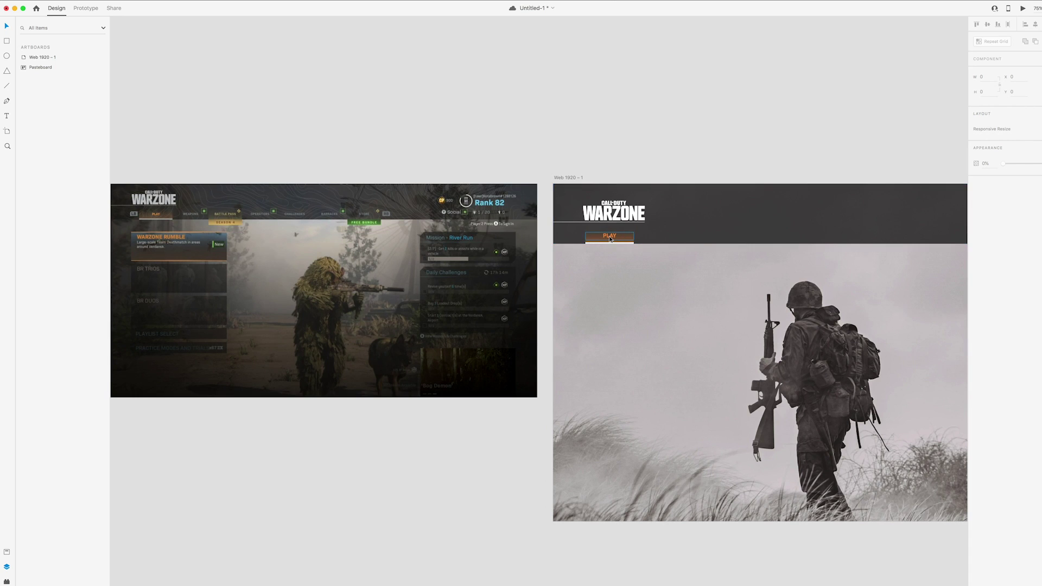
Select the PLAY text, orange tab and grey strip together
click(609, 236)
shift+click(622, 242)
shift+click(609, 243)
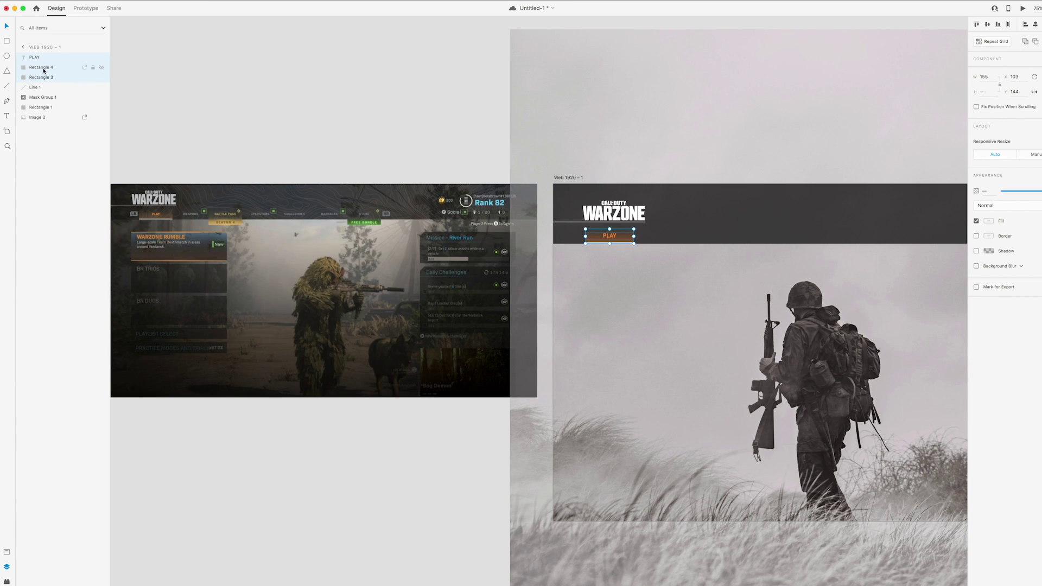
Group the PLAY text, tab and grey strip and convert the group into a component
right_click(45, 74)
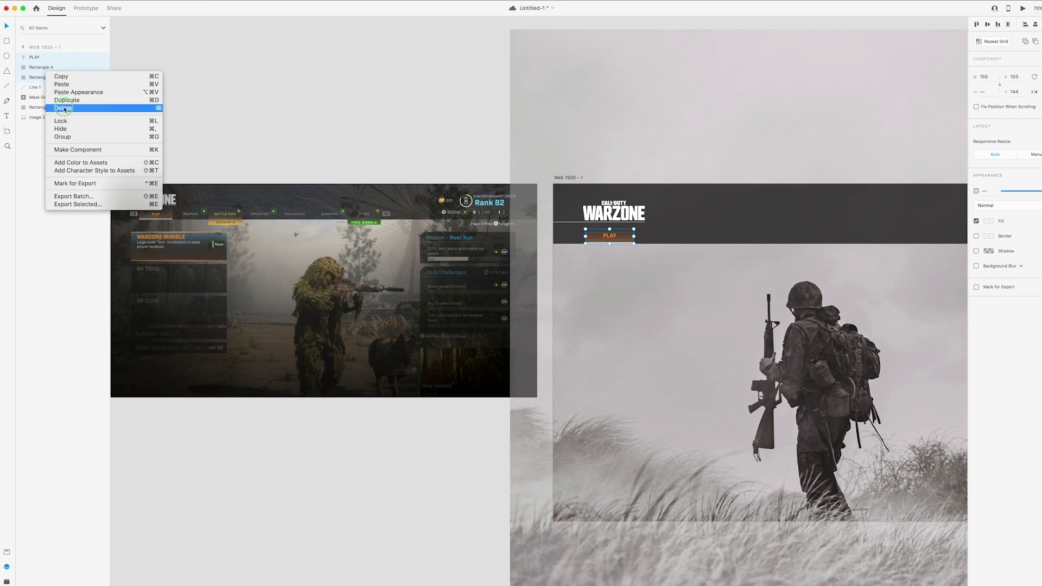
click(88, 135)
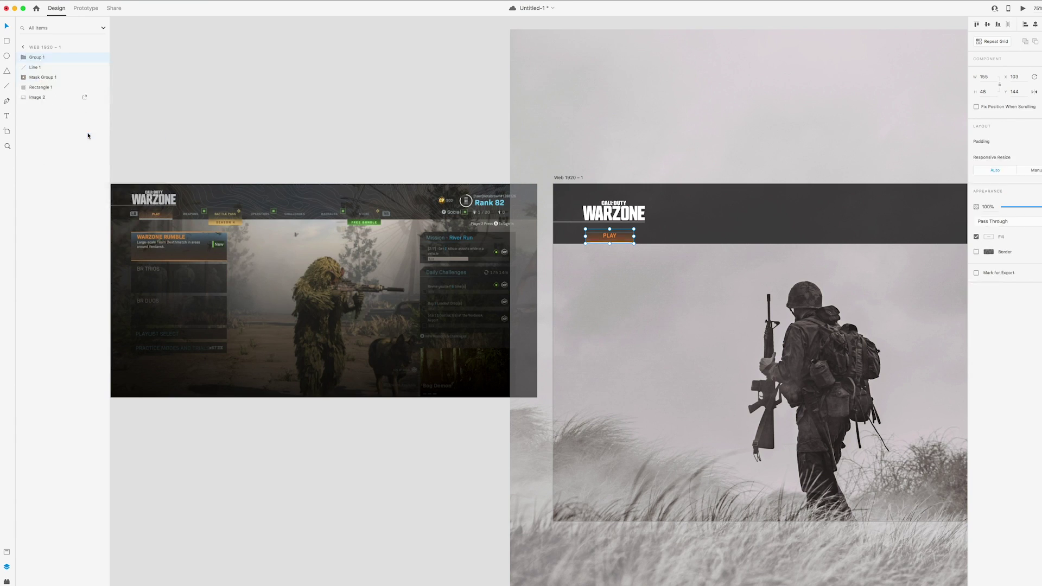
right_click(38, 60)
click(59, 146)
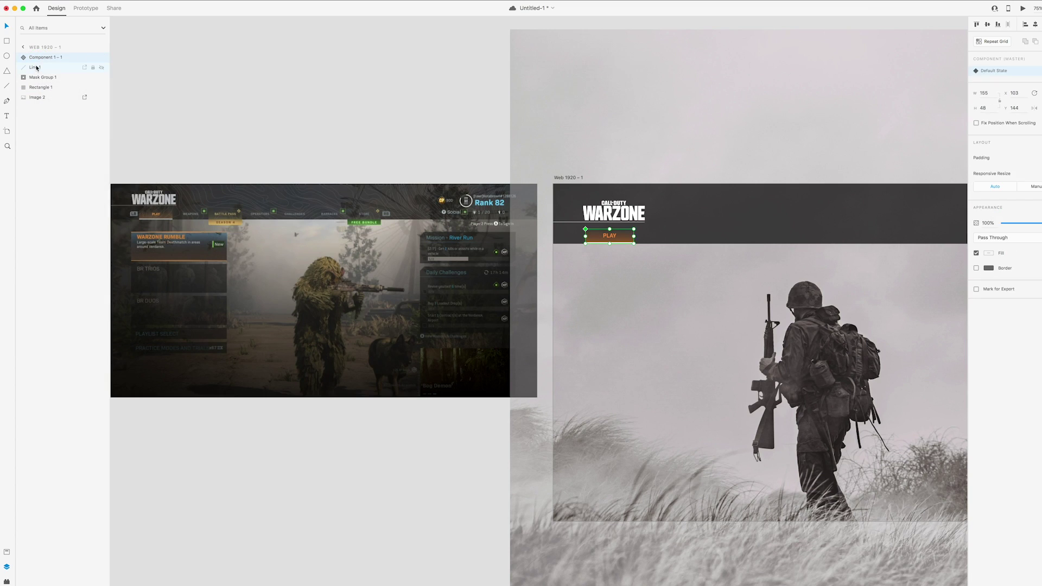
Rename the new component NAV_BUTTON
click(44, 57)
click(16, 59)
double_click(42, 57)
text(NAV_BUTTON)
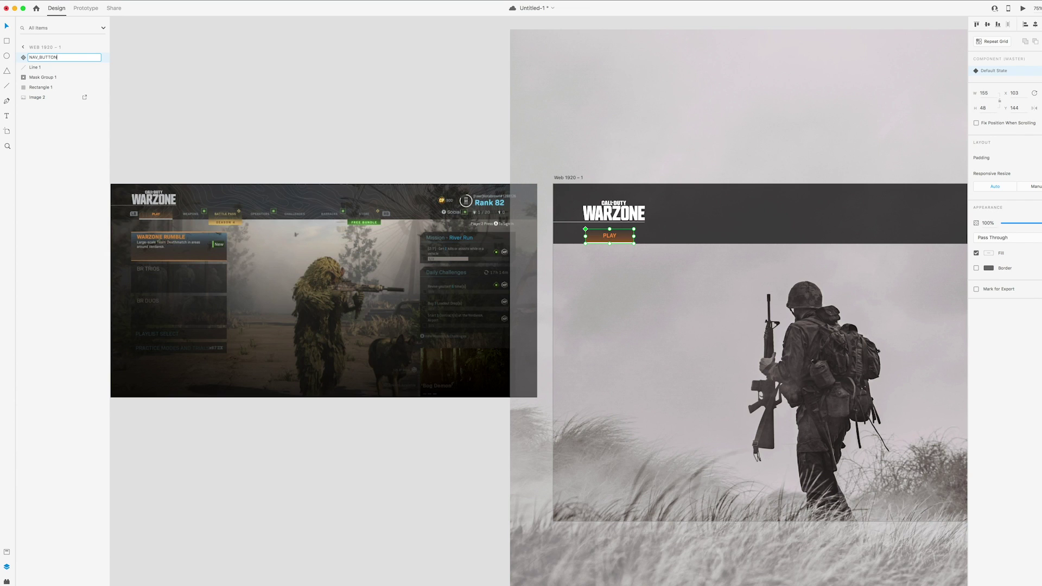
key(Return)
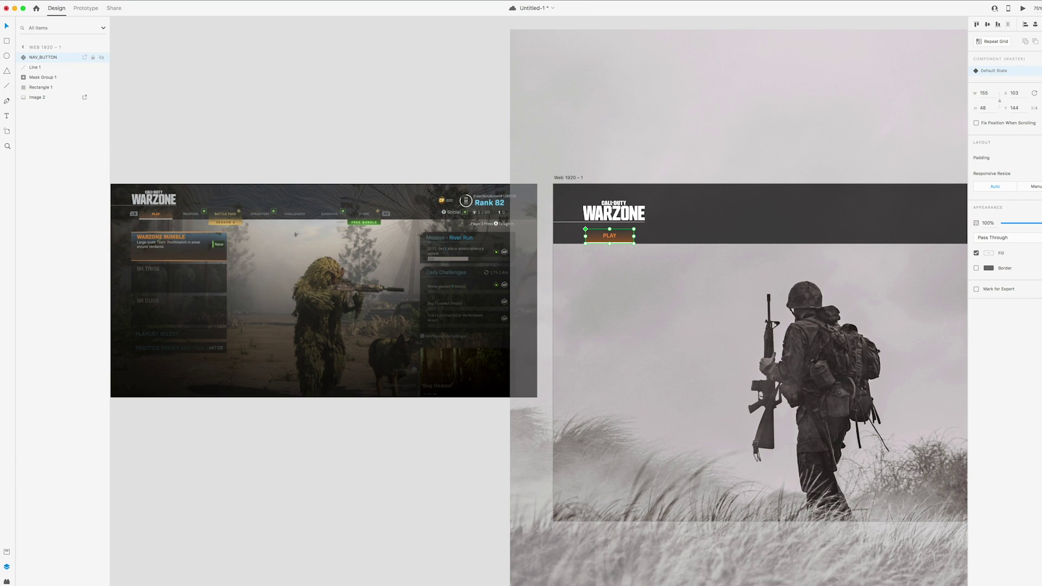
scroll(423, 174, left, 3)
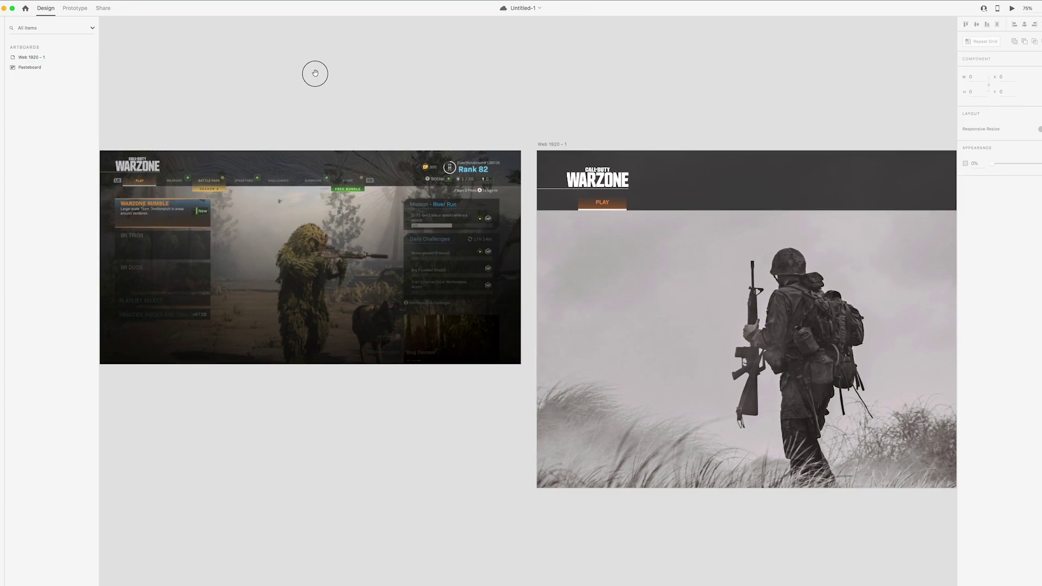
drag(314, 74, 352, 71)
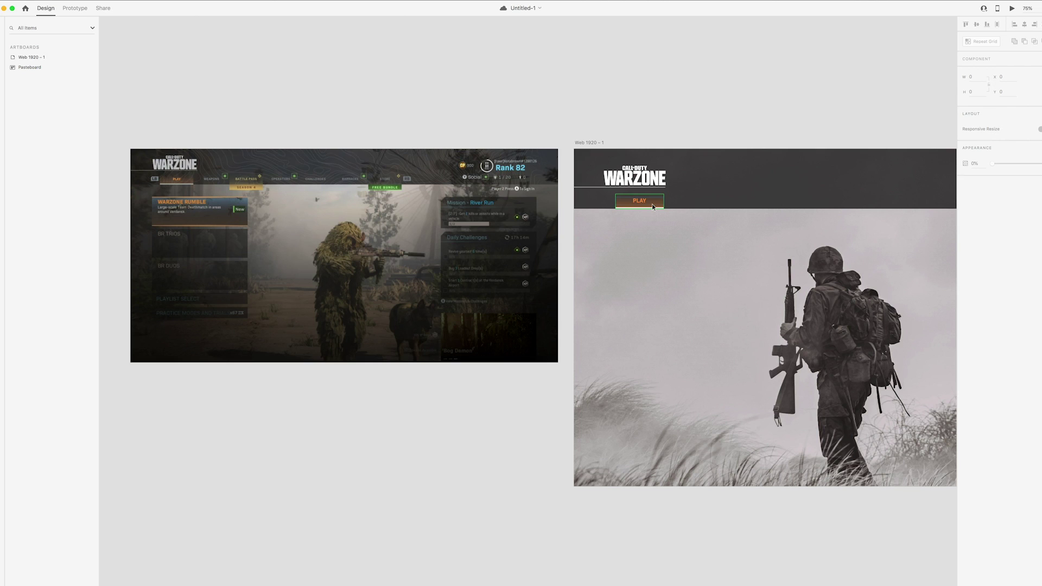
Add a new component state named Selected to the nav button
scroll(662, 203, right, 2)
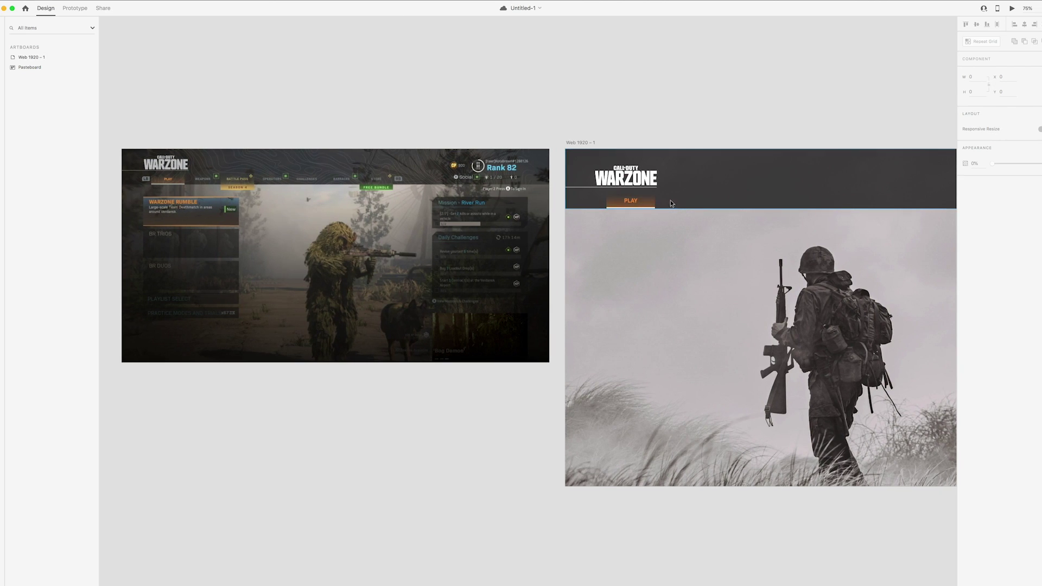
scroll(669, 204, right, 3)
click(581, 212)
scroll(672, 210, right, 2)
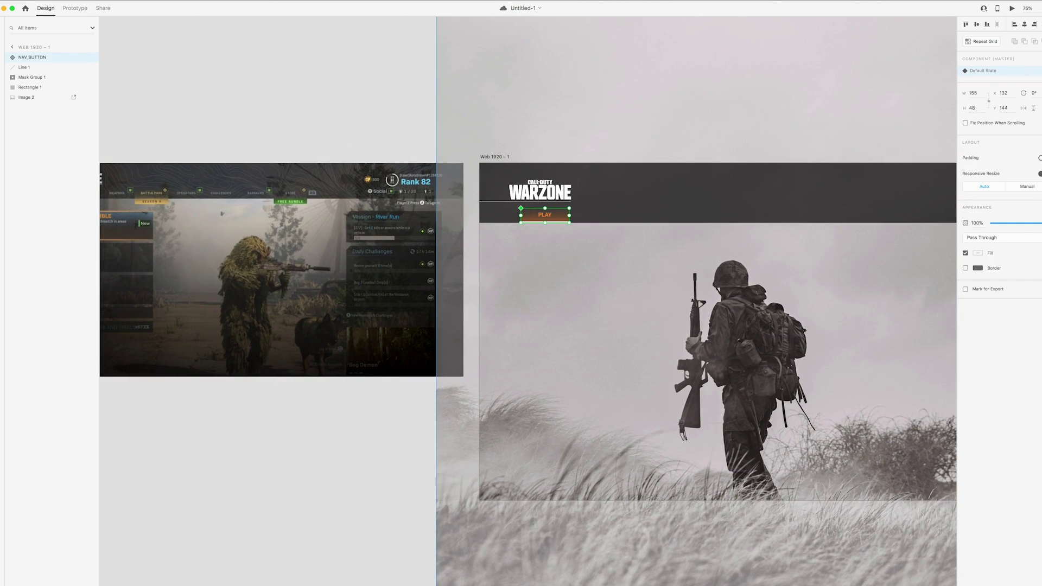
click(1039, 70)
click(984, 78)
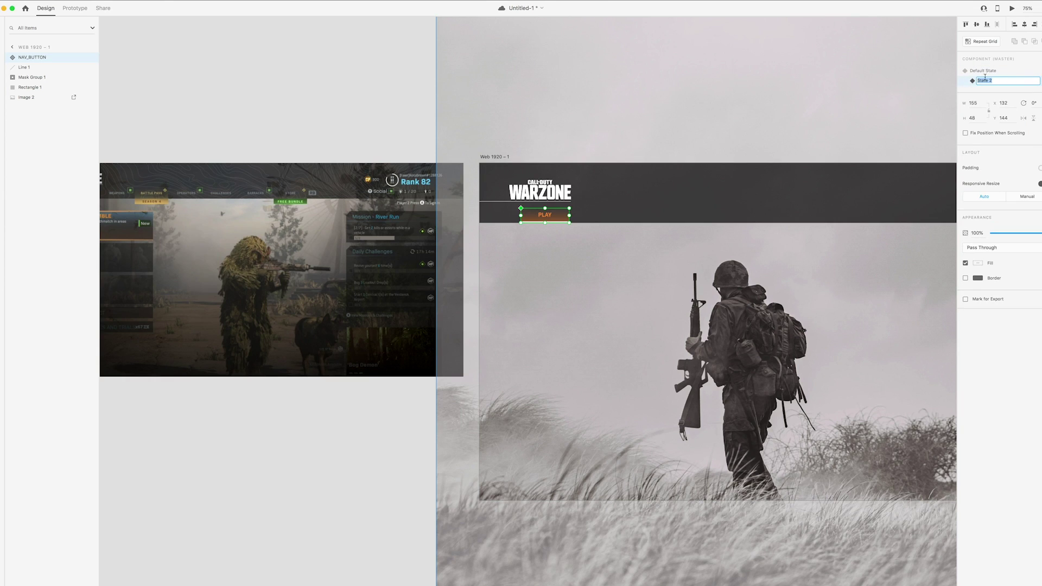
text(Selected)
key(Return)
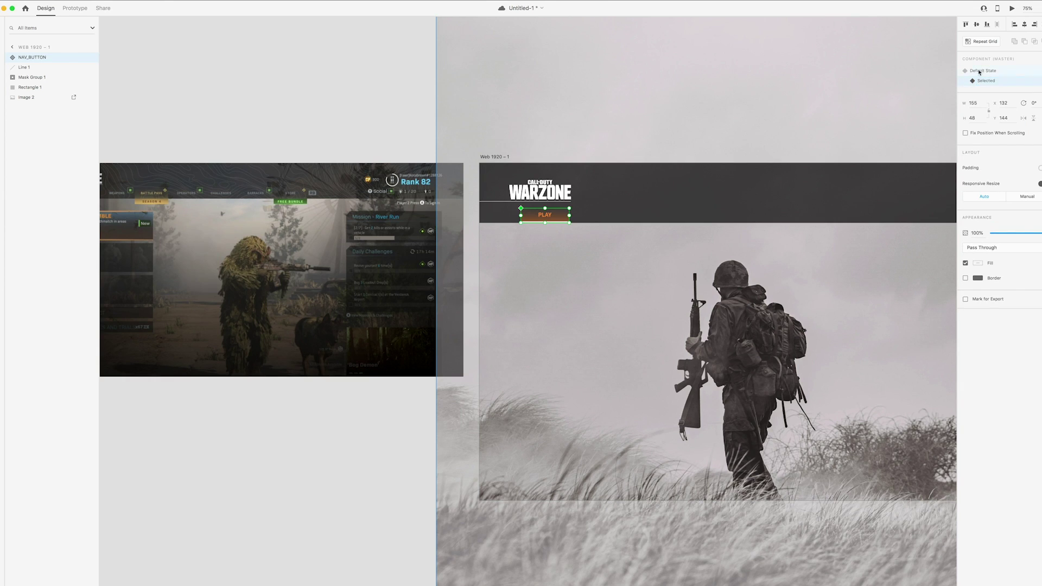
In the Default State, set both background rectangles to 0% opacity
scroll(515, 209, right, 3)
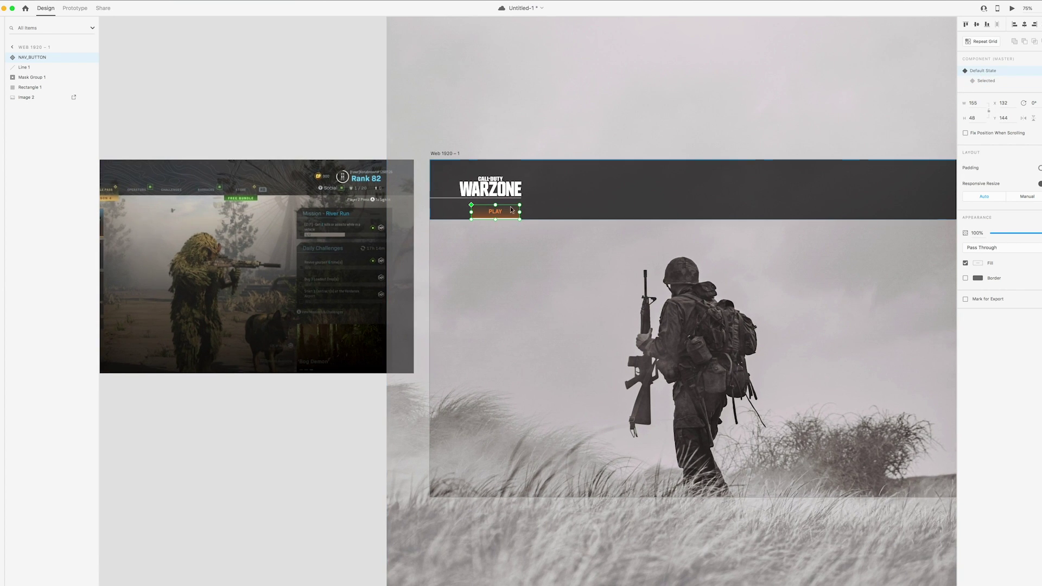
click(14, 59)
shift+click(39, 86)
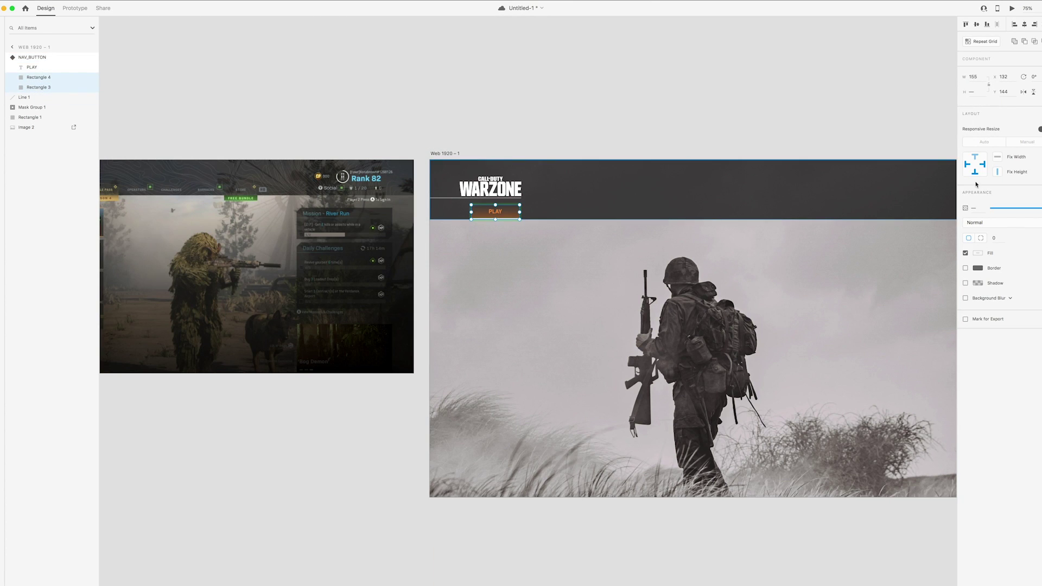
drag(1026, 210, 922, 201)
Colour the Default State's PLAY label grey (#858C91) sampled from the game screenshot
click(498, 215)
scroll(651, 326, left, 5)
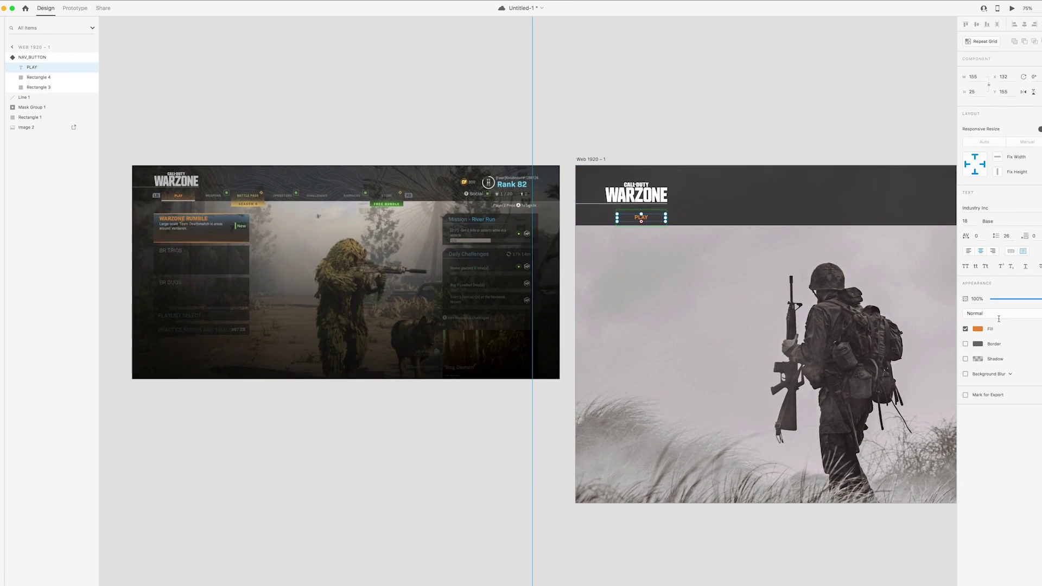
click(977, 328)
click(961, 357)
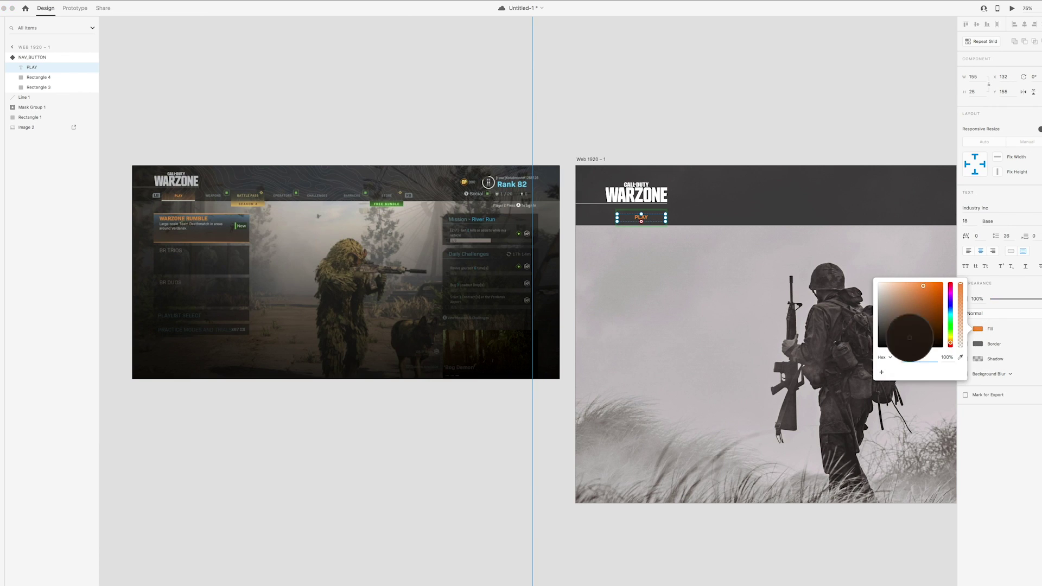
click(318, 199)
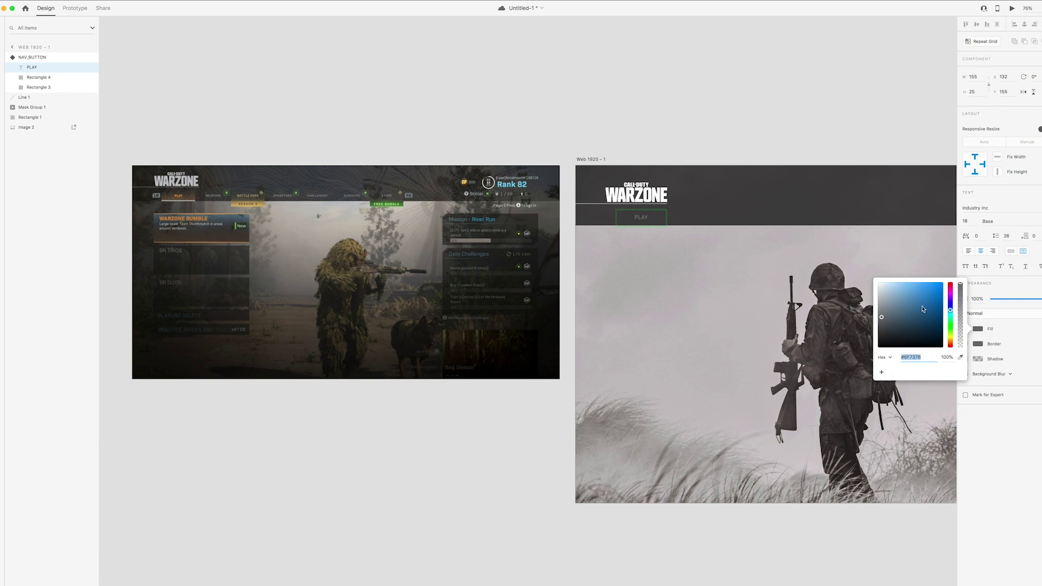
click(567, 153)
drag(665, 150, 631, 152)
Switch to the Selected state and select both background rectangles
click(611, 223)
scroll(786, 208, right, 3)
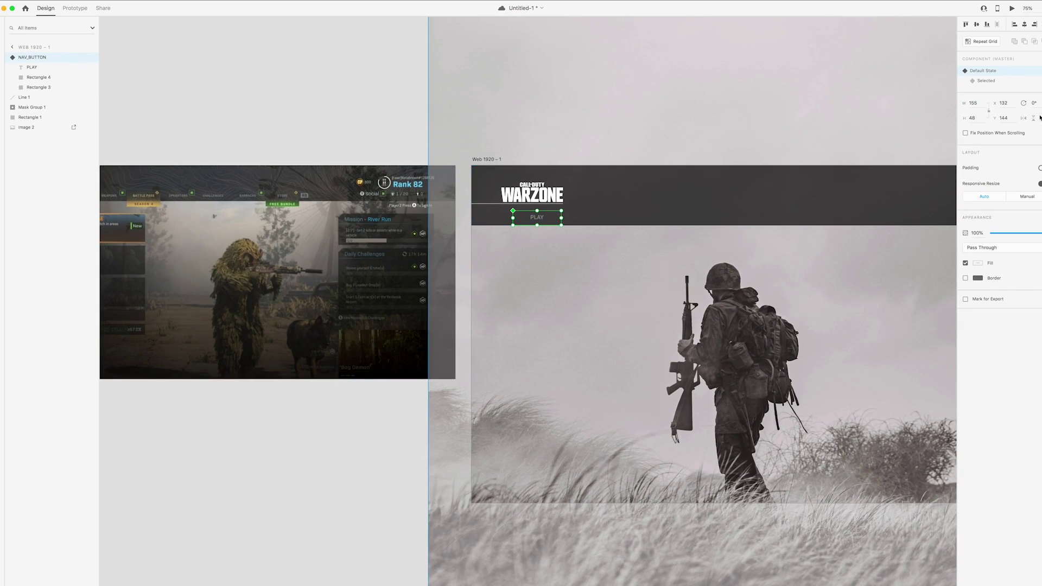
click(986, 81)
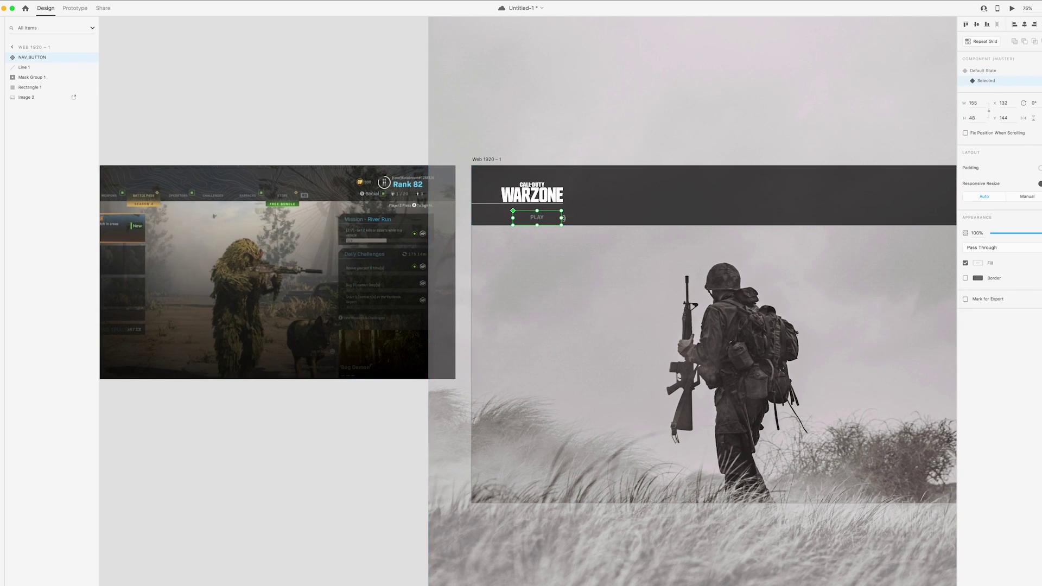
click(12, 57)
click(36, 78)
shift+click(38, 87)
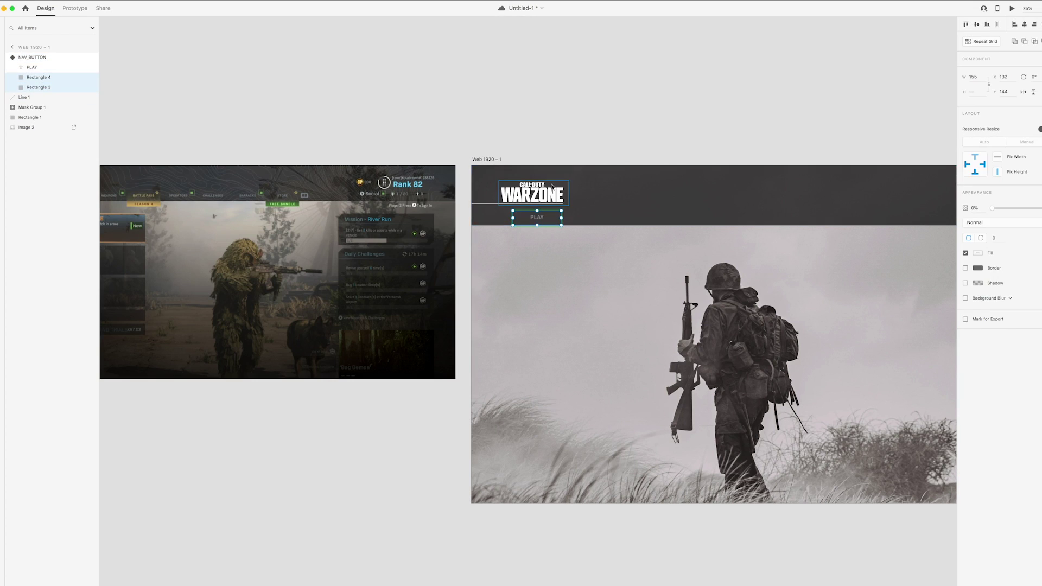
Restore the Selected rectangles to 100% opacity and colour PLAY with the game's orange
drag(997, 210, 1041, 209)
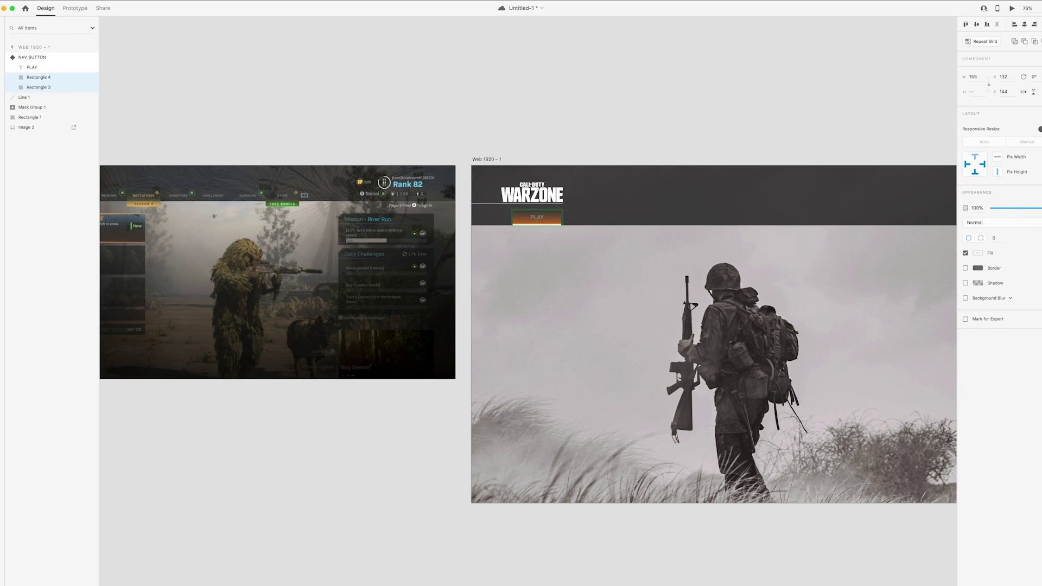
click(22, 68)
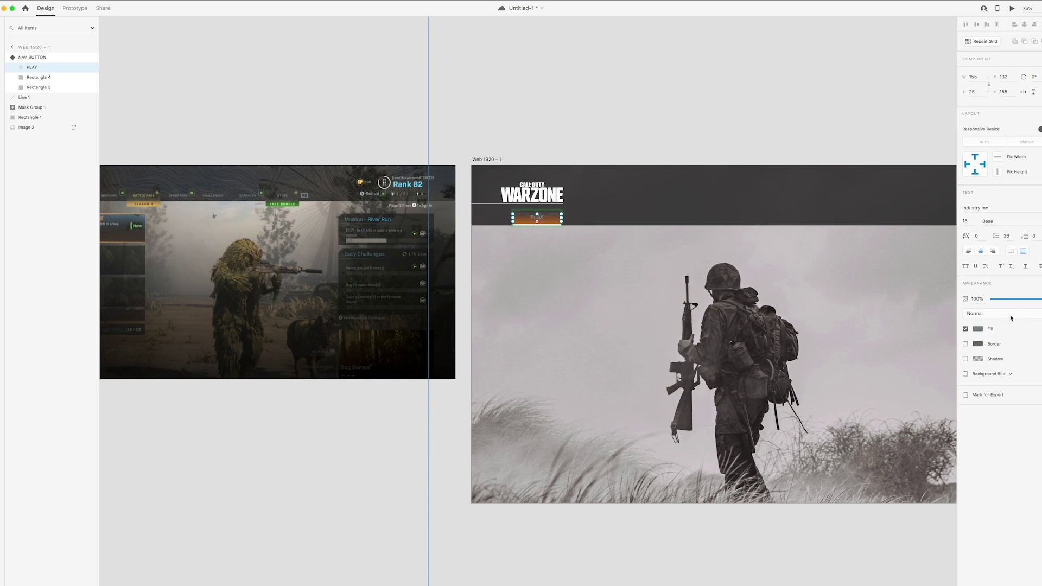
click(977, 329)
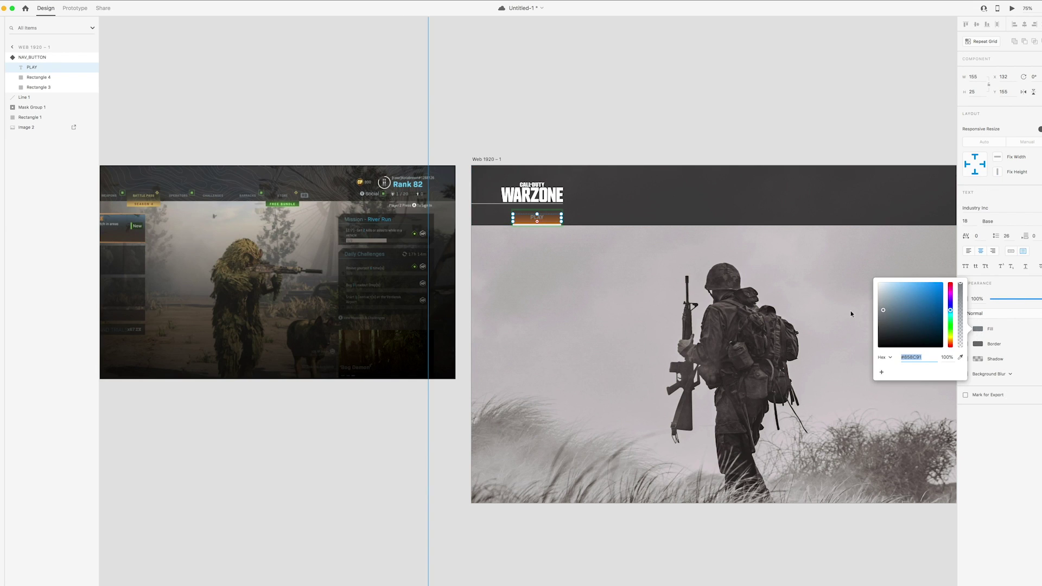
scroll(850, 314, left, 5)
click(960, 357)
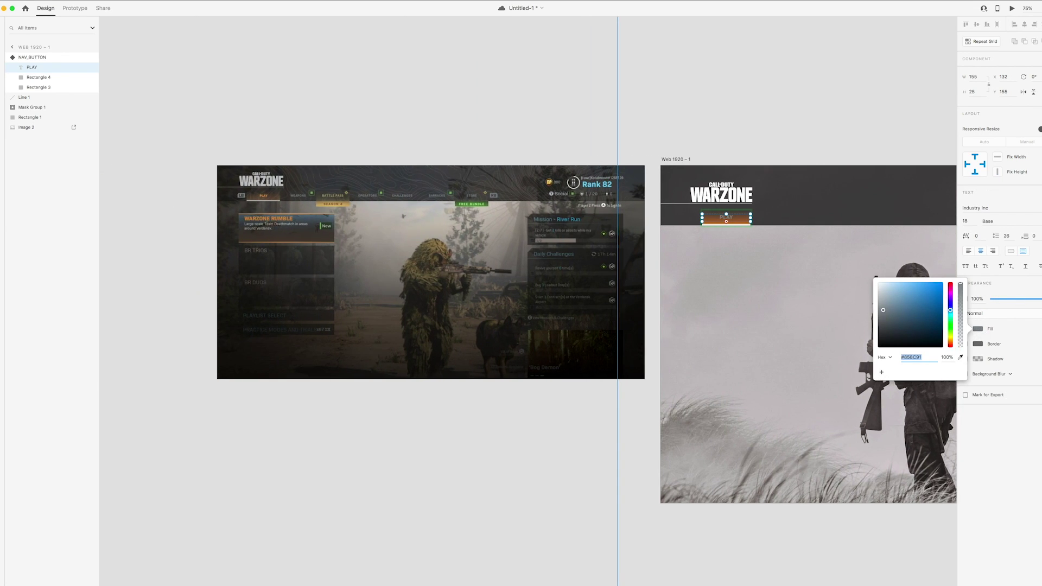
click(263, 198)
click(927, 293)
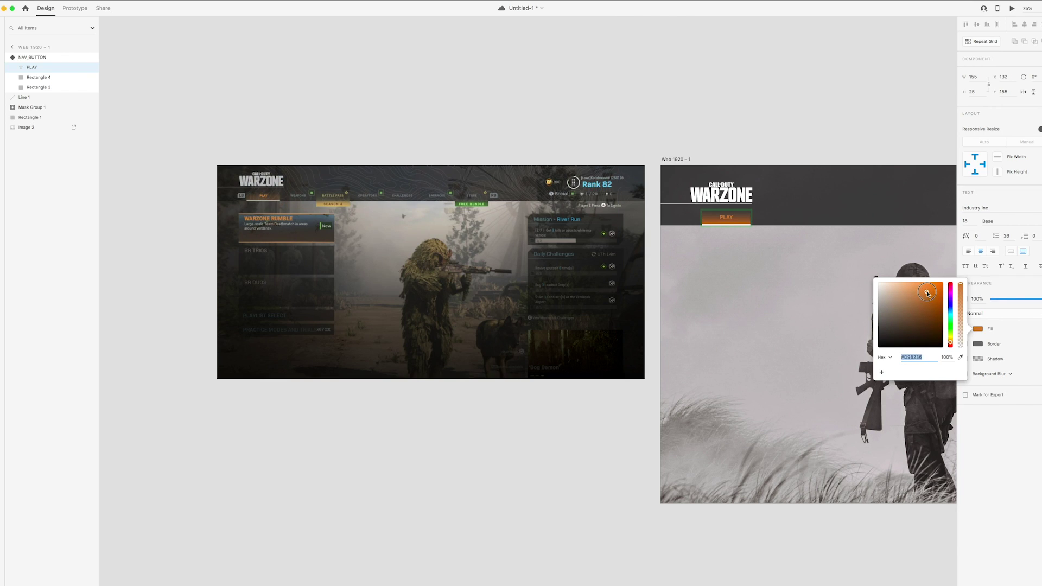
click(683, 116)
Compare the Default and Selected looks, leaving the nav button in its Selected state
scroll(686, 162, right, 2)
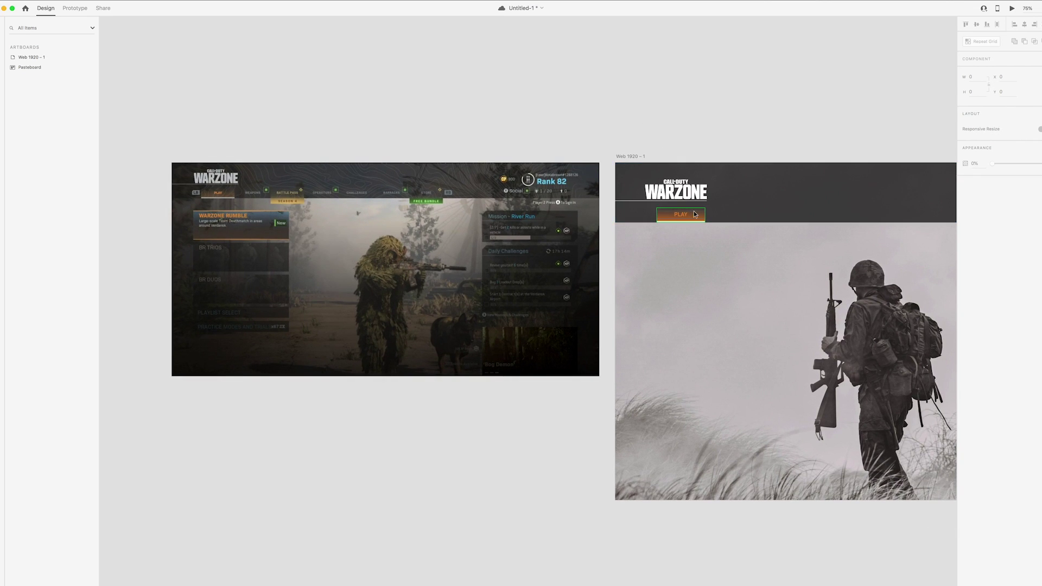
click(694, 214)
click(983, 71)
click(984, 81)
click(983, 71)
scroll(871, 84, right, 4)
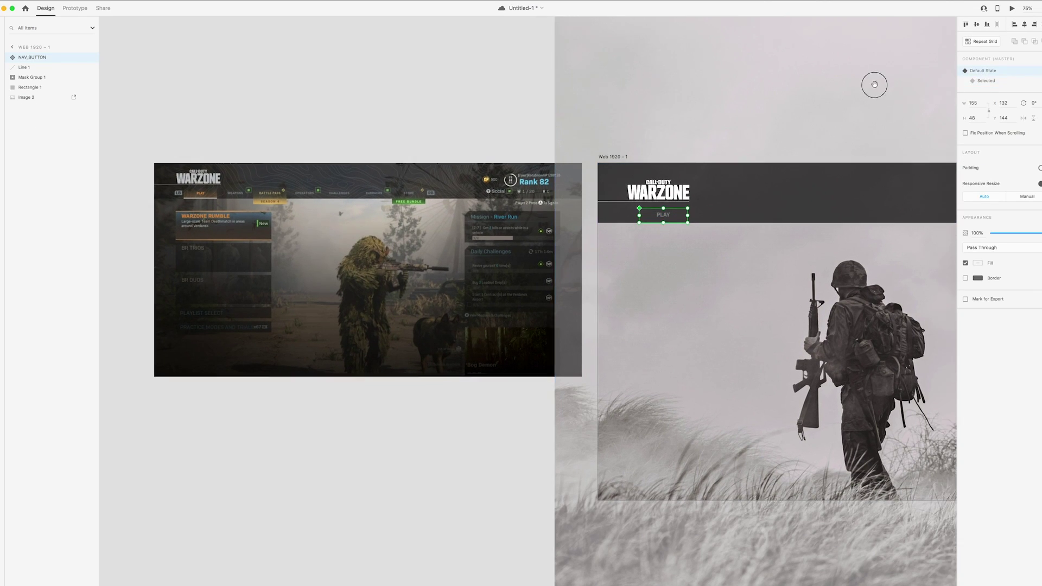
click(418, 76)
scroll(666, 157, right, 4)
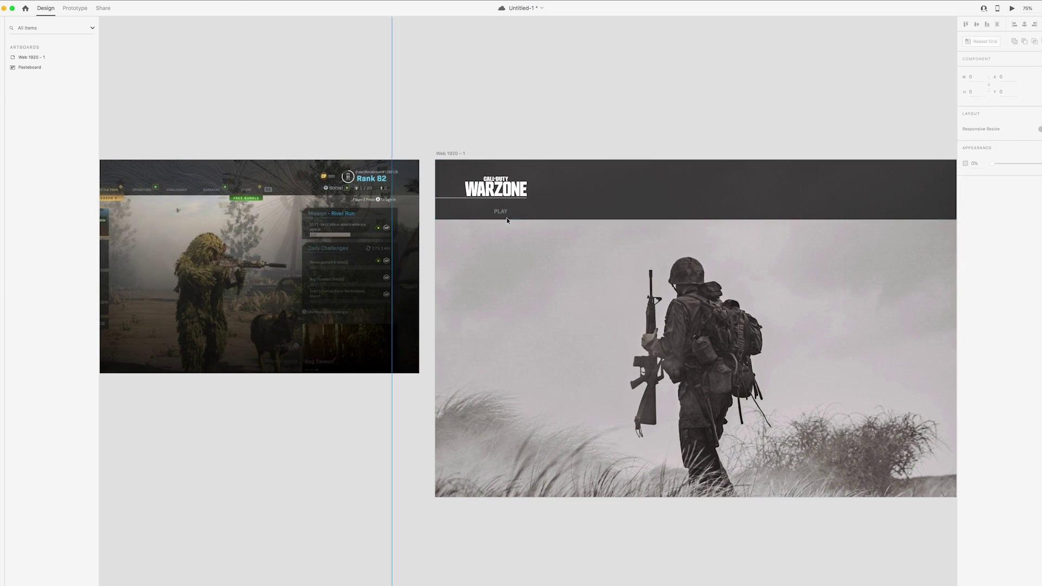
click(501, 211)
click(986, 81)
click(984, 72)
click(987, 81)
click(985, 72)
click(986, 81)
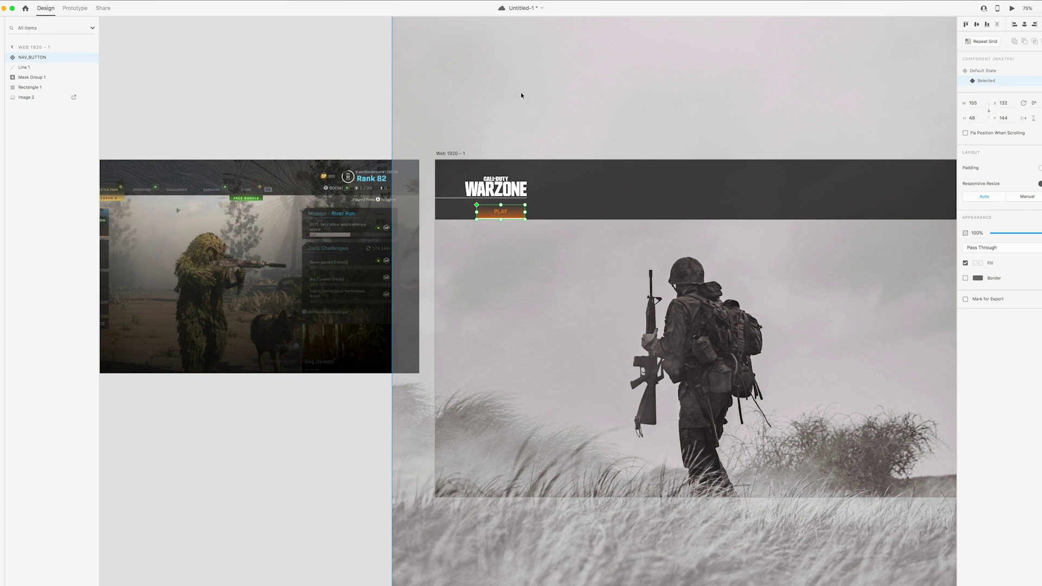
click(327, 84)
scroll(358, 82, left, 5)
scroll(367, 86, right, 2)
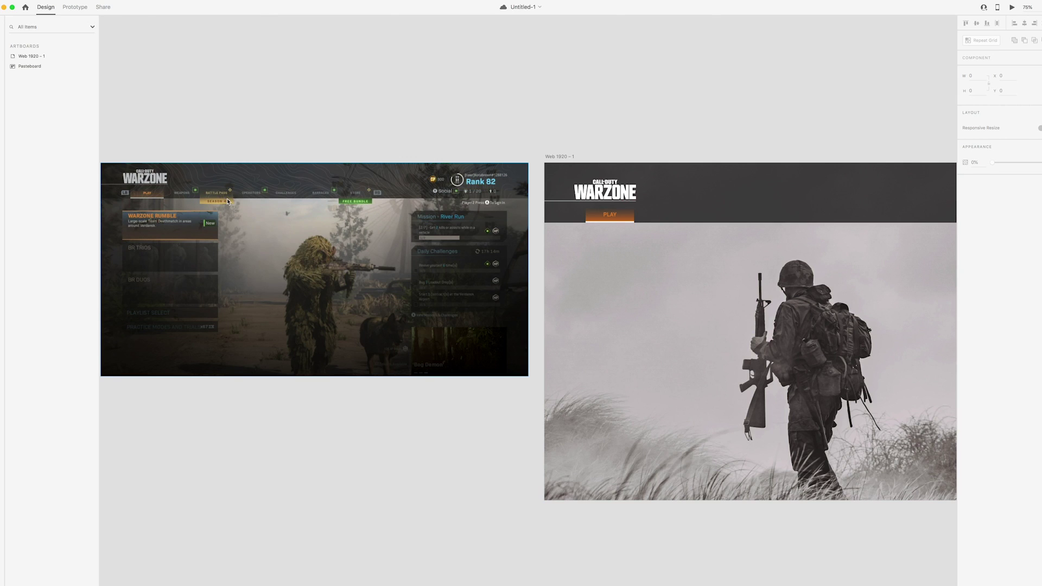
scroll(229, 201, left, 1)
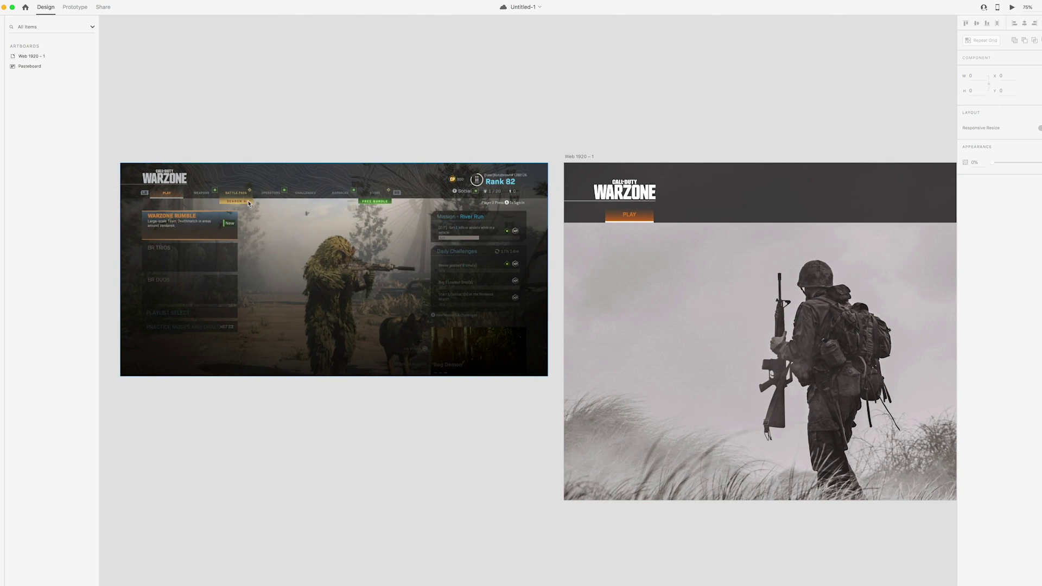
Add a new state to NAV_BUTTON named Season 4
click(638, 222)
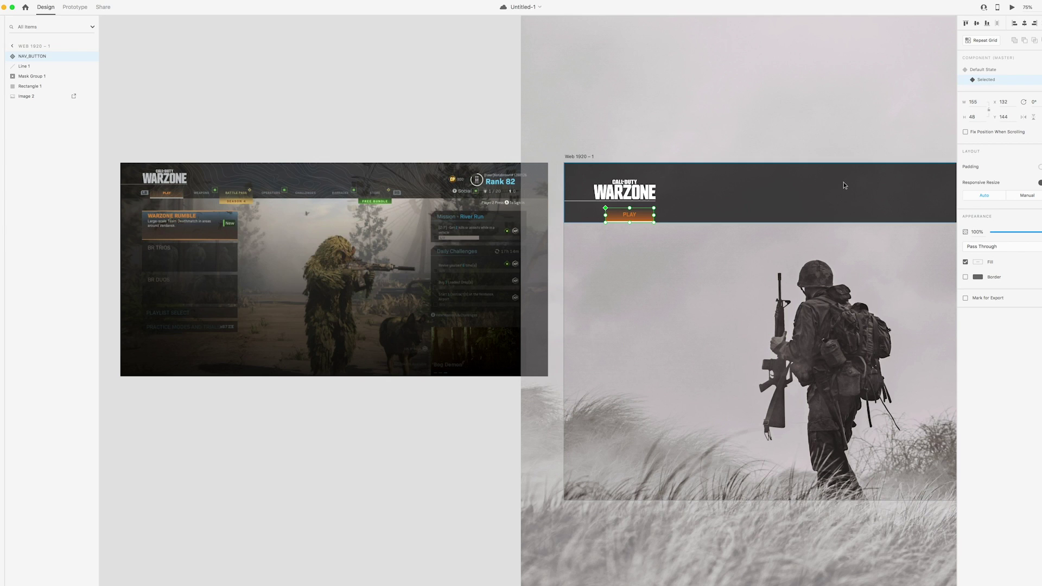
click(1036, 69)
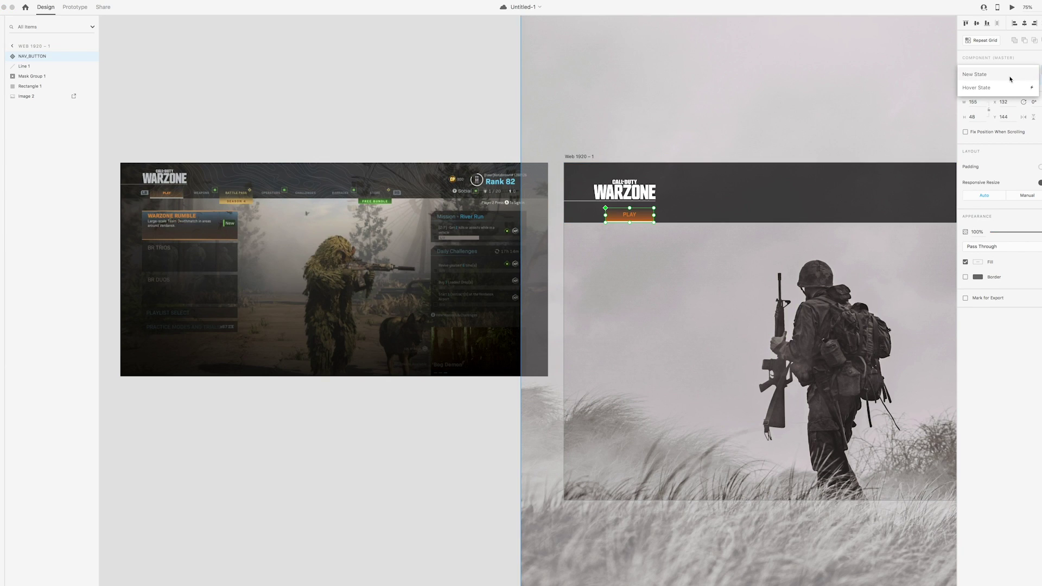
click(1010, 76)
text(S)
key(Return)
Select the button's Rectangle 3 background layer in the Season 4 state
scroll(558, 216, right, 5)
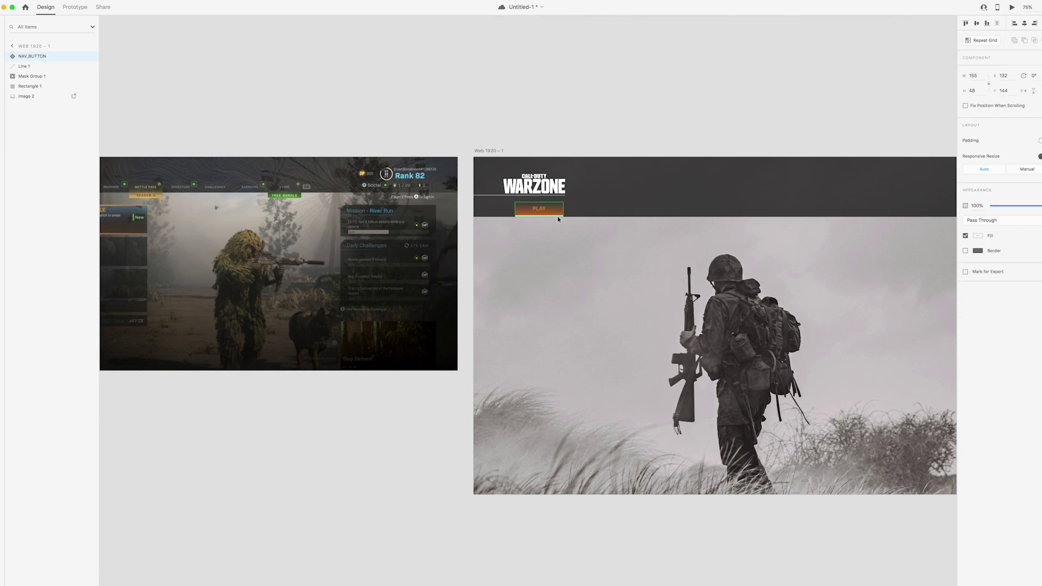
click(558, 216)
click(13, 57)
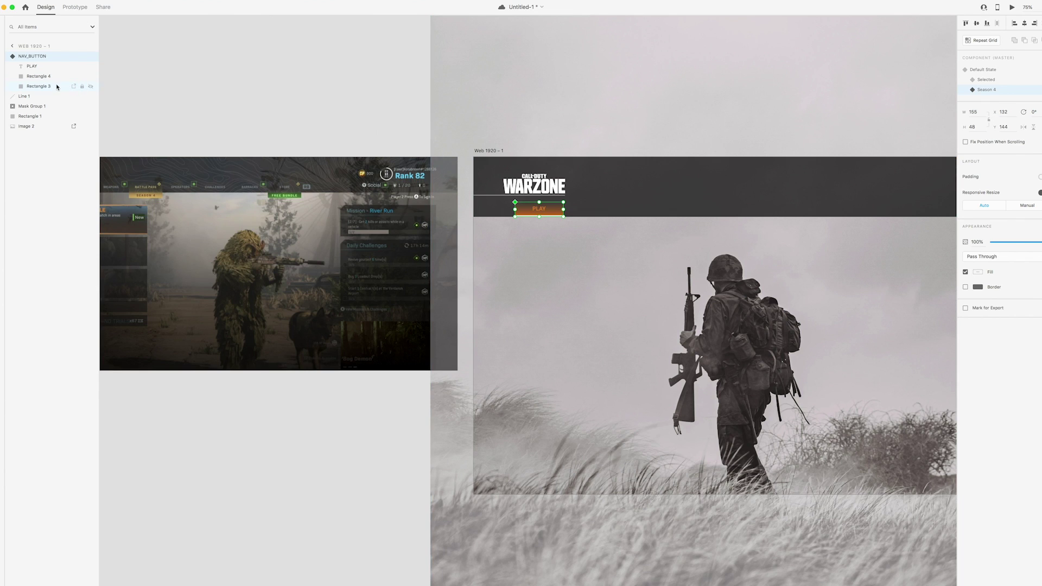
scroll(170, 123, left, 4)
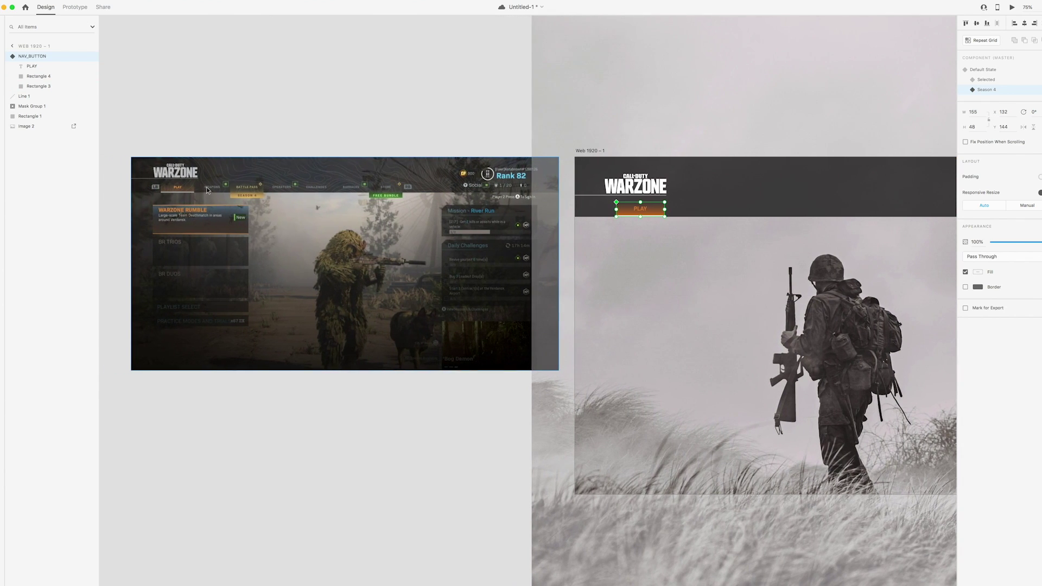
click(39, 87)
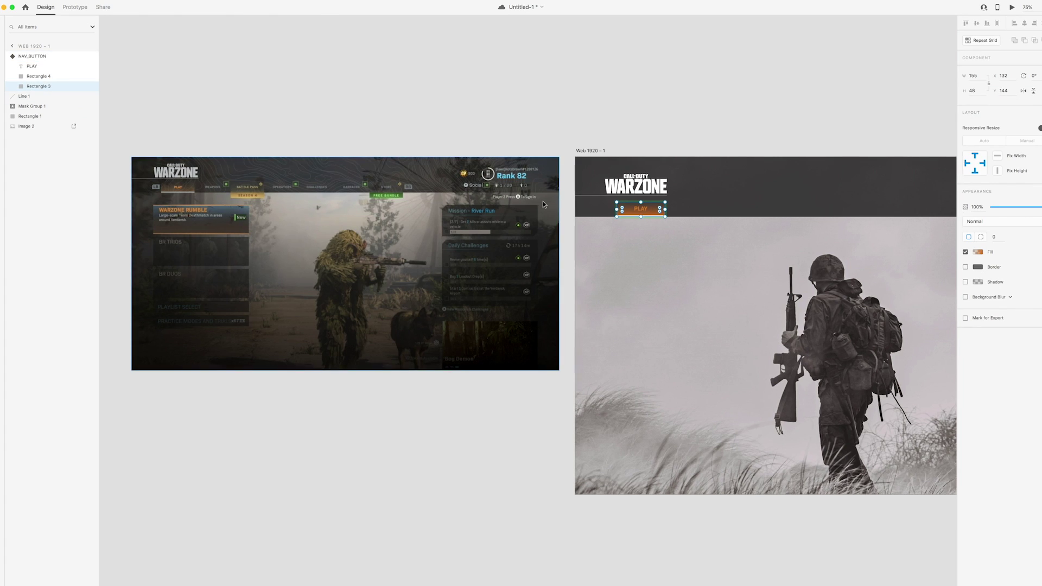
Shift Rectangle 3's gradient stop to a light gold, giving a pale olive-yellow fade
click(971, 252)
click(960, 209)
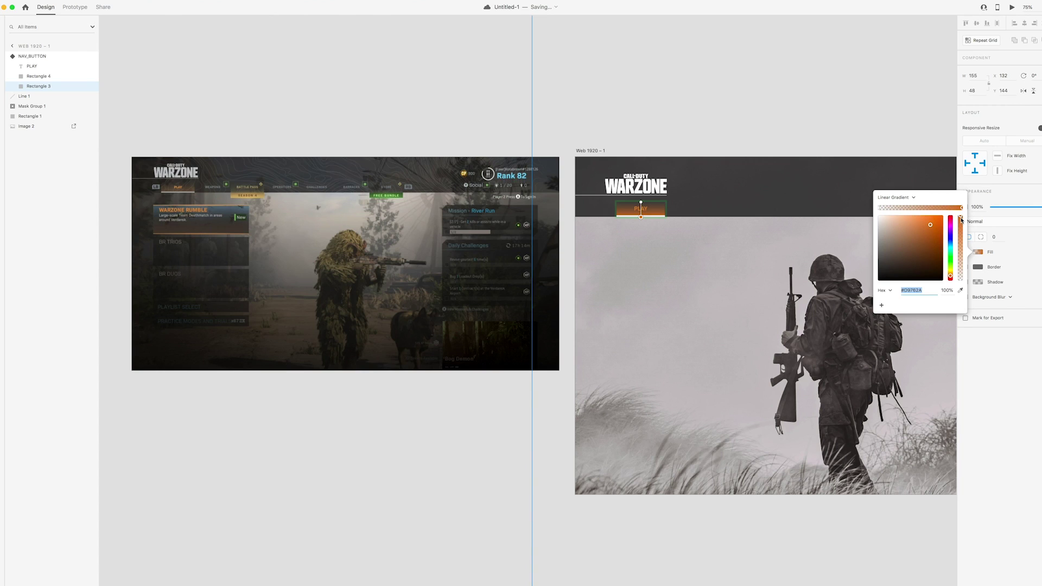
drag(949, 273, 950, 271)
click(924, 225)
drag(924, 226, 907, 229)
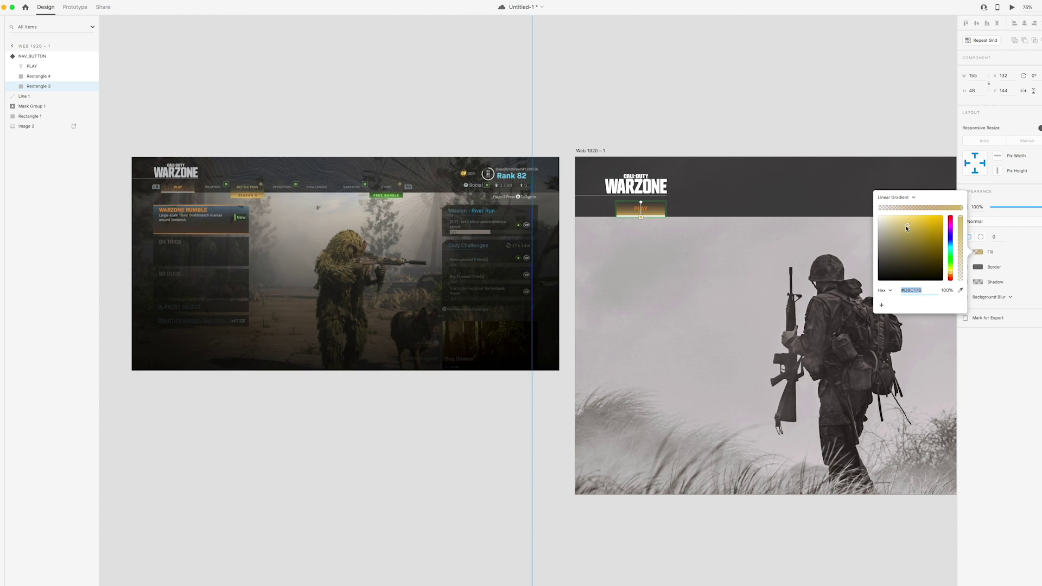
click(1025, 249)
click(520, 121)
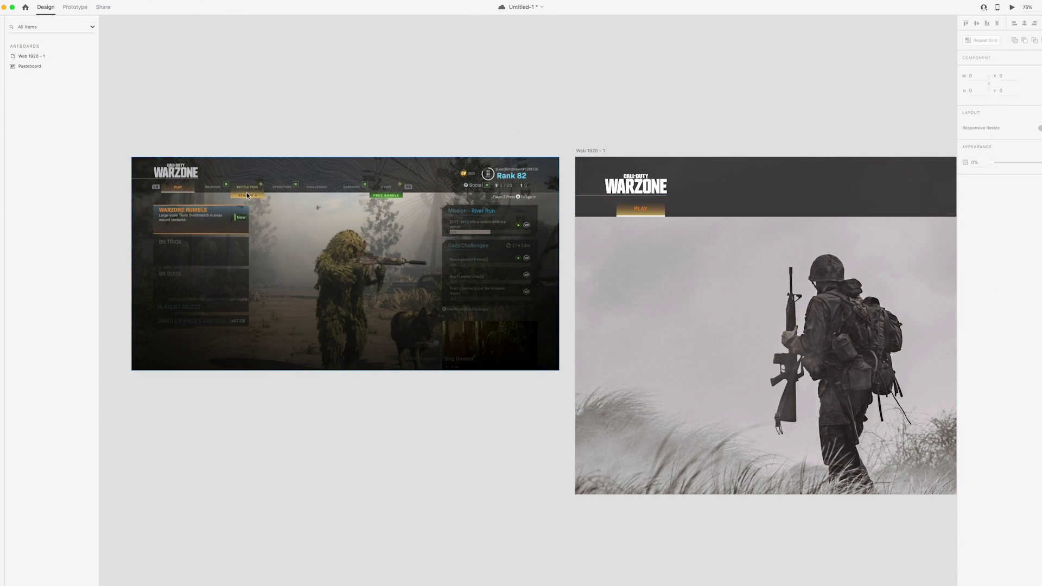
Fade the PLAY button's thin underline rectangle to 0% opacity
click(655, 217)
double_click(655, 217)
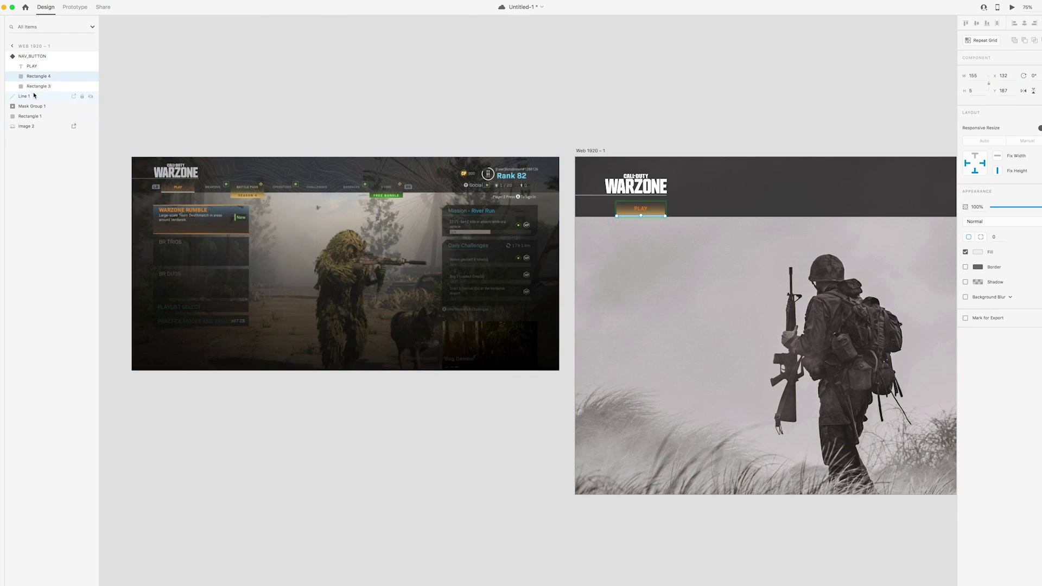
drag(1025, 212, 955, 207)
Duplicate the PLAY background rectangle, rename the copy 'tag' and move it to the bottom of the layers
key(super+1)
click(767, 133)
drag(766, 133, 804, 128)
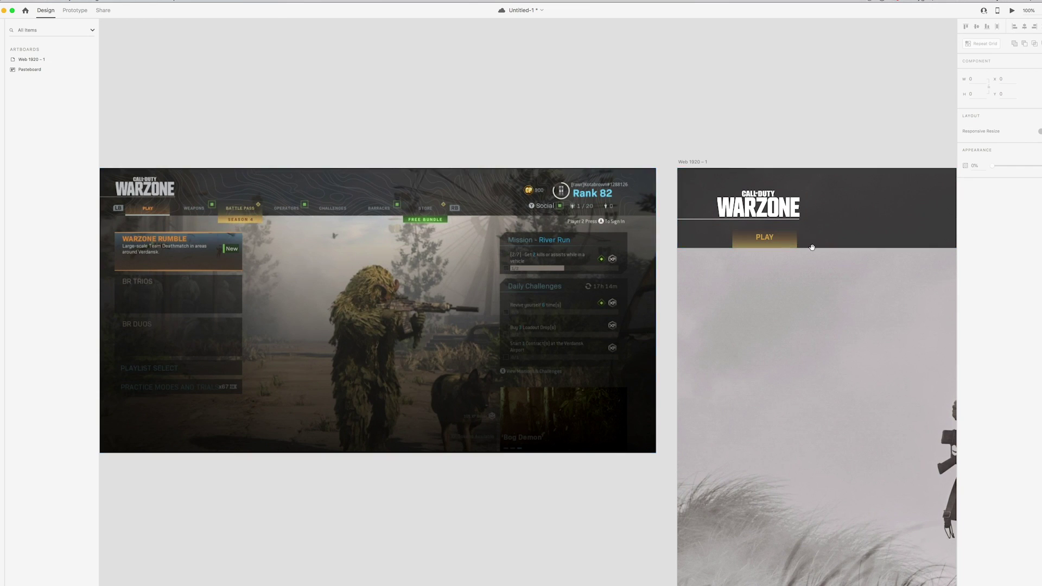
scroll(698, 253, right, 4)
click(697, 239)
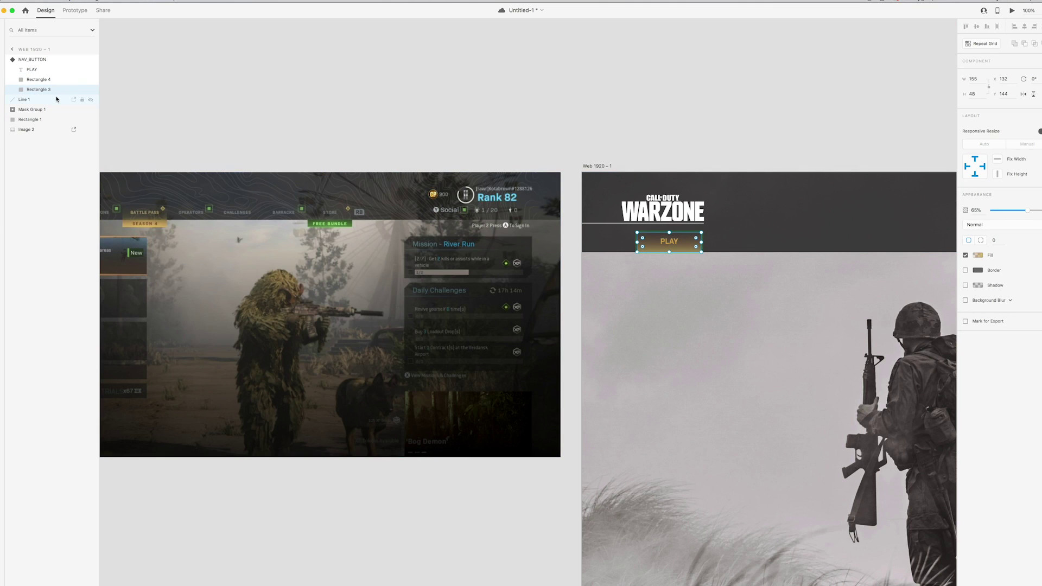
key(ctrl+v)
double_click(32, 69)
key(BackSpace)
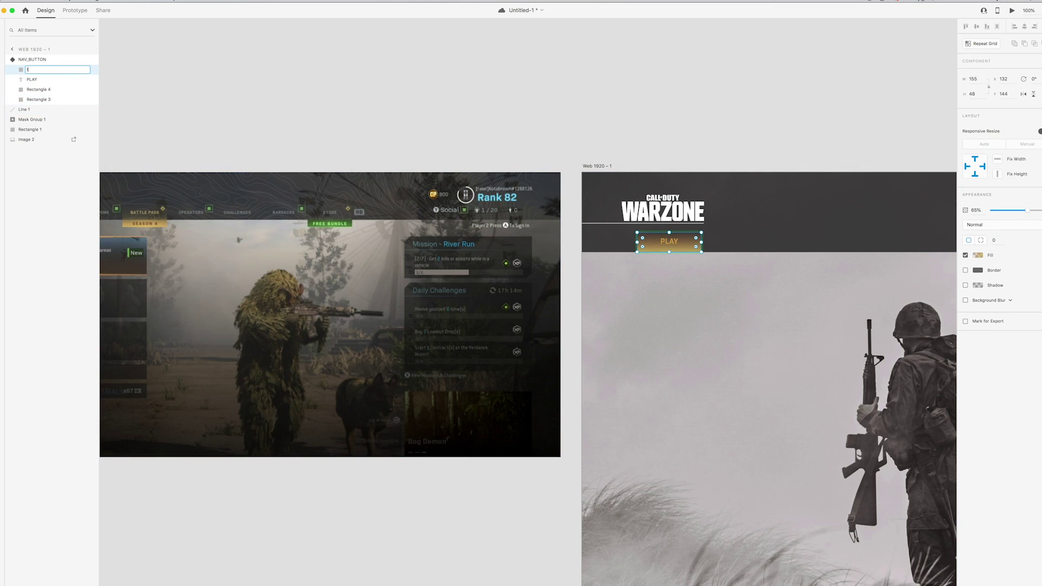
text(tag)
key(Return)
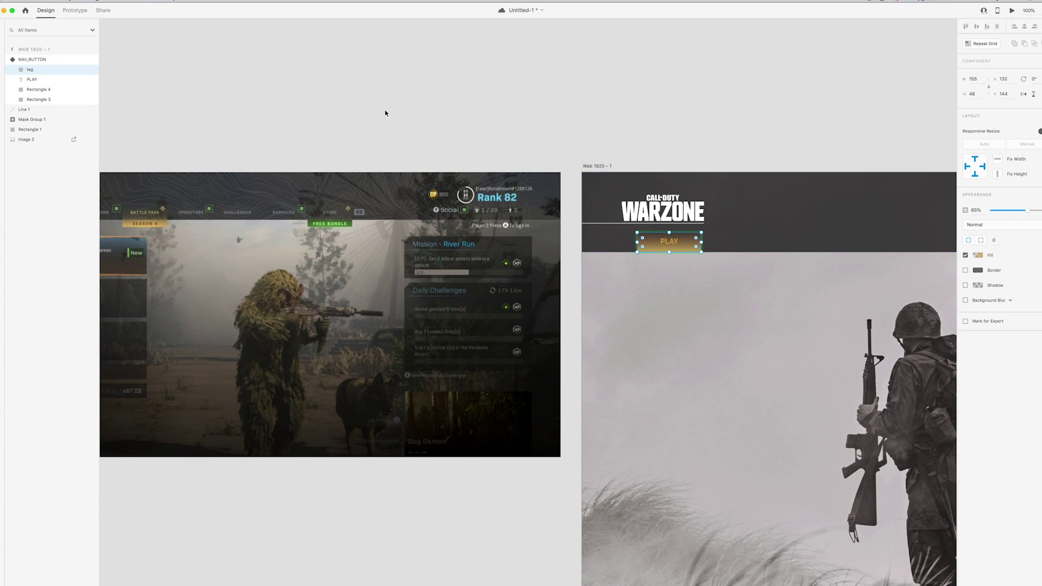
drag(30, 70, 33, 103)
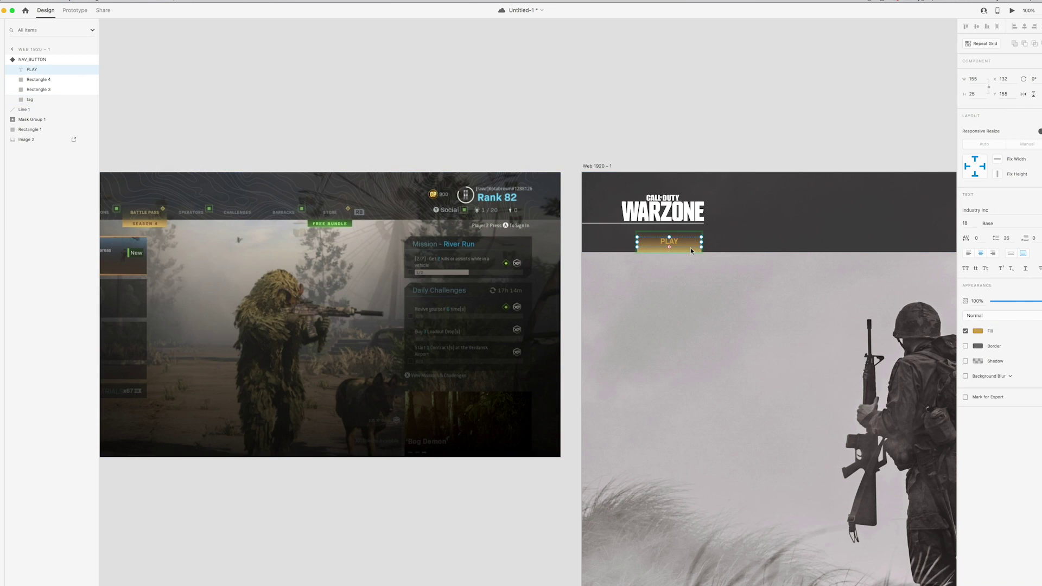
click(39, 101)
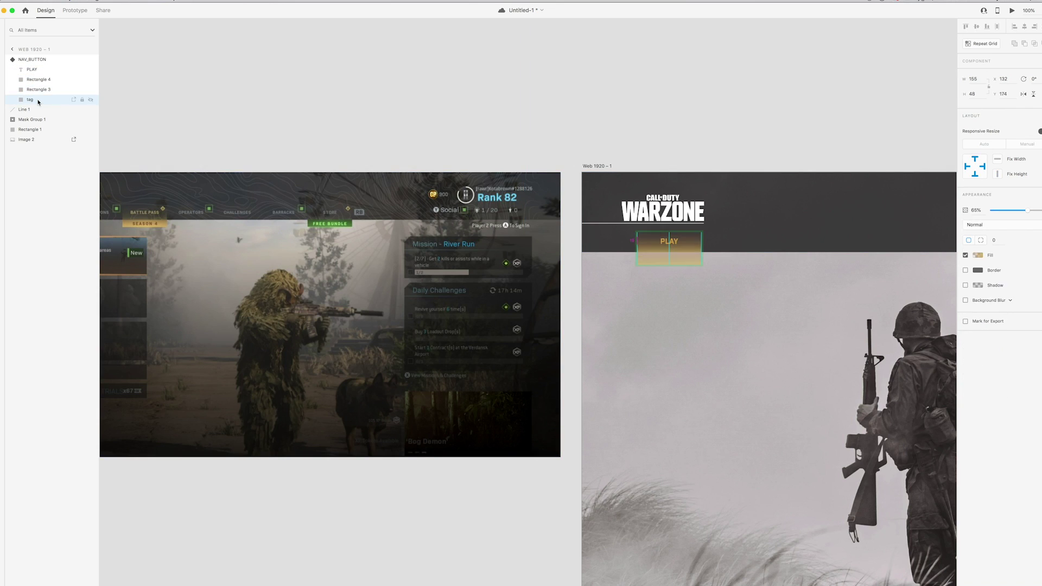
Shorten the tag rectangle to 30 high and raise its opacity
scroll(509, 196, up, 5)
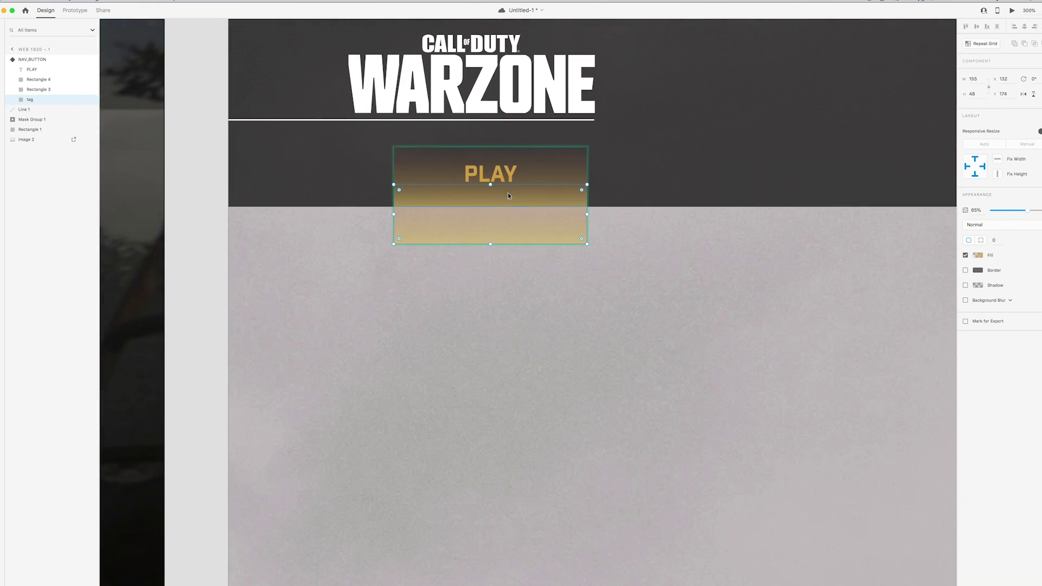
drag(490, 185, 490, 207)
drag(1027, 210, 1037, 210)
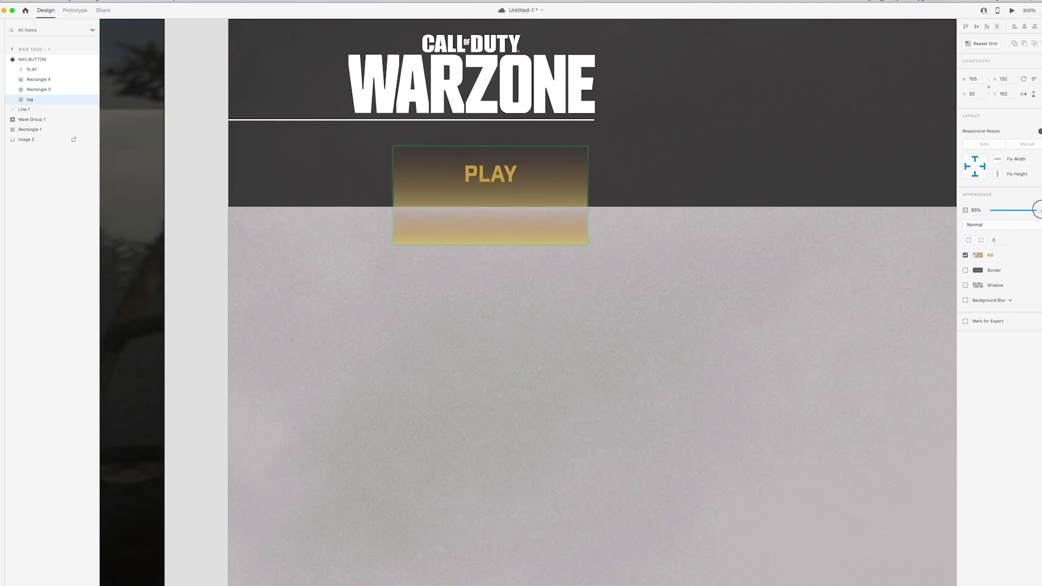
Copy the PLAY text onto the tag as a second label with dark grey #363636 fill
scroll(564, 184, down, 2)
click(564, 183)
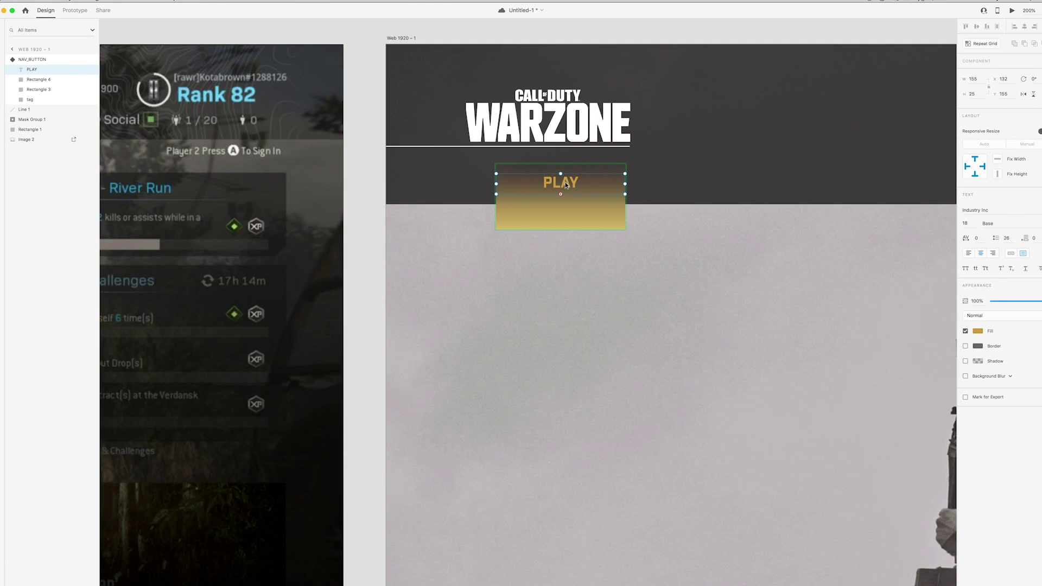
key(super+d)
drag(565, 181, 564, 215)
double_click(565, 217)
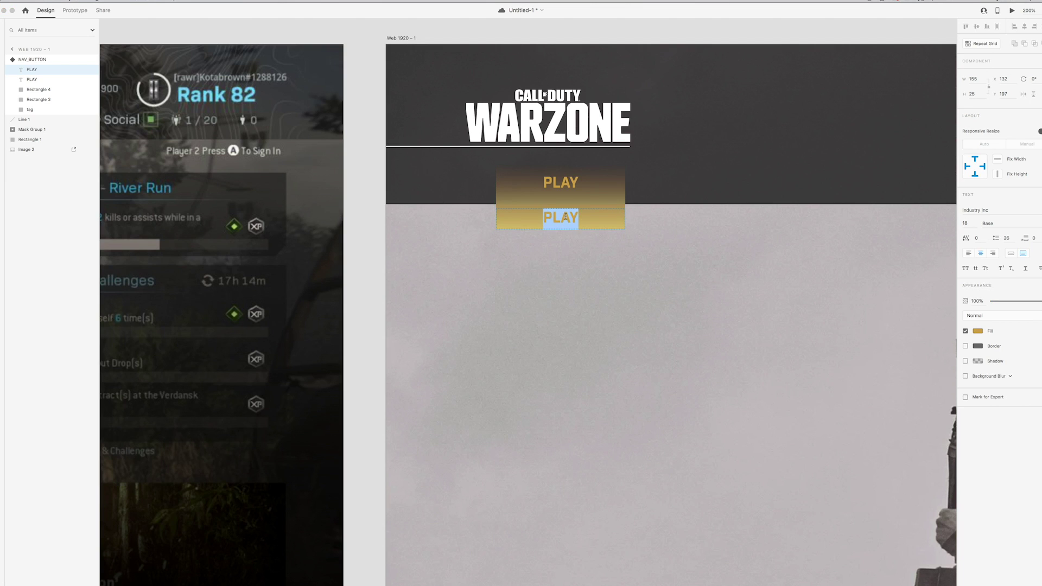
text(SHOP)
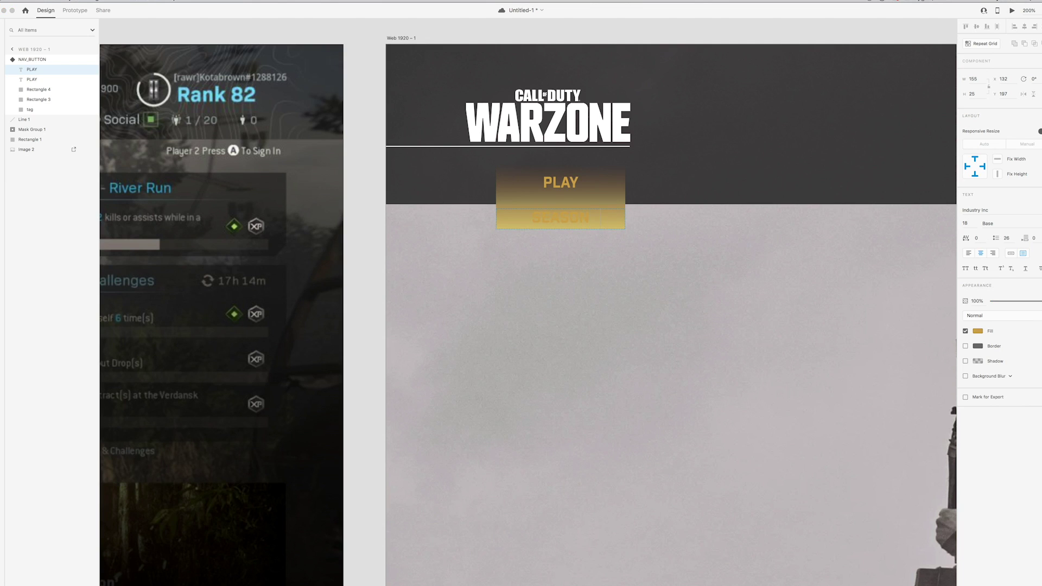
key(Escape)
click(976, 331)
drag(903, 327, 859, 338)
click(561, 220)
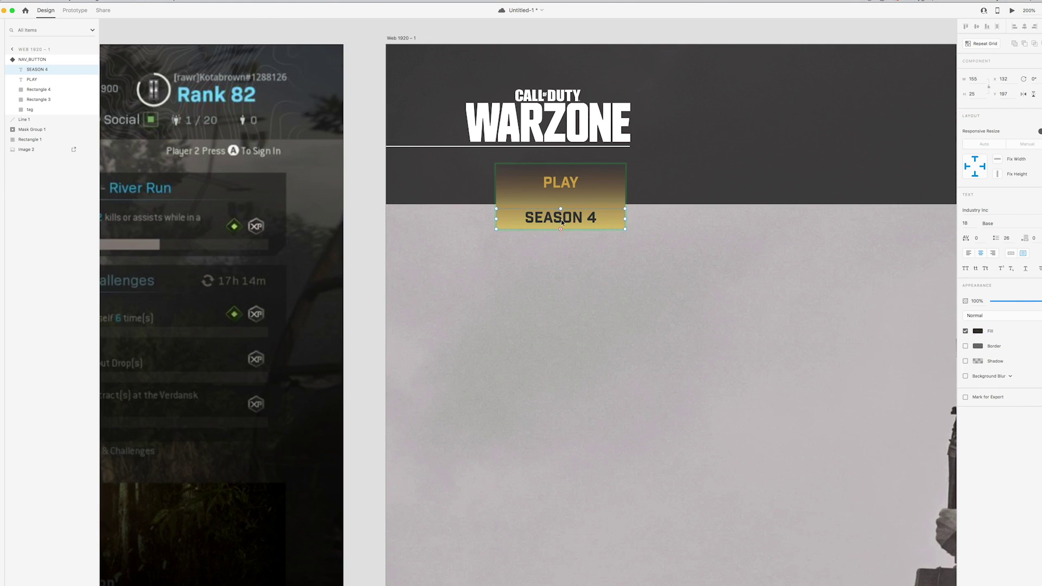
key(super+minus)
key(super+minus)
key(super+minus)
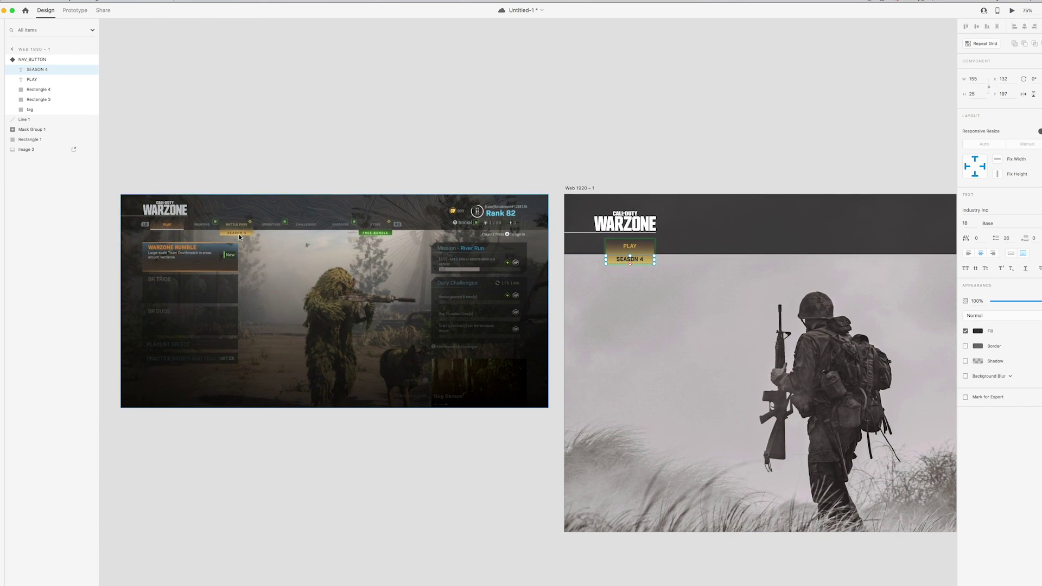
Set the SEASON 4 label's character spacing to 60
double_click(635, 259)
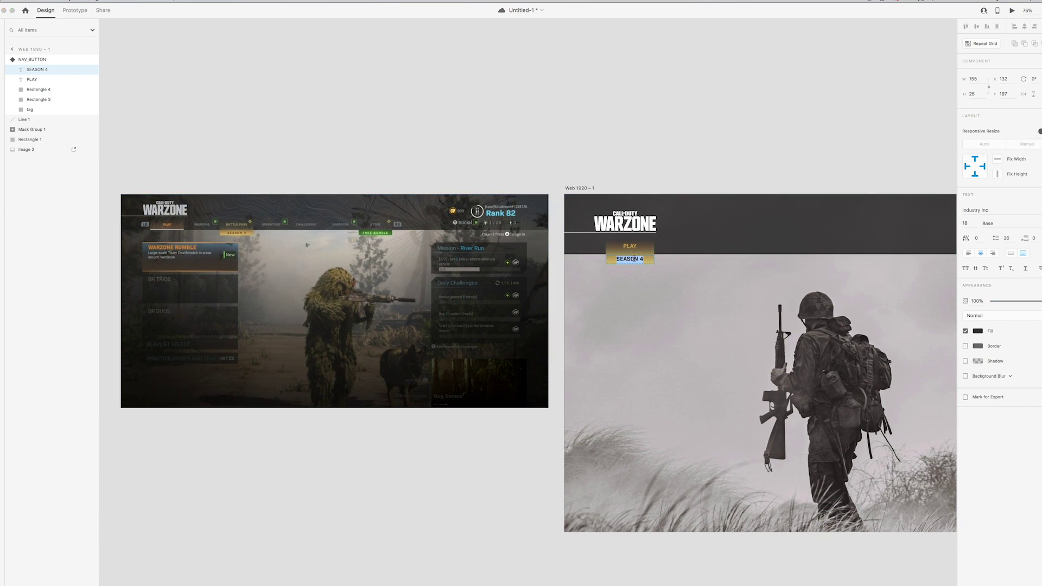
click(976, 237)
key(Escape)
scroll(683, 164, right, 2)
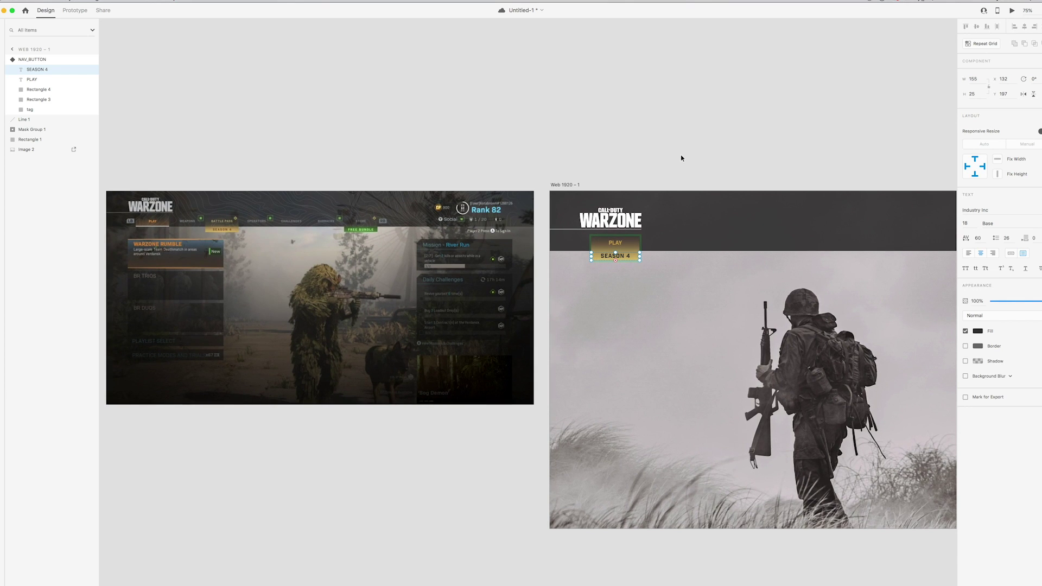
Set the SEASON 4 label to font size 16 and nudge it up 1 px
click(656, 255)
double_click(622, 259)
scroll(630, 259, left, 3)
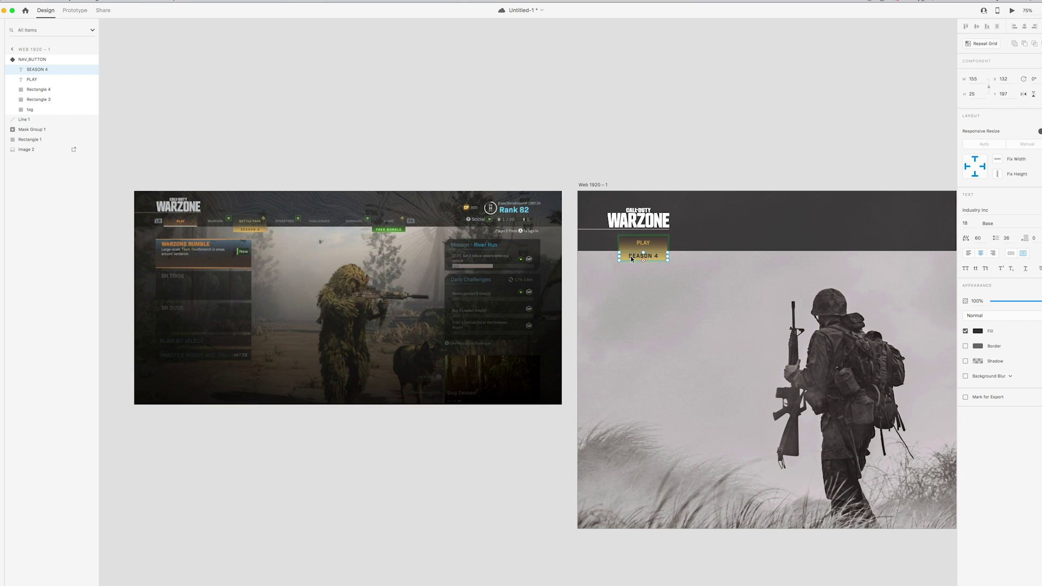
click(965, 224)
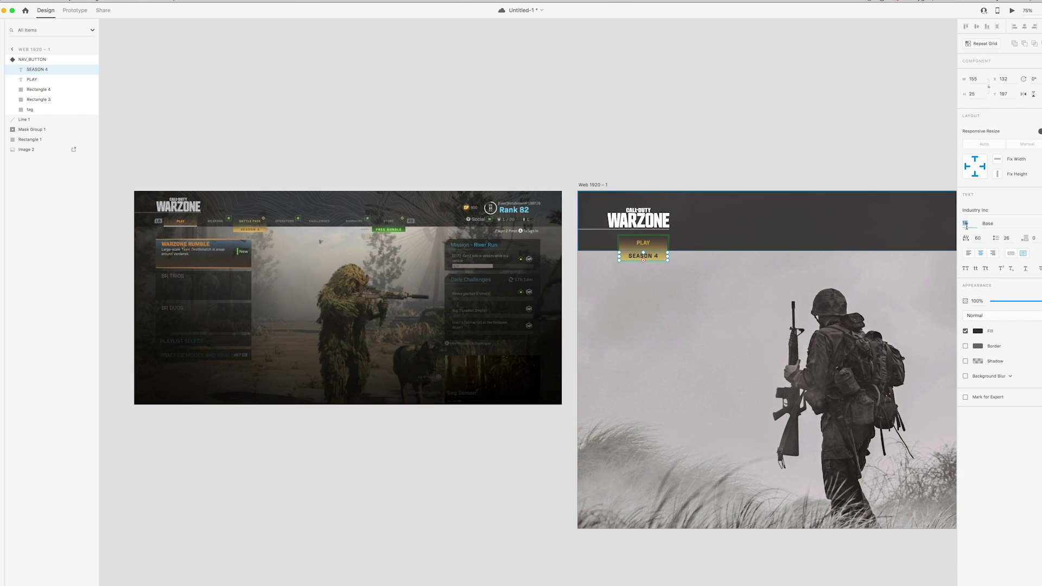
text(16)
key(Return)
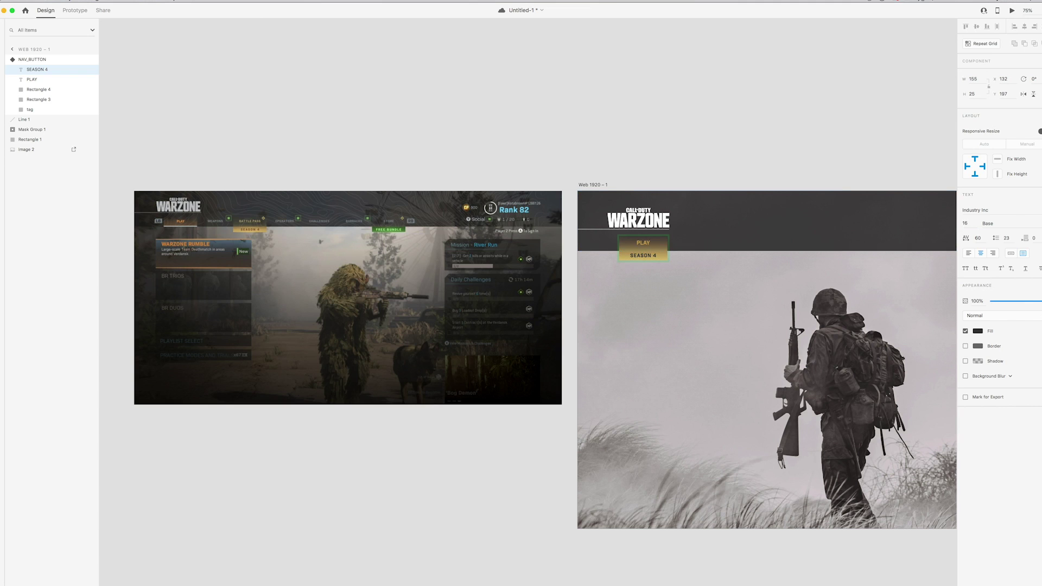
drag(646, 261, 646, 260)
click(650, 178)
drag(655, 165, 659, 158)
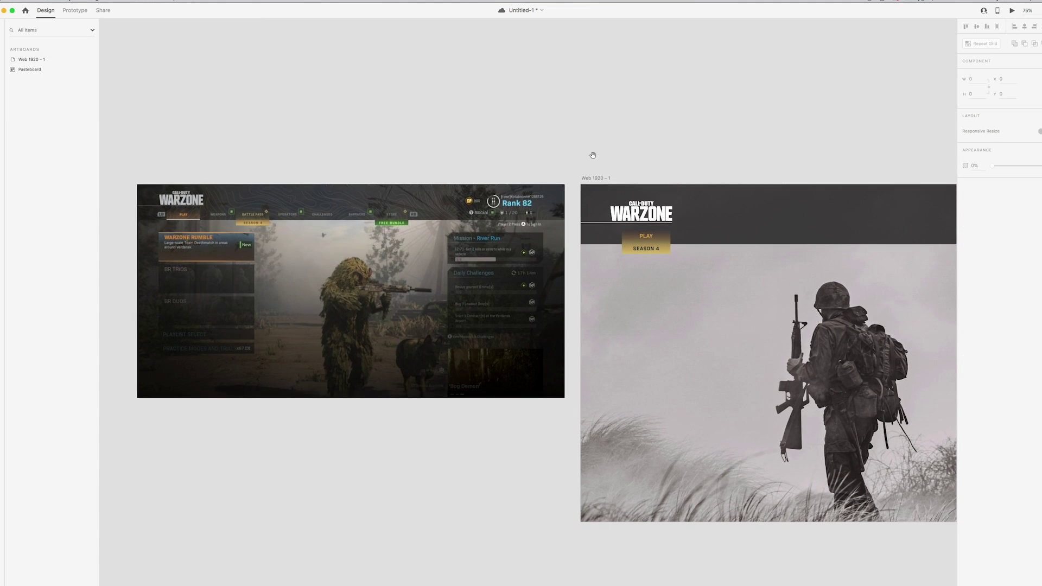
Compare with the reference SEASON 4 tag, then fade the PLAY background to about 45% opacity
drag(592, 156, 823, 179)
scroll(826, 178, up, 5)
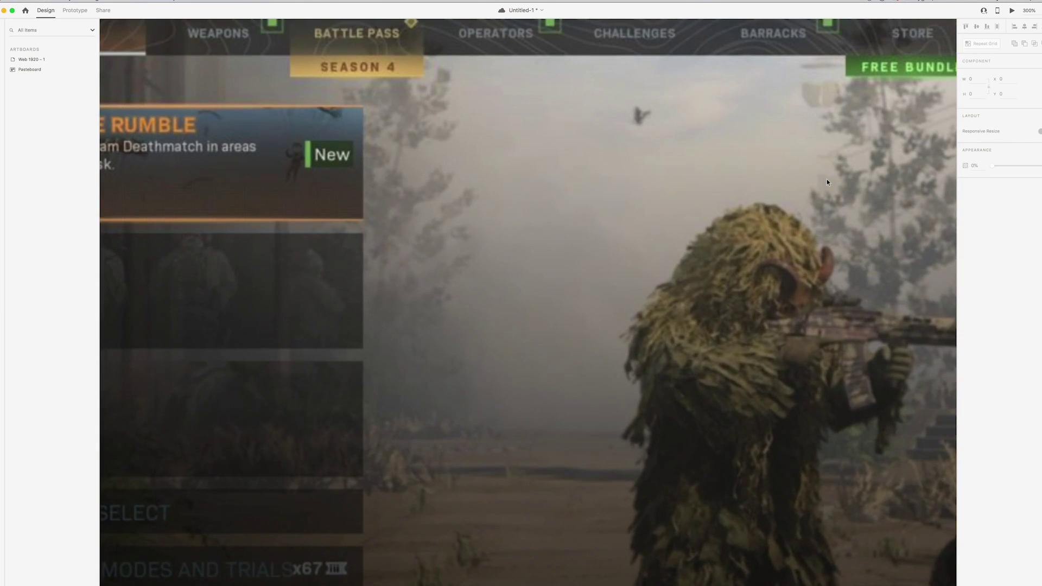
scroll(827, 182, up, 3)
scroll(827, 181, left, 3)
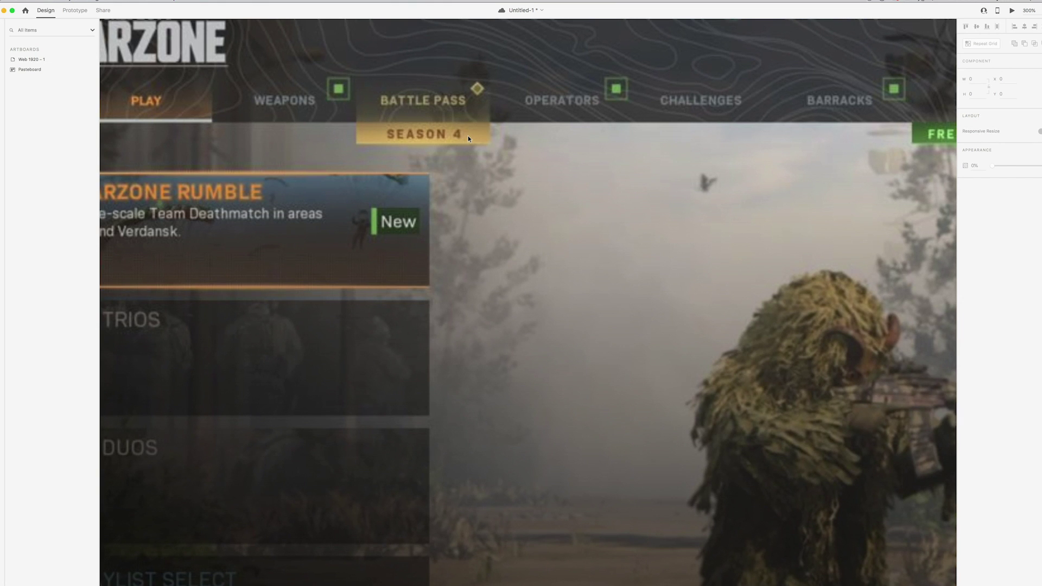
scroll(468, 135, down, 5)
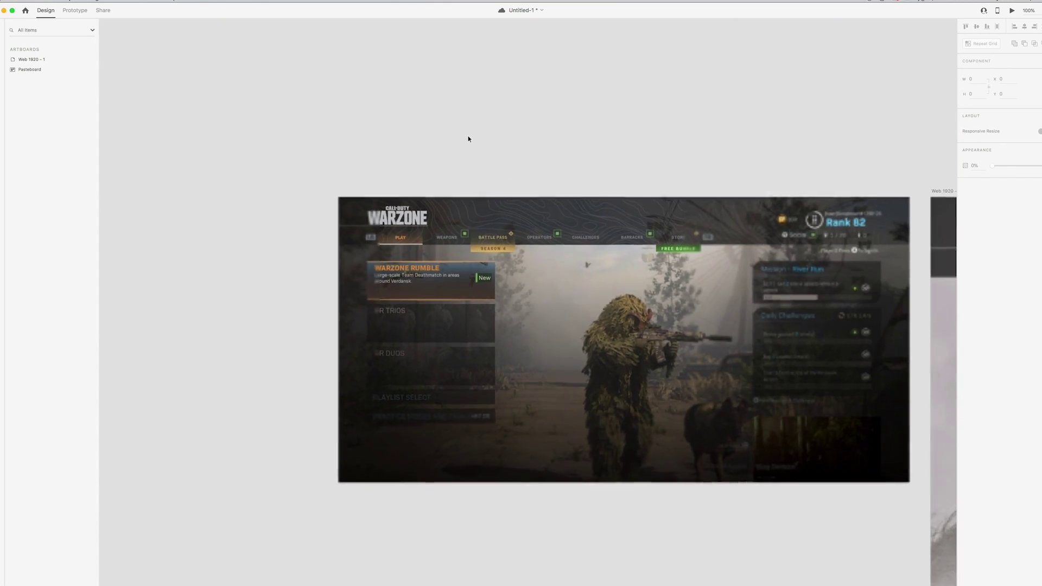
scroll(467, 137, right, 4)
scroll(467, 137, down, 2)
scroll(462, 142, right, 5)
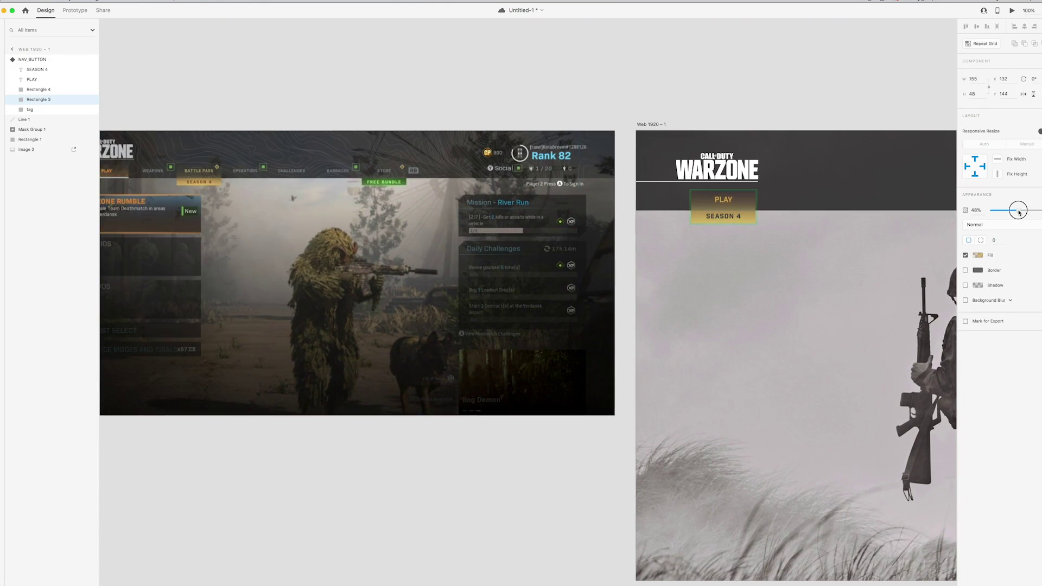
drag(1015, 210, 1013, 211)
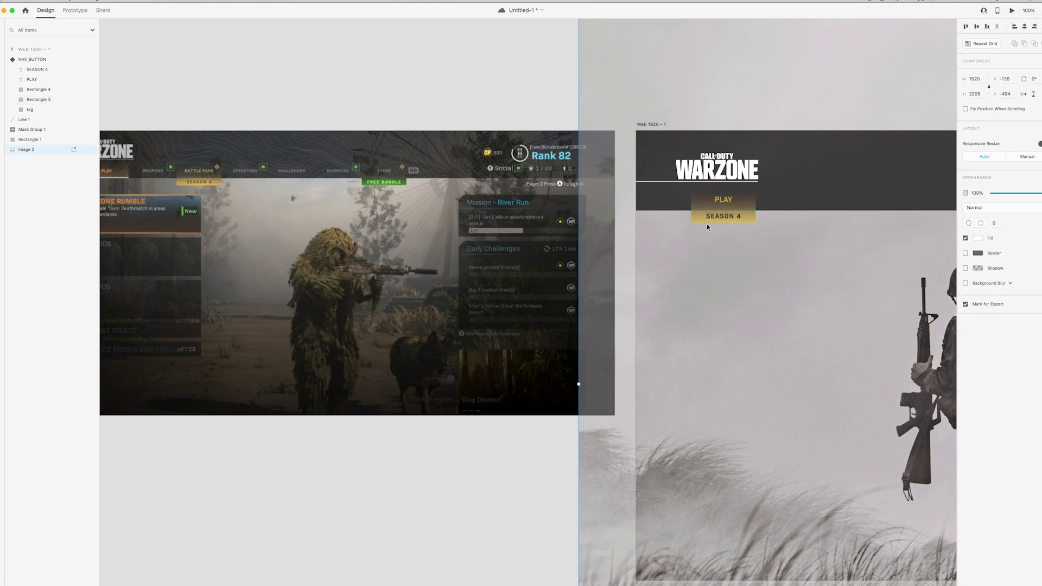
click(549, 103)
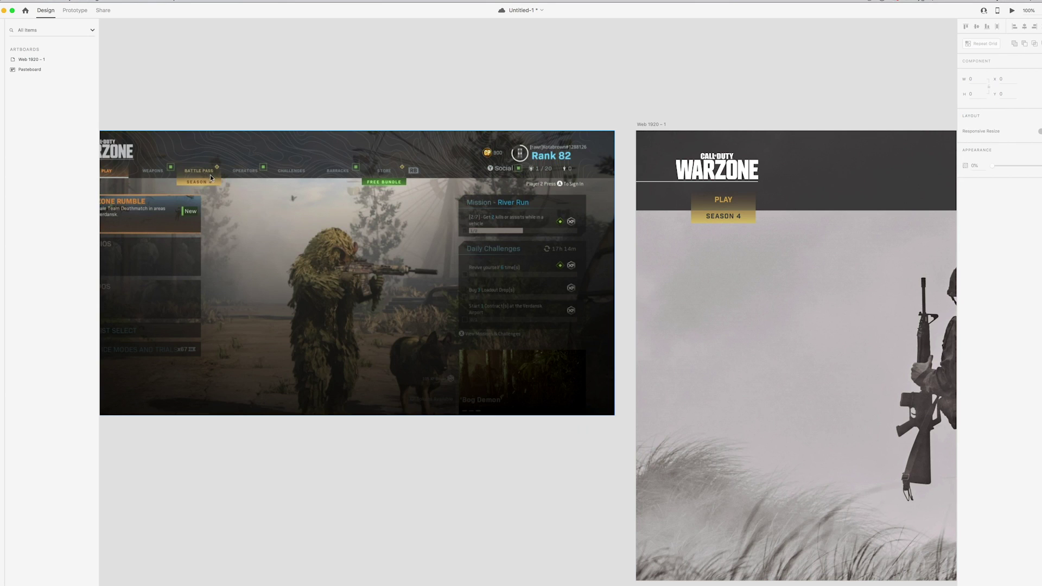
click(743, 200)
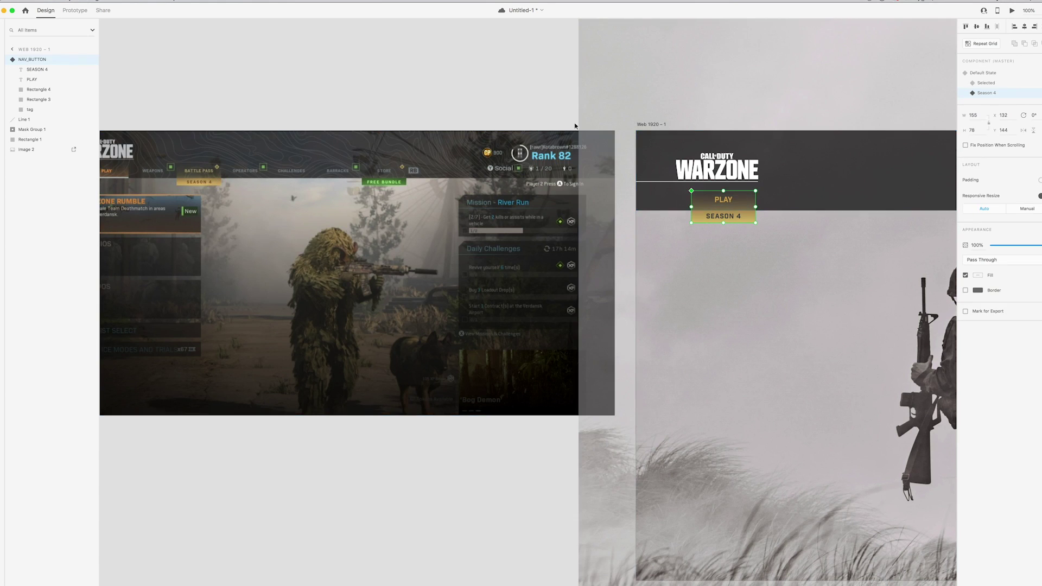
double_click(749, 199)
click(751, 195)
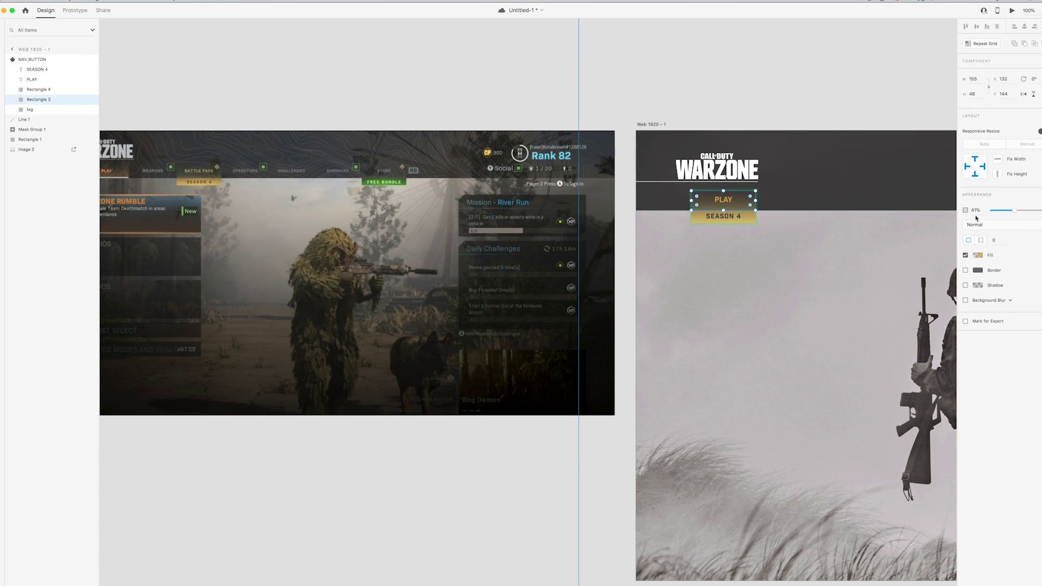
drag(1013, 212, 1012, 212)
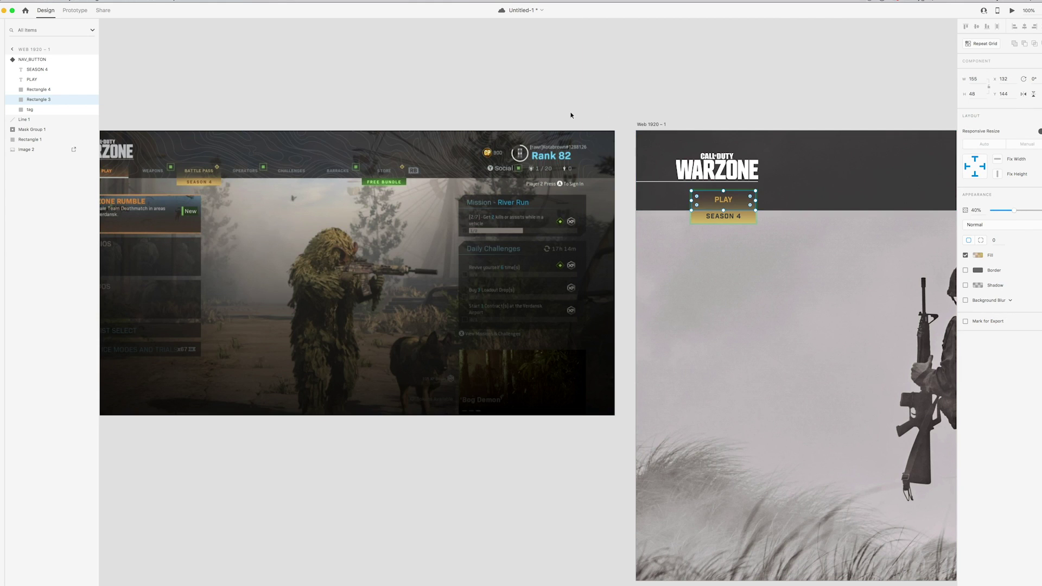
click(591, 105)
scroll(591, 104, right, 2)
click(718, 200)
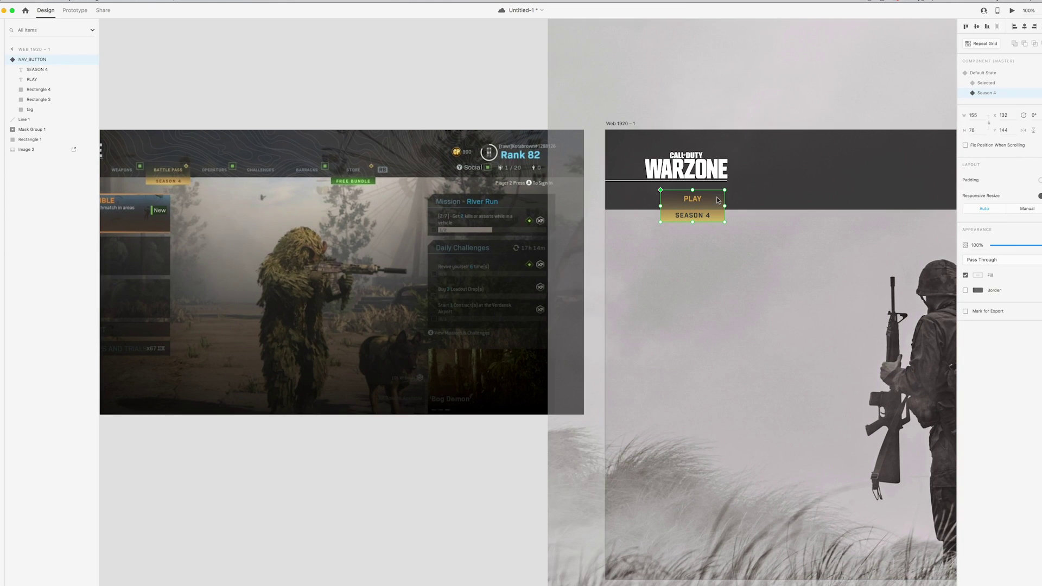
click(820, 198)
scroll(660, 196, right, 2)
click(659, 196)
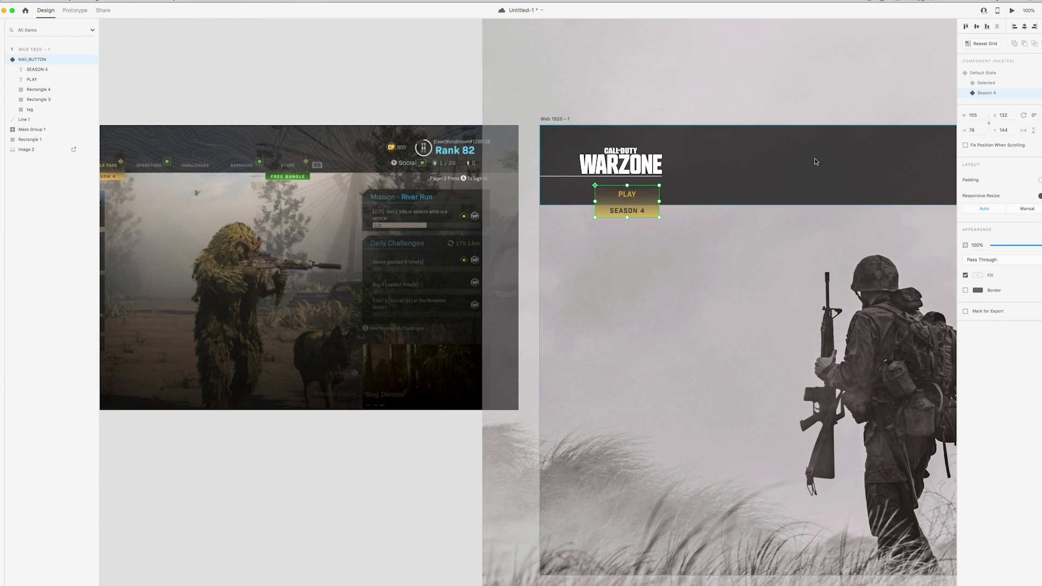
click(984, 73)
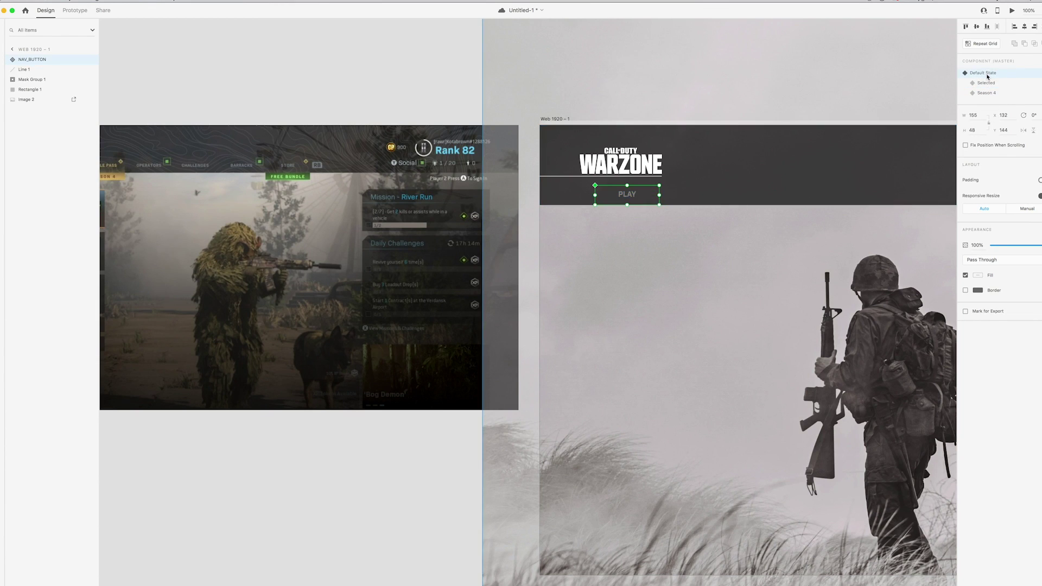
click(985, 83)
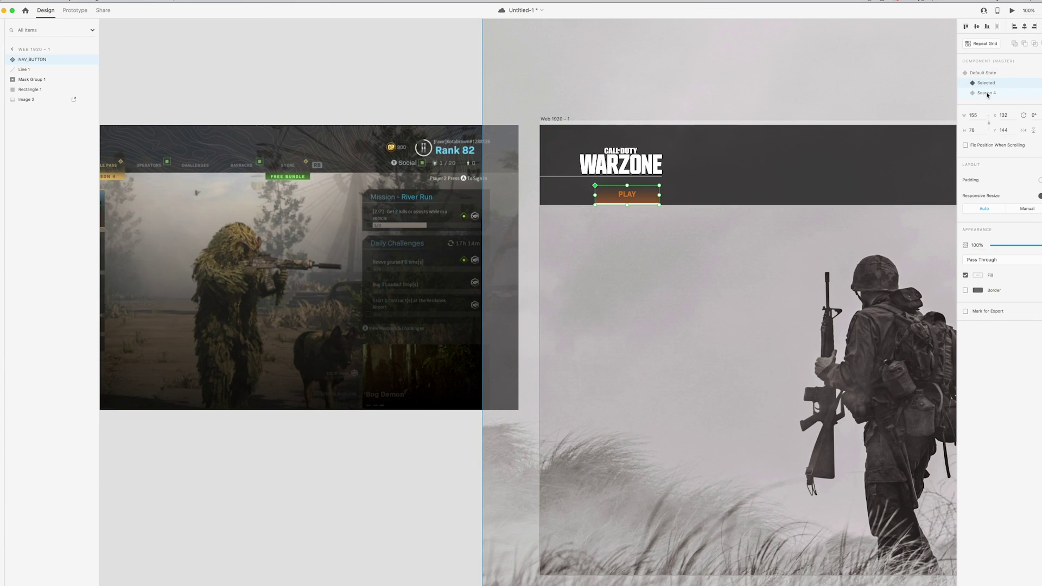
click(986, 94)
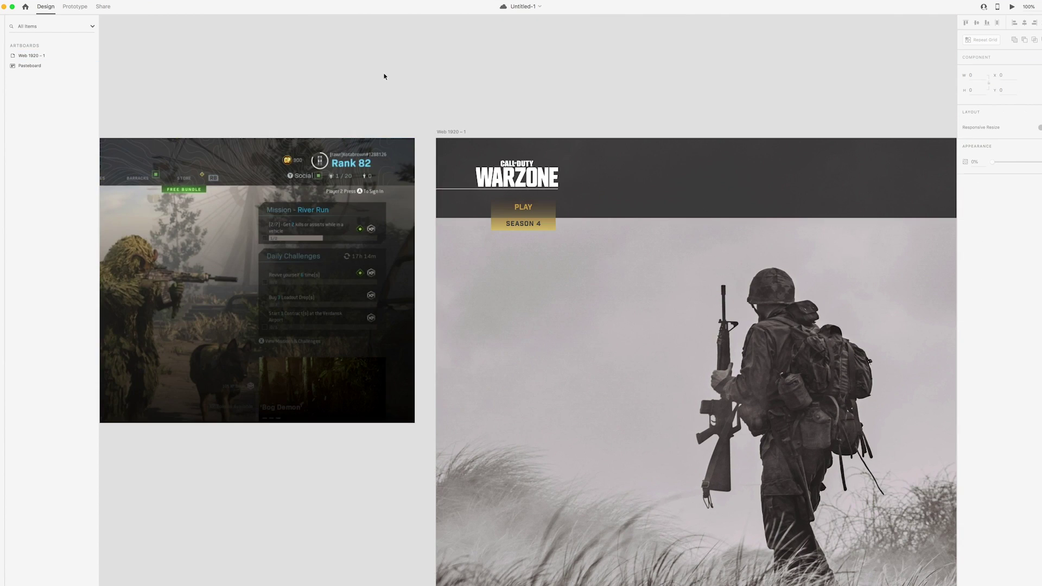
Add a new state to the PLAY NAV_BUTTON instance and name it Promo
drag(395, 93, 570, 99)
drag(435, 194, 339, 205)
scroll(340, 204, right, 5)
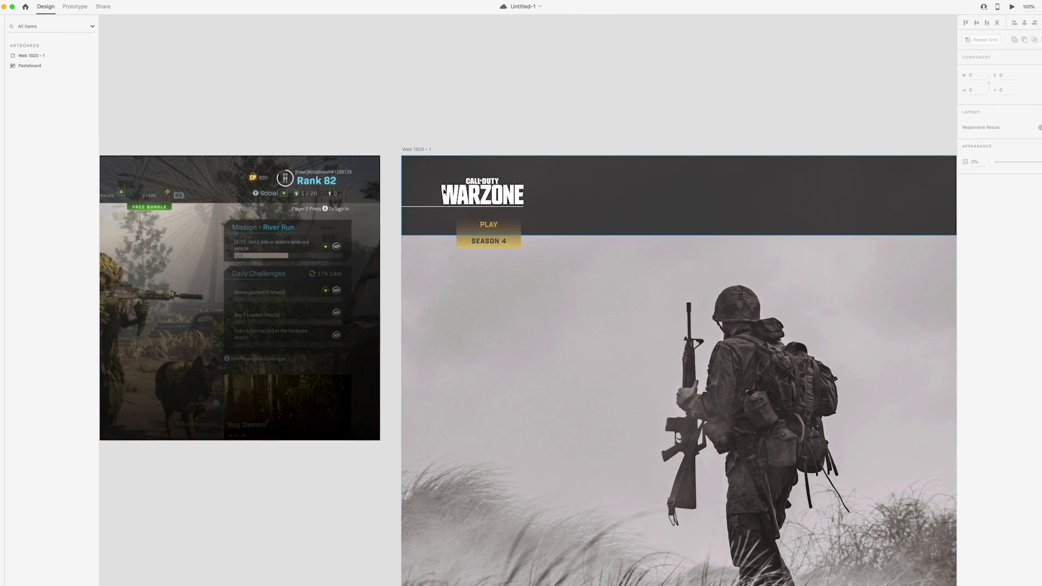
click(507, 235)
click(1035, 69)
click(986, 79)
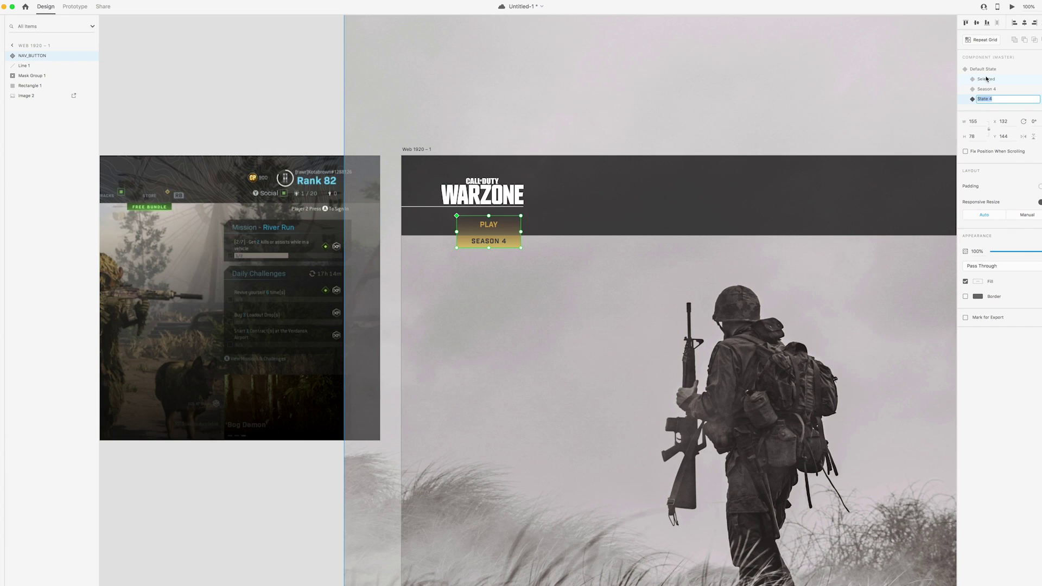
text(Promo)
key(Return)
scroll(347, 103, left, 5)
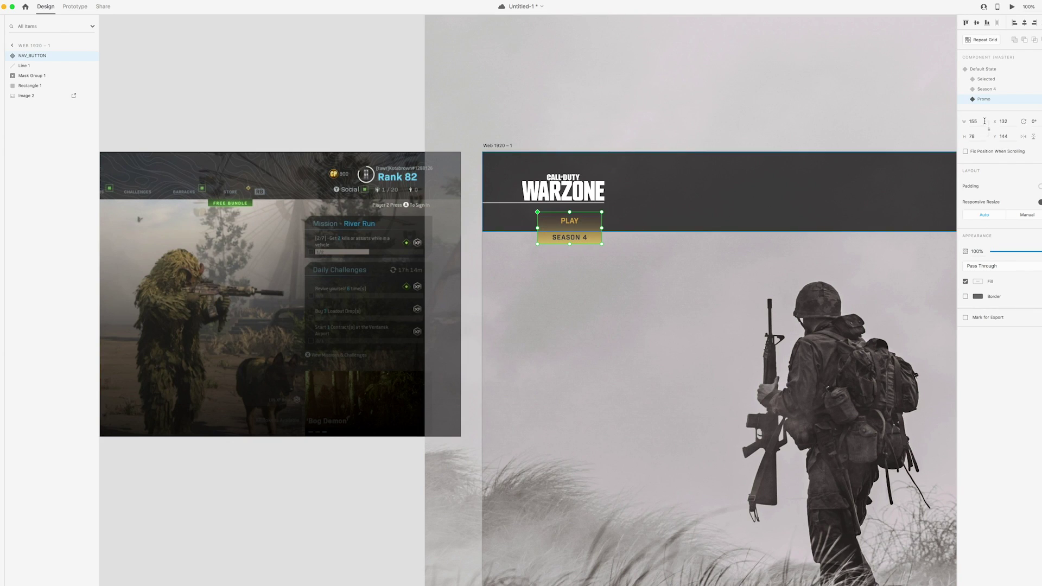
Preview the button's states and check the default PLAY text colour
click(986, 80)
click(987, 89)
click(984, 69)
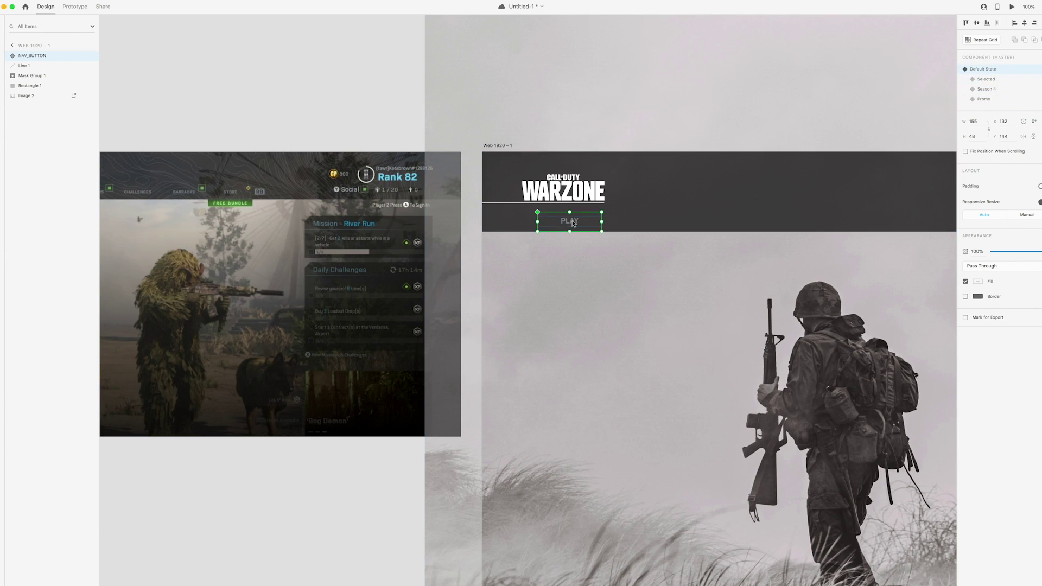
double_click(569, 221)
double_click(569, 220)
click(978, 327)
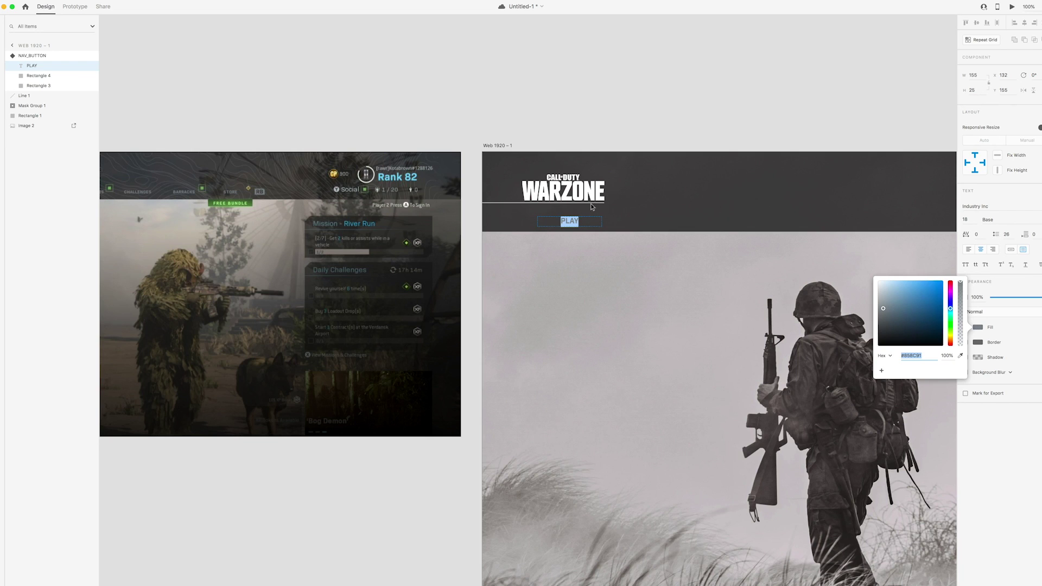
key(Escape)
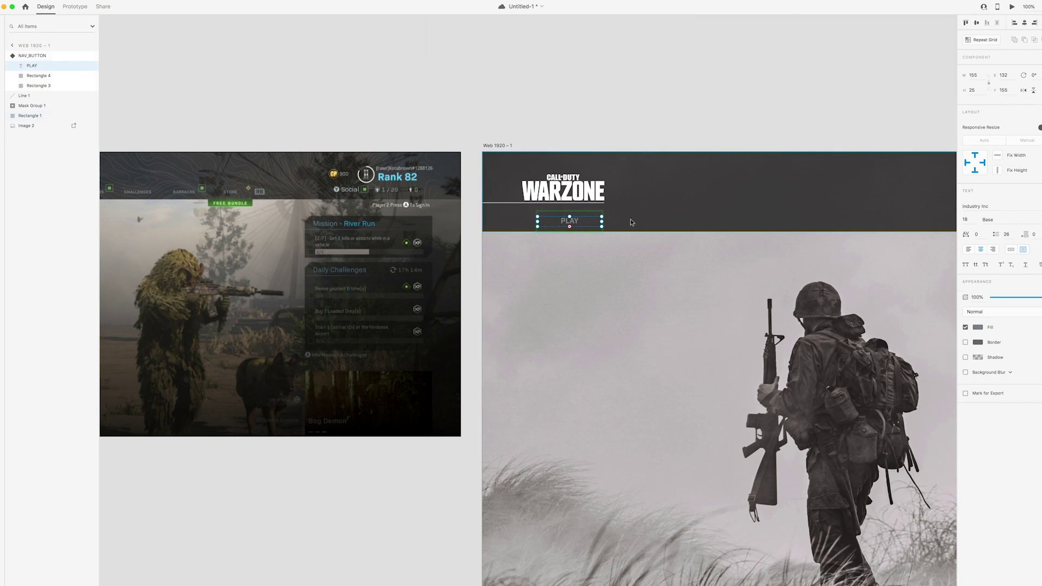
key(Escape)
In the Promo state, recolour the PLAY text to grey #858C91
click(985, 89)
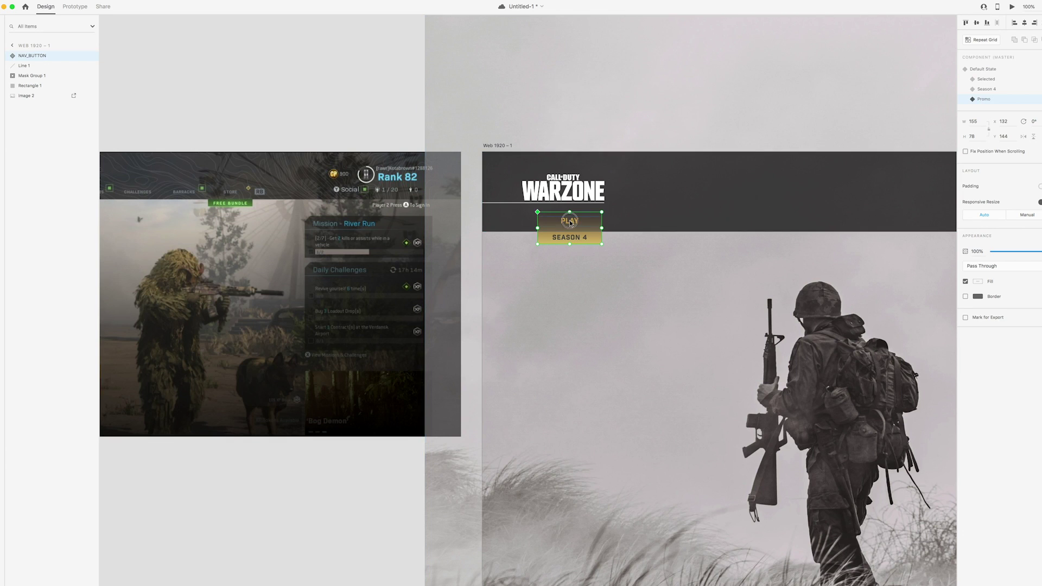
double_click(569, 221)
click(977, 327)
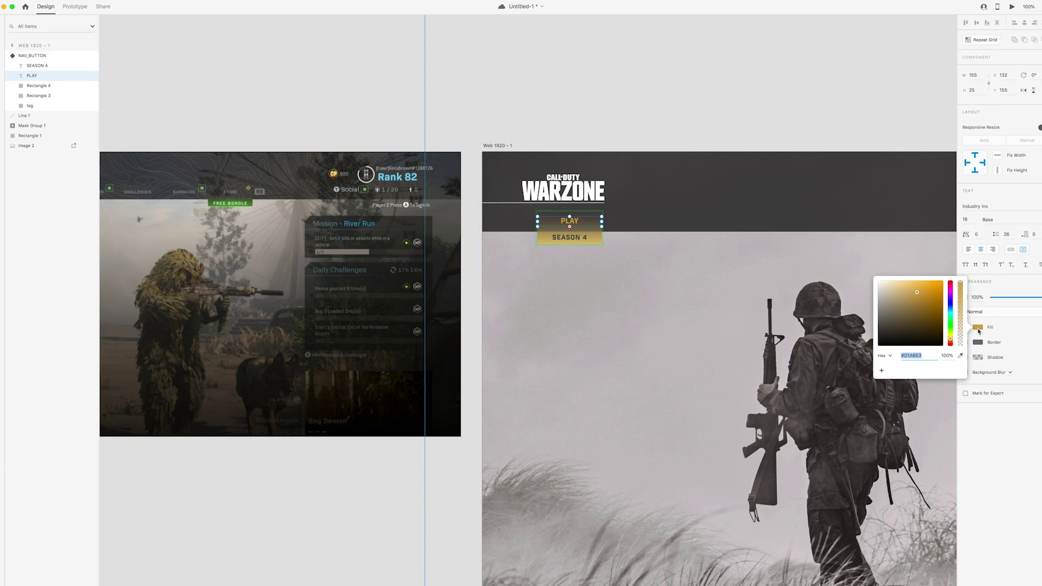
text(#858C91)
key(Return)
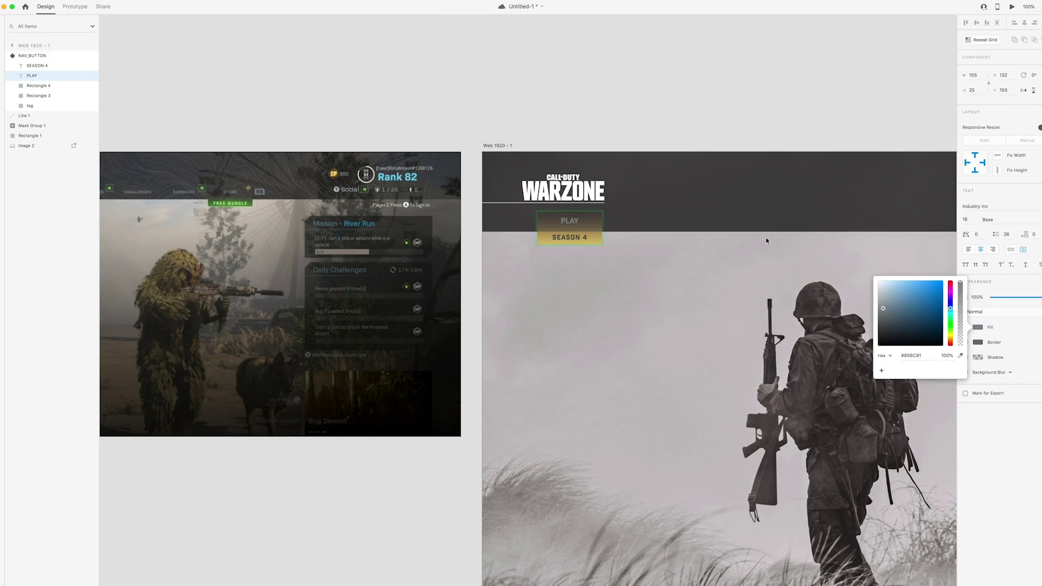
Set the rectangle behind PLAY to 0% opacity in the Promo state
click(559, 227)
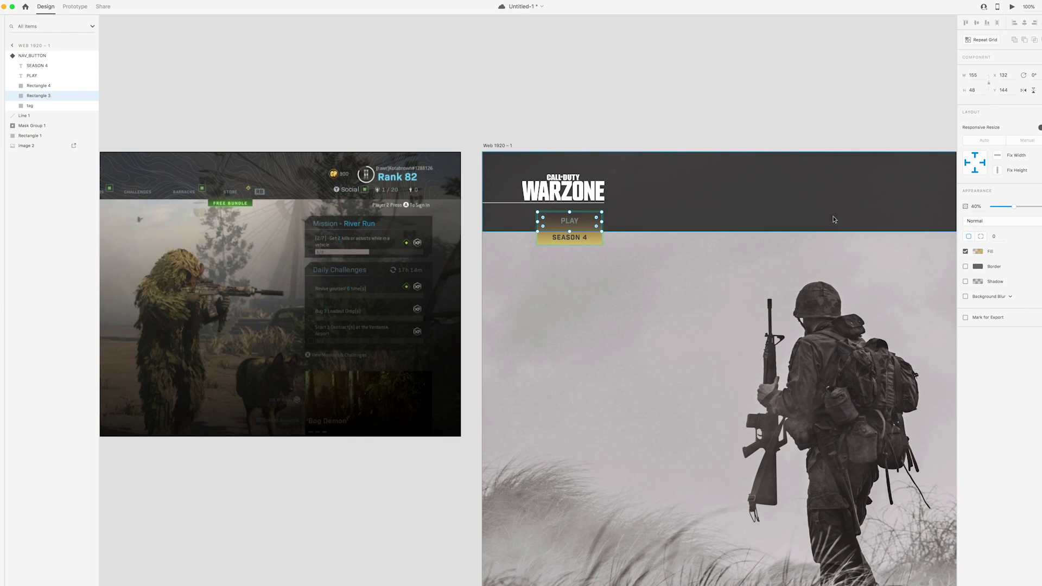
scroll(882, 223, left, 3)
drag(1010, 208, 992, 207)
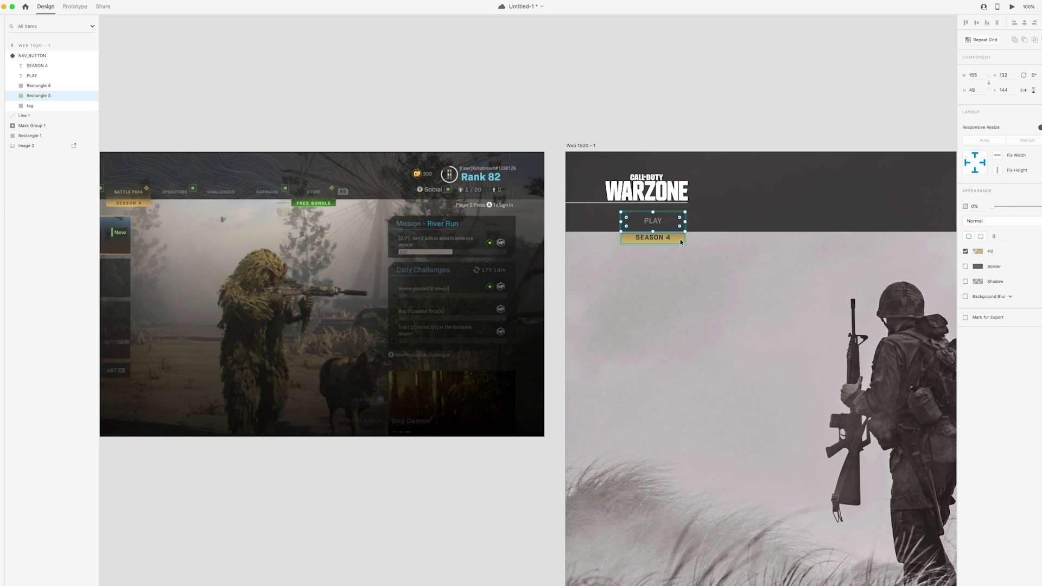
double_click(656, 238)
Retype the tag label as 'FREE BUNDLE', adding the missing space, and select the tag rectangle
text(FREE)
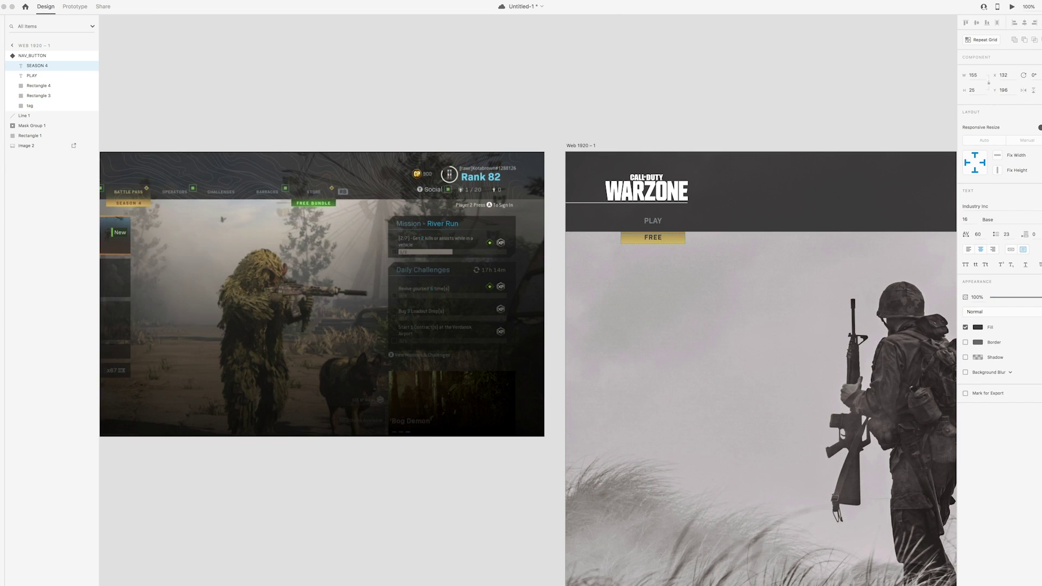
text(BUNDLE)
click(649, 237)
key(Escape)
click(30, 105)
Fill the tag with a radial gradient using two greens sampled from the screenshot
click(977, 251)
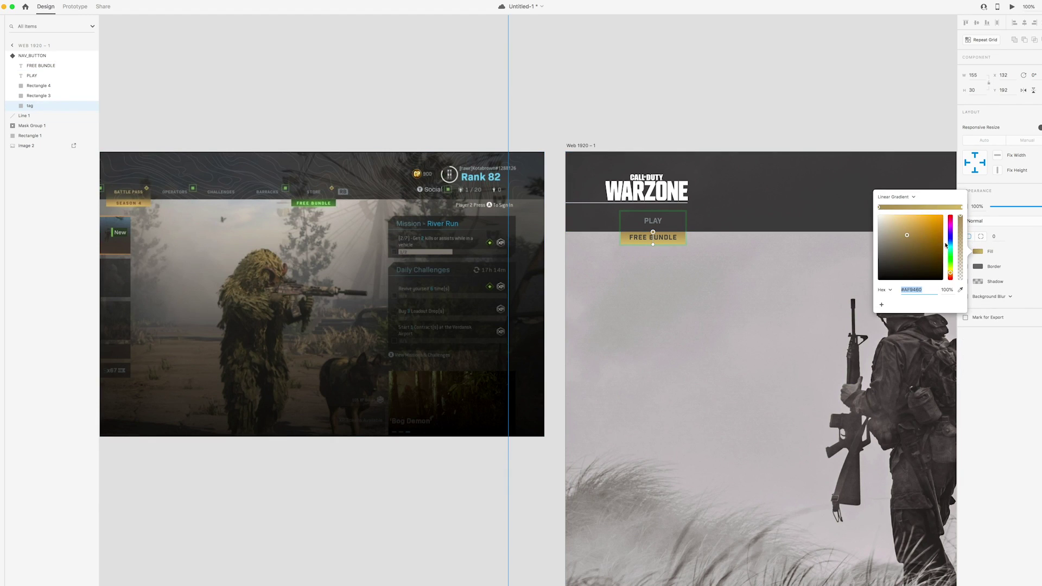
click(959, 290)
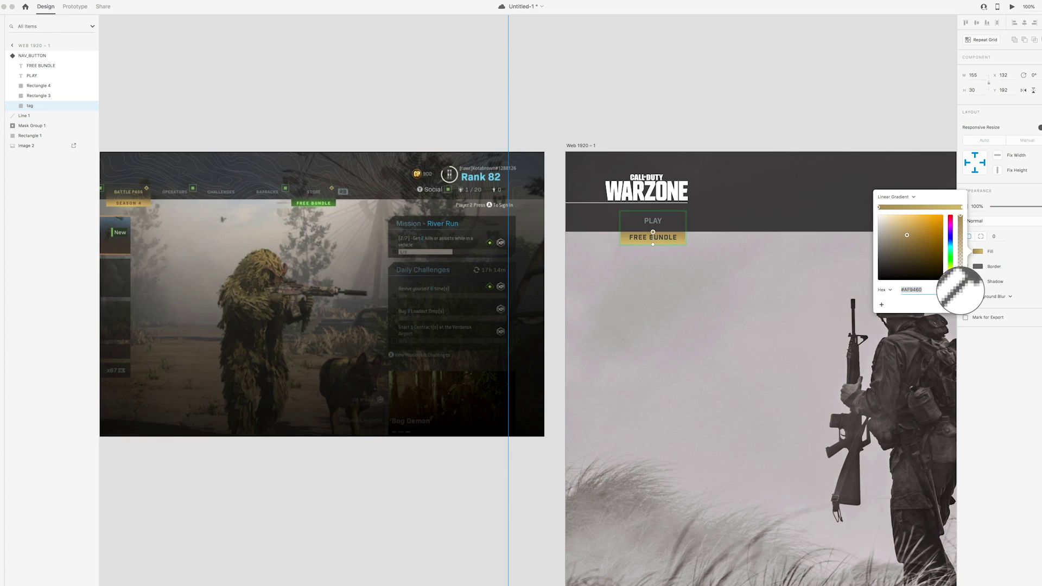
click(333, 200)
click(960, 208)
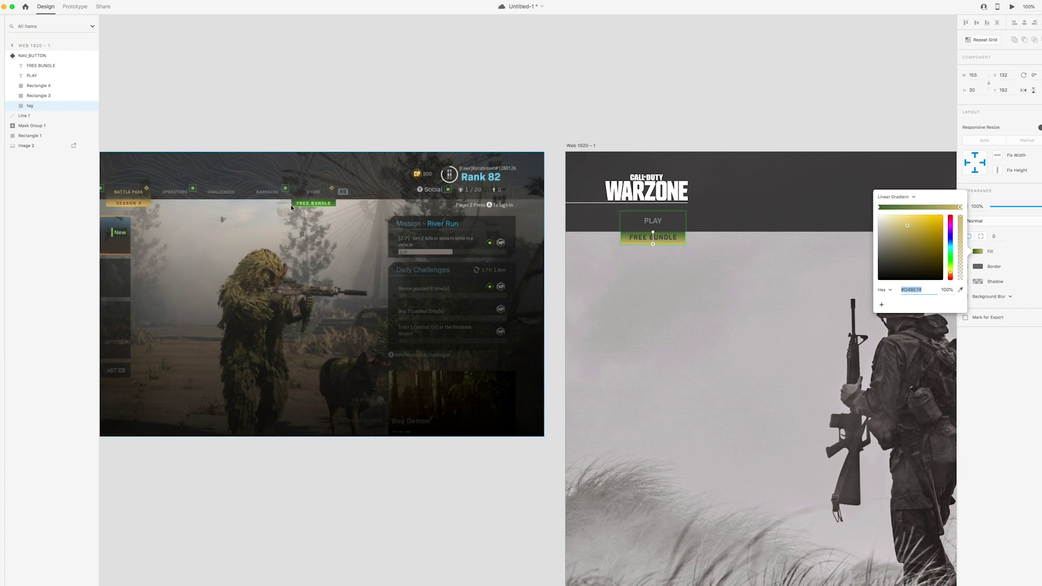
click(910, 198)
click(905, 204)
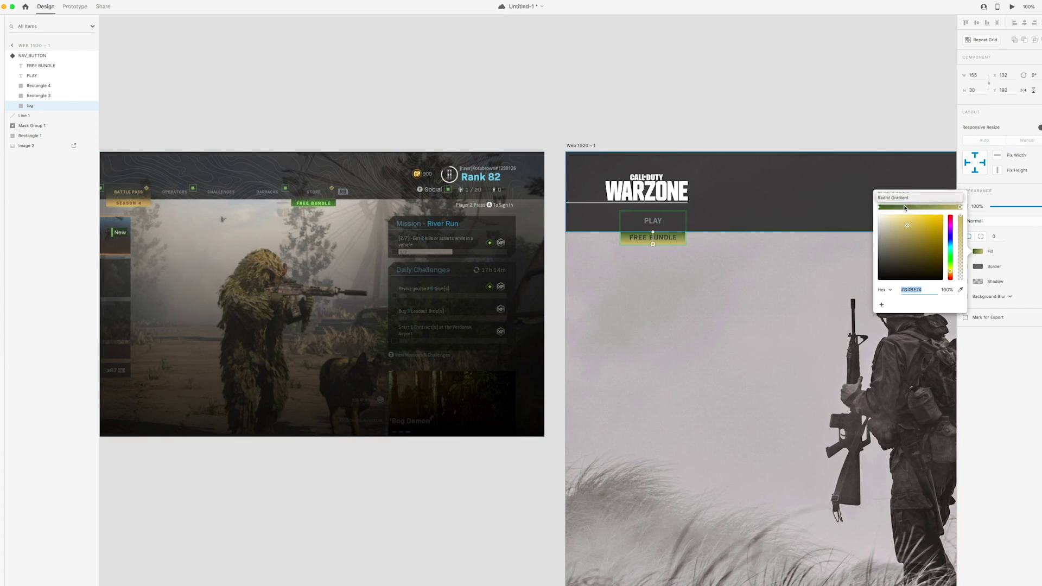
click(961, 208)
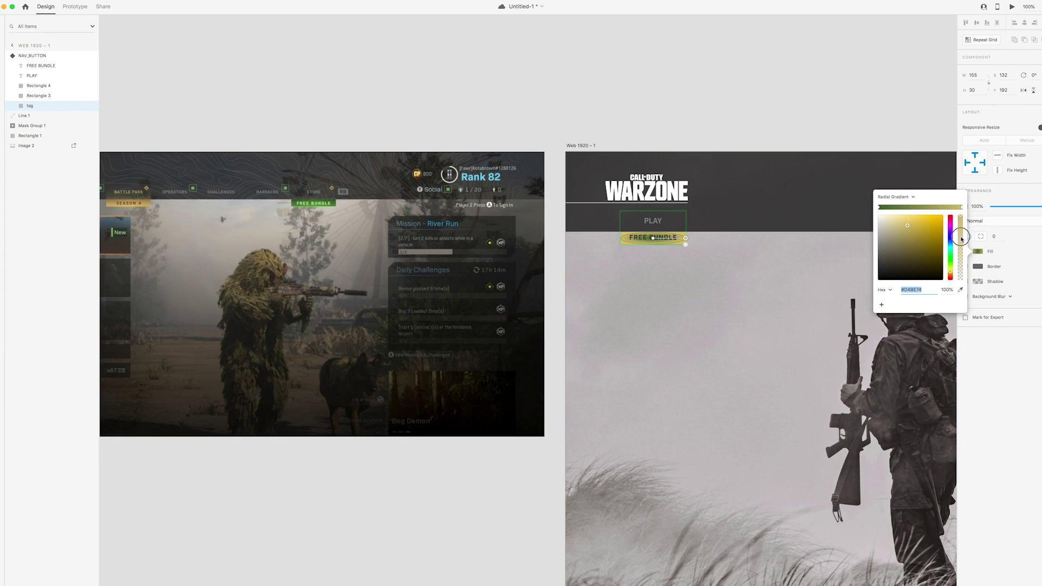
click(960, 291)
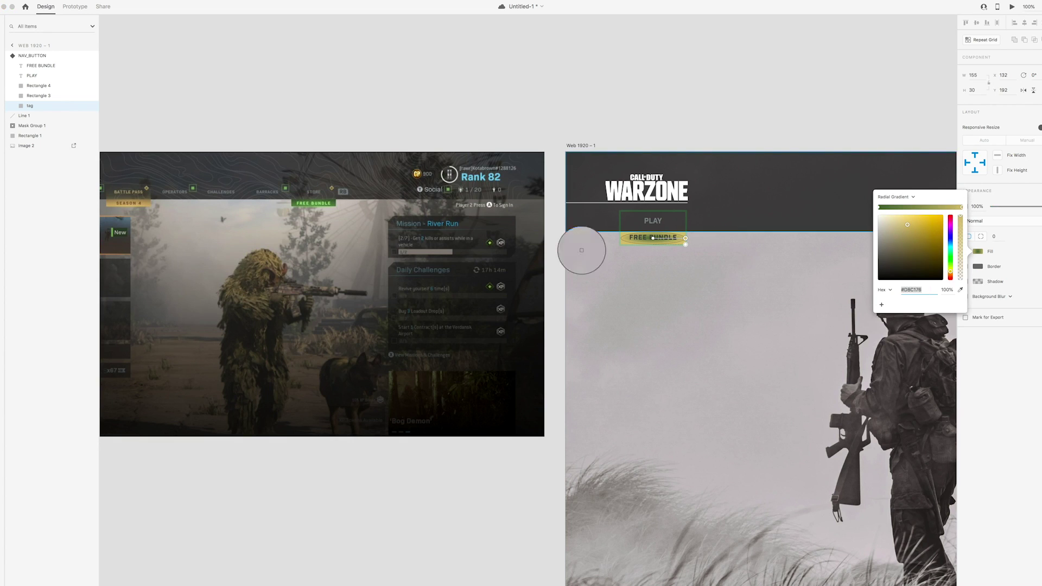
click(314, 203)
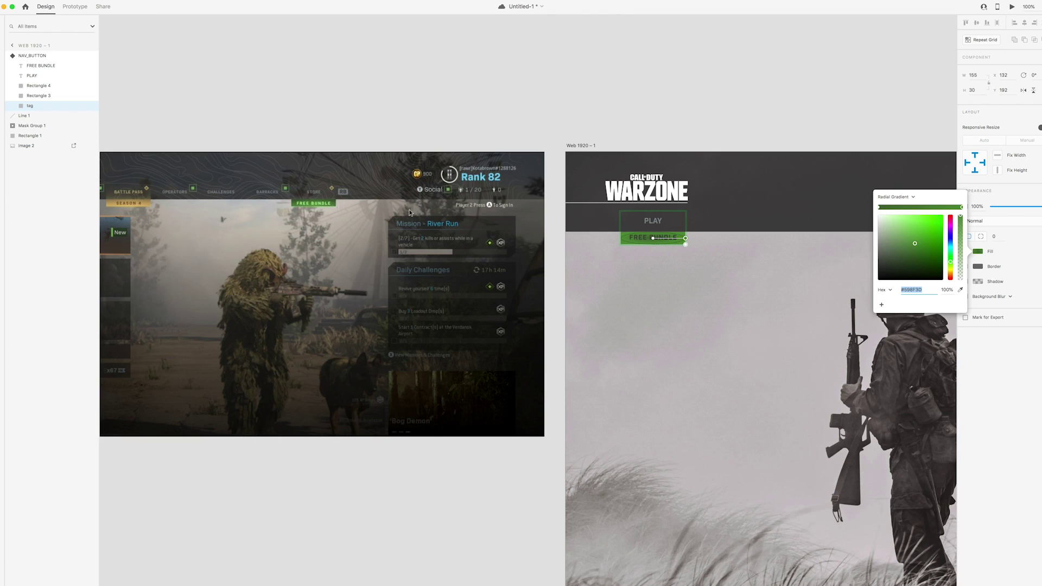
click(780, 156)
Recolour the FREE BUNDLE text to the screenshot's light green #ACD993
double_click(653, 237)
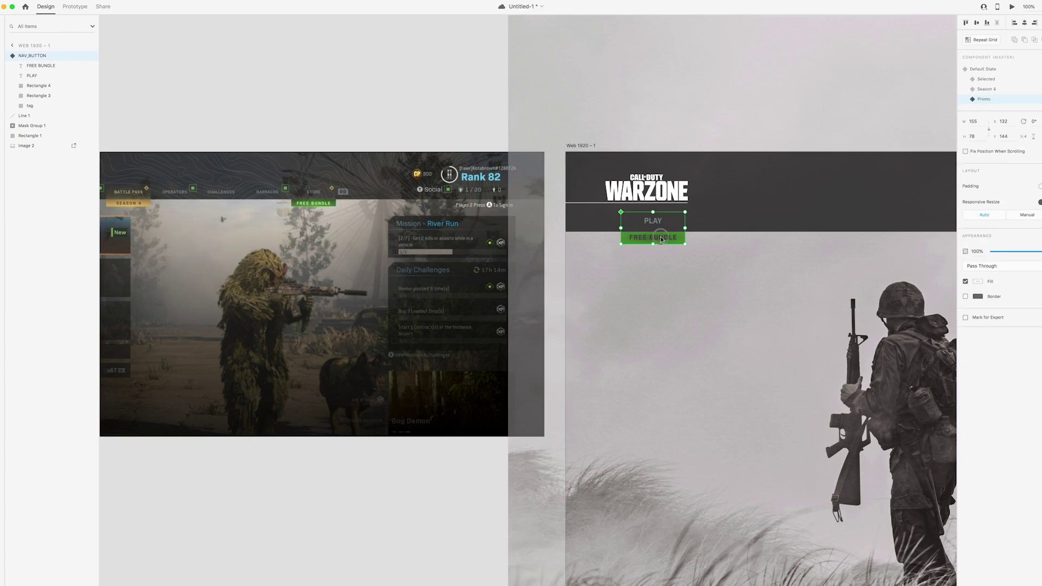
double_click(659, 237)
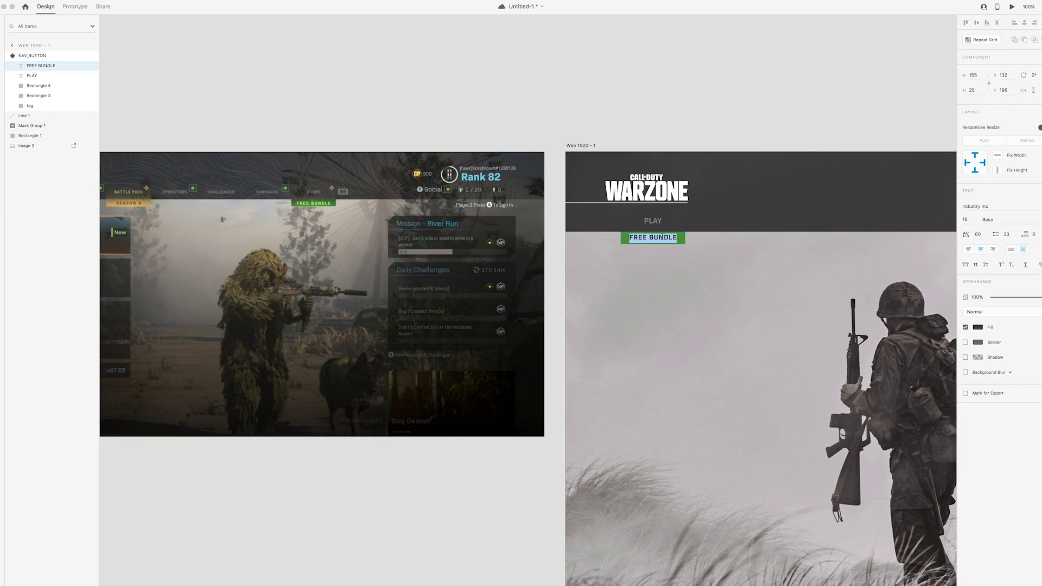
click(982, 328)
click(960, 355)
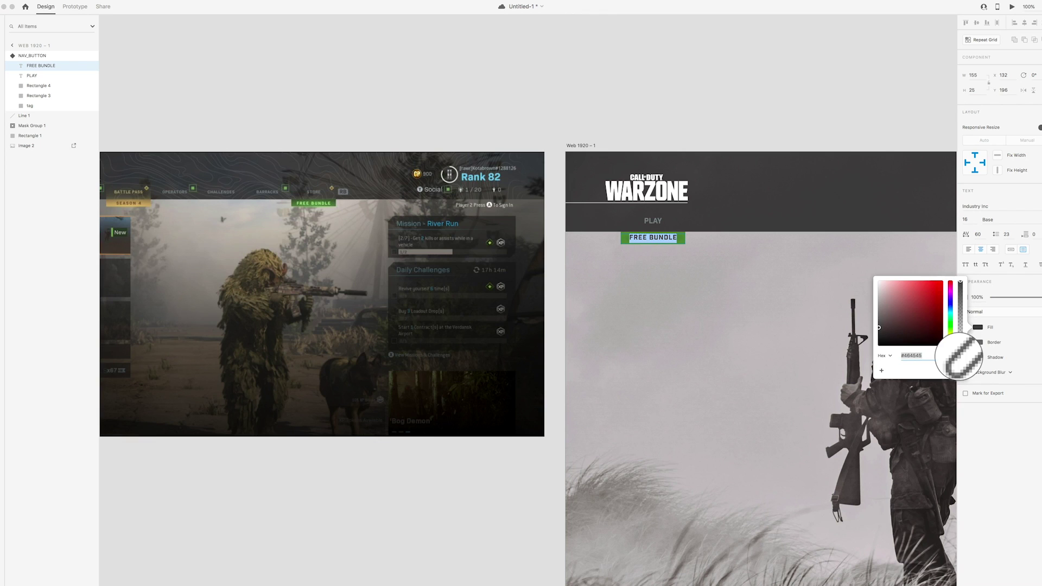
click(310, 202)
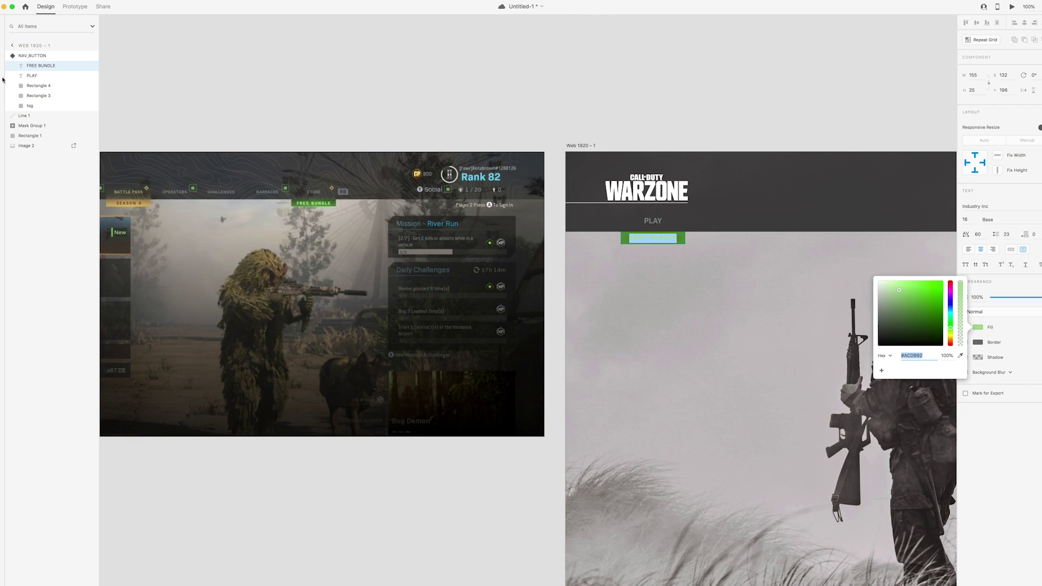
key(Escape)
key(Escape)
scroll(465, 119, right, 2)
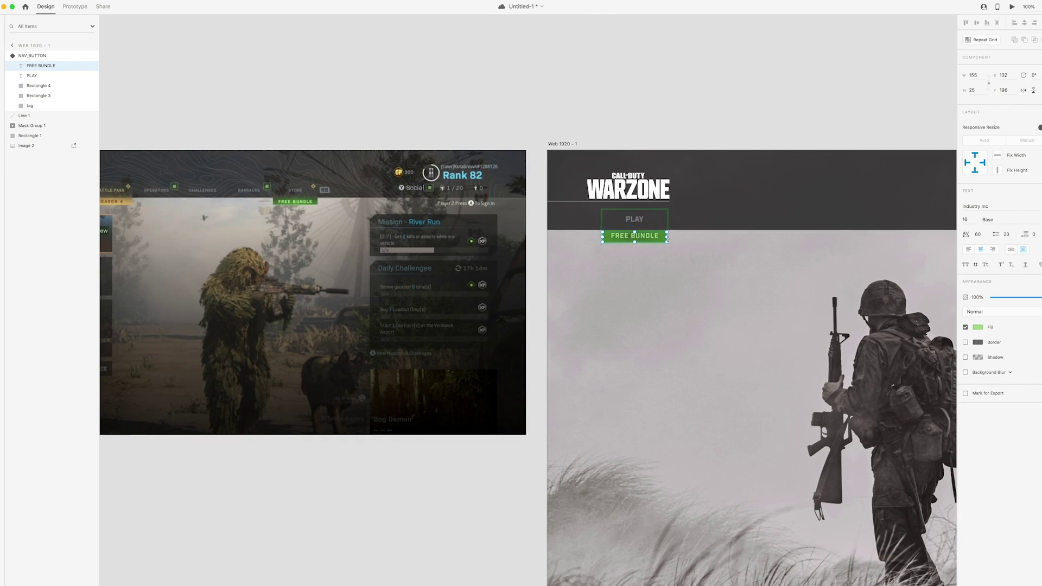
Darken the FREE BUNDLE tag's green fill to #4A7C30
scroll(390, 216, left, 6)
scroll(454, 248, up, 3)
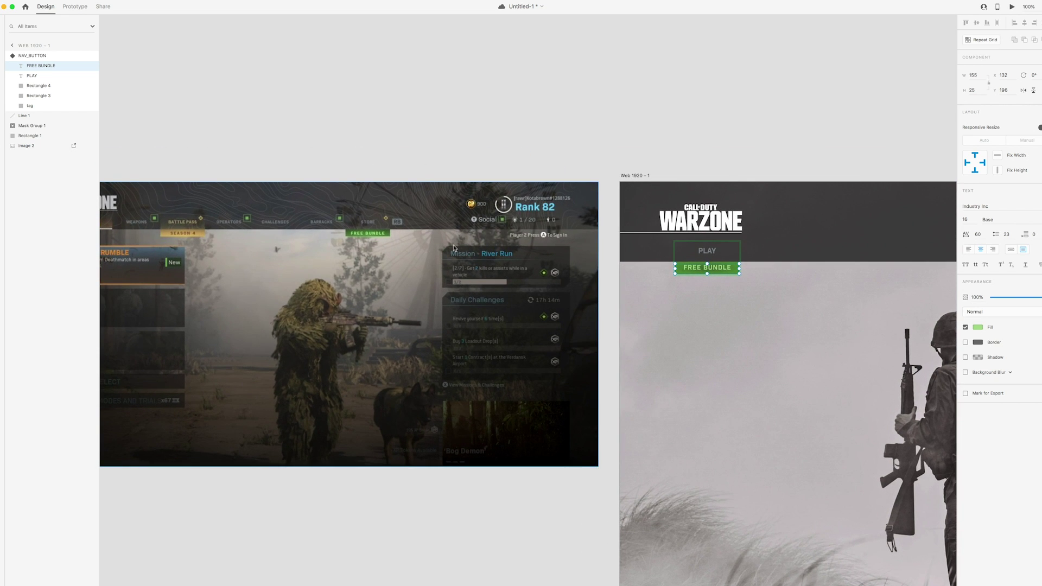
scroll(454, 248, up, 10)
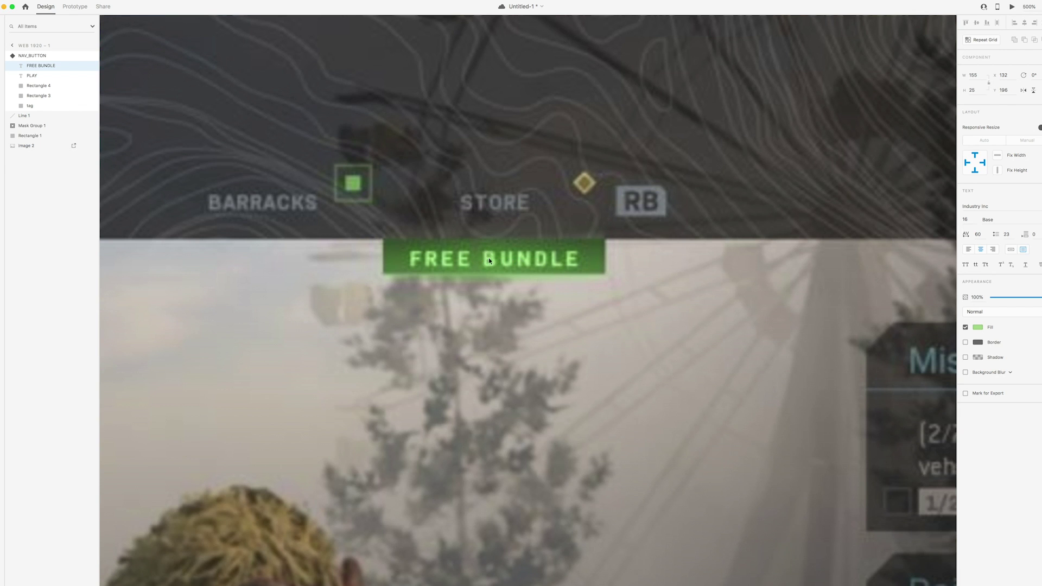
scroll(597, 250, down, 10)
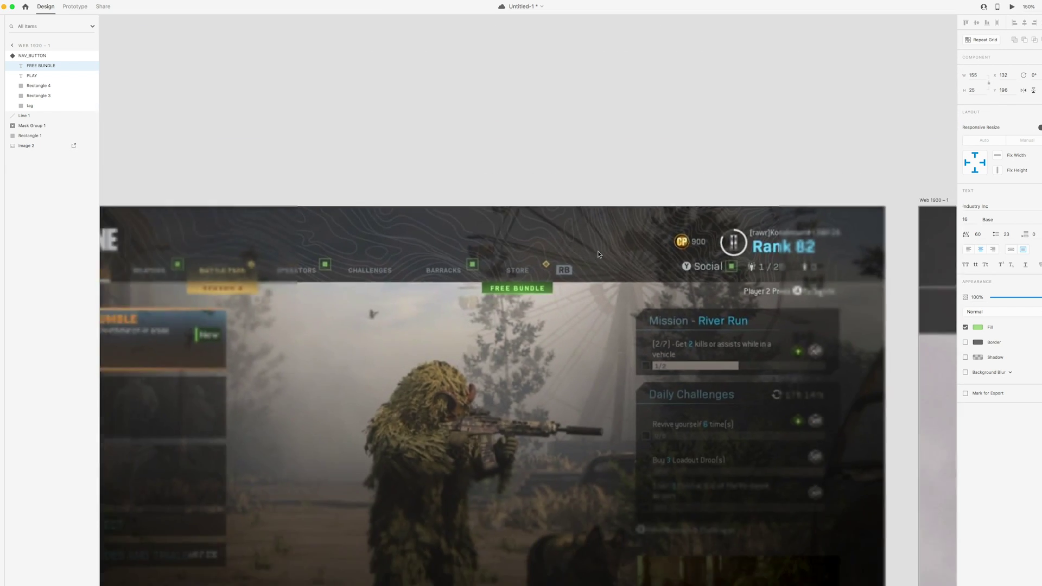
scroll(542, 260, right, 5)
drag(493, 268, 488, 268)
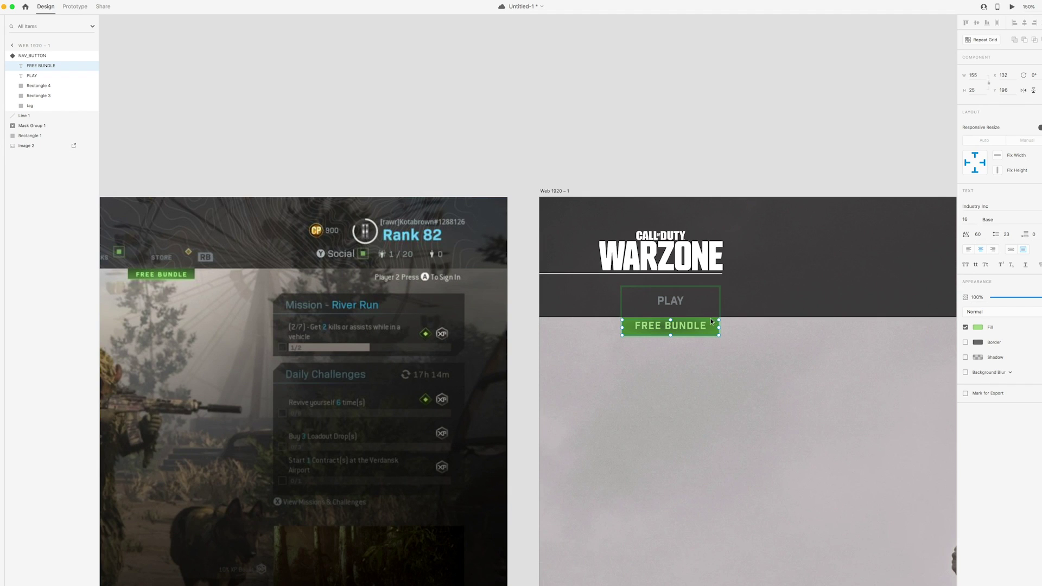
click(711, 316)
click(30, 106)
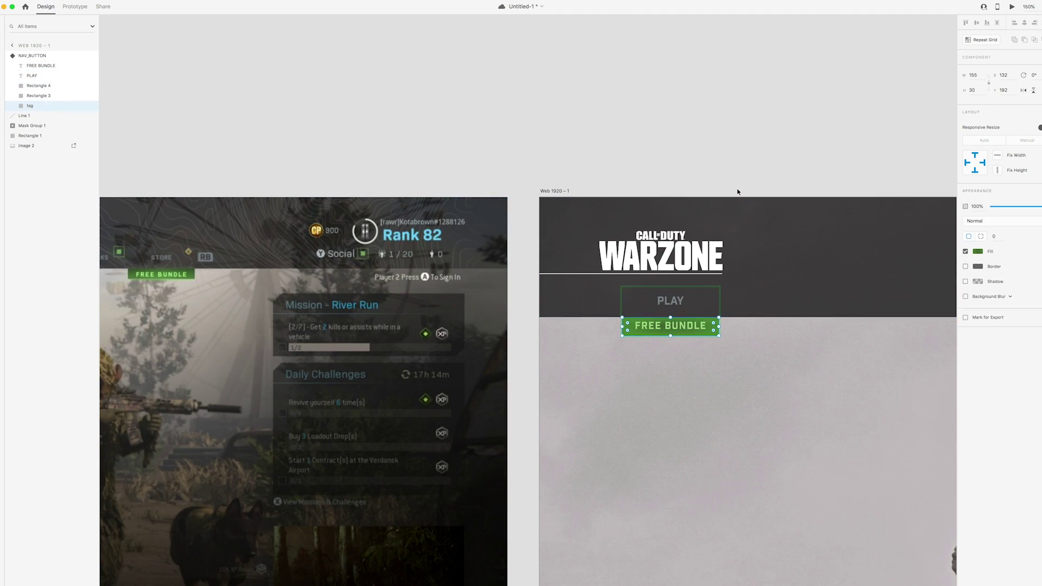
click(977, 251)
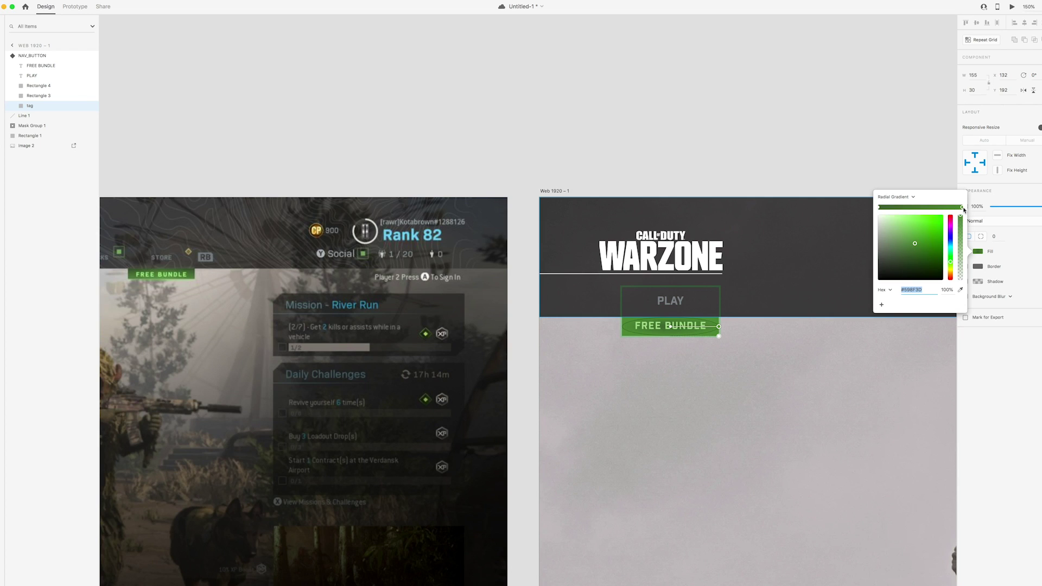
drag(914, 245, 909, 239)
click(798, 167)
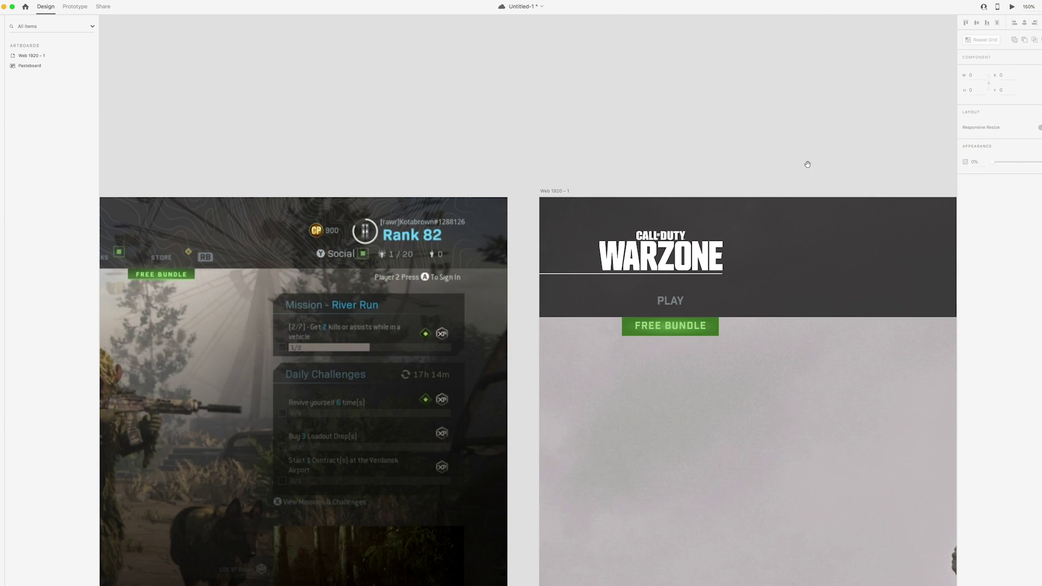
Duplicate the green tag layer inside the PLAY / FREE BUNDLE nav button
scroll(808, 190, down, 1)
scroll(738, 374, left, 2)
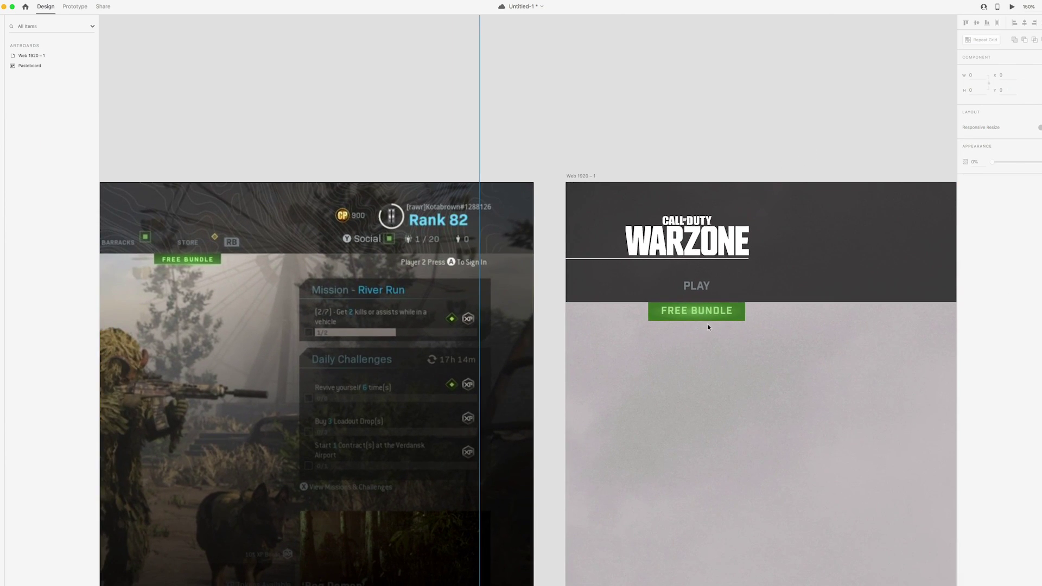
drag(242, 289, 399, 294)
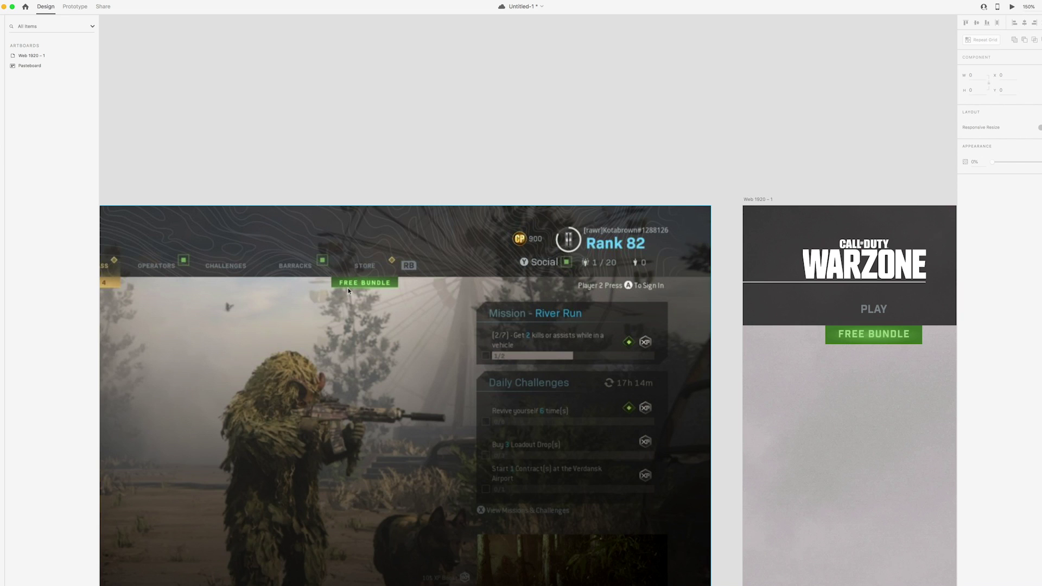
scroll(531, 291, down, 3)
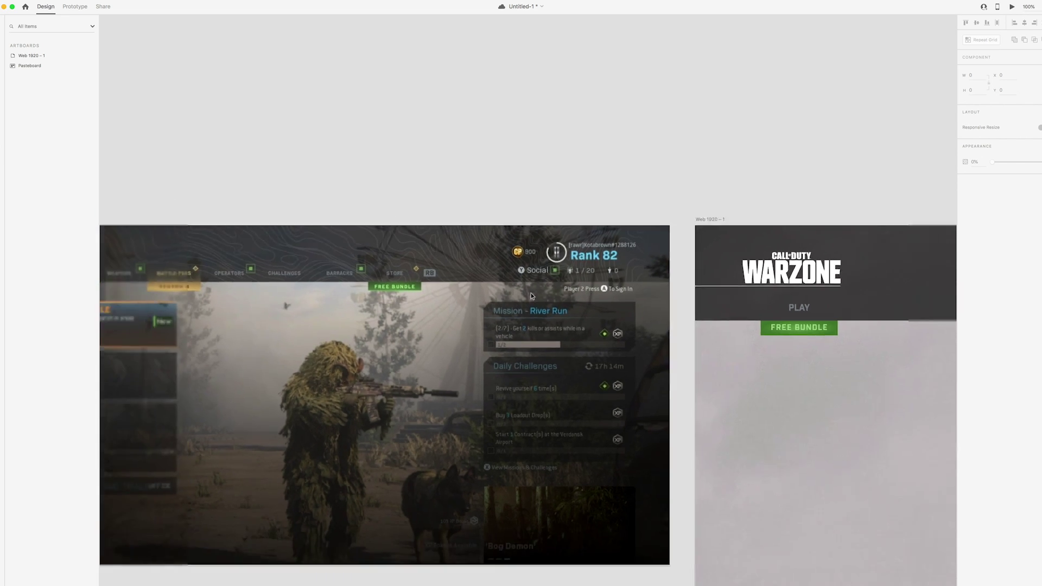
scroll(531, 296, up, 3)
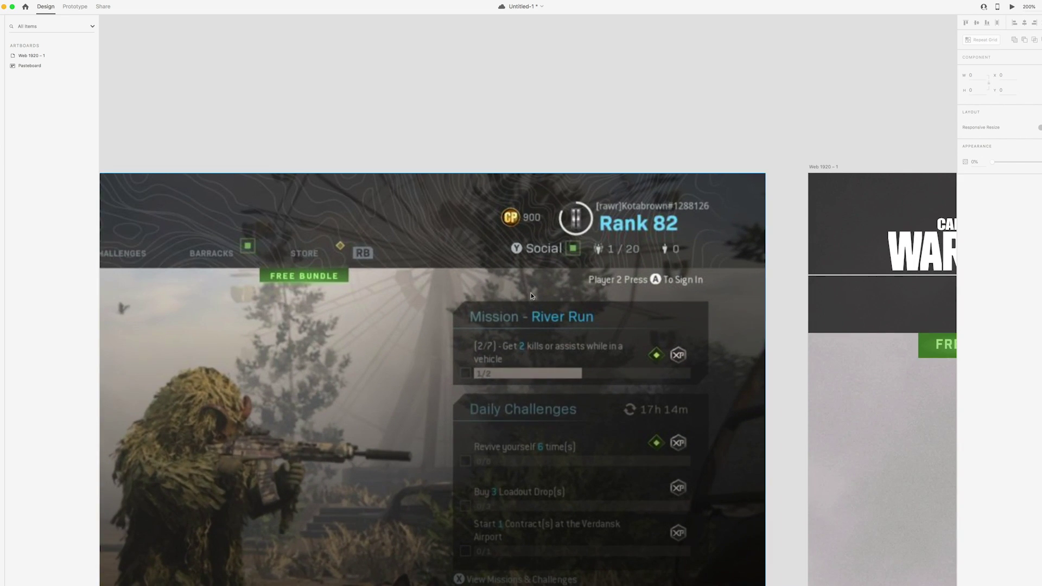
scroll(576, 295, down, 3)
scroll(576, 296, up, 5)
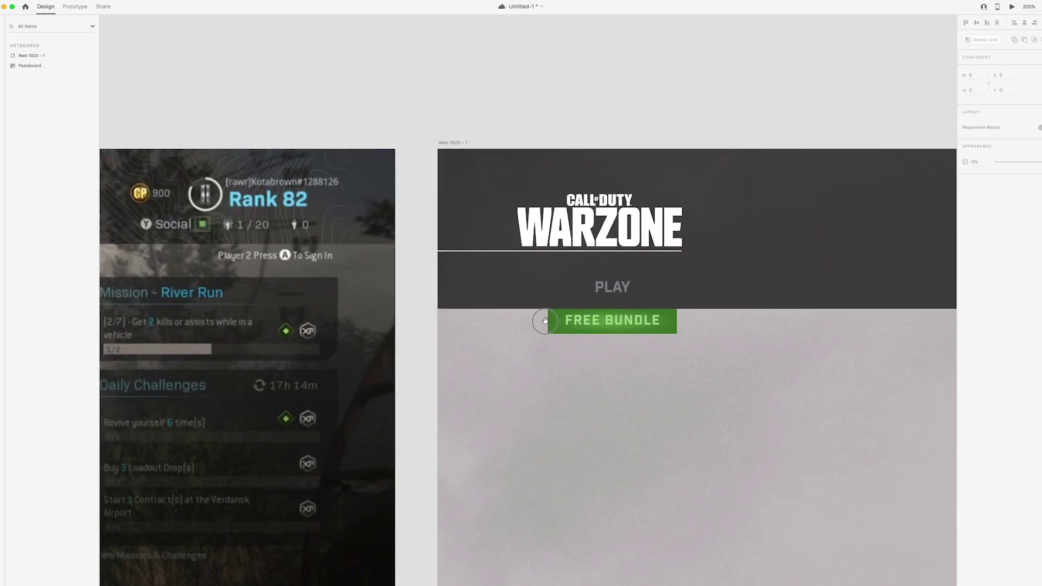
click(591, 309)
double_click(590, 307)
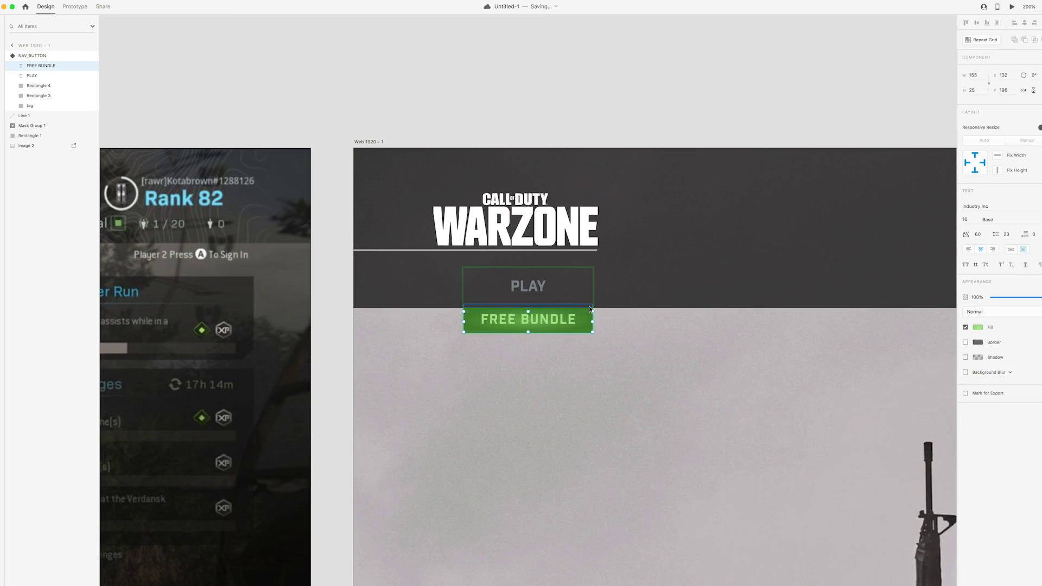
click(70, 106)
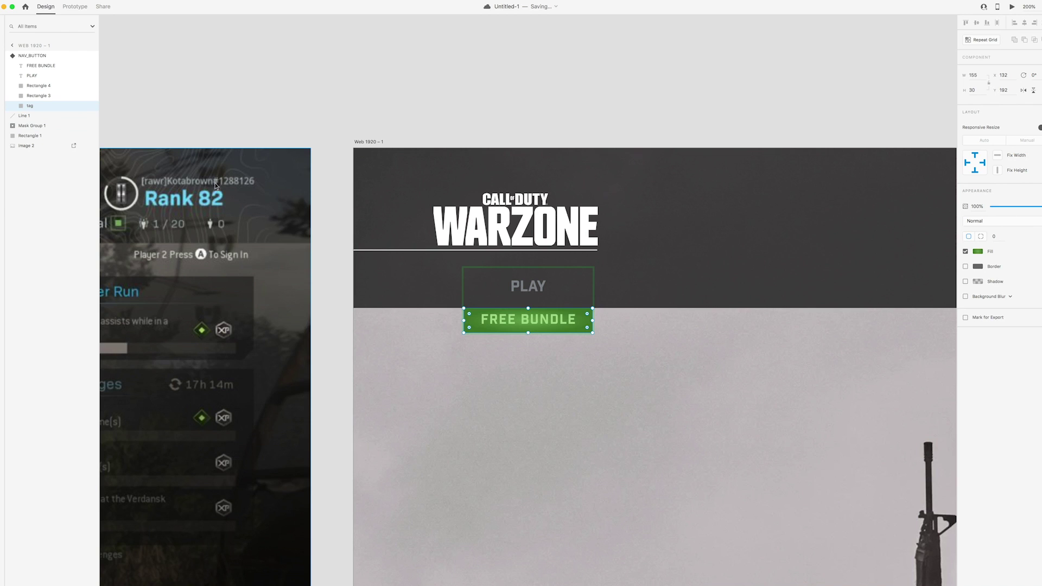
key(super+d)
Shrink the duplicate tag into a bottom strip with a horizontal linear gradient, lightening one stop to #5E9B3E
drag(528, 307, 525, 329)
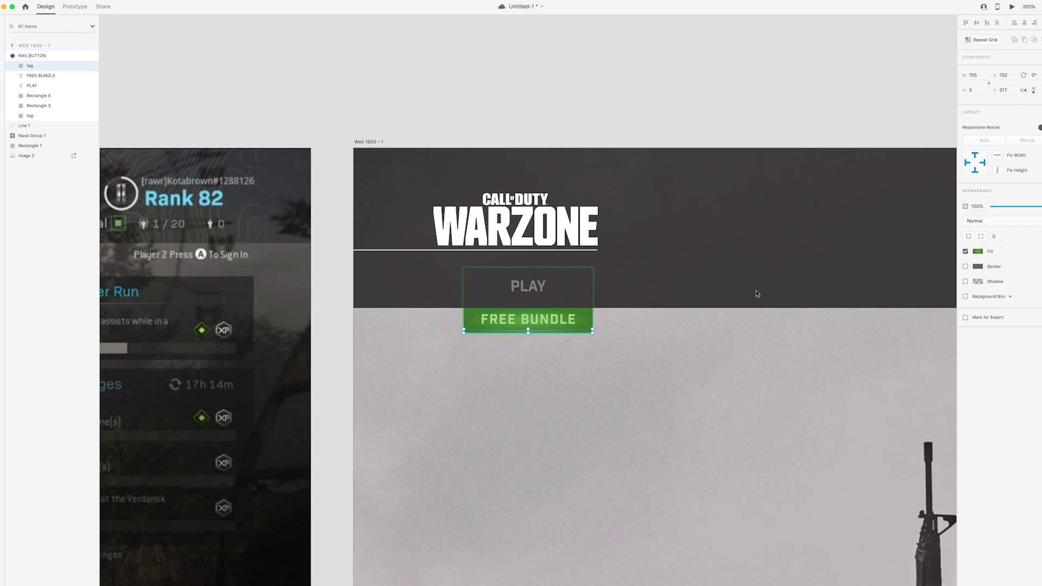
click(977, 251)
click(894, 196)
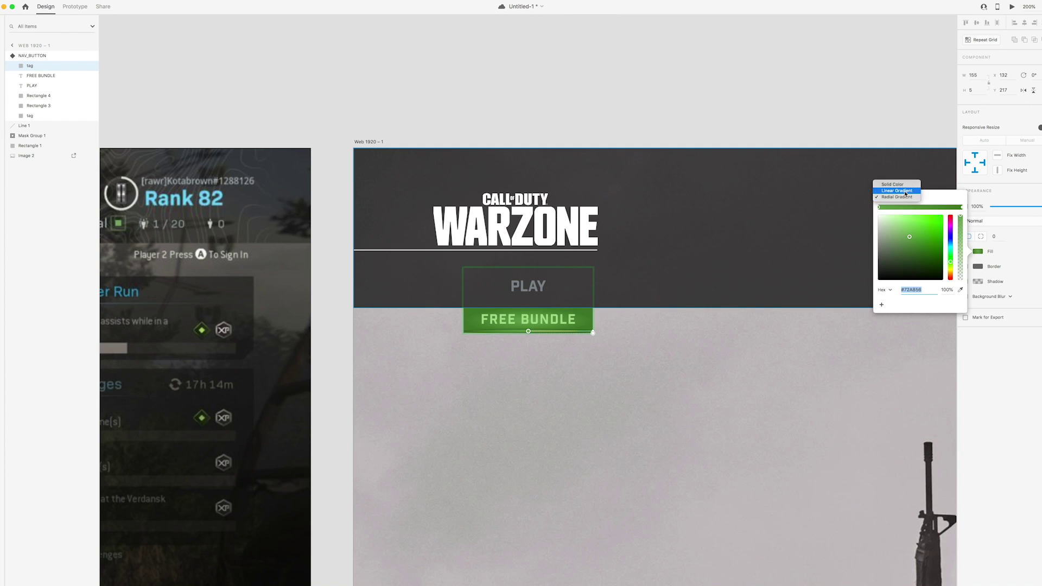
click(906, 191)
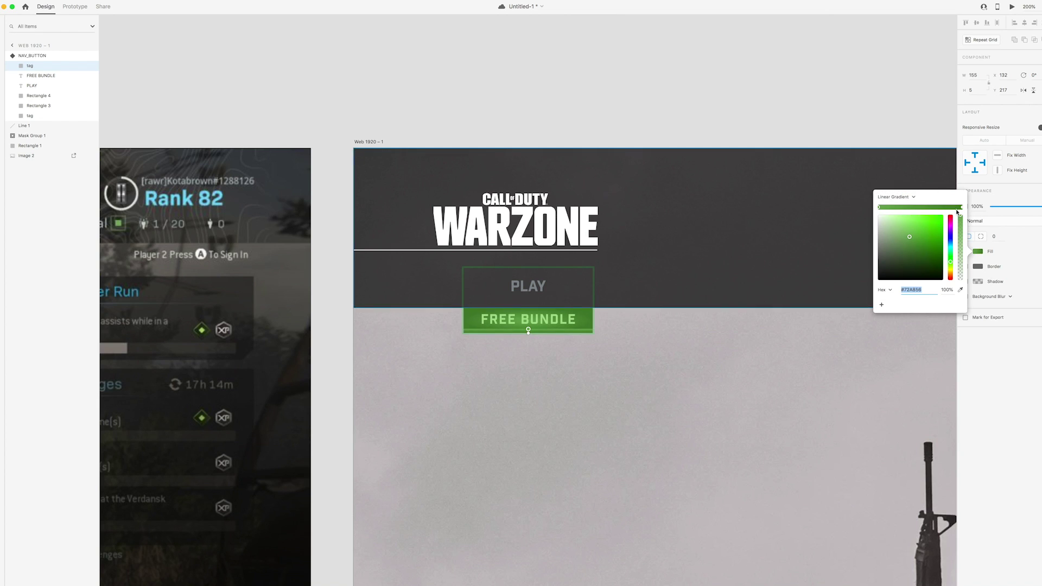
click(906, 226)
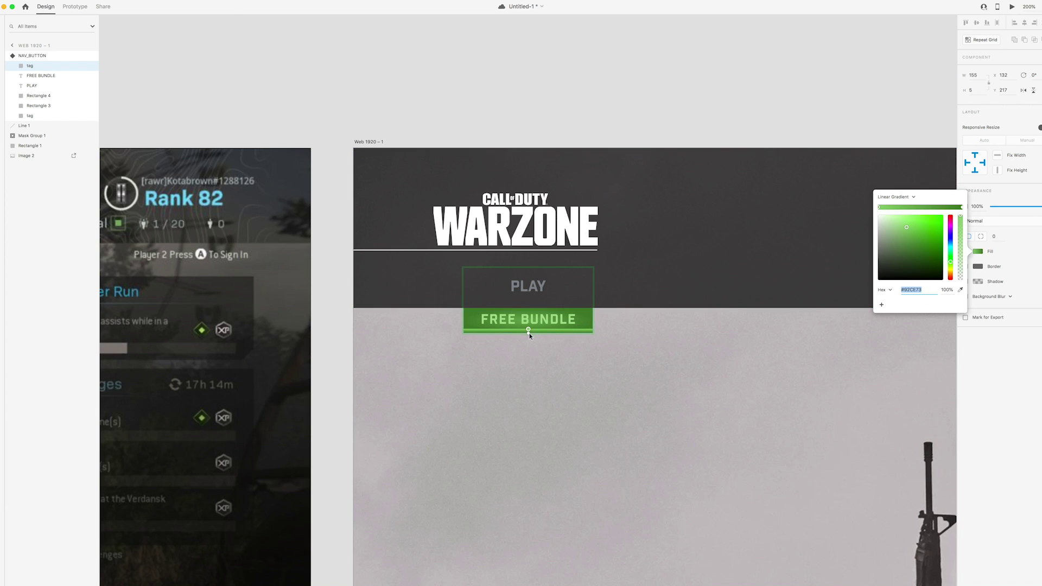
drag(529, 329, 594, 334)
drag(528, 333, 464, 332)
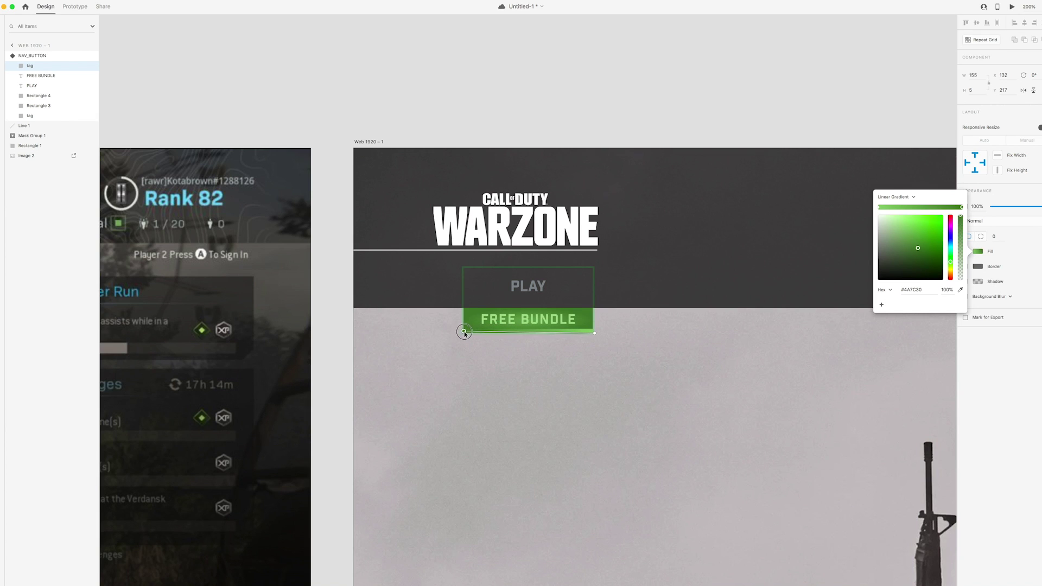
drag(594, 333, 587, 334)
click(960, 209)
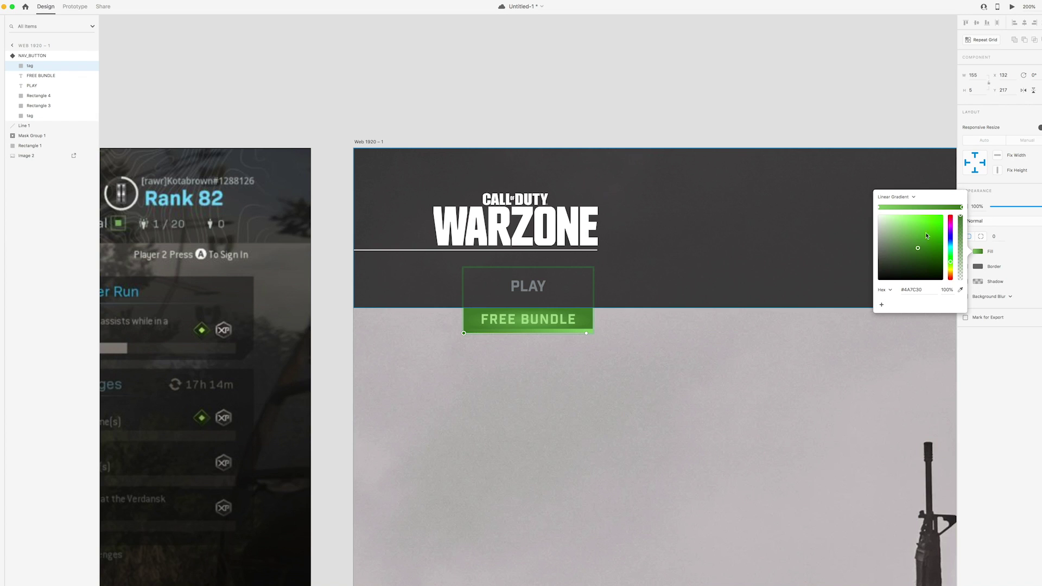
drag(918, 251, 913, 244)
click(590, 83)
Move the strip's top anchor points down to make it thinner
double_click(583, 330)
key(super+equal)
key(super+equal)
key(super+equal)
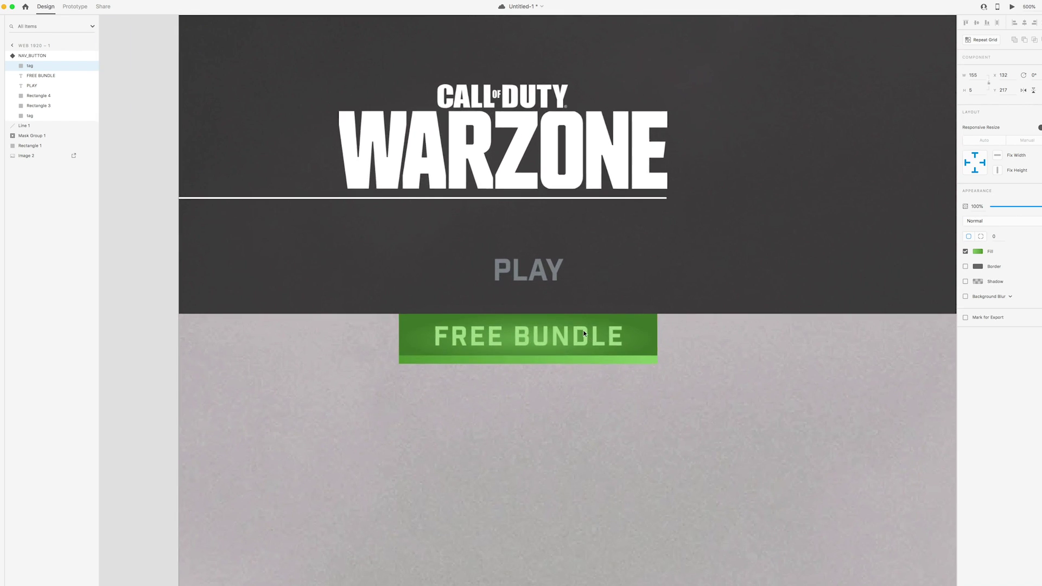
double_click(549, 387)
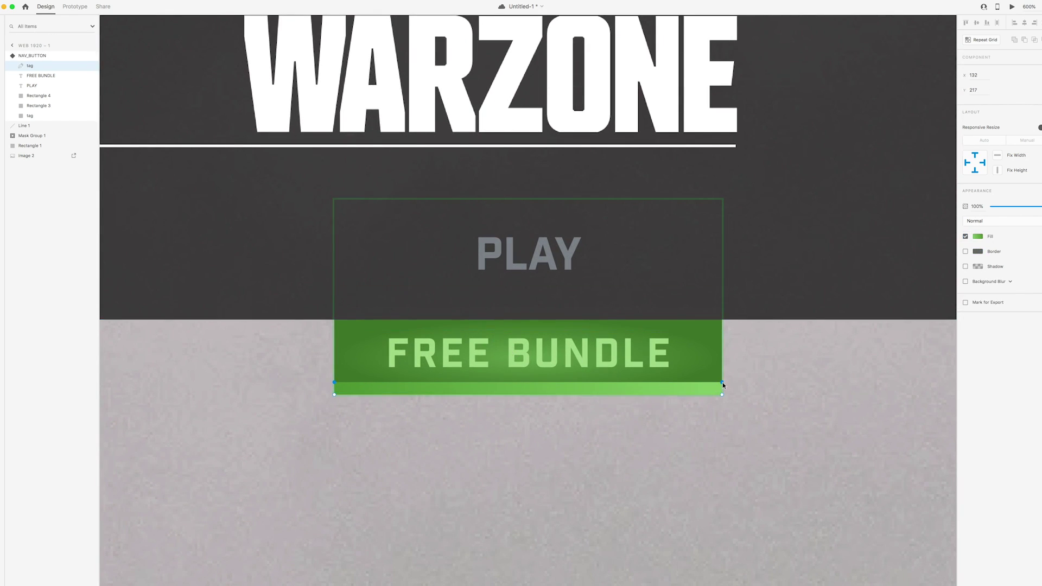
shift+click(334, 382)
key(Down)
key(Down)
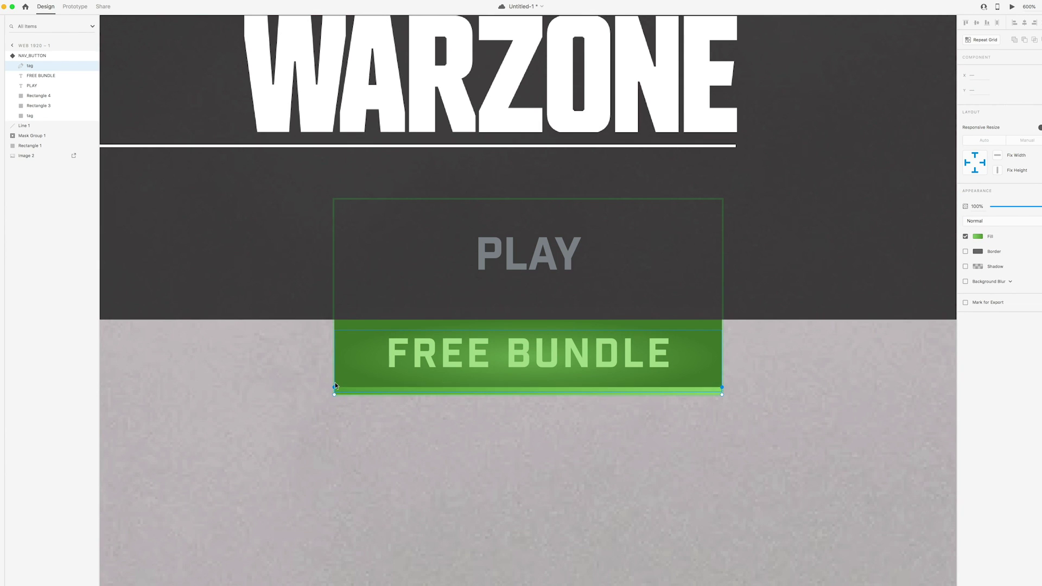
click(427, 457)
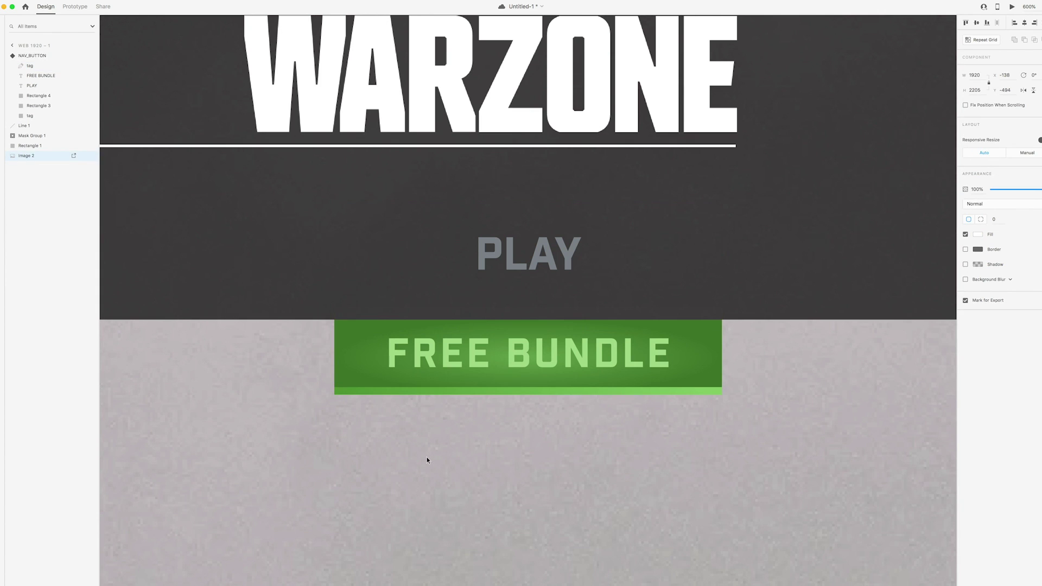
key(super+1)
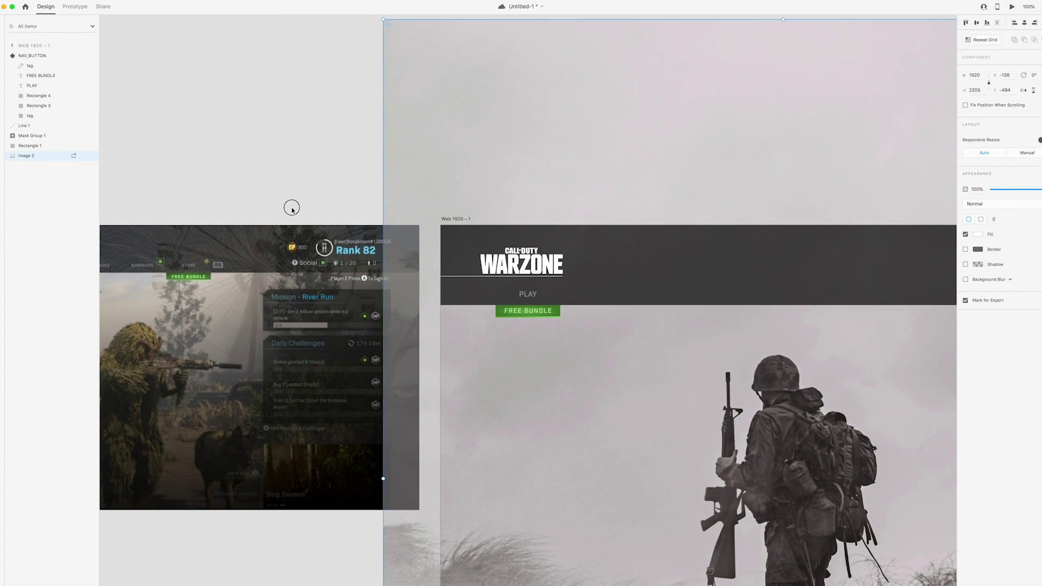
drag(291, 209, 312, 200)
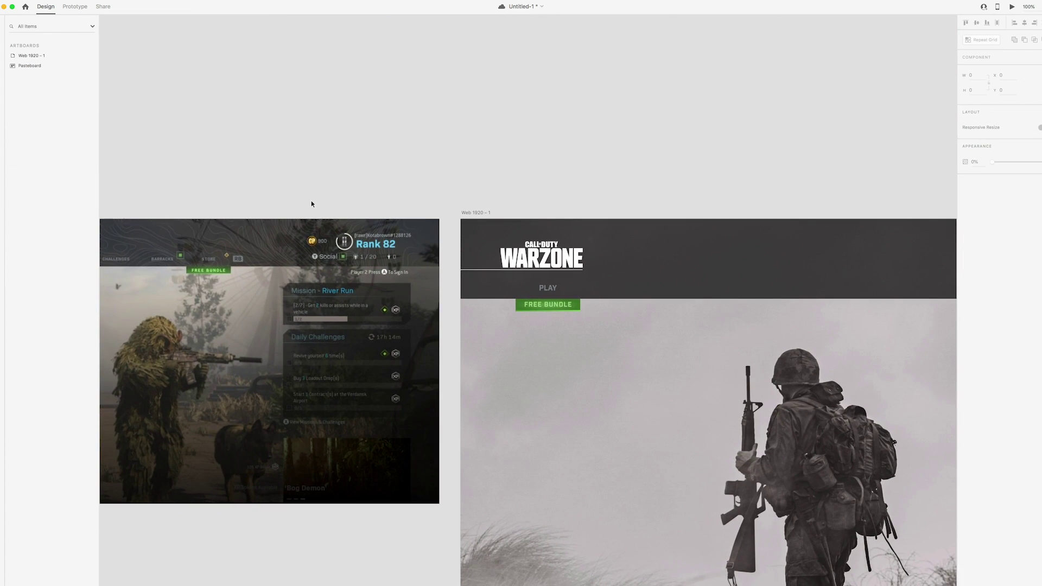
Brighten the strip's gradient stops to lime green, one stop at #95D972
key(super+minus)
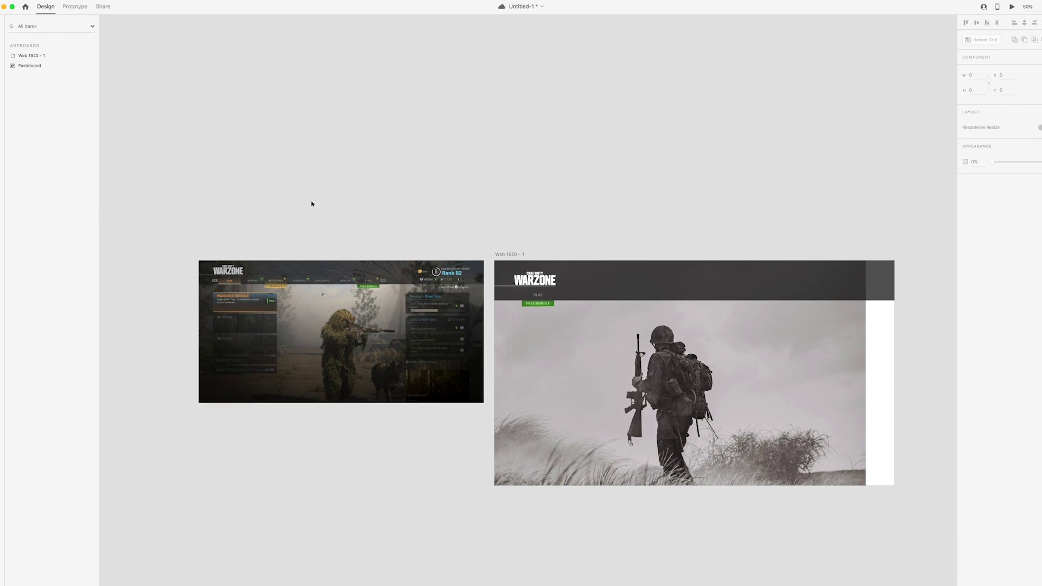
key(super+plus)
key(super+plus)
scroll(654, 323, right, 3)
double_click(572, 304)
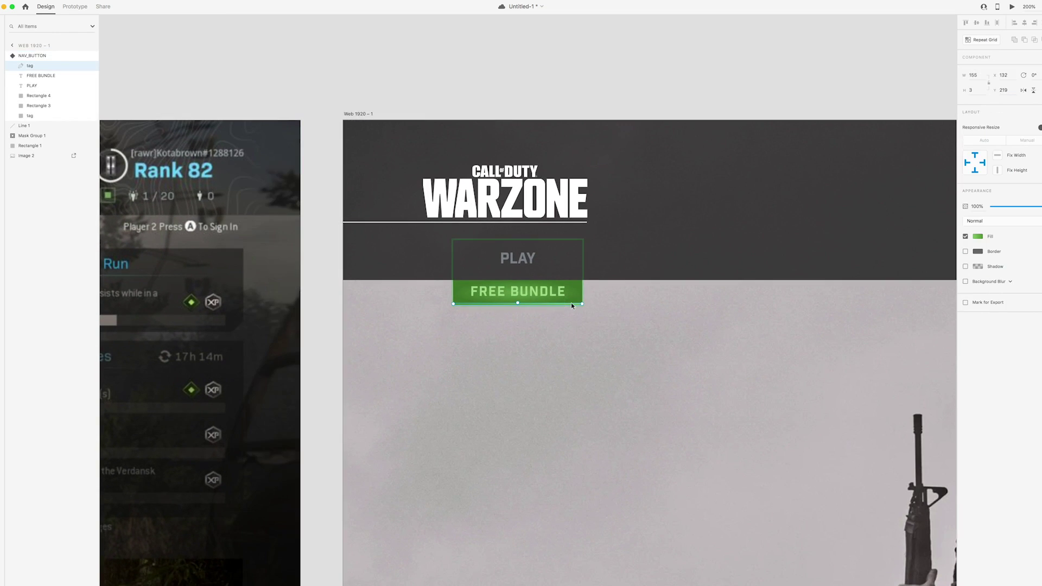
click(978, 236)
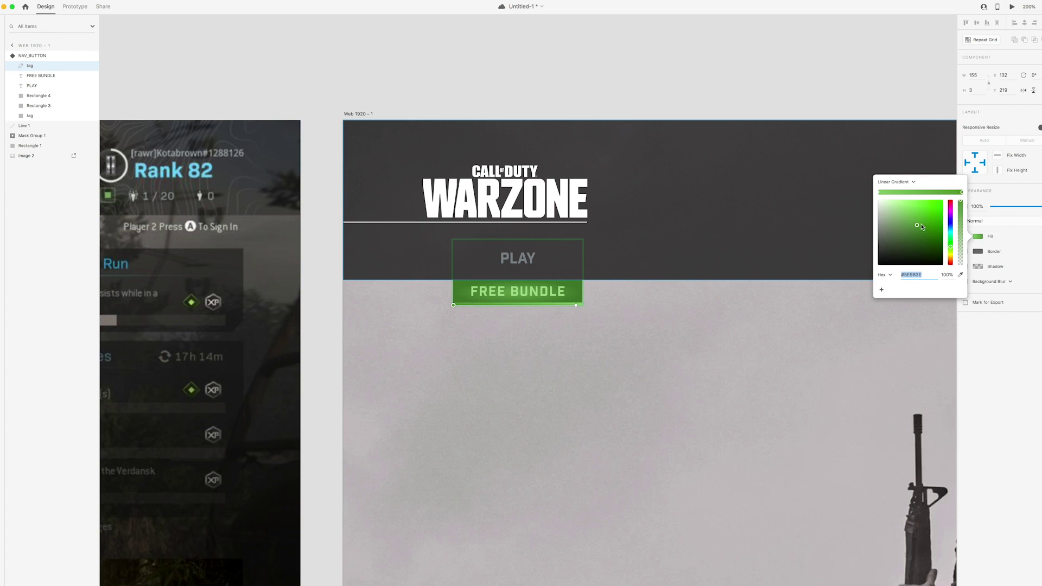
click(919, 219)
click(879, 192)
drag(914, 207, 915, 205)
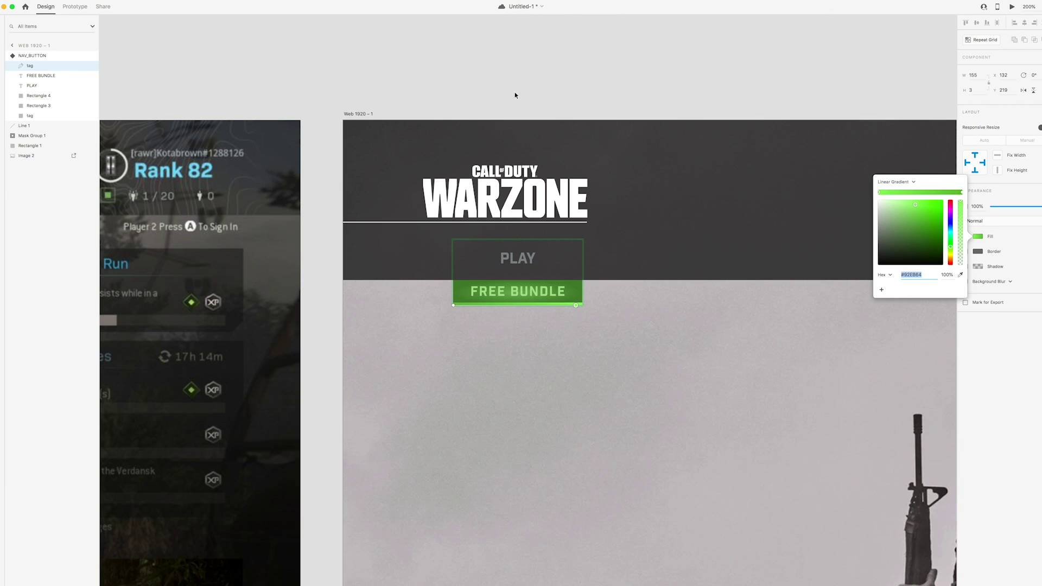
click(502, 92)
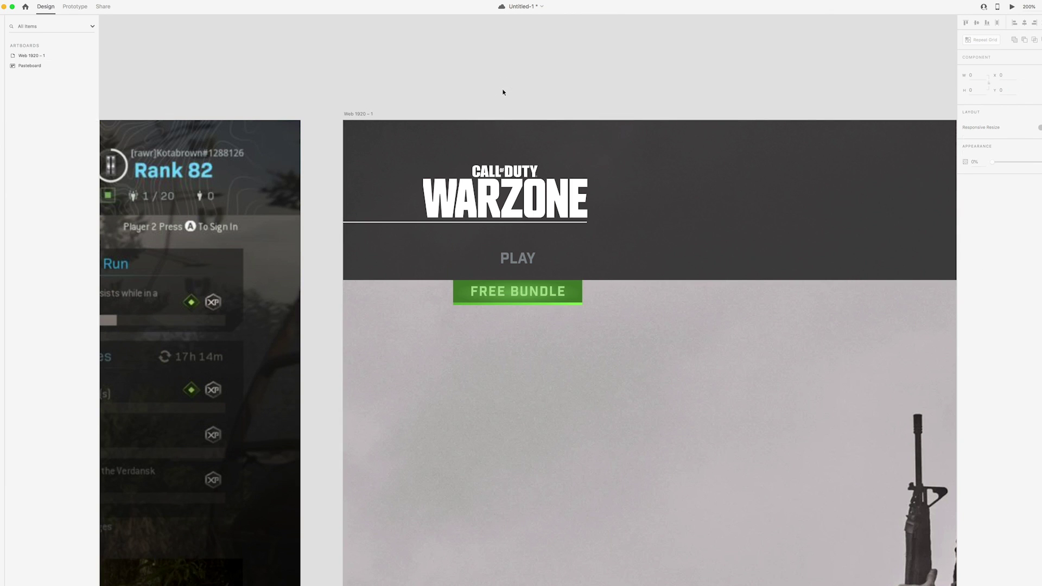
key(super+0)
drag(502, 93, 526, 93)
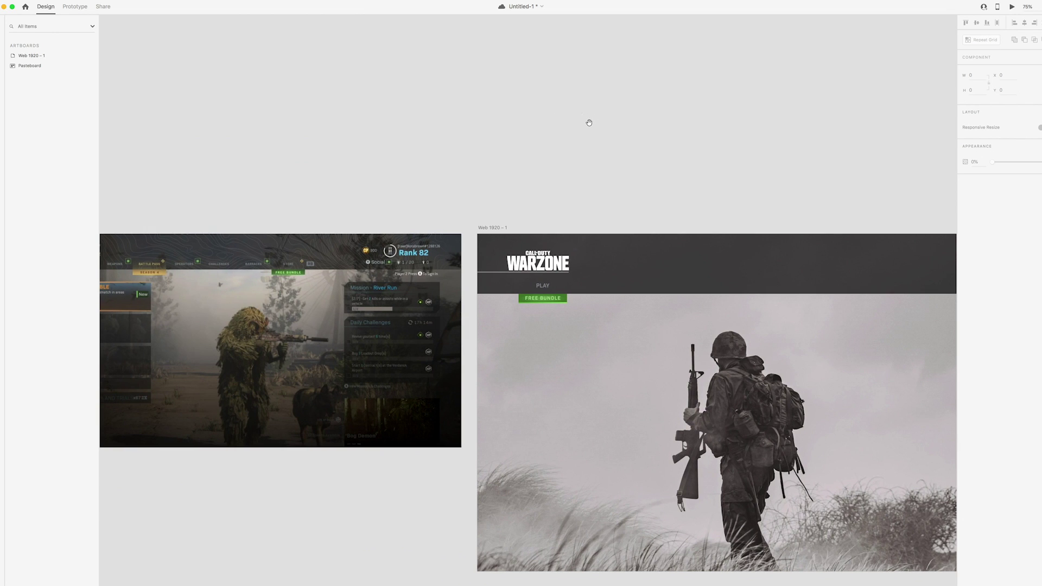
key(super+equal)
Lighten the fill colour of the FREE BUNDLE text
scroll(597, 221, left, 5)
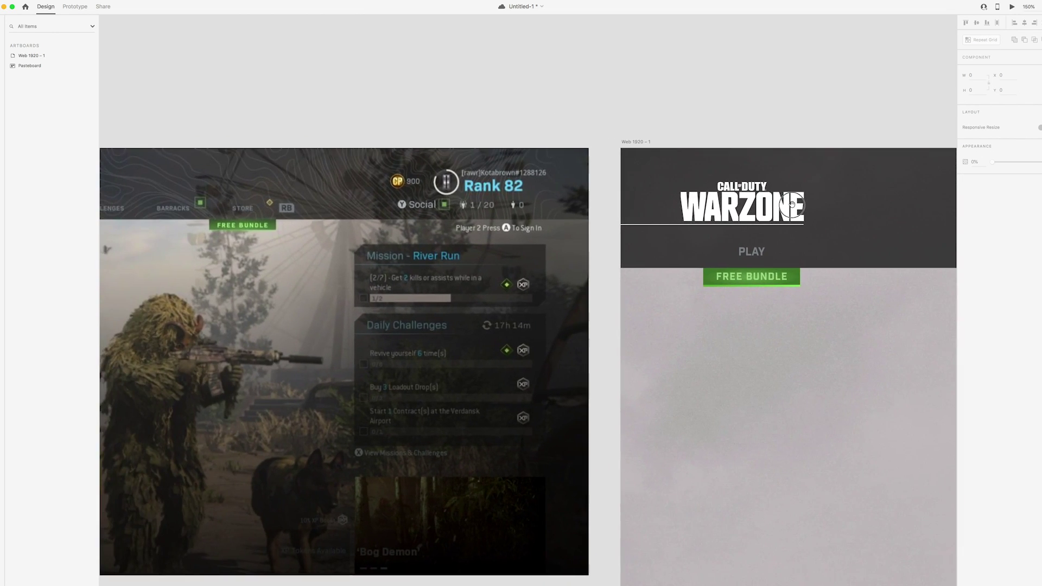
double_click(731, 285)
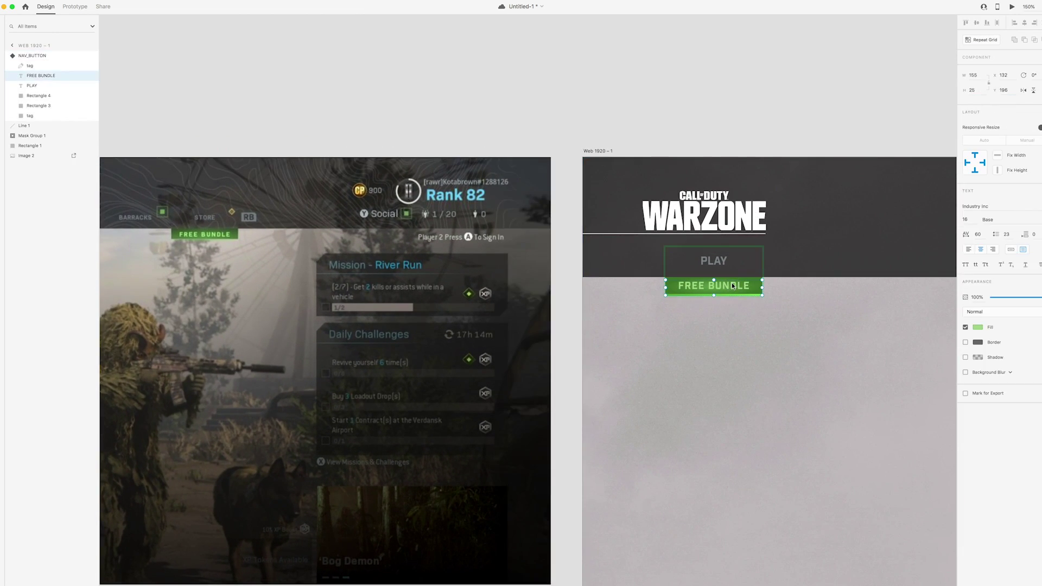
click(978, 328)
drag(902, 290, 902, 287)
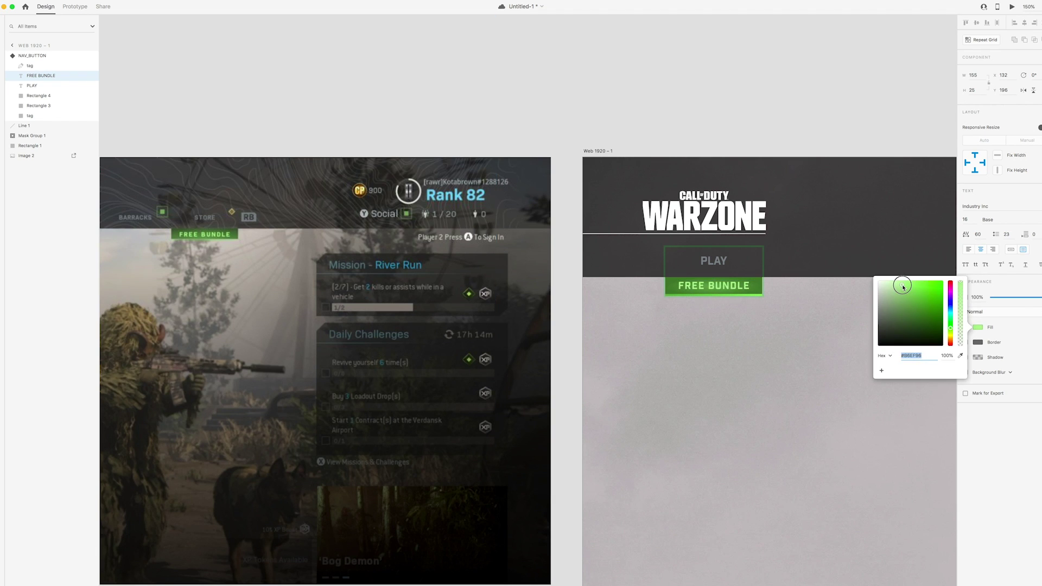
key(Escape)
key(Escape)
key(super+0)
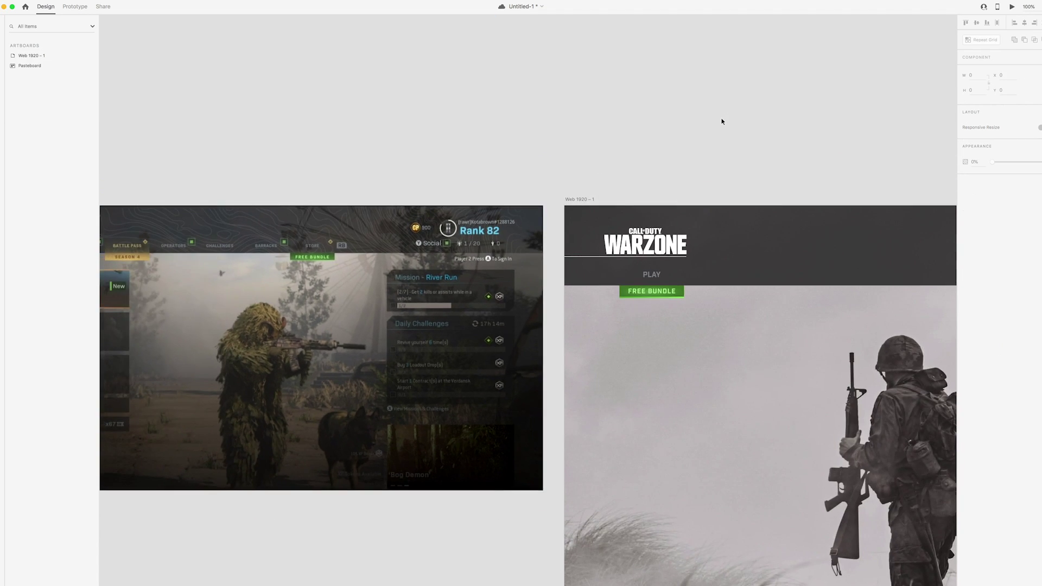
Select the PLAY nav button and preview its Season 4, Selected and Promo states
scroll(722, 130, right, 5)
scroll(722, 130, down, 1)
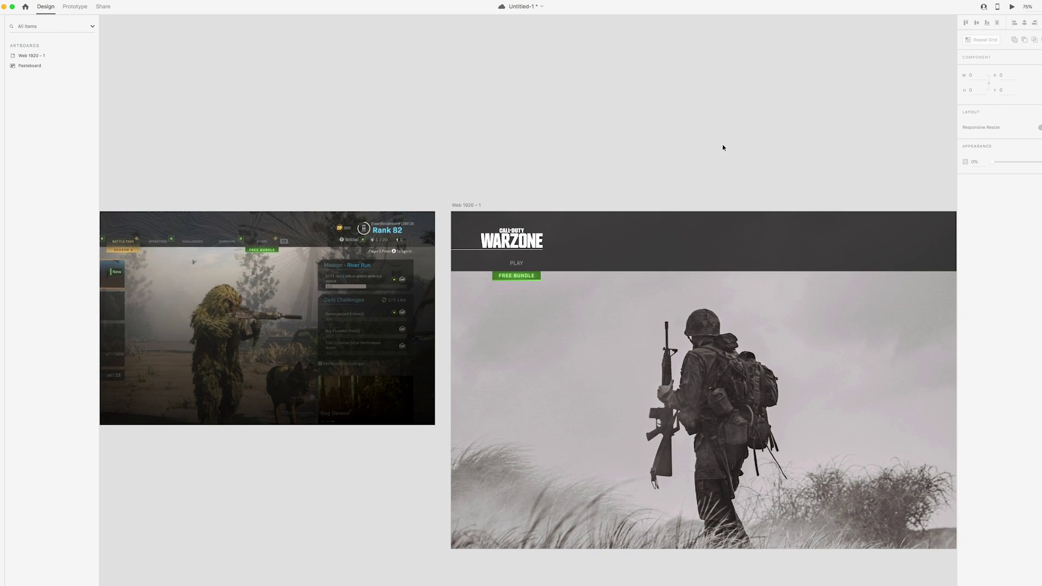
scroll(725, 144, right, 1)
click(507, 274)
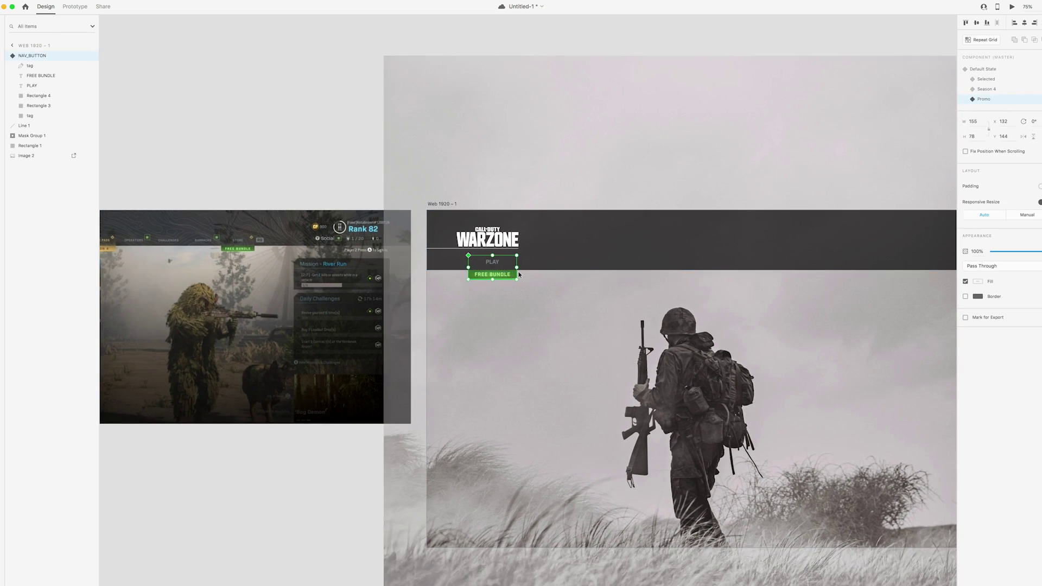
click(985, 90)
click(985, 79)
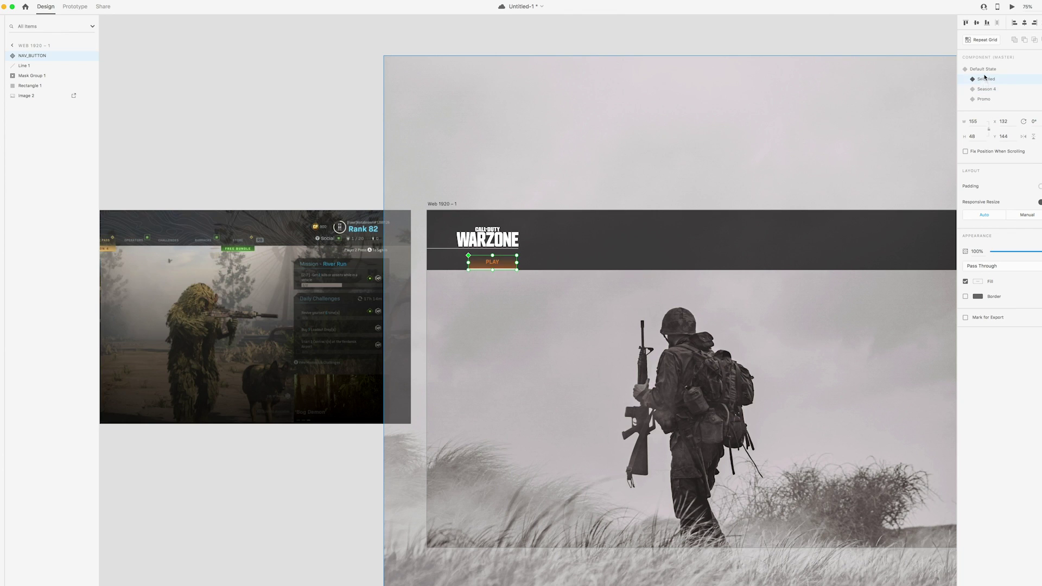
click(982, 69)
Cycle through the button's component states again to compare the tags
click(984, 79)
click(986, 90)
click(985, 98)
click(986, 89)
click(985, 79)
click(983, 69)
click(985, 80)
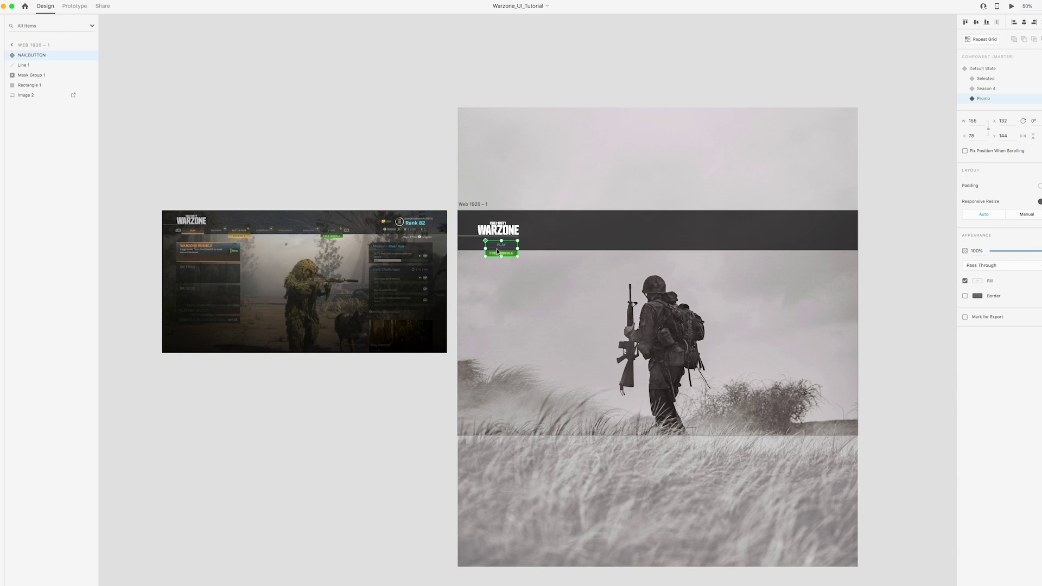
Duplicate the nav button into a row and relabel the second one WEAPONS with no tag
drag(497, 251, 702, 226)
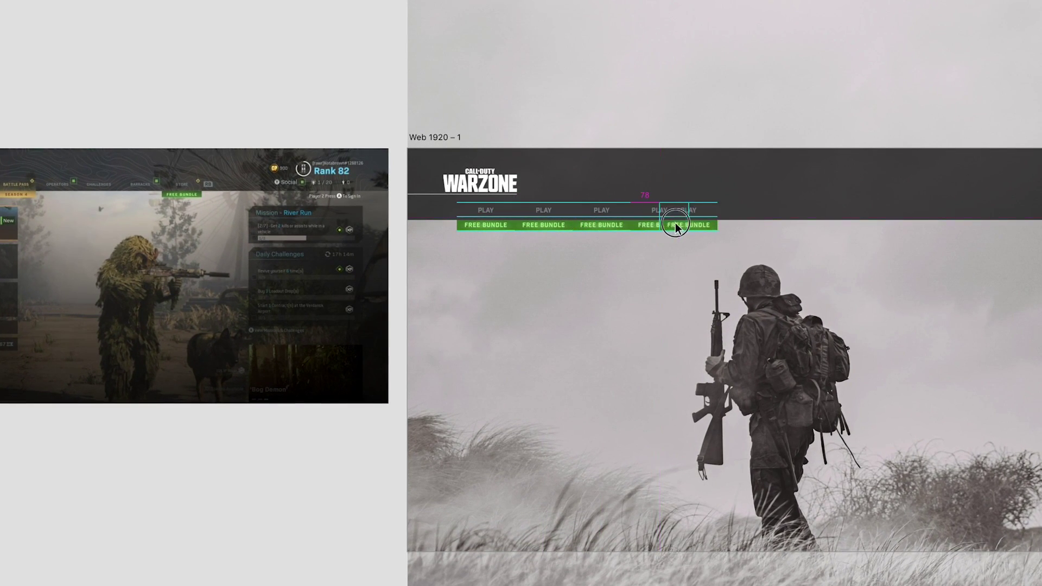
click(536, 224)
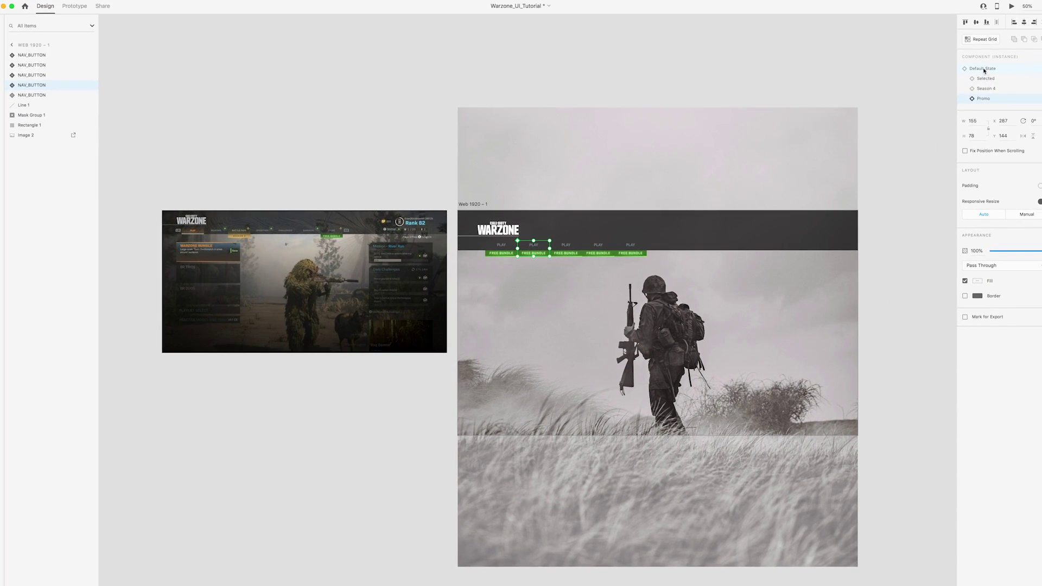
click(983, 69)
double_click(533, 245)
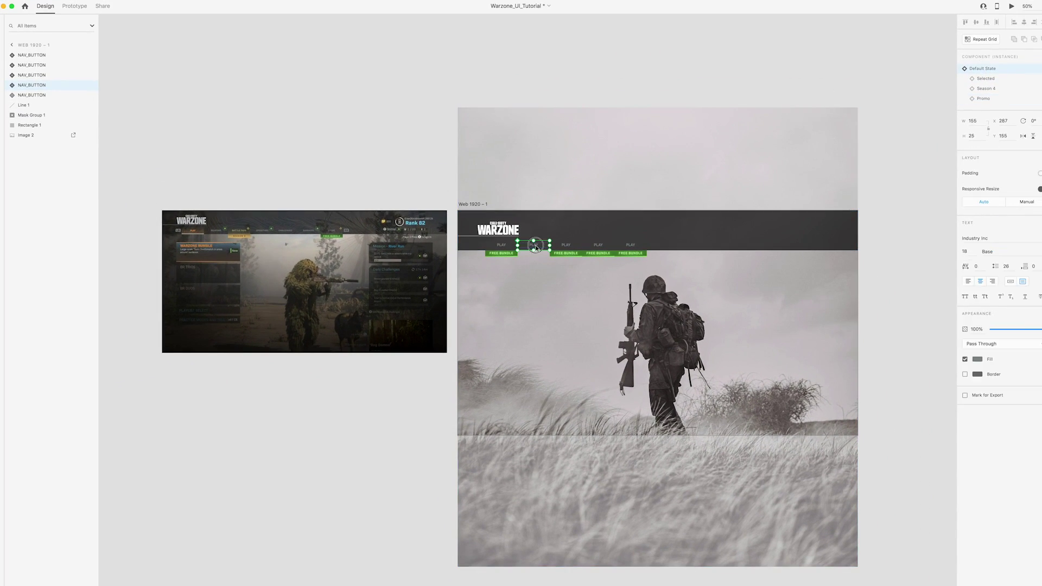
double_click(534, 245)
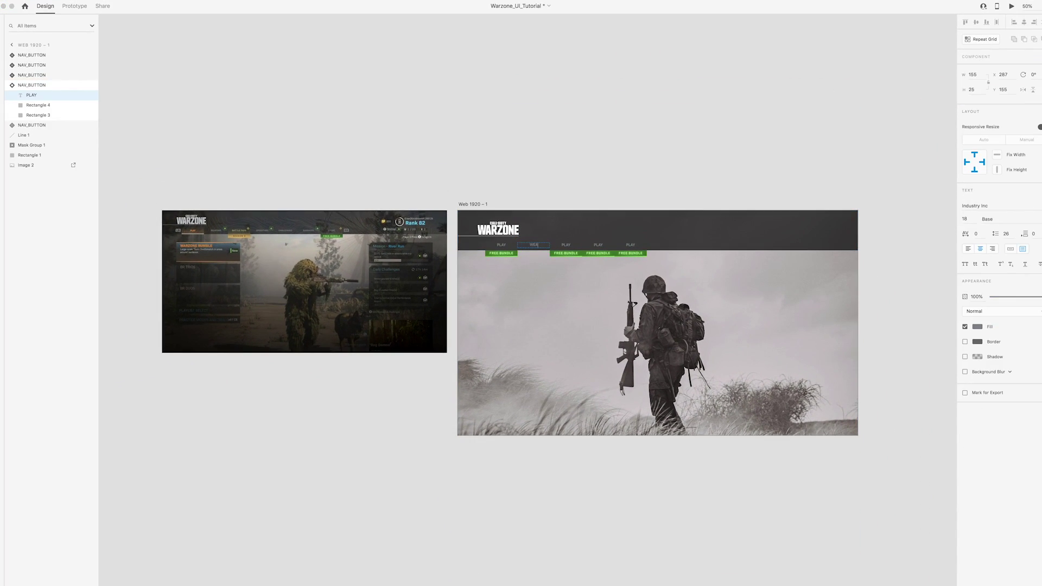
click(560, 180)
Give the third button the gold SEASON 4 tag and start typing its BATTLE PASS label
click(566, 244)
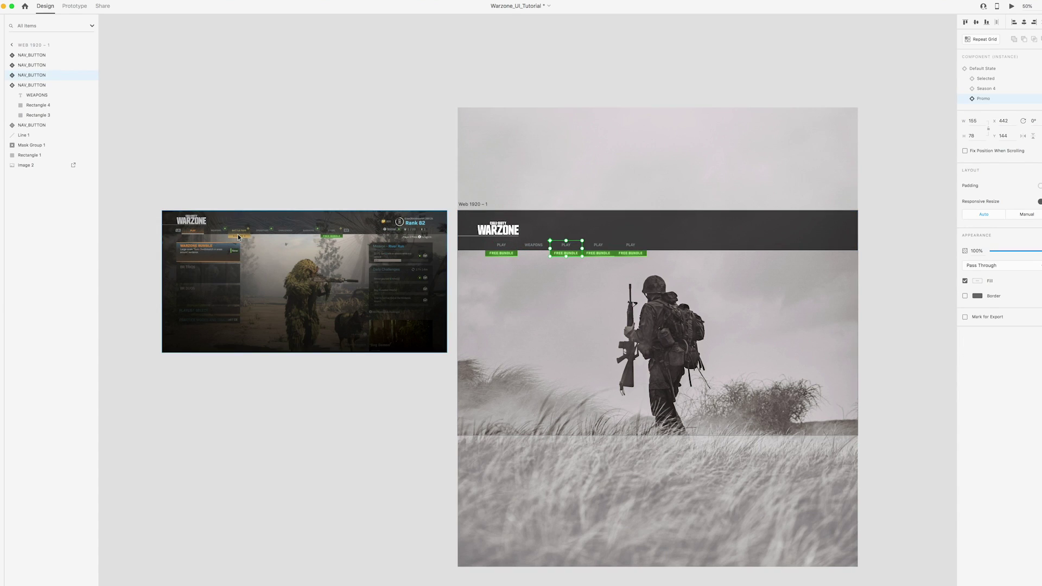
click(984, 89)
double_click(566, 244)
double_click(566, 245)
text(BATTLE PASS)
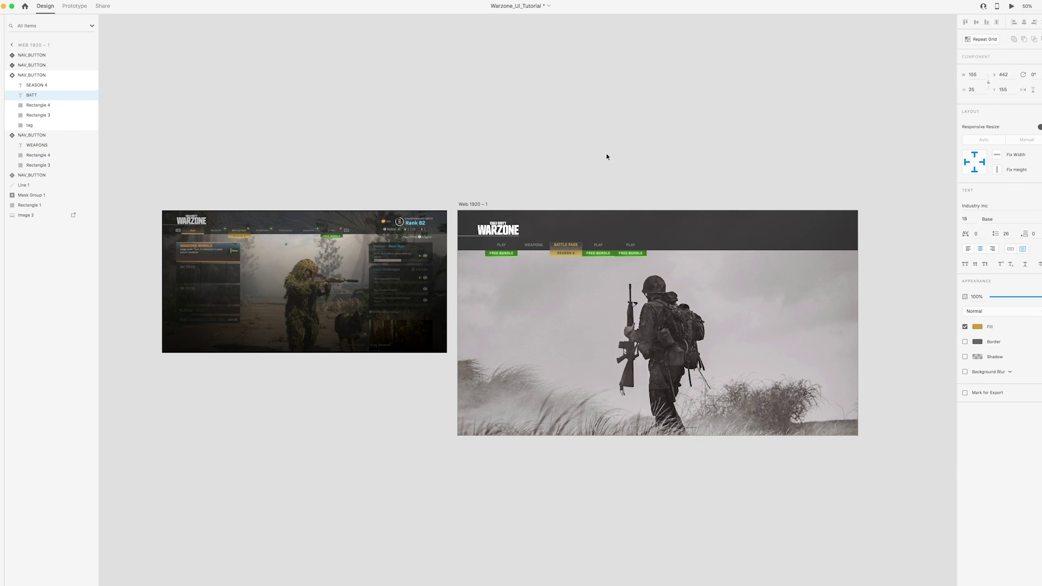
Finish BATTLE PASS, then relabel the fourth button OPERATORS without the FREE BUNDLE tag
click(597, 248)
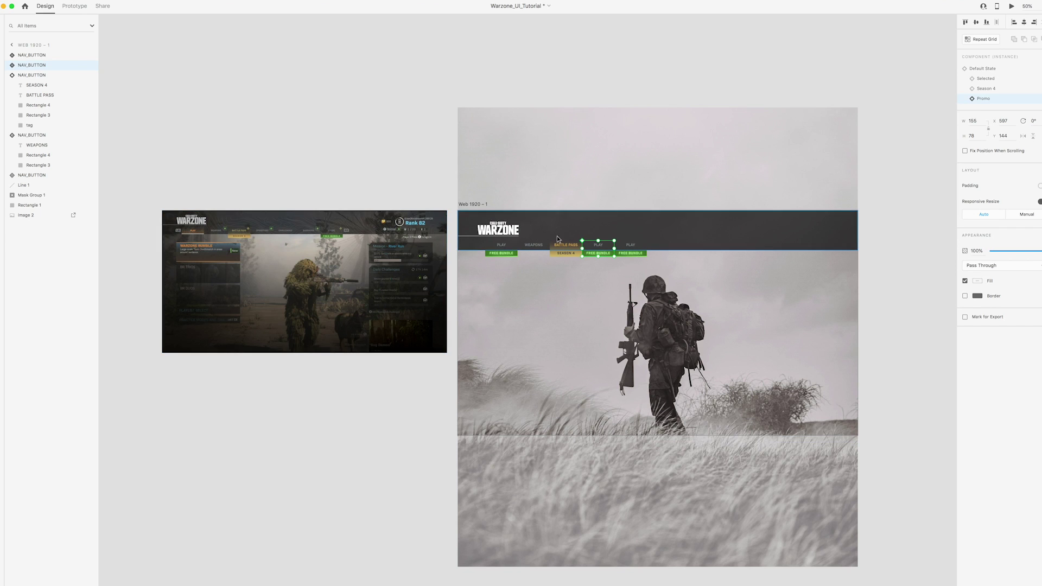
click(981, 69)
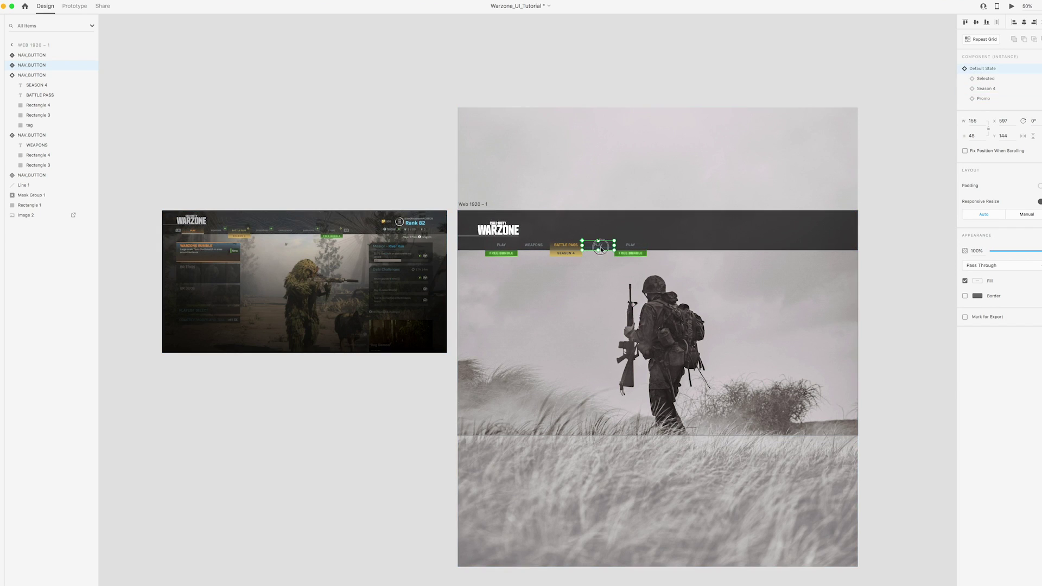
double_click(600, 246)
double_click(600, 247)
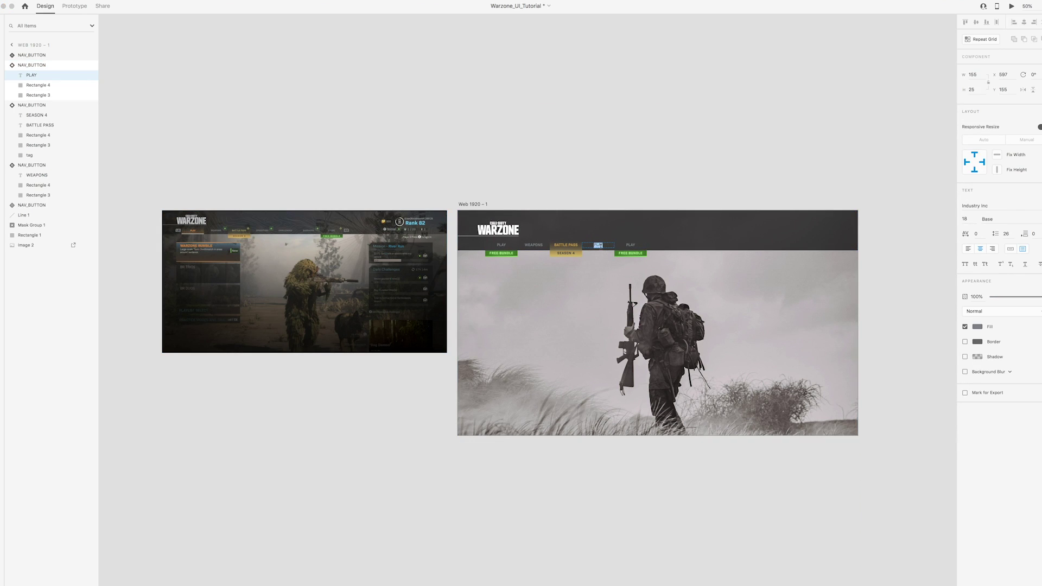
text(OPERATORS)
click(653, 168)
Set the fifth button to its Selected state without the tag and relabel it CHALLENGES
scroll(654, 168, right, 3)
click(569, 249)
scroll(570, 250, left, 2)
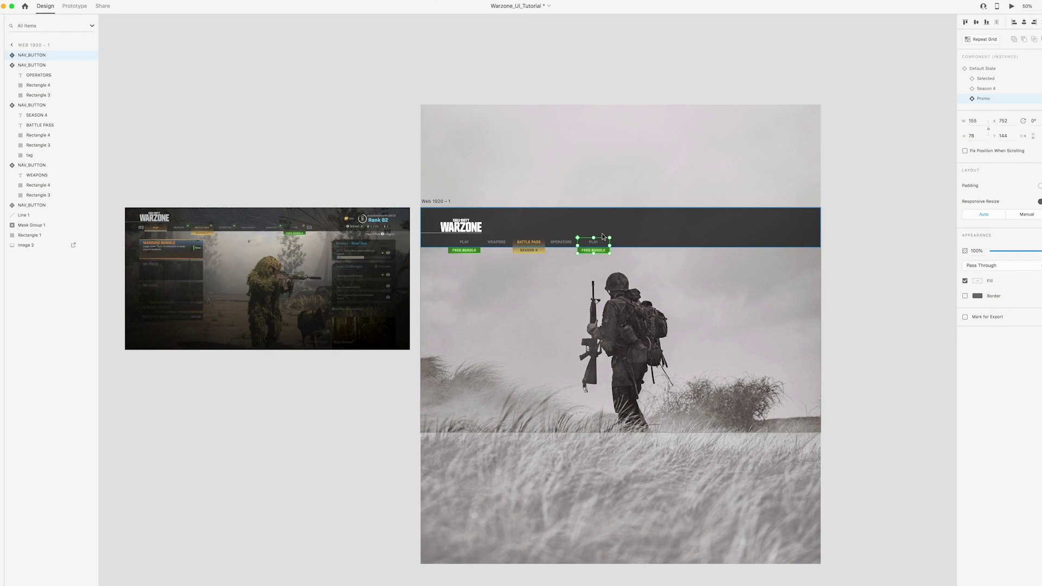
double_click(593, 242)
double_click(594, 242)
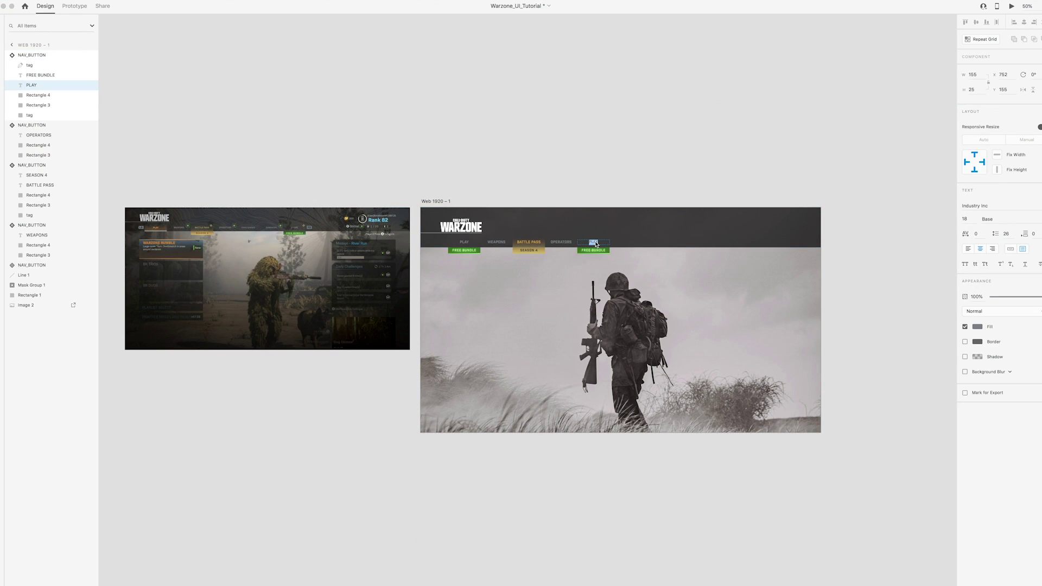
text(C)
key(super+z)
key(Escape)
click(598, 243)
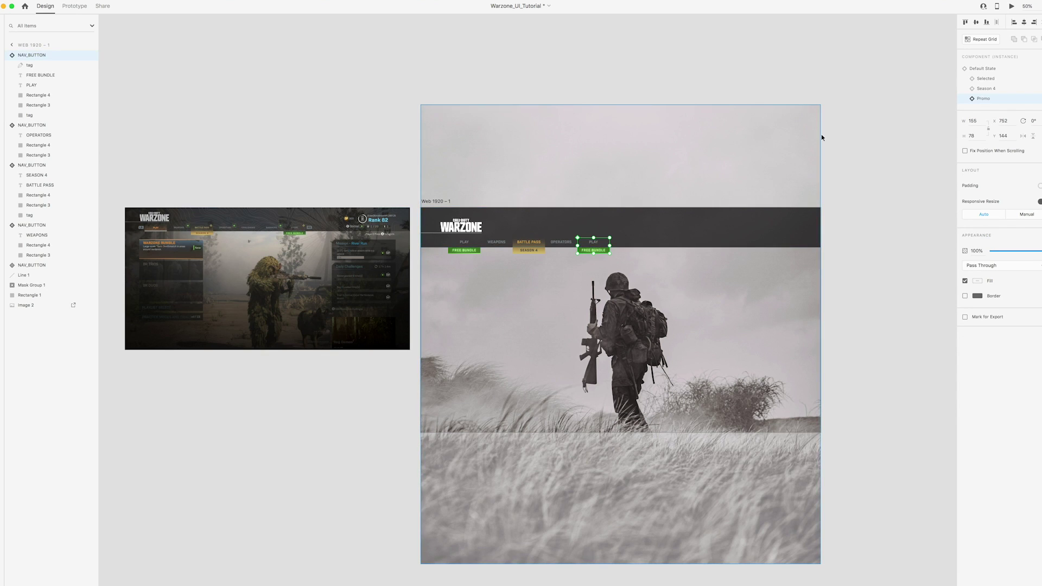
click(985, 79)
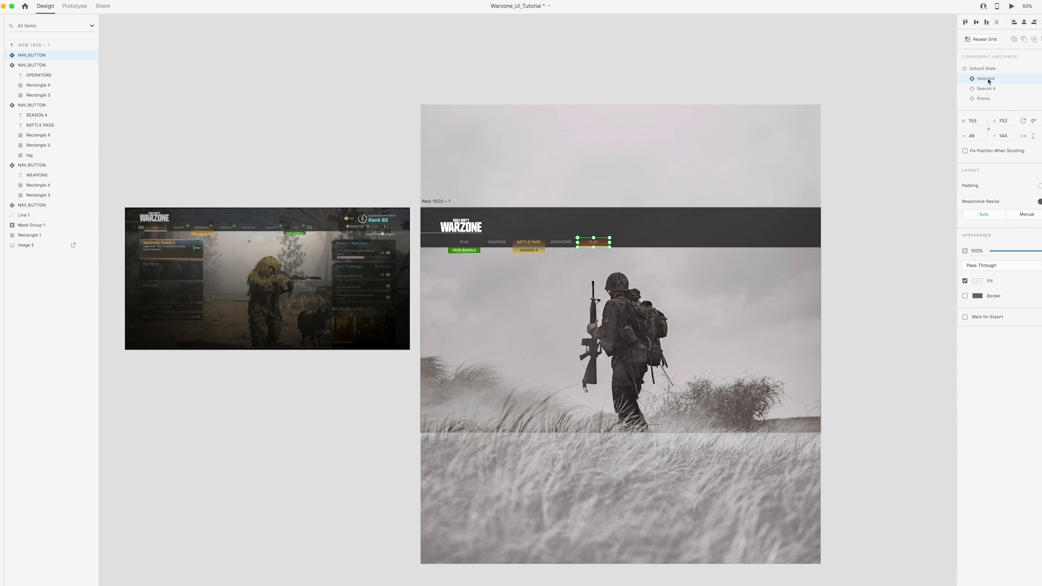
double_click(593, 242)
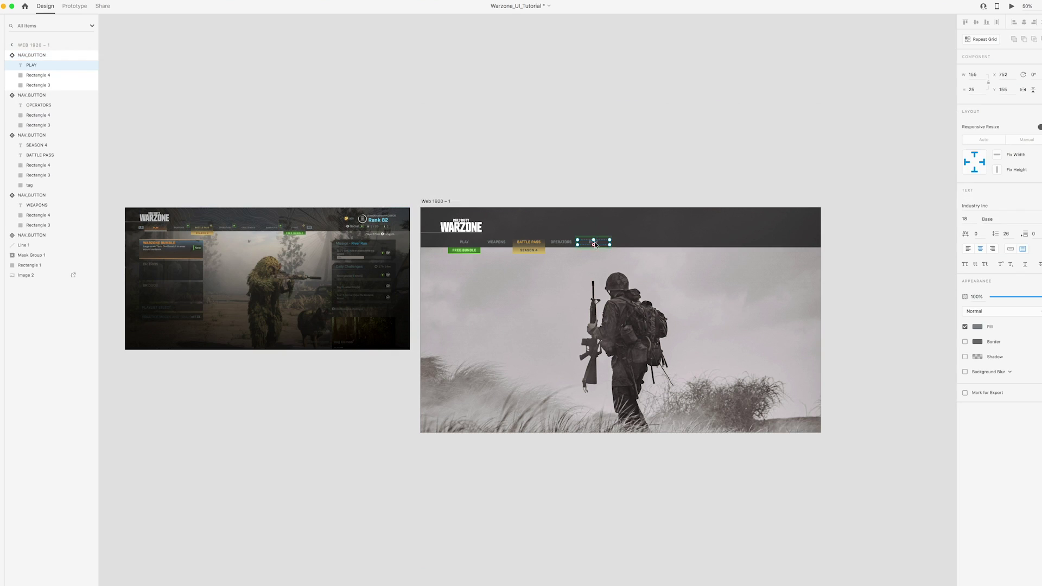
double_click(593, 242)
text(CHALLENGES)
key(Escape)
Duplicate the CHALLENGES button to its right and relabel the copy BARRACKS
drag(594, 242, 626, 243)
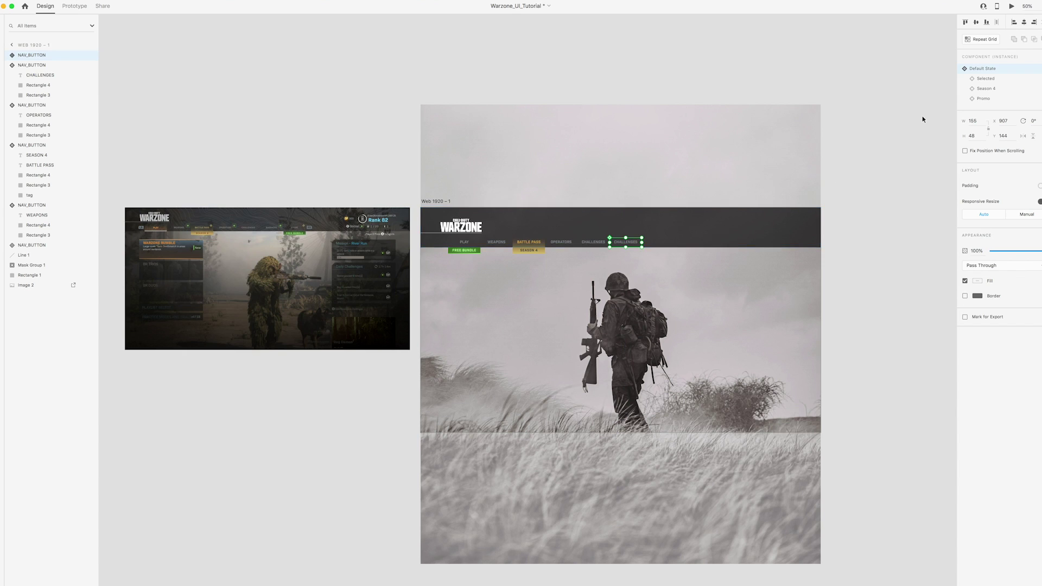
double_click(632, 244)
double_click(633, 244)
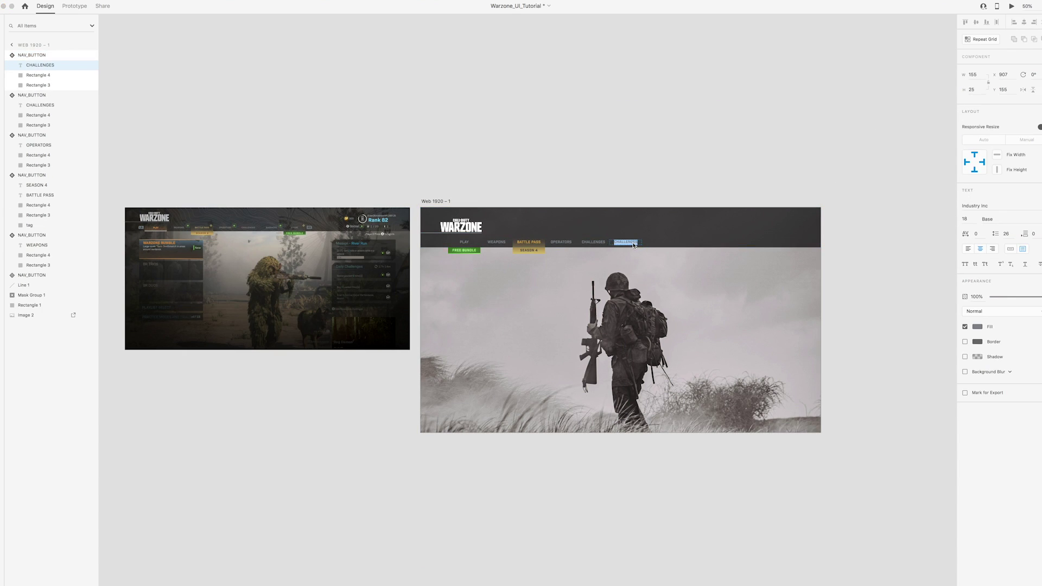
text(BARRACKS)
click(667, 151)
click(630, 241)
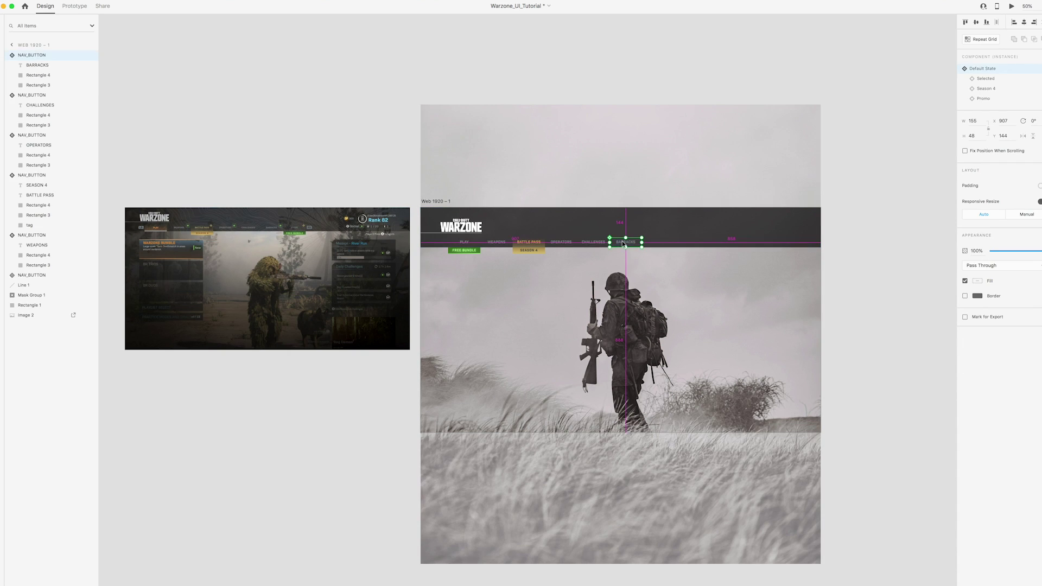
Add another copy right of BARRACKS with a FREE BUNDLE tag, labelled STORE
drag(631, 242, 663, 243)
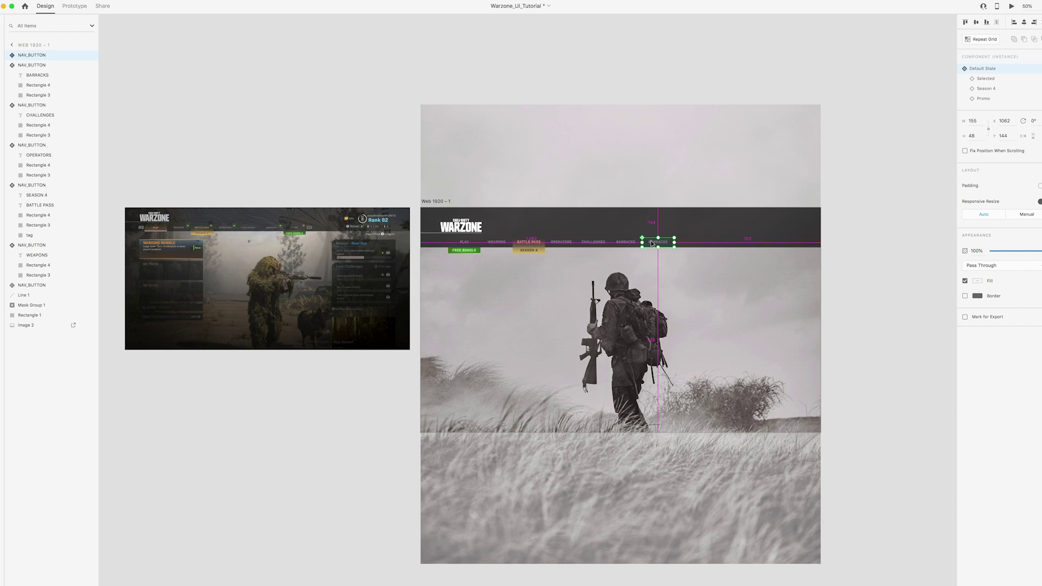
click(978, 101)
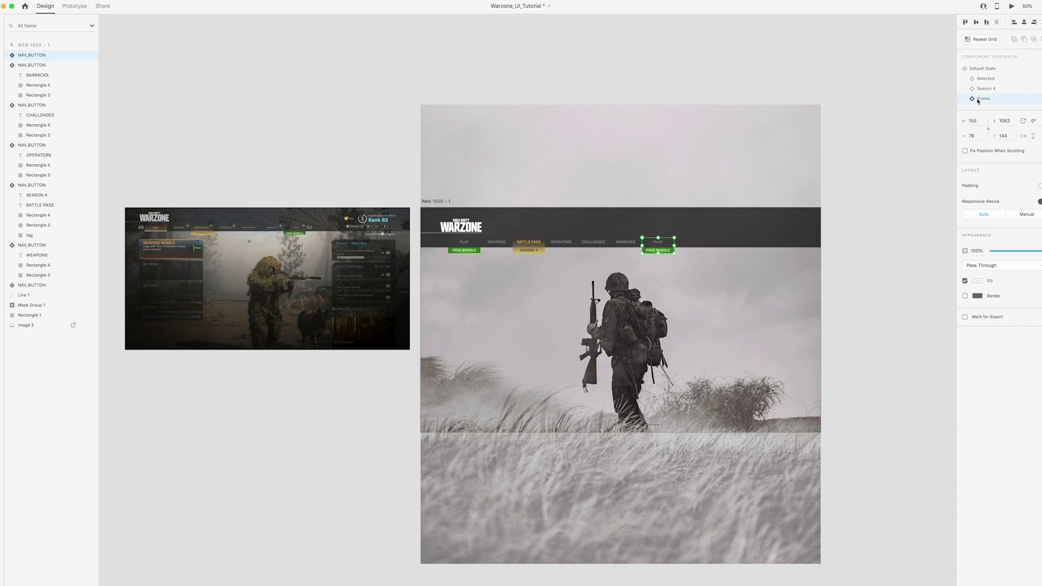
double_click(657, 246)
double_click(658, 243)
key(BackSpace)
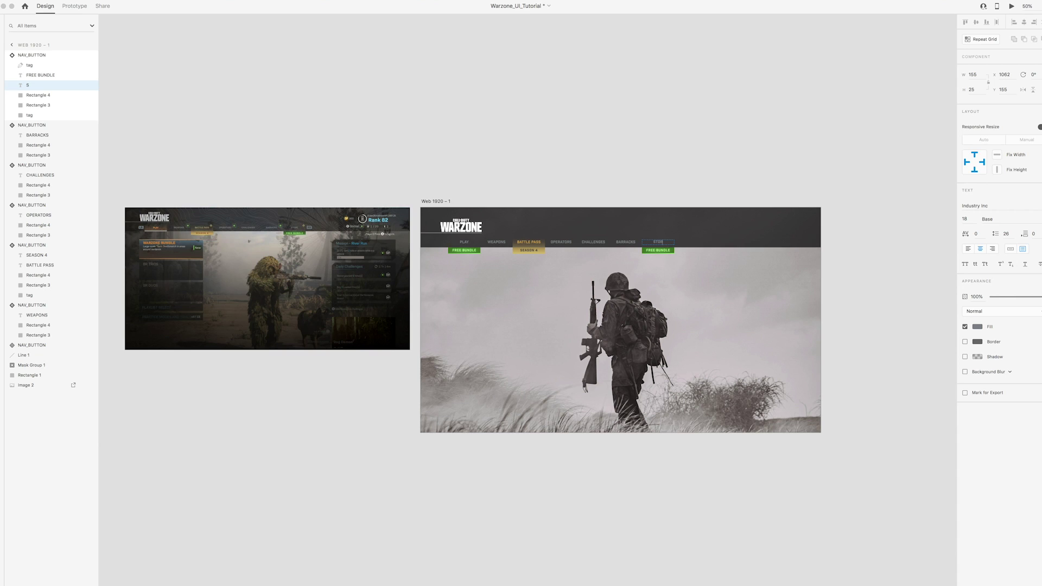
click(662, 162)
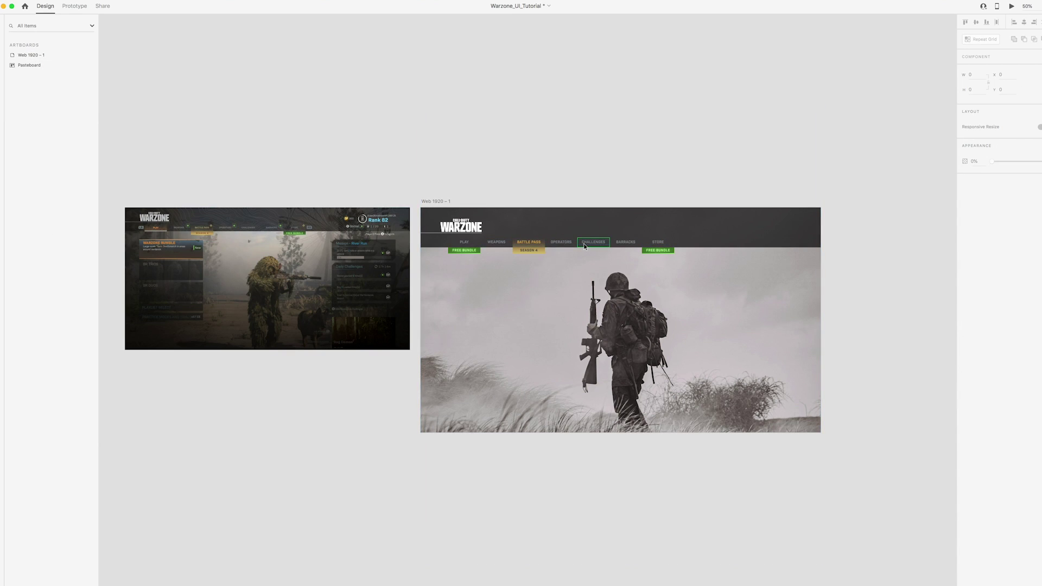
At 100% zoom, shift the WEAPONS through STORE buttons right to widen the first gap
key(super+1)
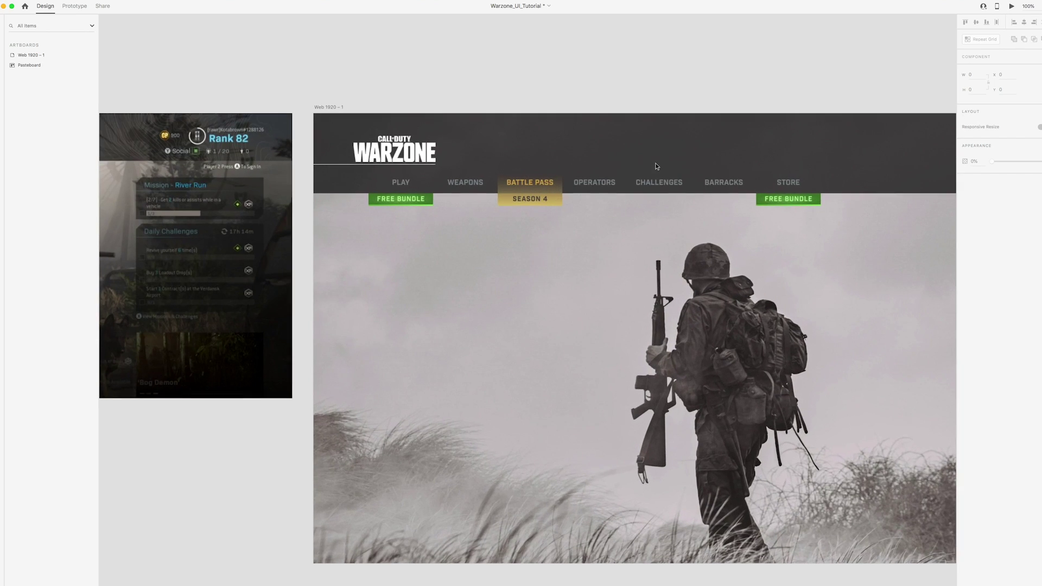
click(364, 188)
click(418, 189)
shift+click(488, 184)
shift+click(552, 184)
shift+click(611, 188)
shift+click(681, 184)
drag(440, 185, 447, 185)
Move OPERATORS, CHALLENGES, BARRACKS and STORE 20 px to the right
click(546, 83)
click(497, 183)
shift+click(548, 185)
shift+click(624, 185)
shift+click(689, 184)
drag(518, 185, 709, 186)
Fine-tune spacing of CHALLENGES, BARRACKS and STORE, then select WEAPONS, BATTLE PASS and OPERATORS
click(569, 183)
shift+click(642, 184)
shift+click(700, 184)
click(627, 180)
shift+click(705, 181)
click(703, 184)
click(358, 181)
shift+click(431, 181)
shift+click(505, 181)
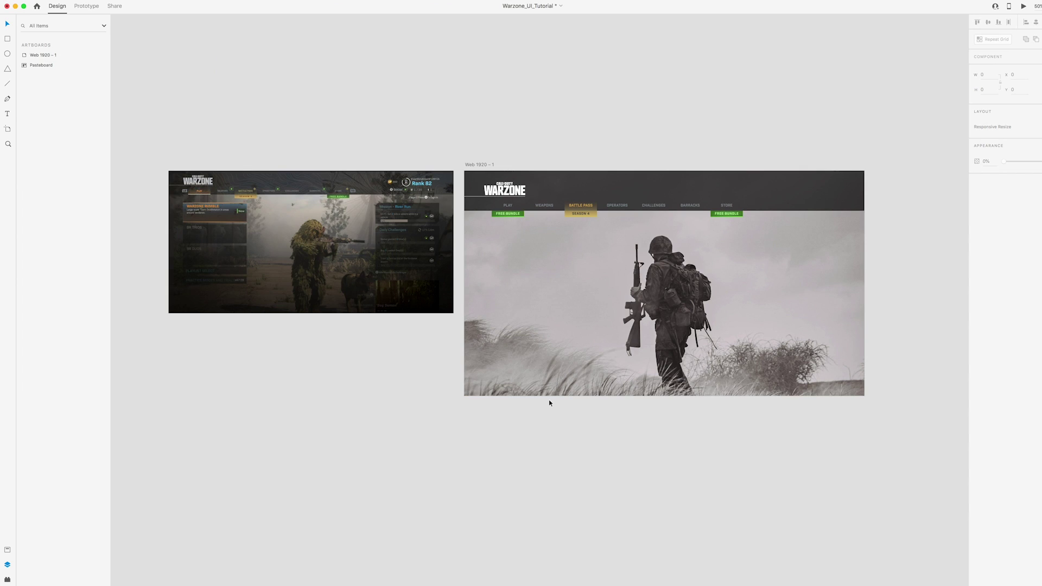
click(508, 212)
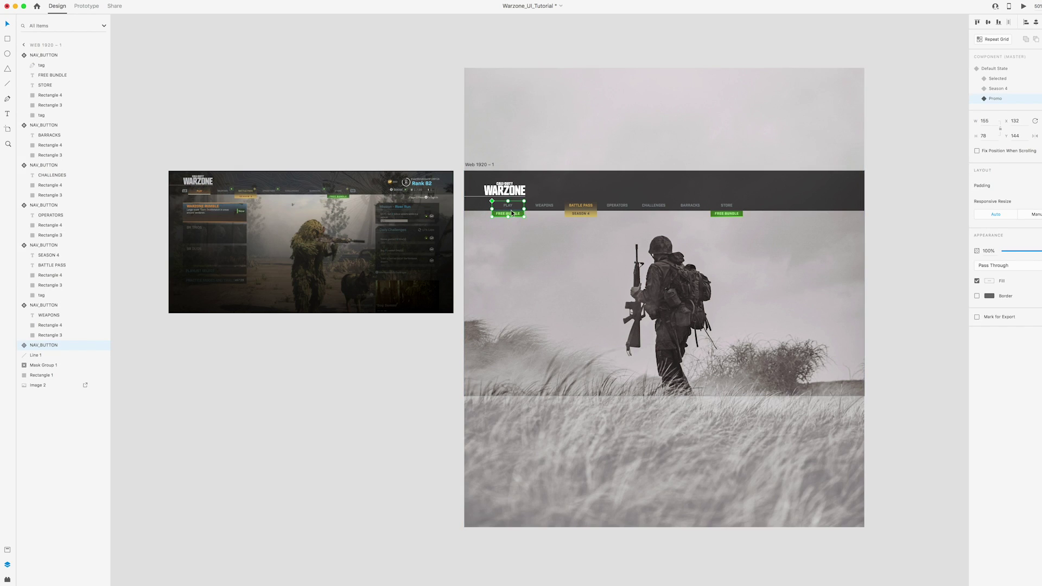
click(545, 209)
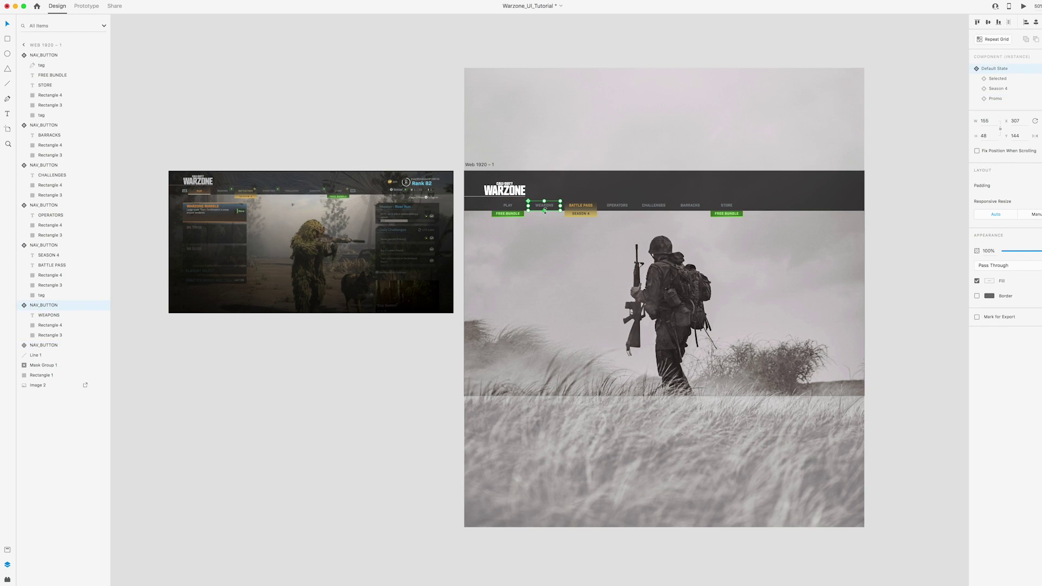
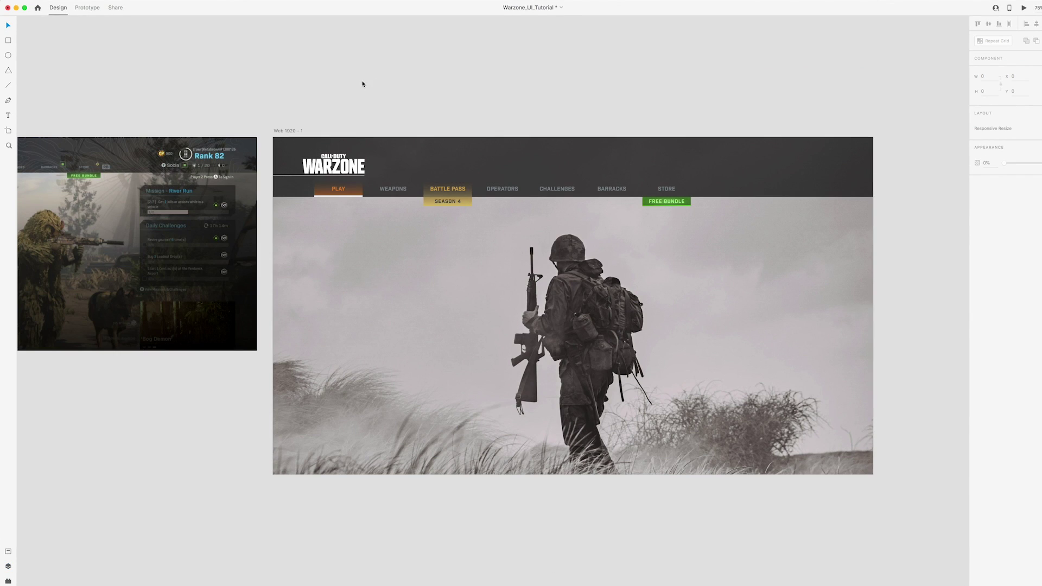
Select the nav bar's background, logo and buttons and ungroup them
drag(362, 84, 409, 104)
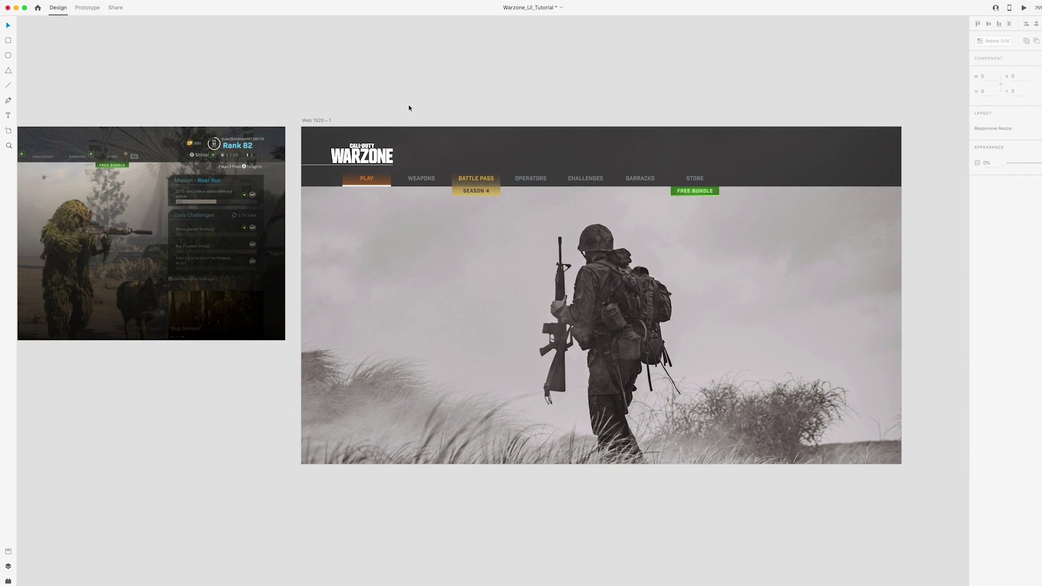
drag(313, 92, 823, 199)
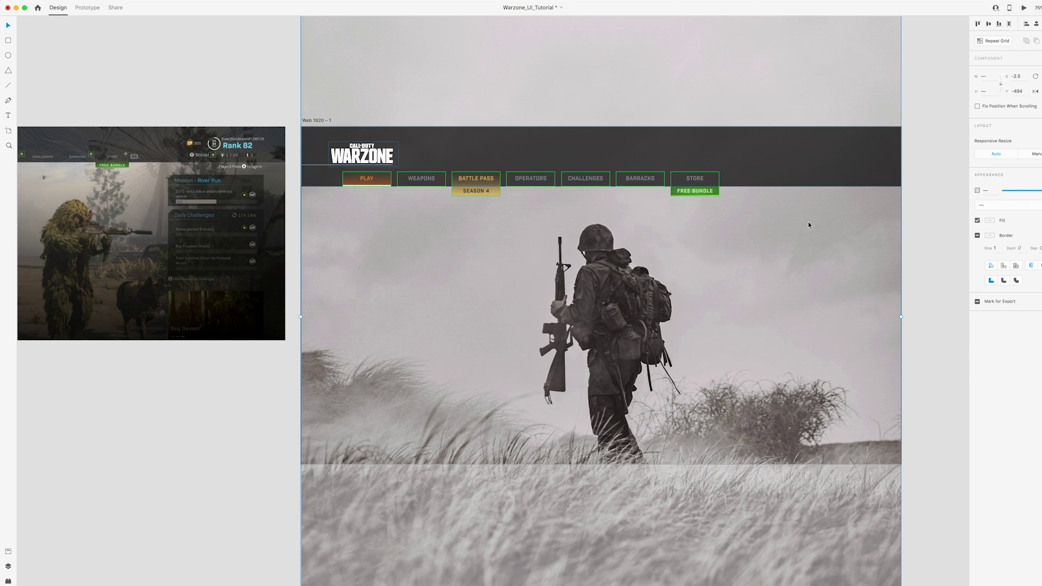
right_click(465, 143)
click(486, 214)
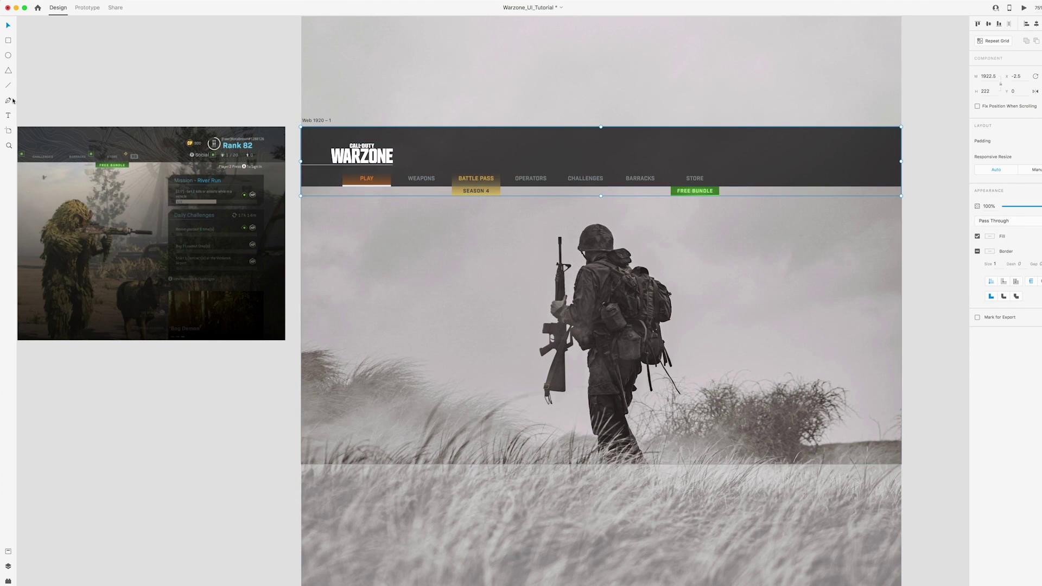
Rename the Group 1 layer to 'Navigation' and check its visibility
click(9, 567)
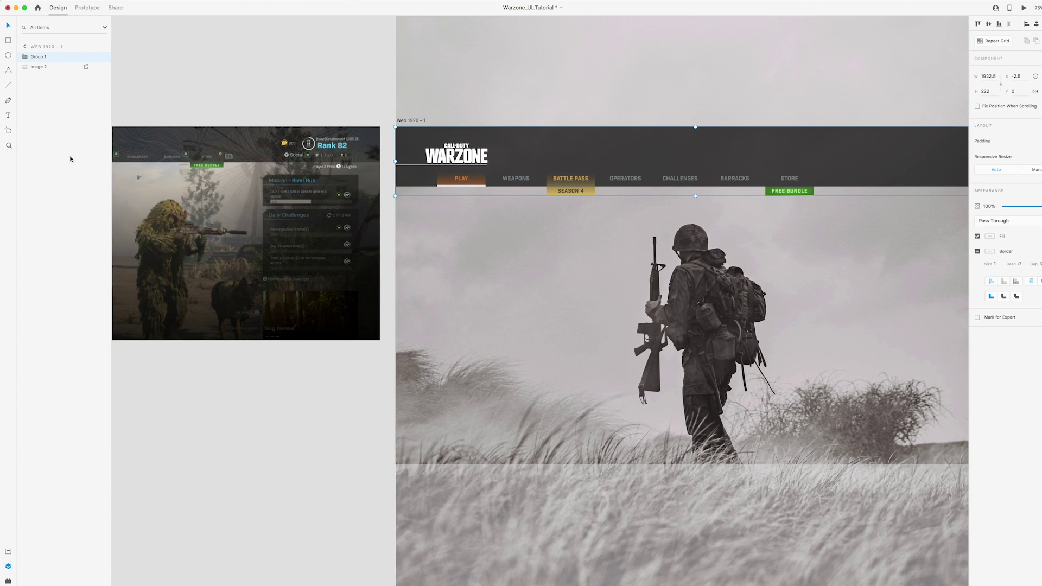
double_click(39, 58)
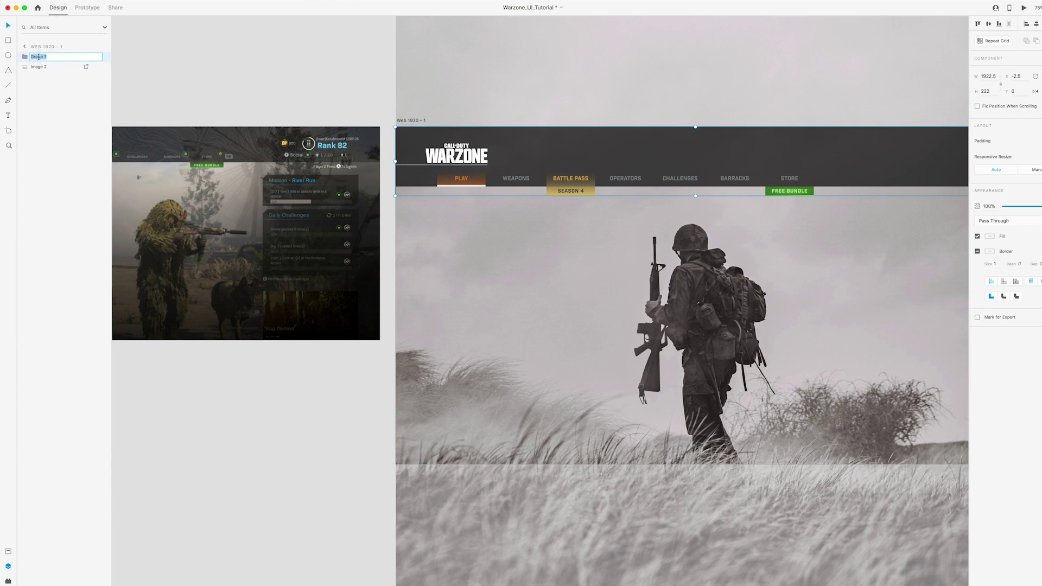
text(Navigation)
key(Return)
click(103, 56)
click(103, 57)
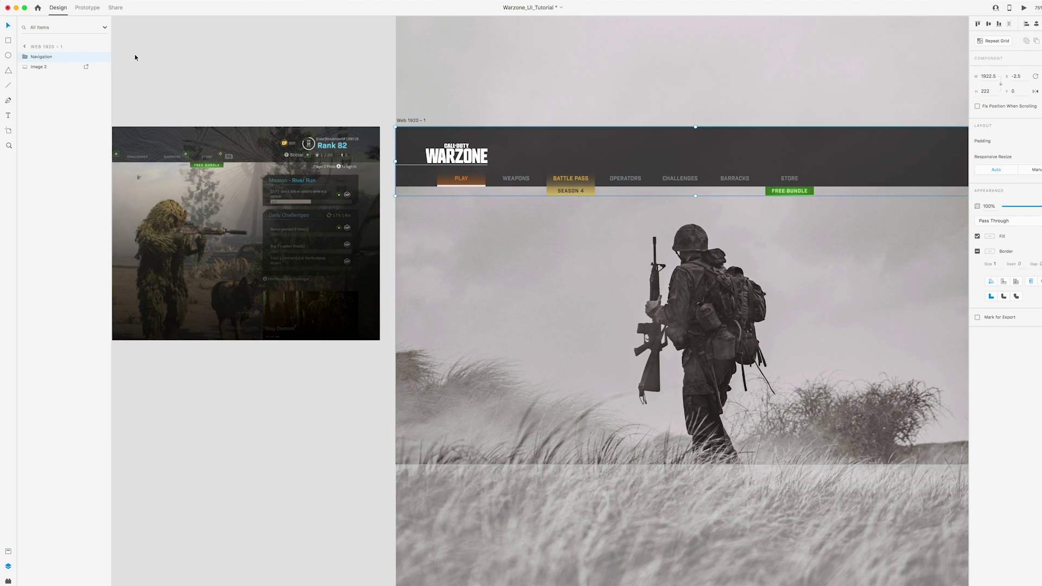
click(135, 57)
Rename the background image layer Image 2 to 'bf image'
drag(302, 69, 209, 63)
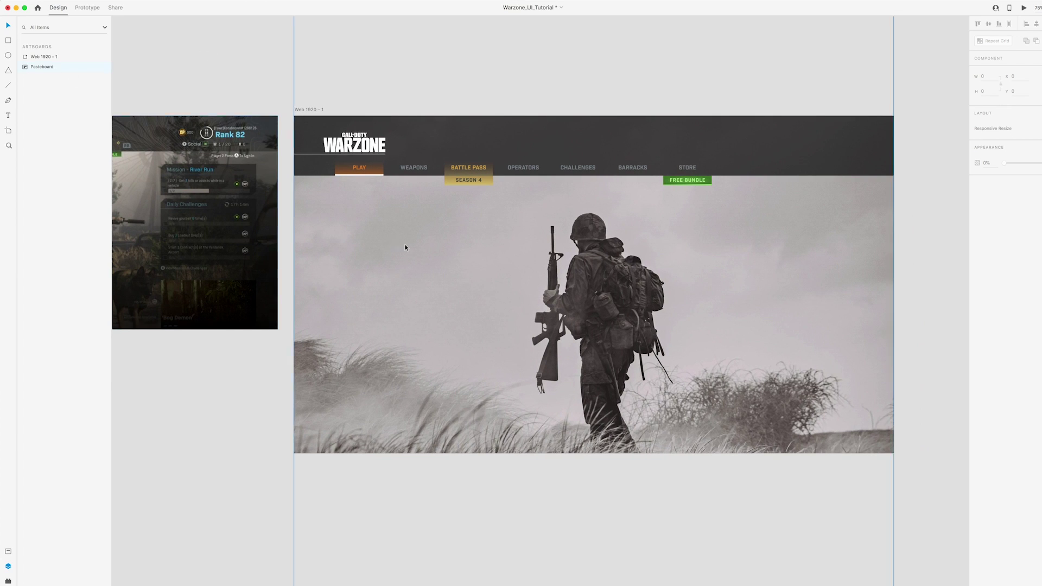
click(405, 247)
double_click(46, 67)
text(bf image)
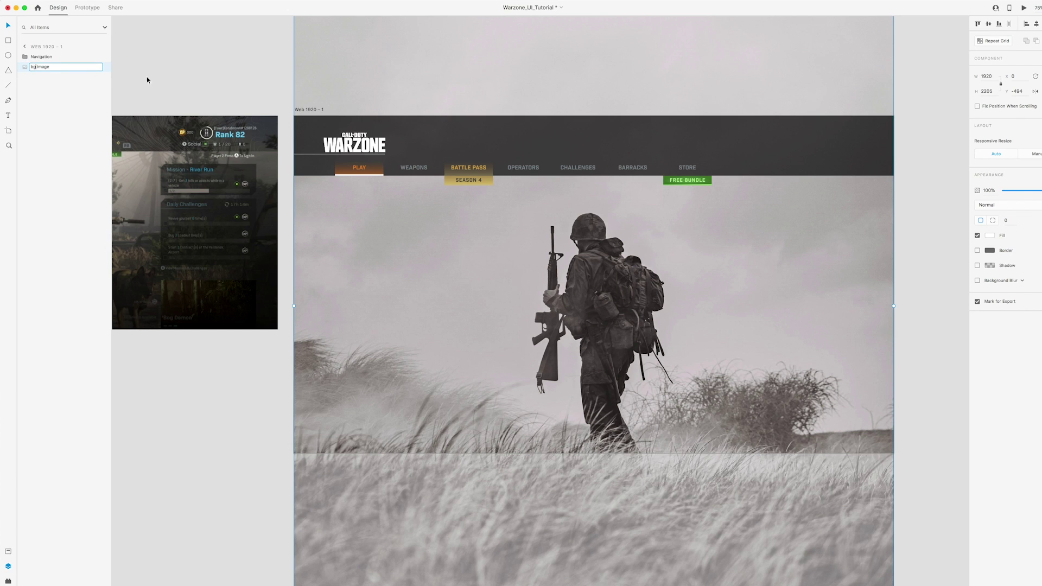
click(234, 81)
drag(236, 82, 523, 223)
key(super+minus)
key(super+equal)
key(super+equal)
key(super+equal)
Zoom into the reference screenshot and pan to the LB badge in close-up
drag(243, 161, 313, 217)
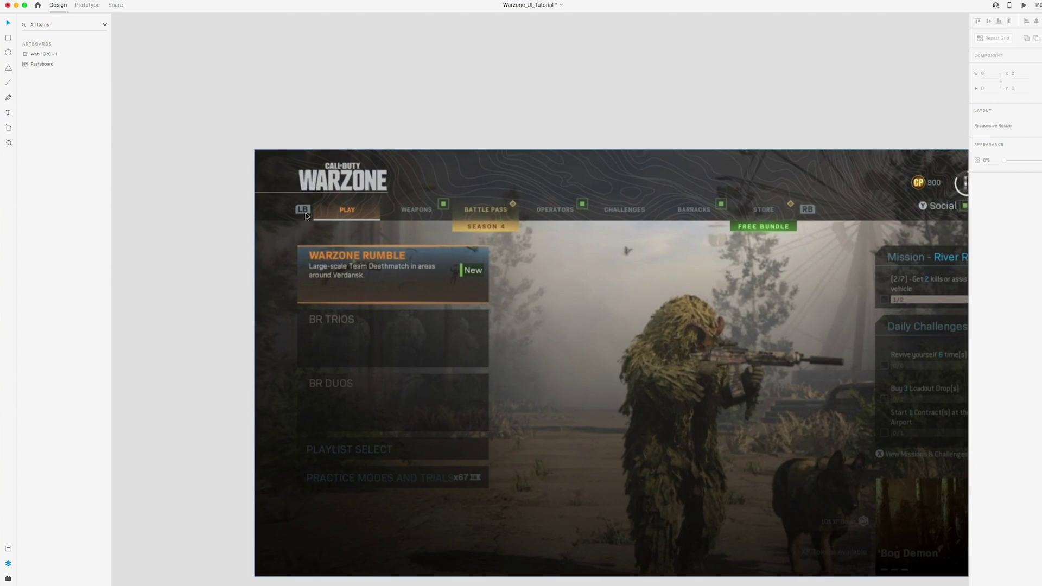
scroll(543, 215, right, 2)
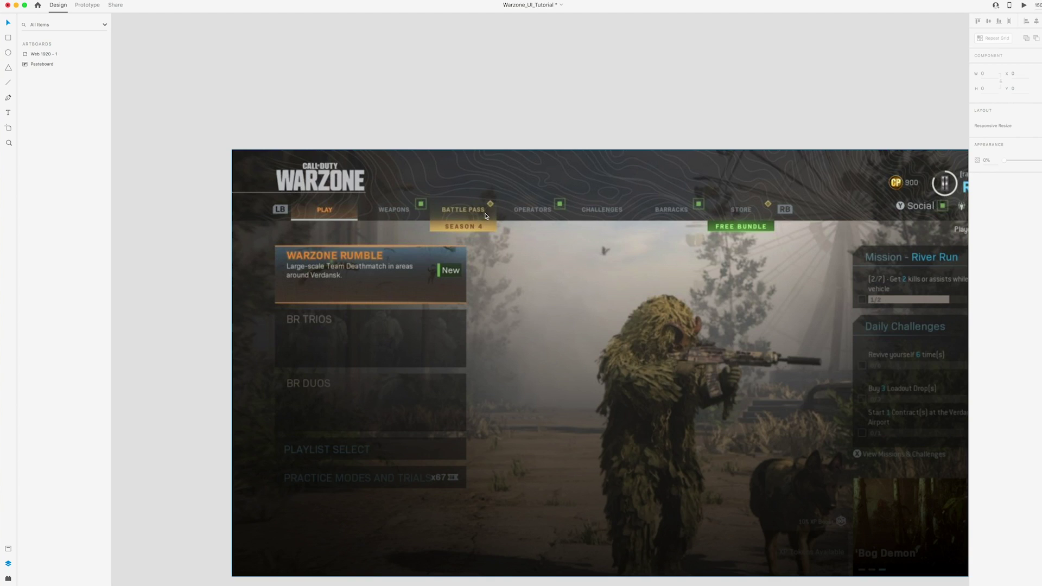
drag(415, 222, 502, 232)
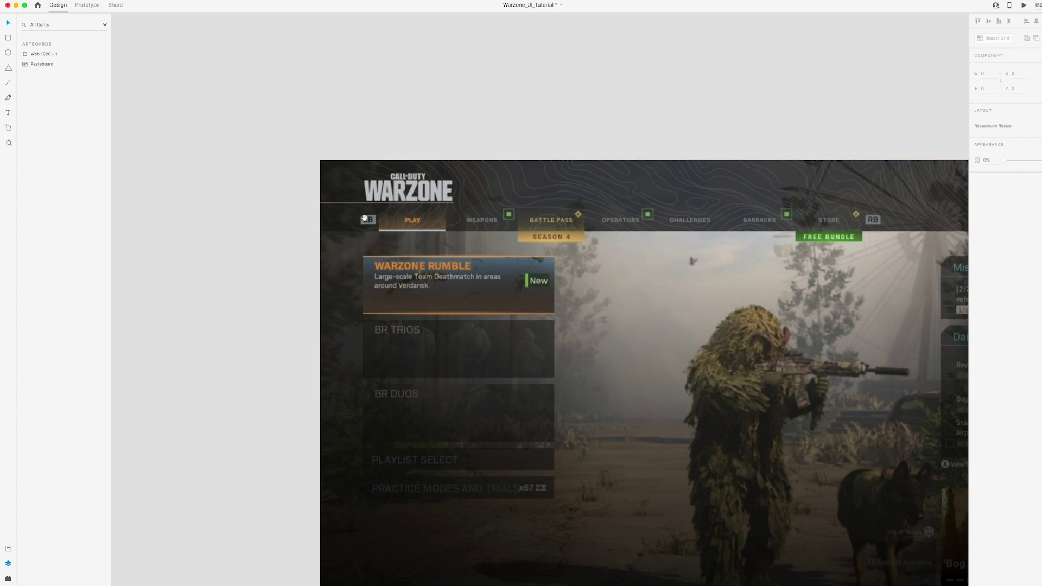
drag(363, 221, 448, 248)
scroll(448, 248, up, 5)
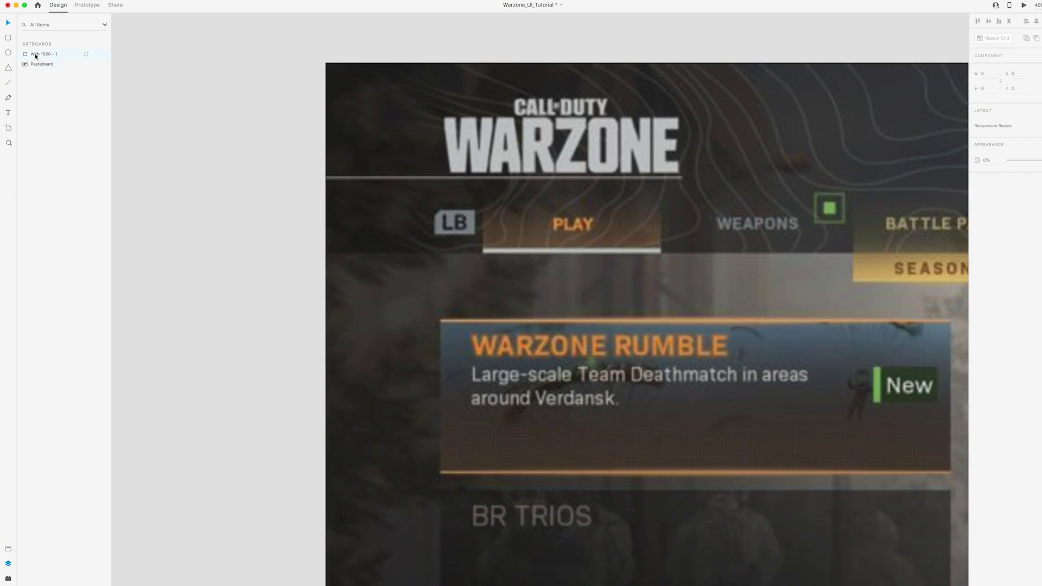
Draw a small rectangle left of the LB badge, filled with the badge's sampled grey
click(8, 38)
drag(370, 207, 411, 232)
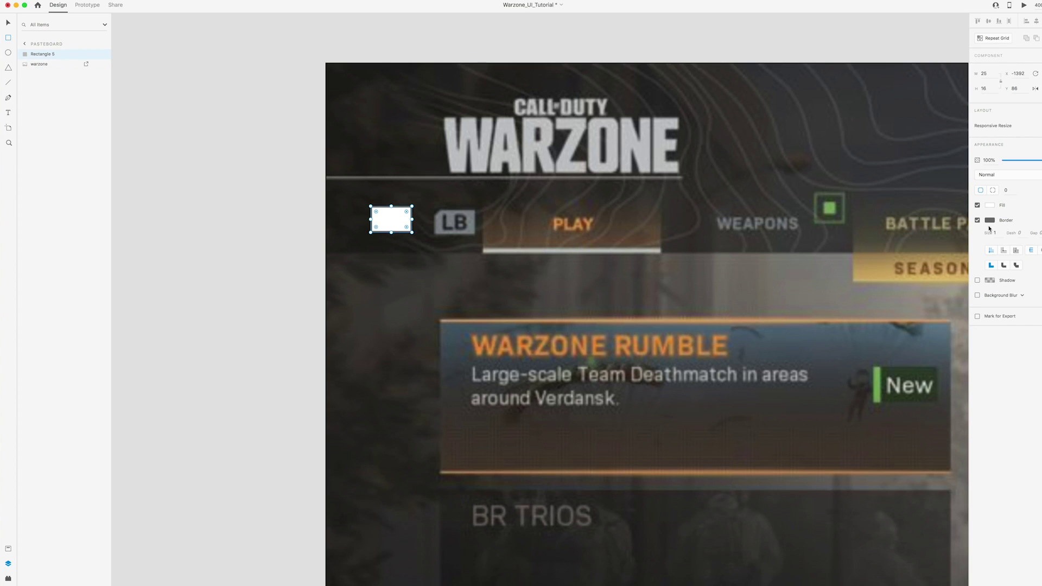
click(988, 205)
click(972, 239)
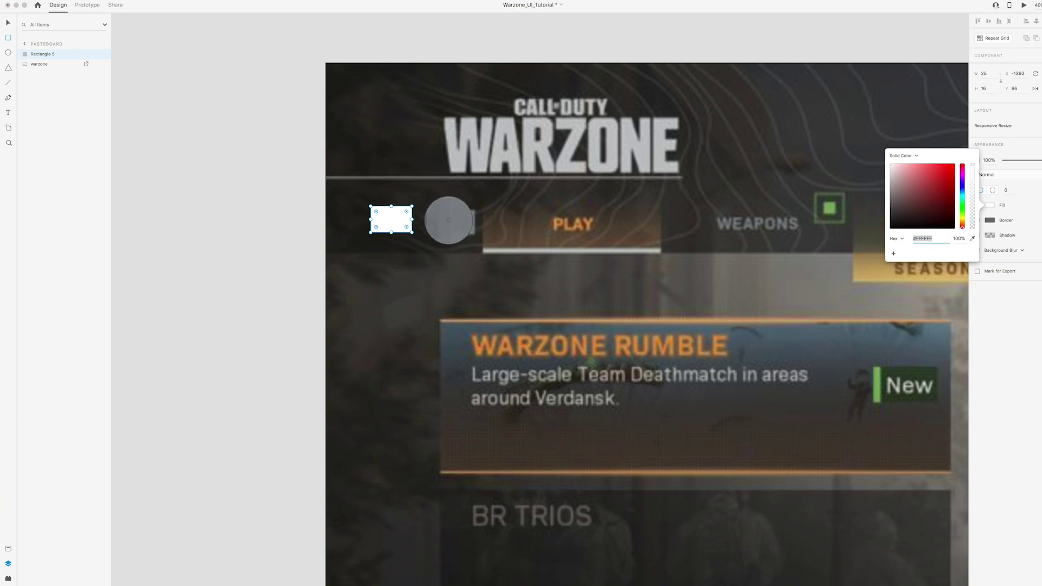
click(456, 223)
click(9, 22)
drag(390, 220, 391, 220)
Switch to per-corner radius and round only the top-left corner to 3
click(993, 191)
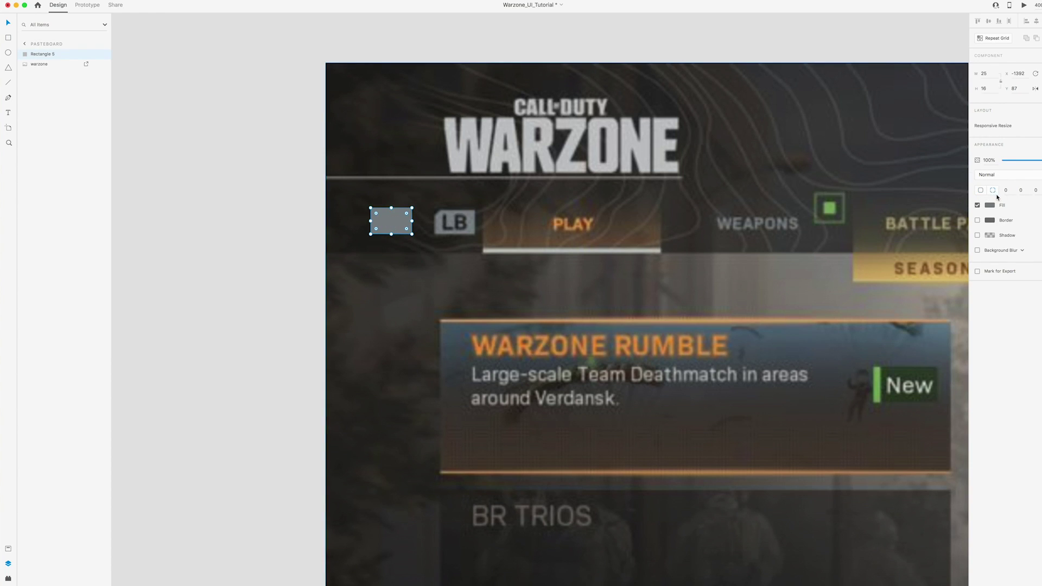
click(994, 193)
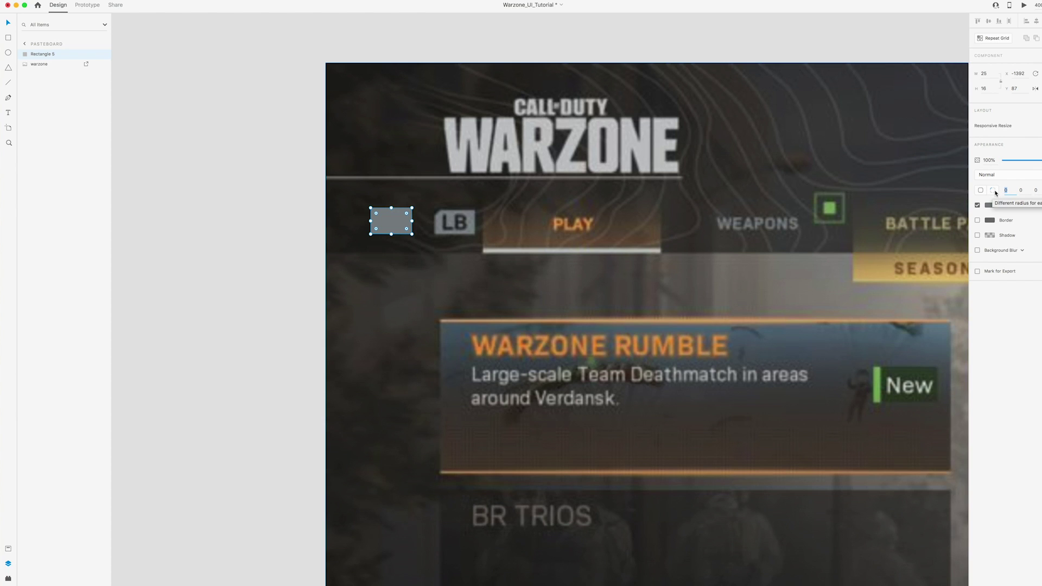
text(3)
key(Return)
click(251, 202)
scroll(266, 202, left, 1)
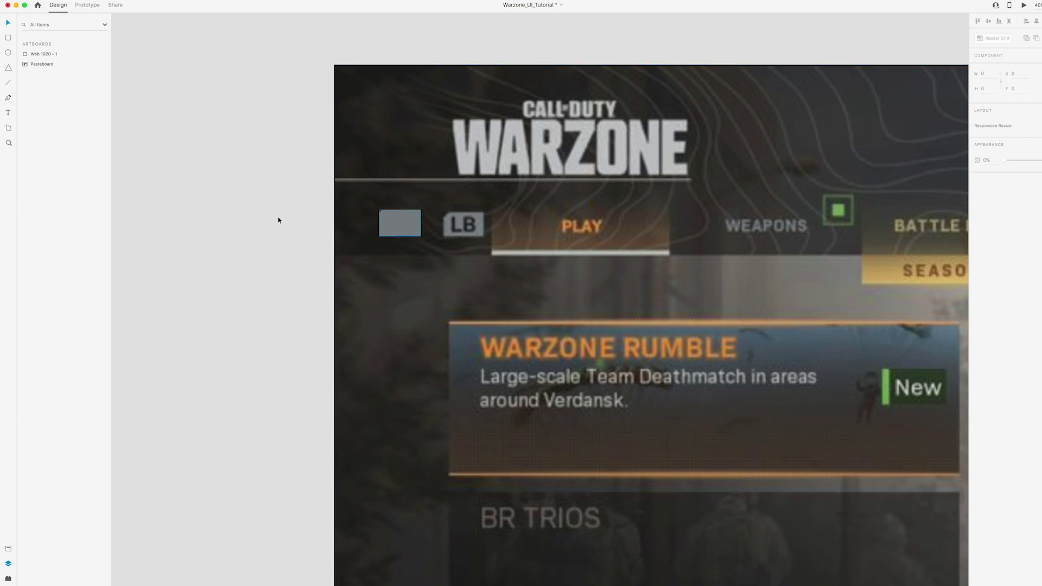
scroll(267, 216, left, 1)
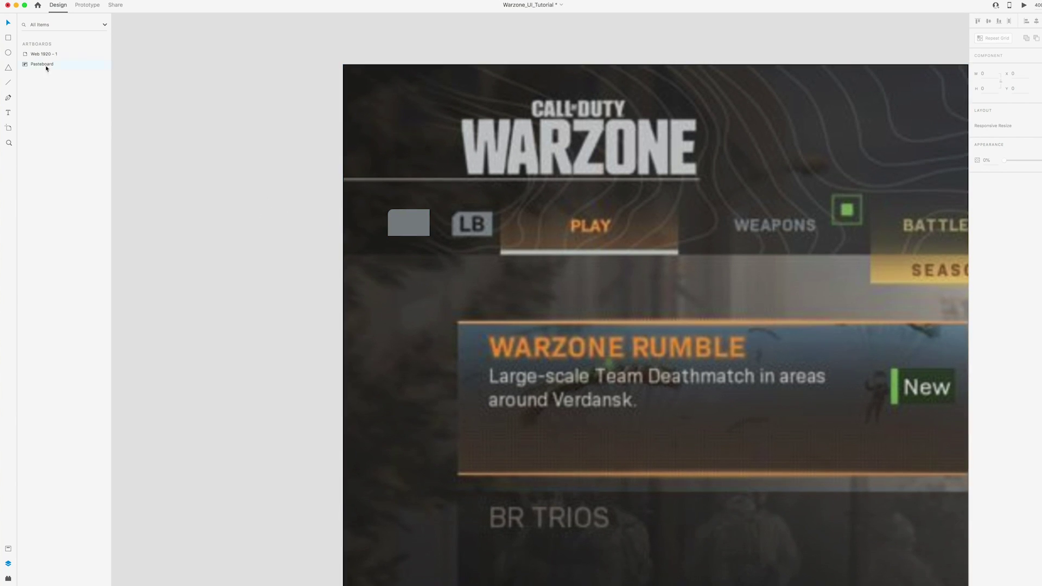
Trace a closed pen path around the LB badge with a bevelled top-left corner
click(8, 97)
click(451, 235)
click(451, 218)
click(458, 211)
click(493, 211)
click(492, 235)
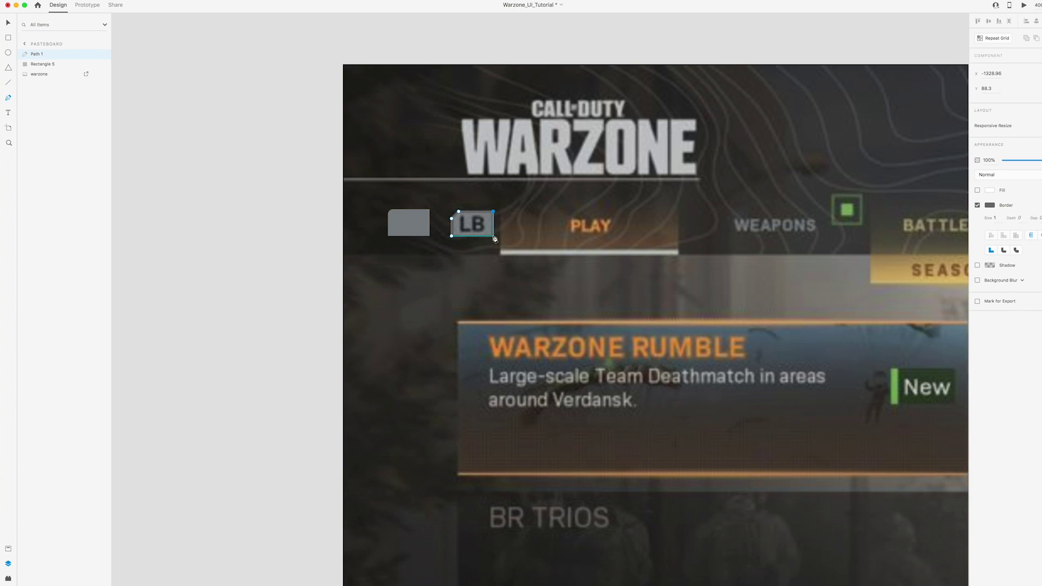
click(451, 235)
Remove the traced shape's border and give it a grey fill
click(977, 205)
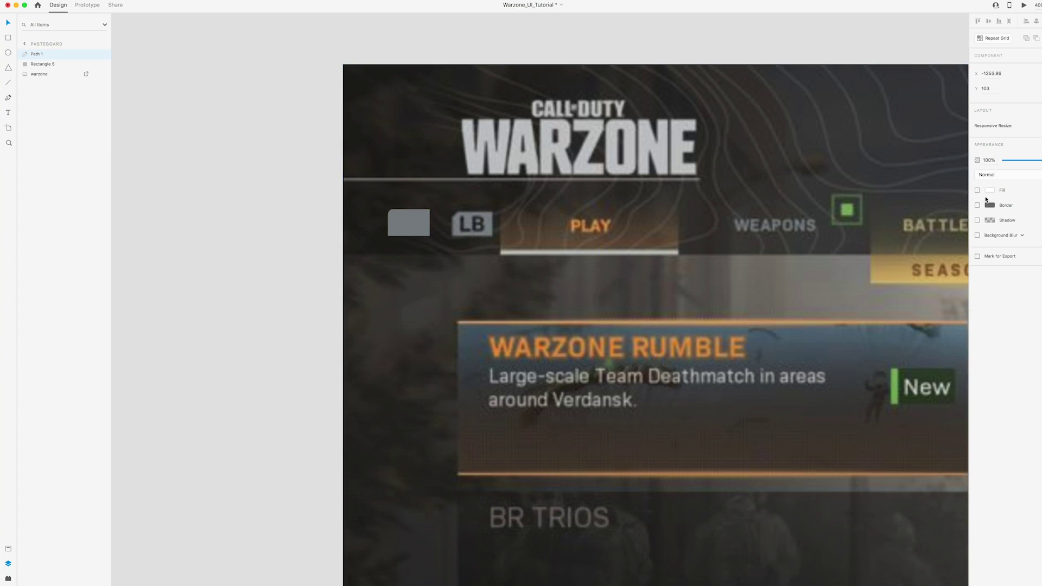
click(989, 190)
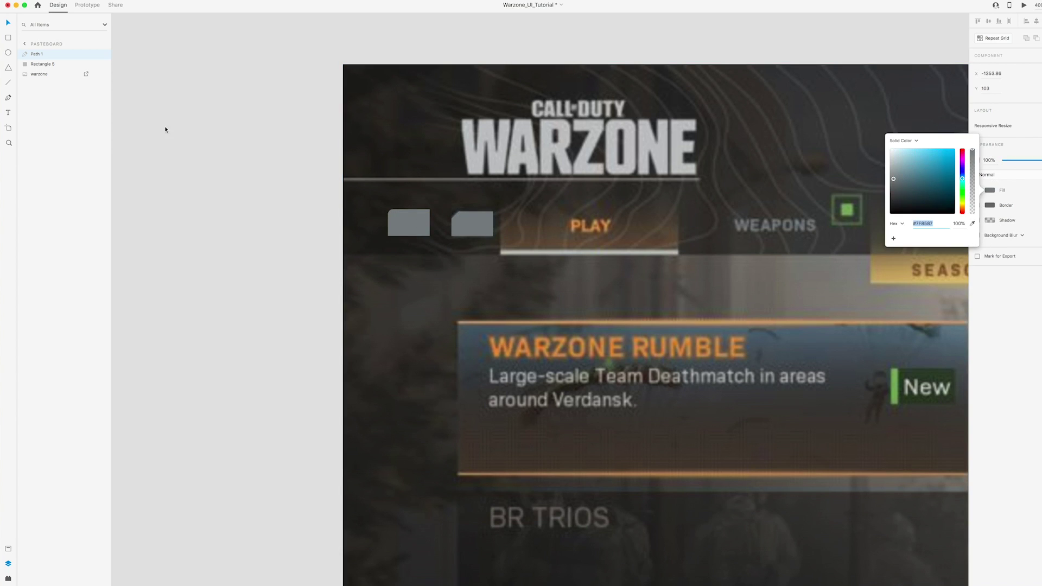
click(10, 24)
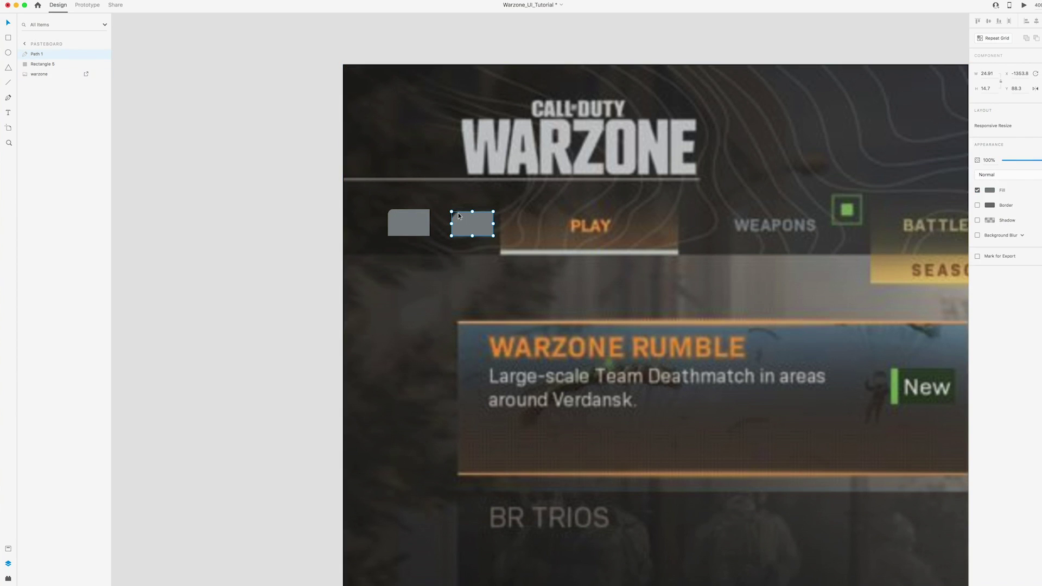
scroll(458, 216, up, 5)
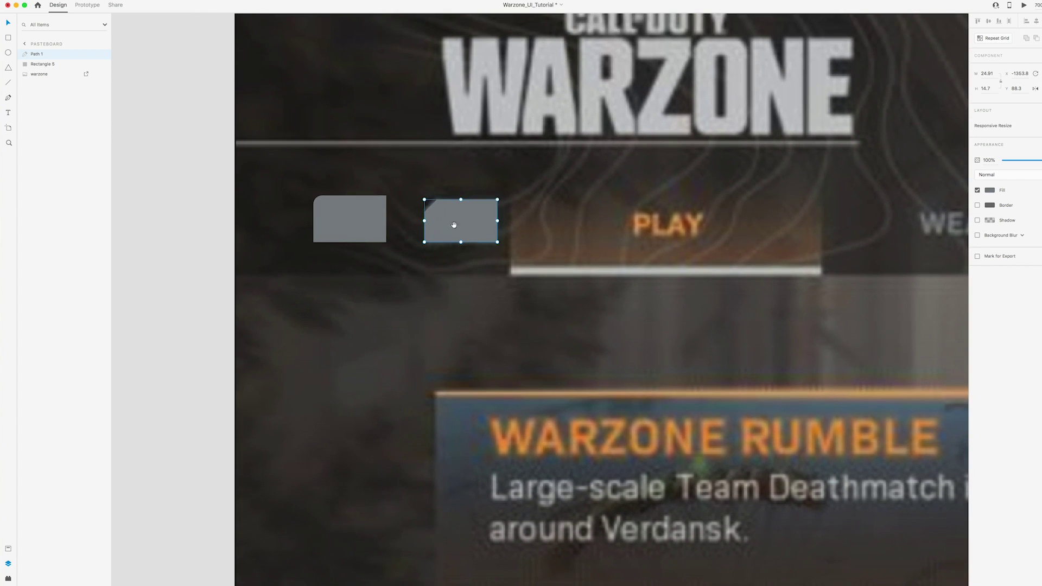
double_click(437, 203)
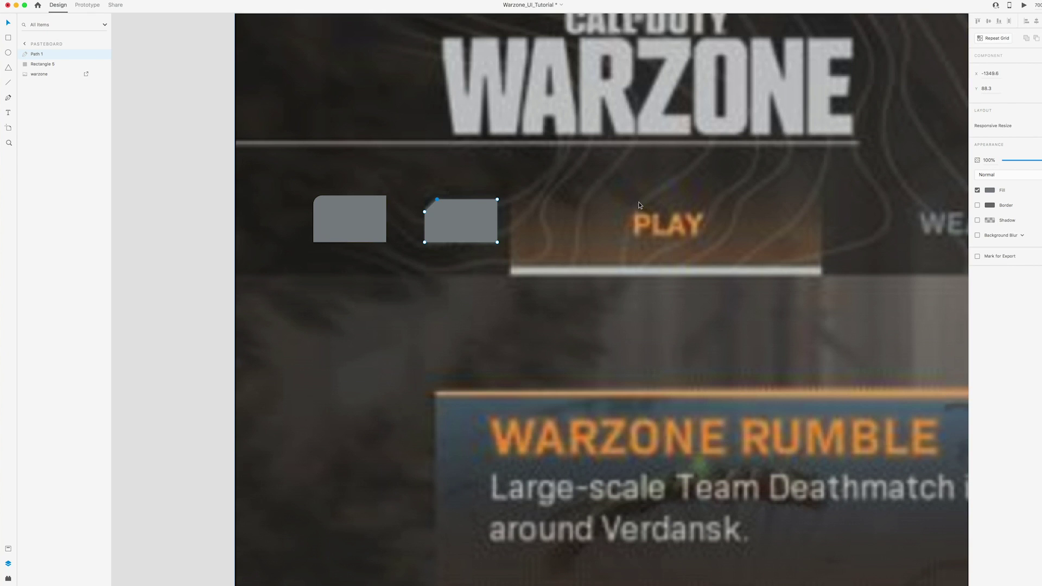
In Adobe Illustrator, draw a closed pen shape with a bevelled top-left corner
key(Escape)
click(423, 574)
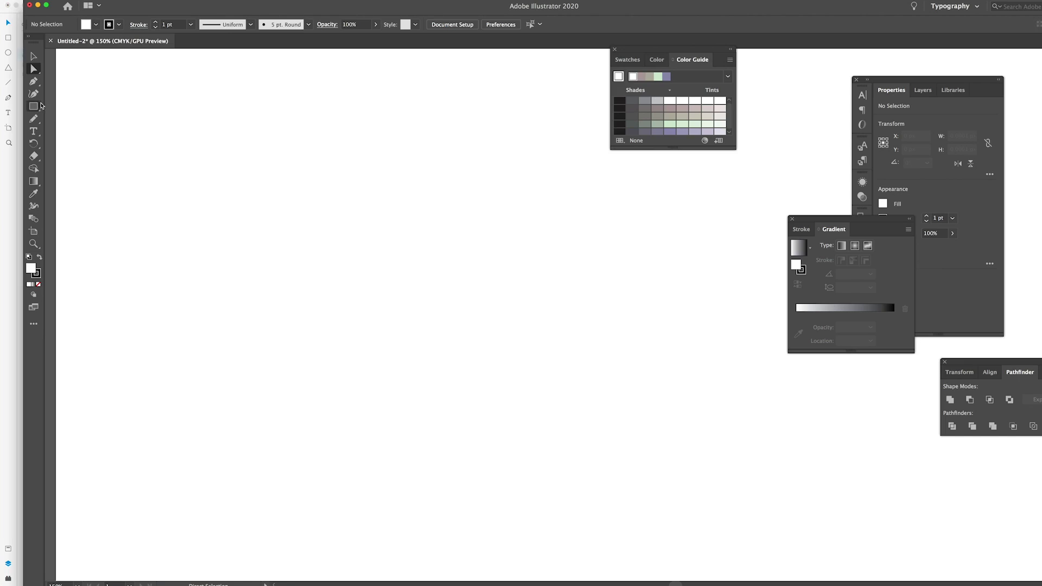
click(33, 81)
click(404, 268)
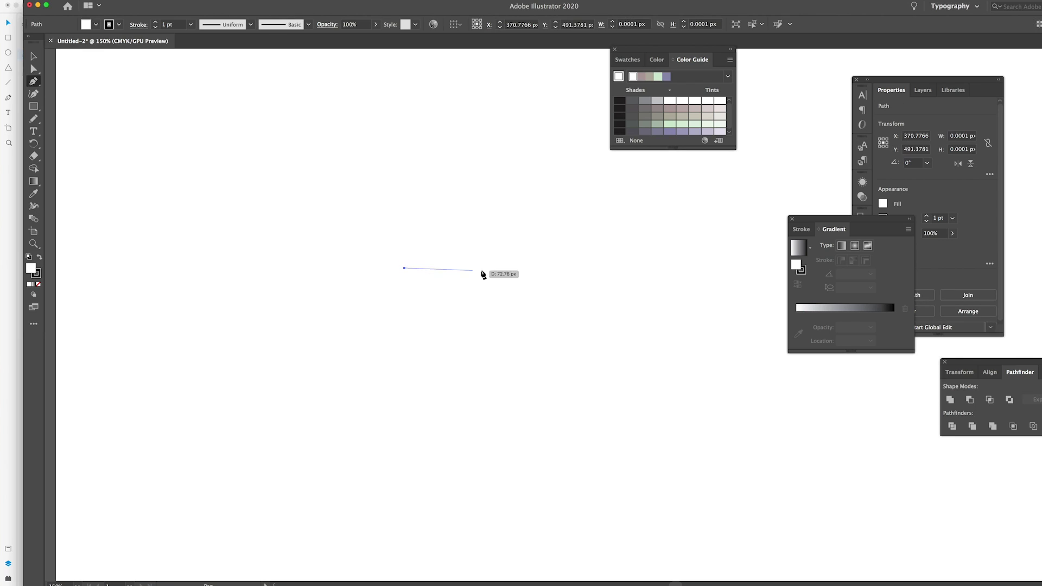
click(492, 268)
click(492, 221)
click(424, 222)
click(403, 237)
click(404, 268)
Select the bevelled path with Direct Selection at 100% zoom
click(33, 56)
click(321, 131)
click(33, 69)
click(399, 231)
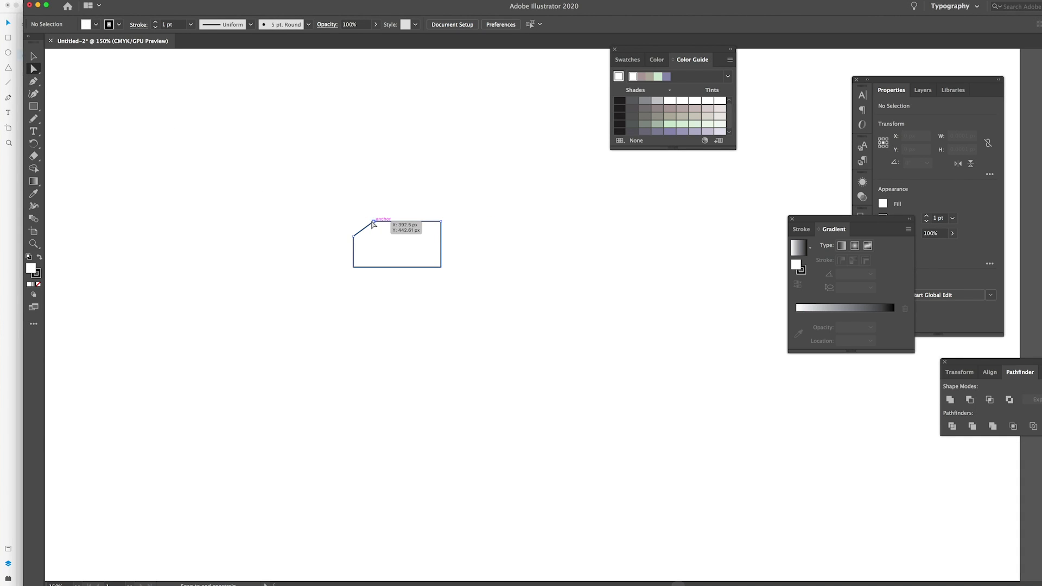
key(super+minus)
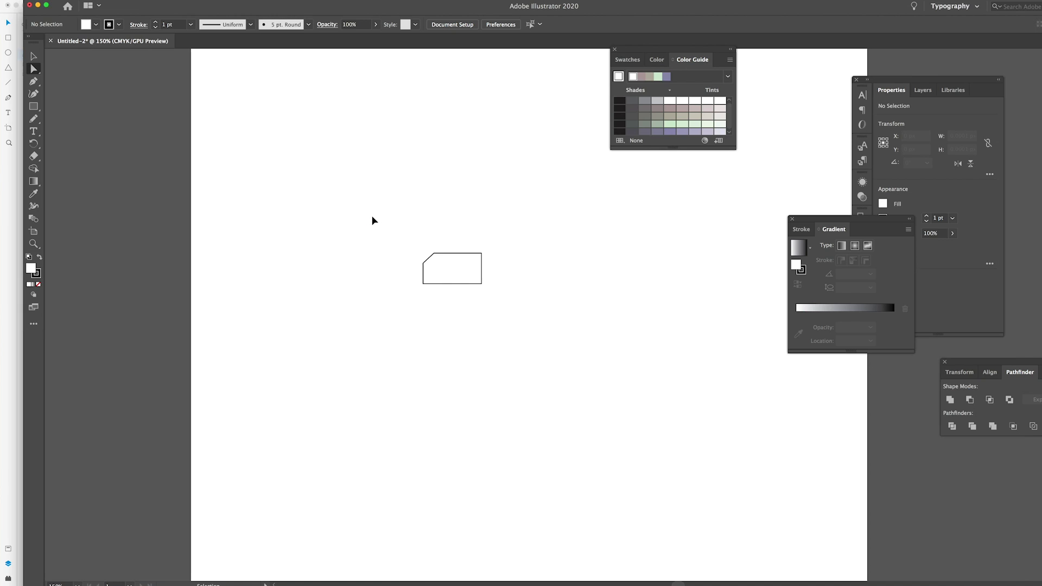
key(super+minus)
key(super+1)
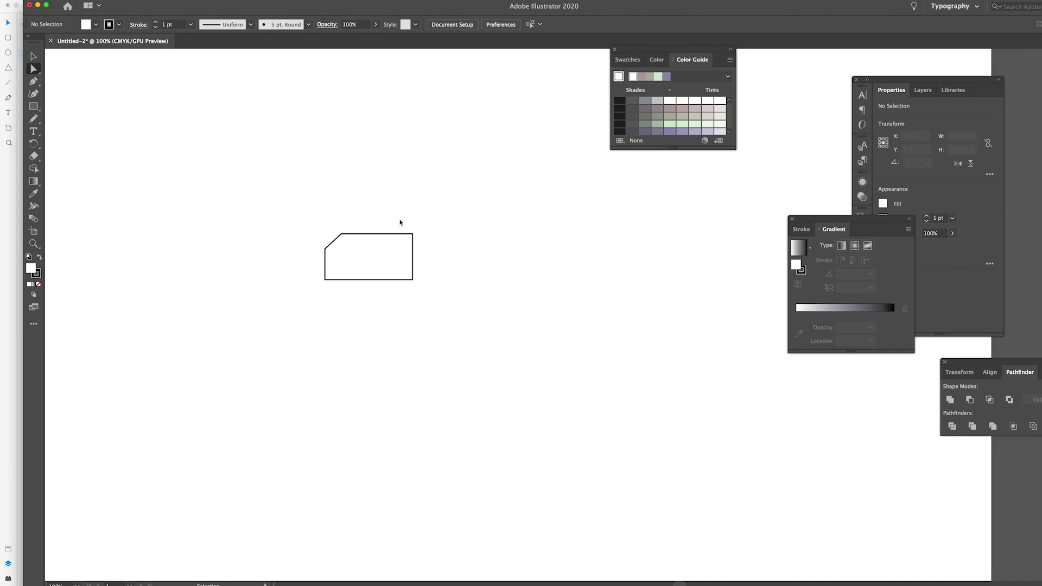
scroll(400, 223, up, 3)
Round the lower point of the bevel cut to an 8 px corner
click(341, 233)
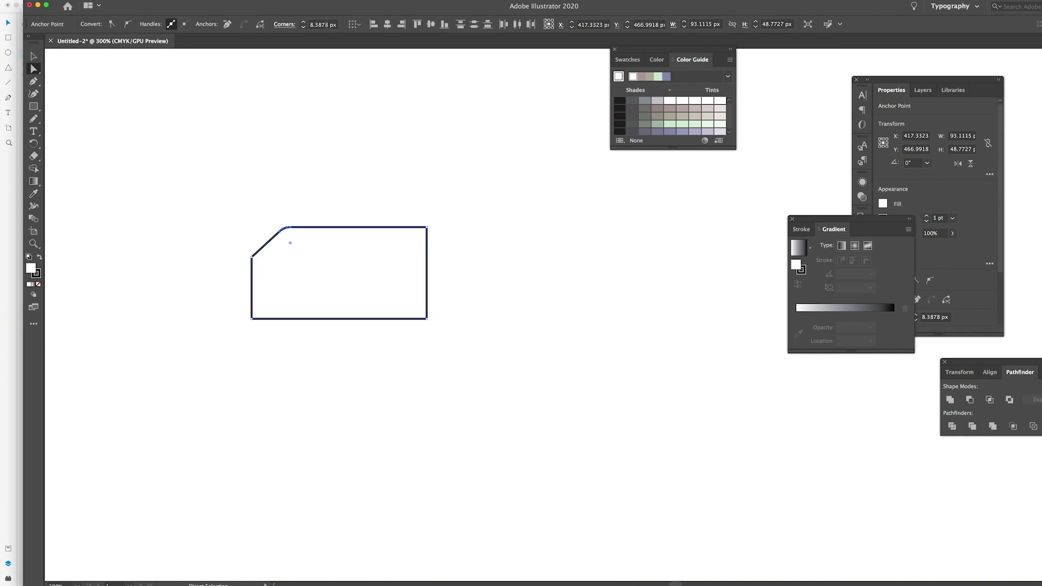
click(326, 25)
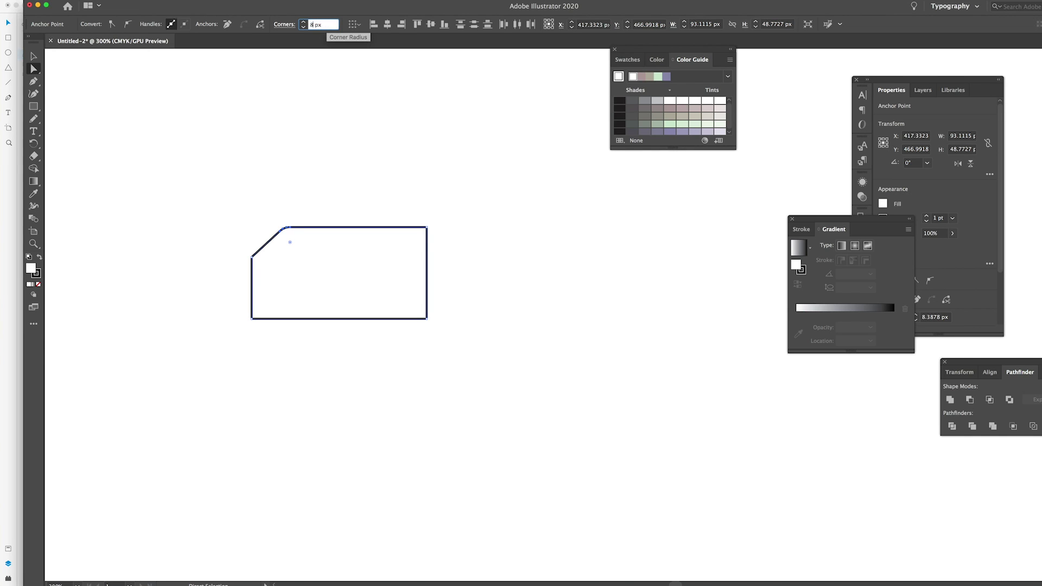
click(252, 257)
click(323, 25)
text(8)
key(Return)
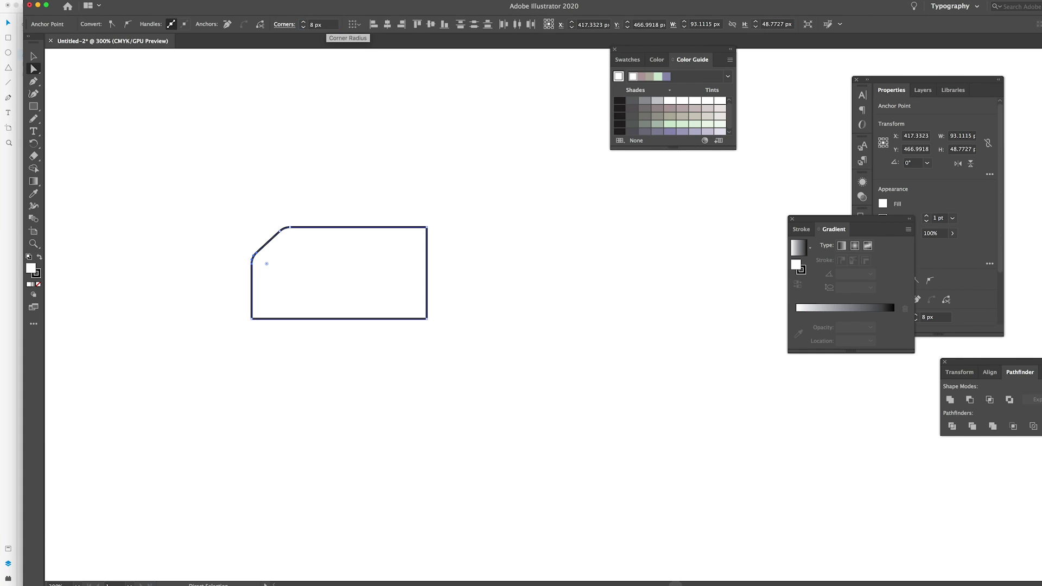
Round the top-right corner to 3 px and select both bottom corners
click(342, 165)
drag(342, 165, 366, 162)
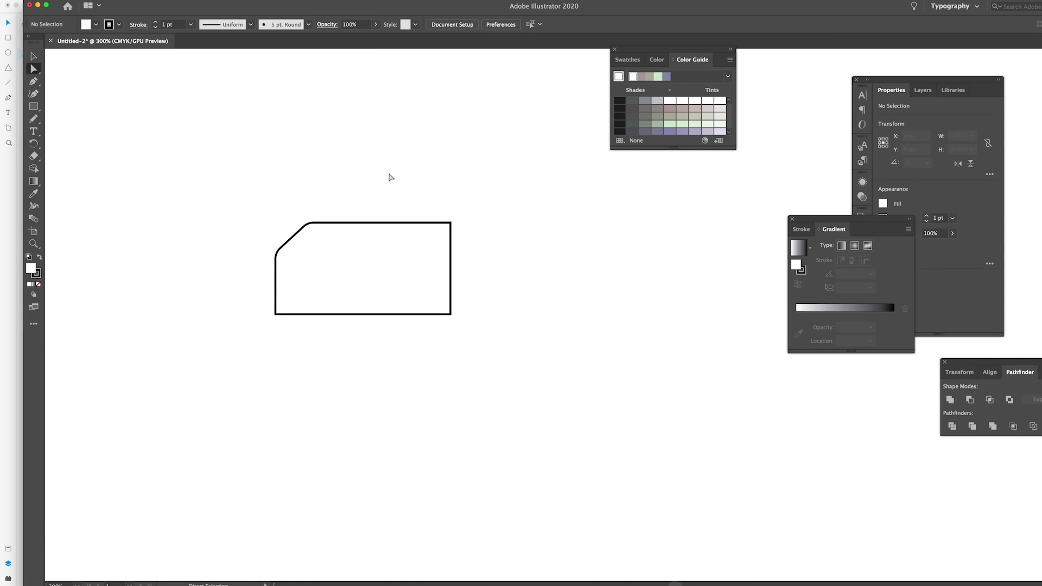
click(451, 222)
click(323, 24)
text(3)
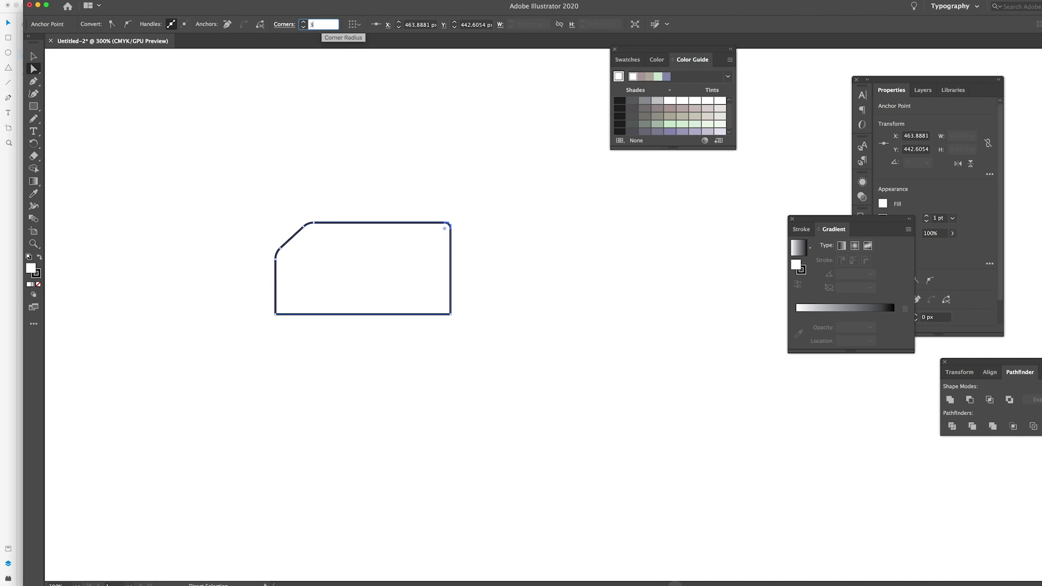
key(Return)
drag(481, 298, 265, 336)
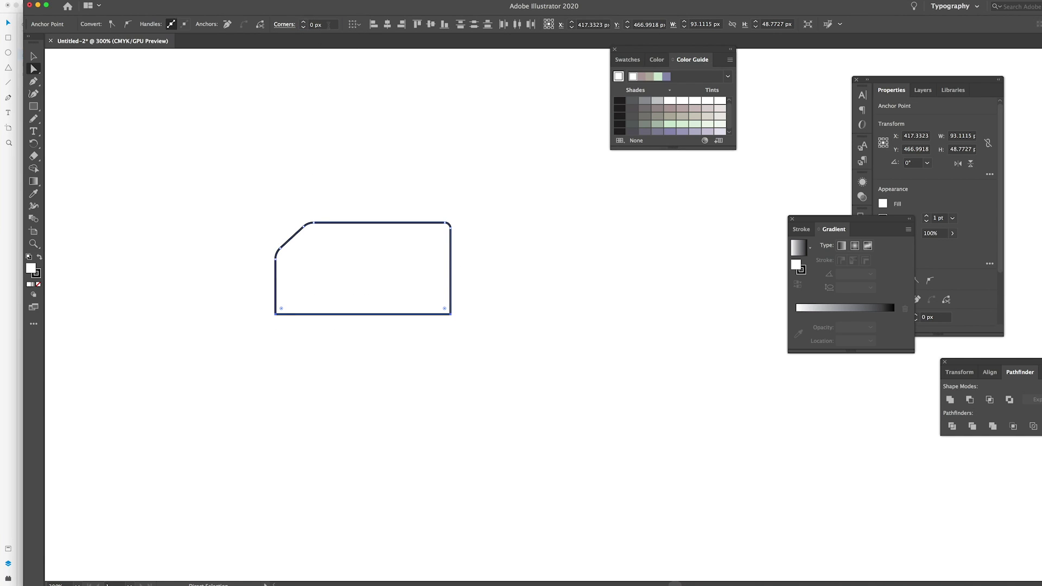
click(329, 192)
Set the shape's stroke to None and its fill to black
click(34, 57)
click(450, 294)
click(112, 25)
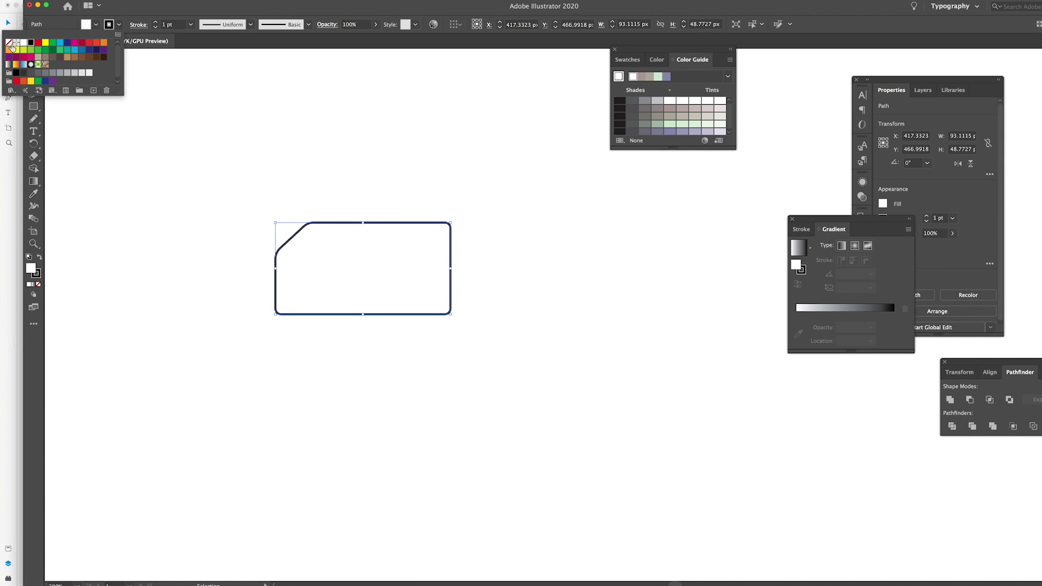
click(9, 42)
click(97, 25)
click(96, 24)
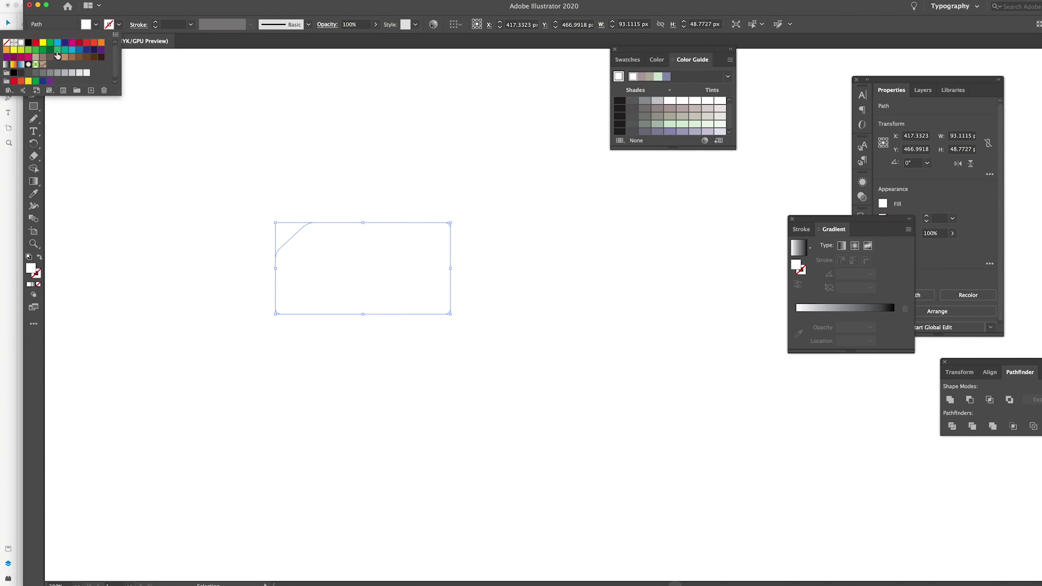
click(32, 42)
click(256, 135)
Copy the black cut-corner shape and return to Adobe XD
click(328, 233)
key(a)
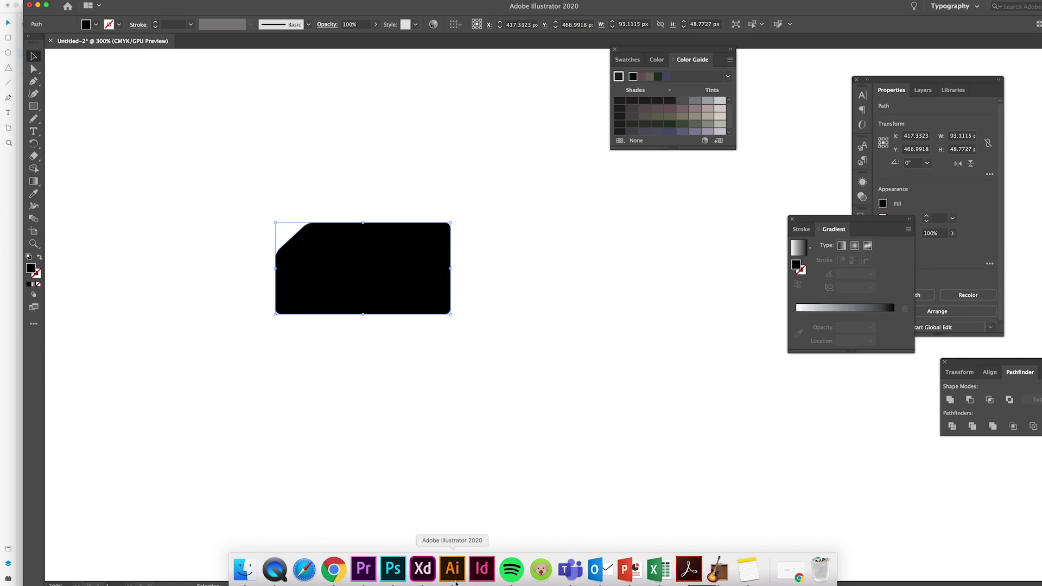
click(421, 565)
click(500, 314)
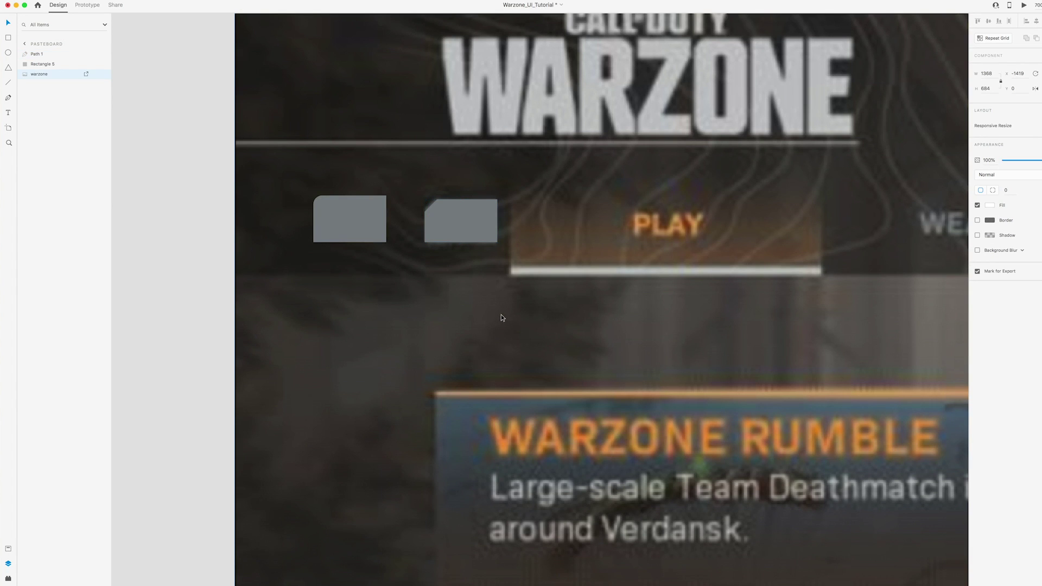
Paste and shrink the cut-corner shape, filling it with the existing badge's grey
key(super+v)
drag(408, 231, 550, 306)
click(470, 240)
click(673, 344)
click(989, 190)
click(973, 224)
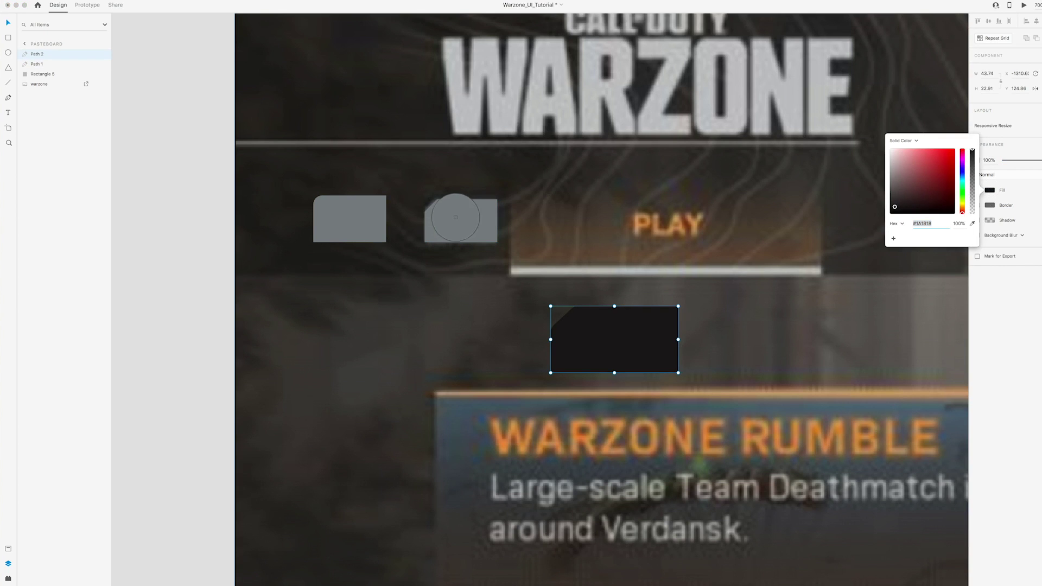
click(460, 222)
key(Escape)
Delete both test shapes and size the grey badge next to the PLAY tab
click(323, 204)
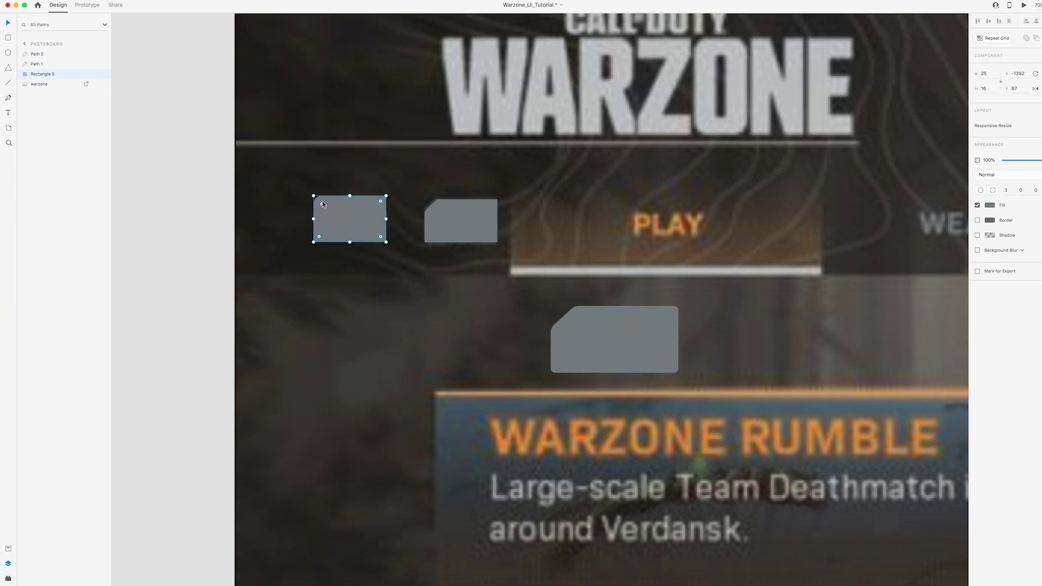
key(Delete)
click(454, 232)
key(Delete)
drag(609, 346, 464, 215)
drag(533, 172, 495, 200)
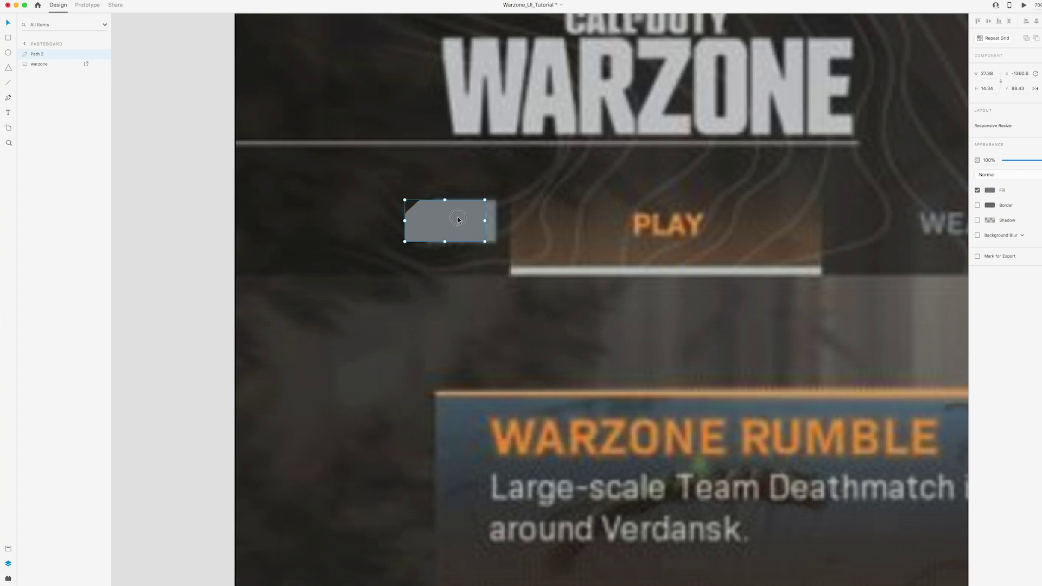
drag(484, 241, 395, 232)
click(158, 181)
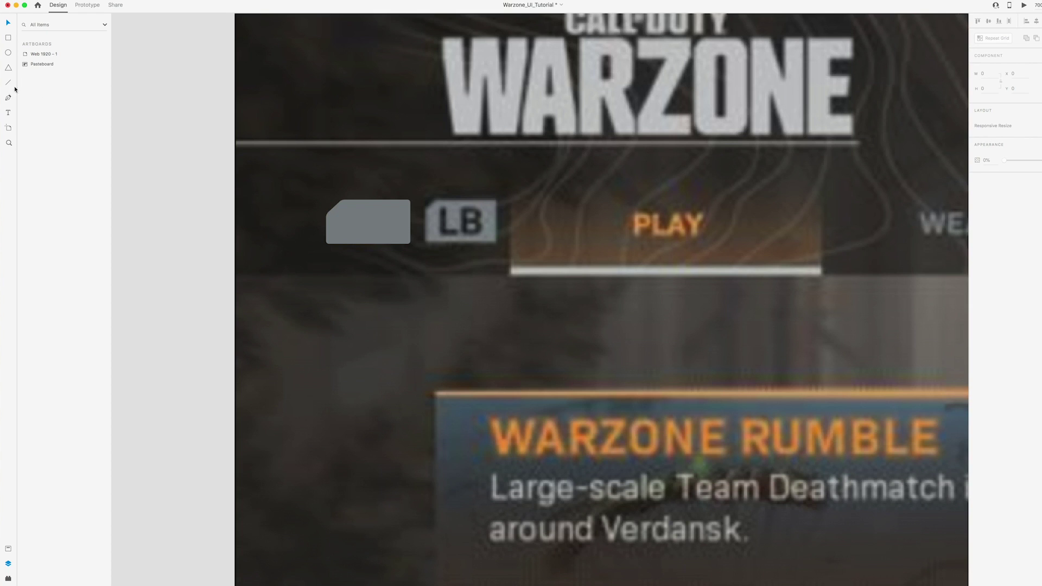
Place a black 'LB' label at font size 14 on the grey badge
click(170, 163)
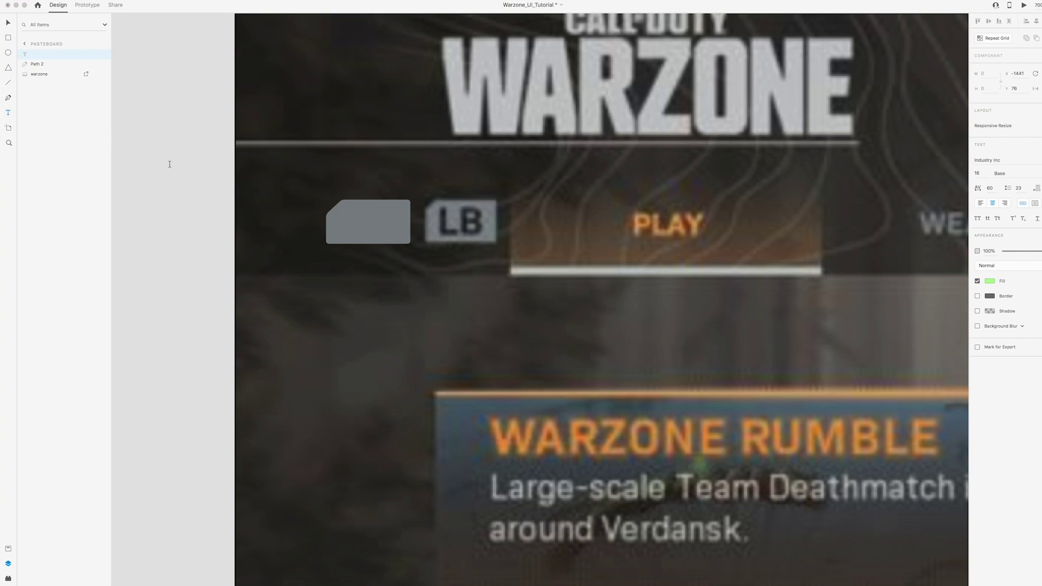
key(Escape)
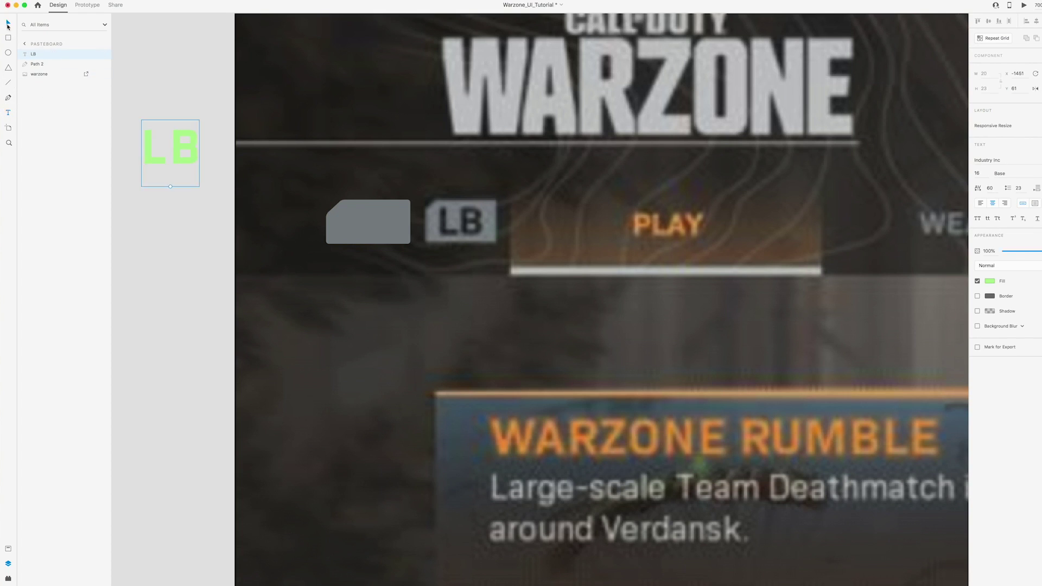
drag(187, 152, 379, 220)
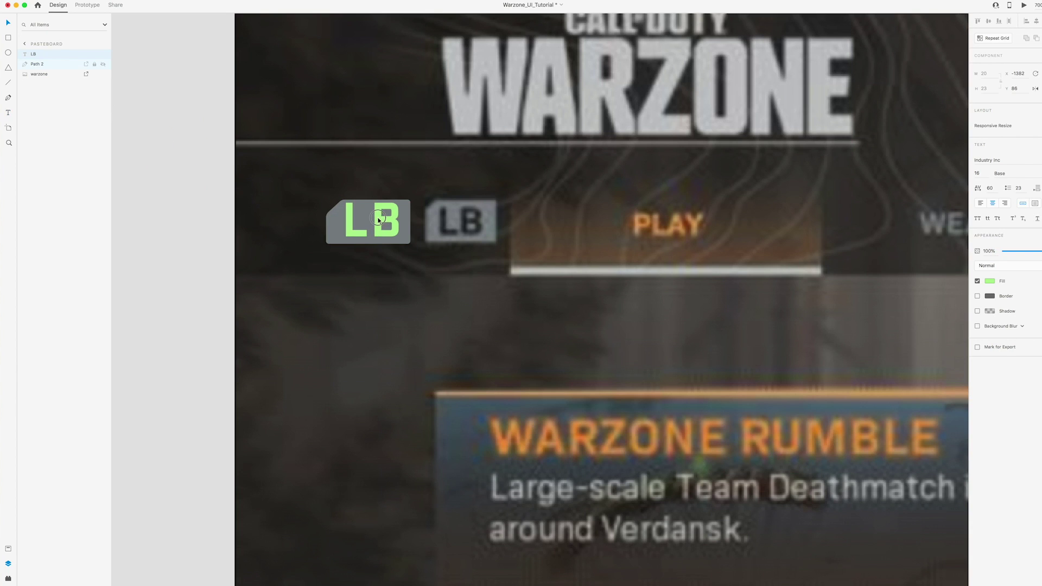
click(989, 281)
drag(922, 271, 851, 305)
click(388, 229)
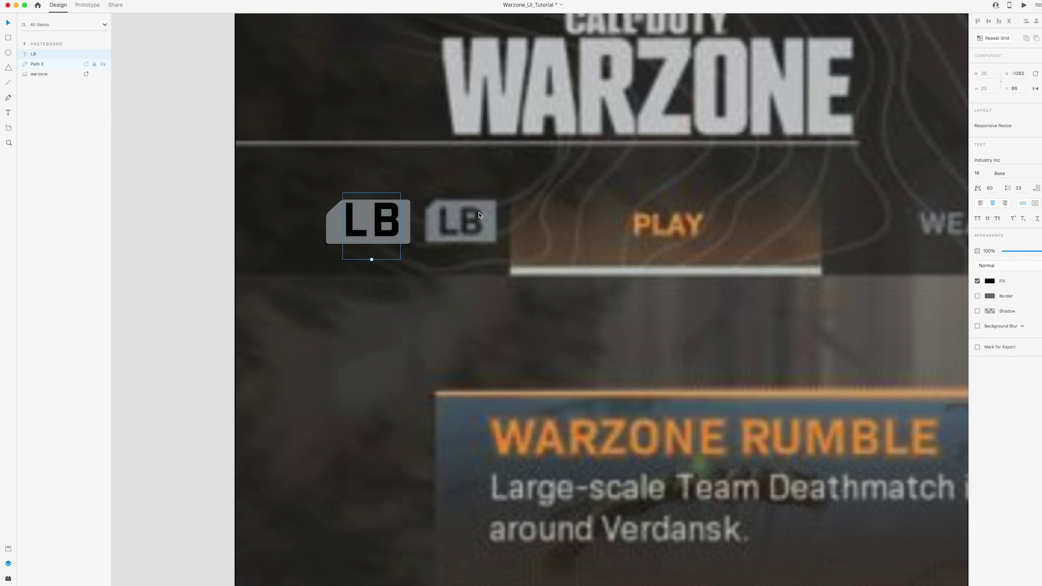
text(1)
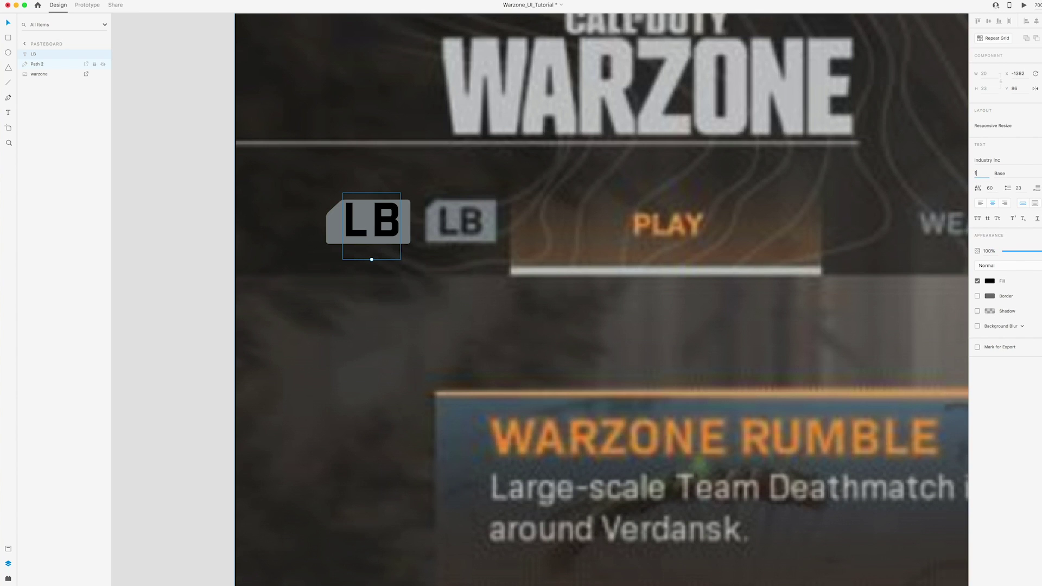
text(4)
key(Return)
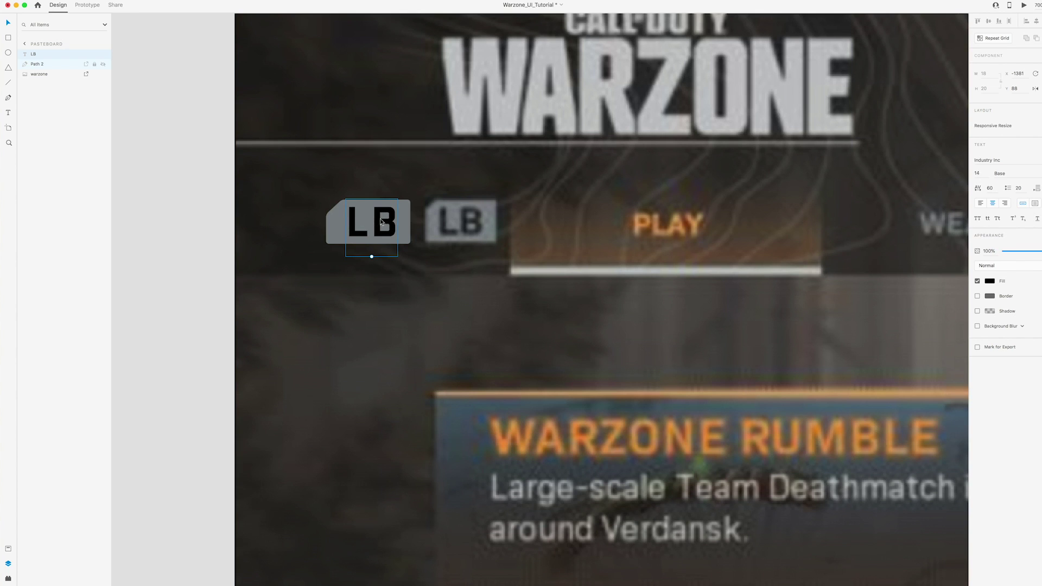
shift+click(352, 225)
right_click(352, 218)
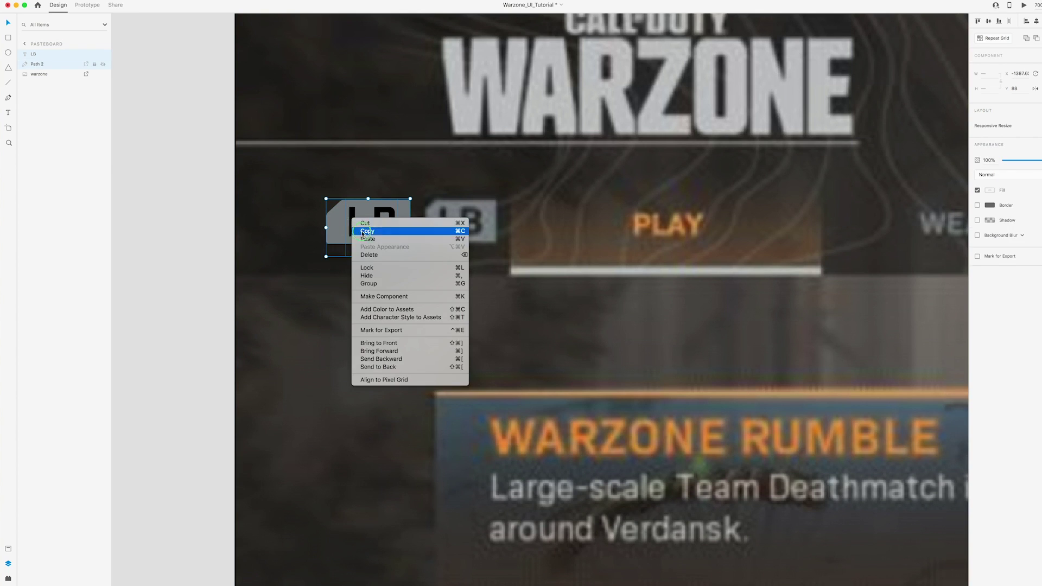
Group the LB text with its badge shape and name the group 'lb'
click(387, 283)
double_click(41, 56)
text(lb)
key(Return)
Move the lb badge into Web 1920 – 1 left of PLAY, slightly enlarged and aligned
scroll(376, 213, down, 10)
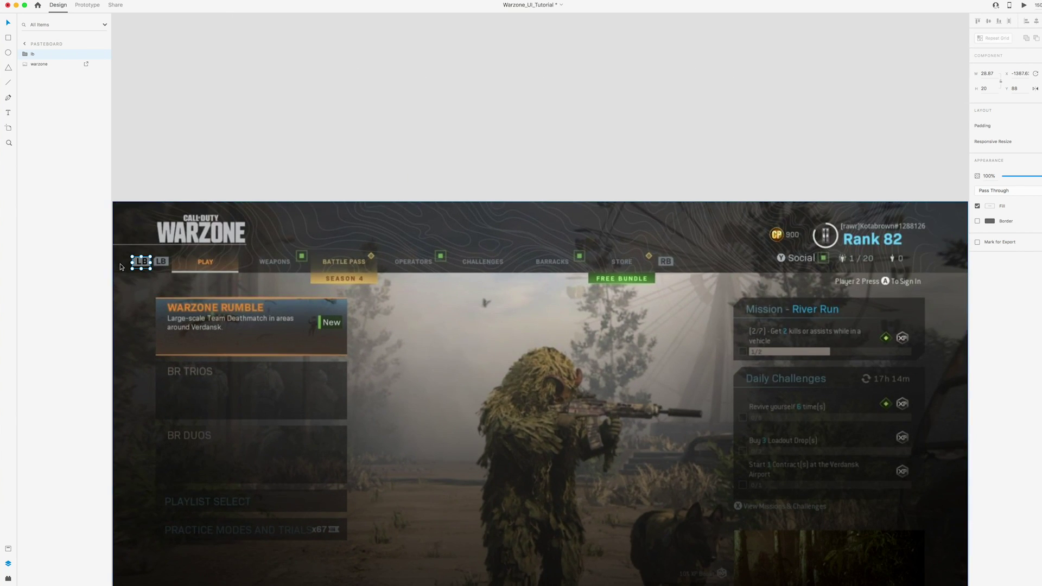
key(Delete)
scroll(123, 262, down, 5)
scroll(326, 255, right, 10)
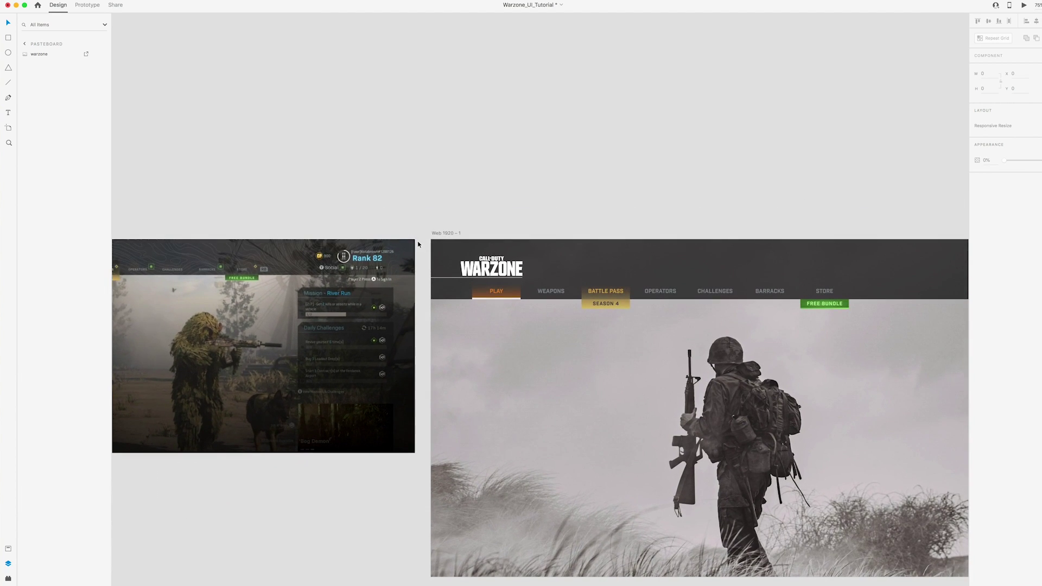
scroll(539, 301, up, 5)
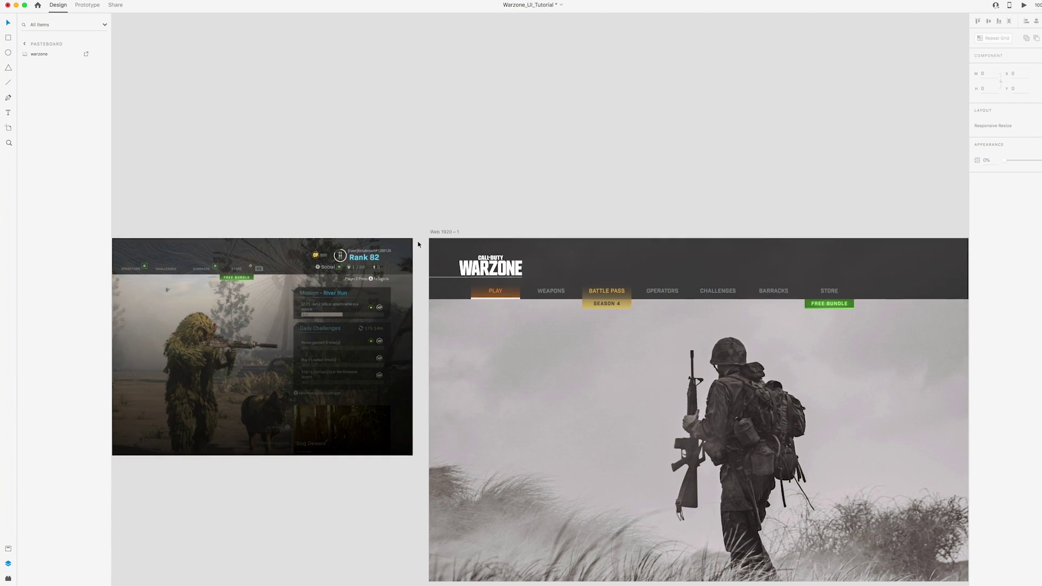
key(super+z)
drag(547, 304, 393, 289)
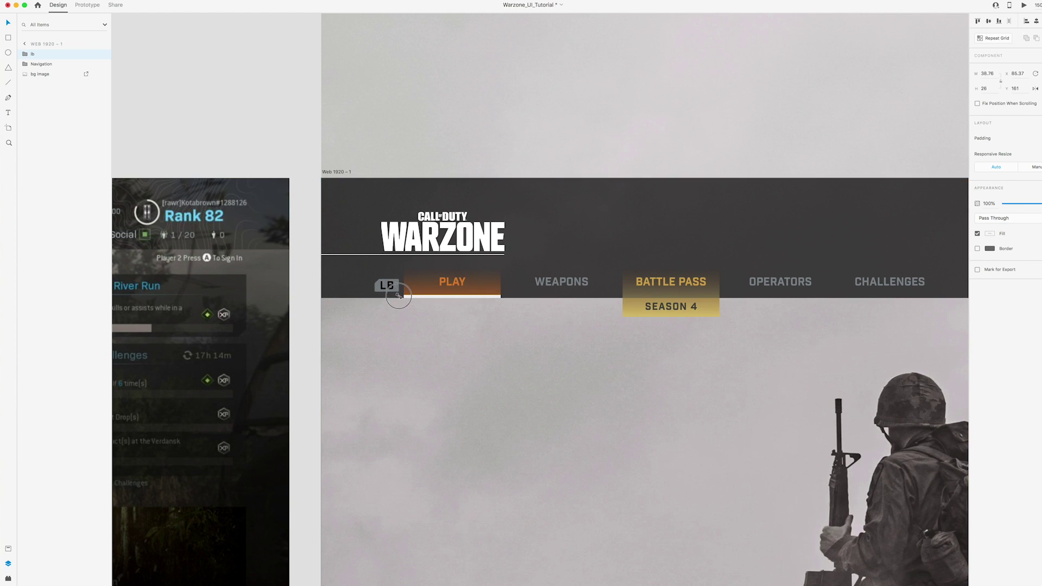
scroll(392, 291, left, 3)
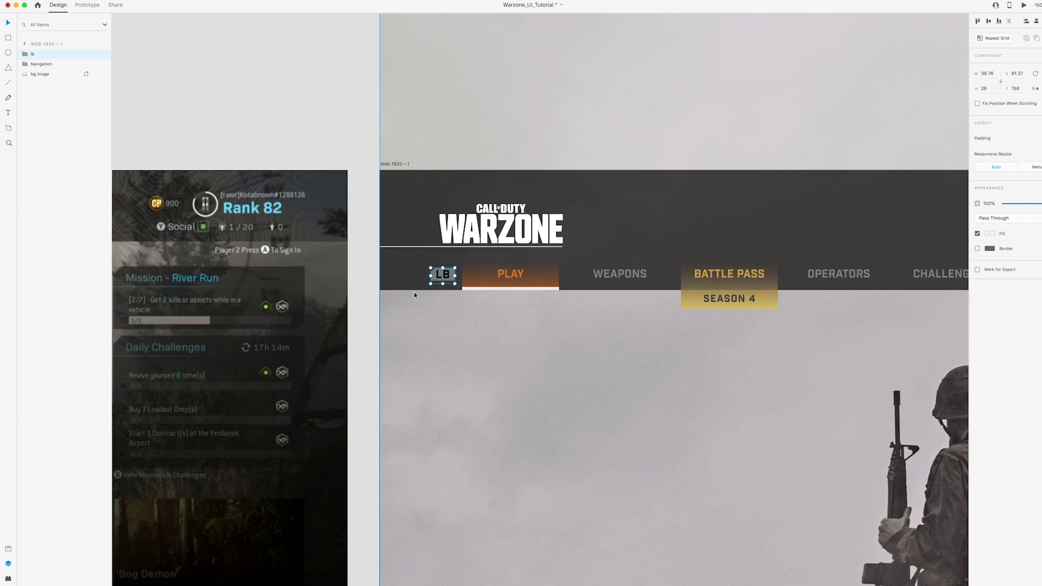
scroll(413, 291, down, 5)
scroll(539, 264, up, 5)
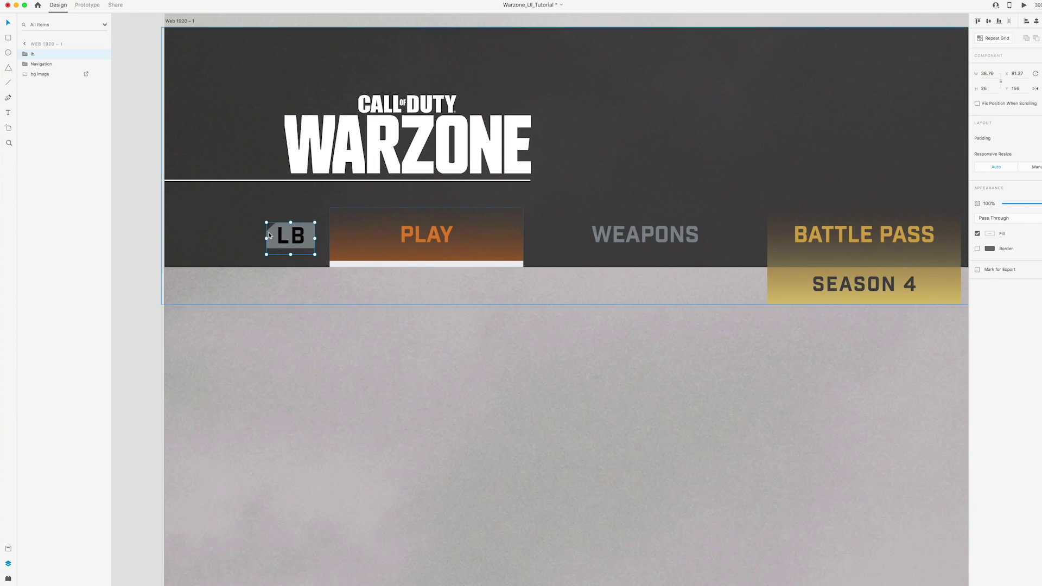
drag(267, 223, 252, 217)
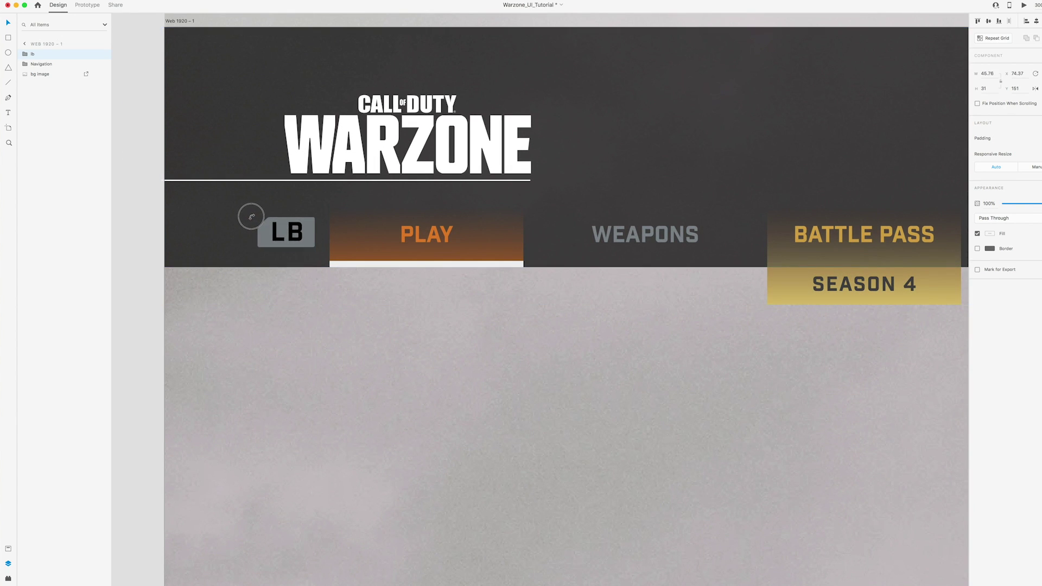
drag(300, 242, 303, 247)
Duplicate the LB badge to the right of the STORE tab
key(super+1)
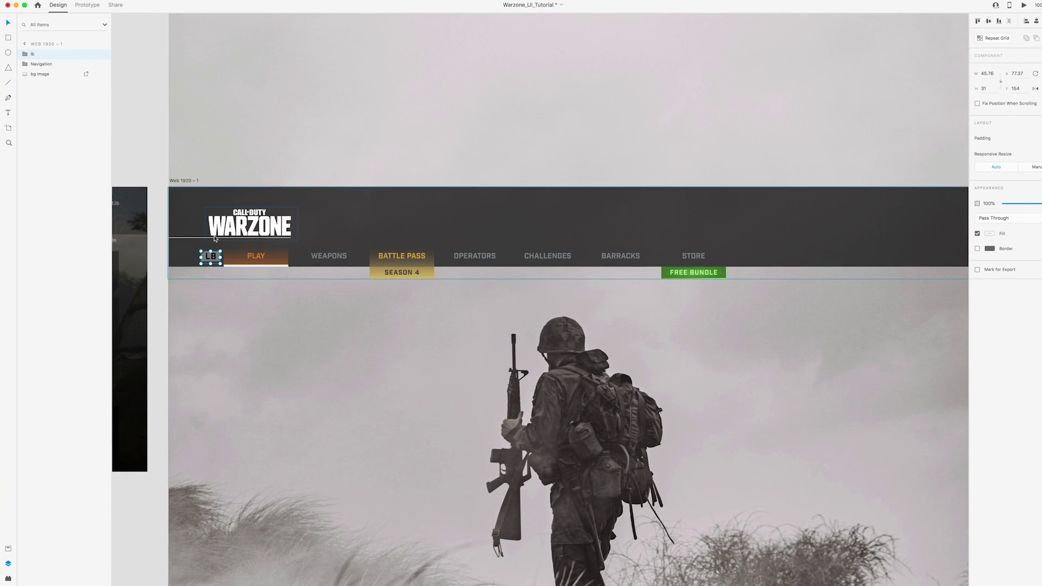
drag(214, 239, 555, 214)
scroll(556, 214, down, 3)
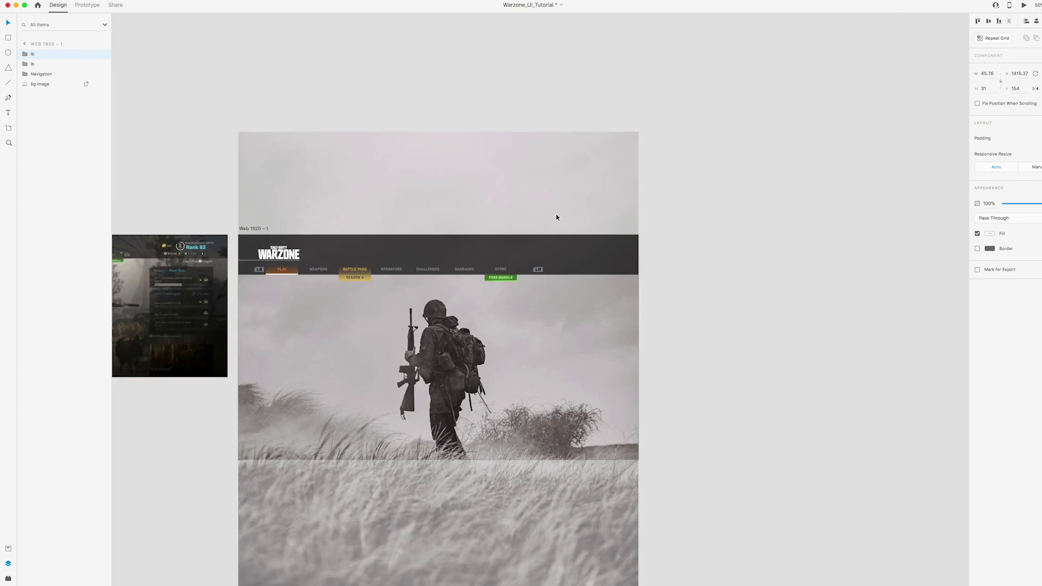
scroll(556, 214, up, 5)
scroll(555, 218, up, 3)
scroll(560, 154, up, 3)
Relabel the copied badge 'RB' and flip its shape horizontally so the cut faces right
click(500, 212)
double_click(500, 212)
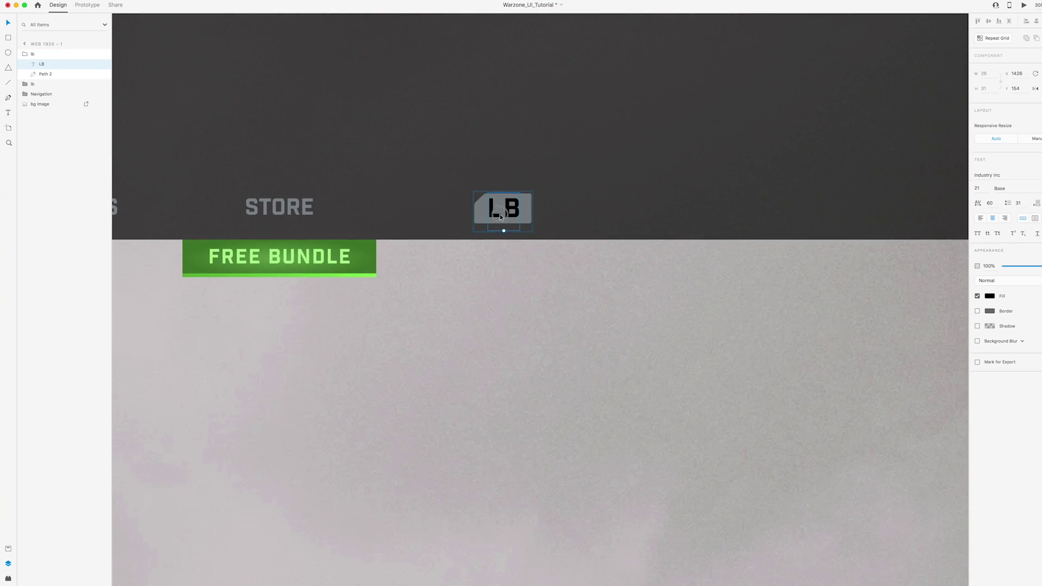
double_click(500, 213)
text(RB)
click(527, 197)
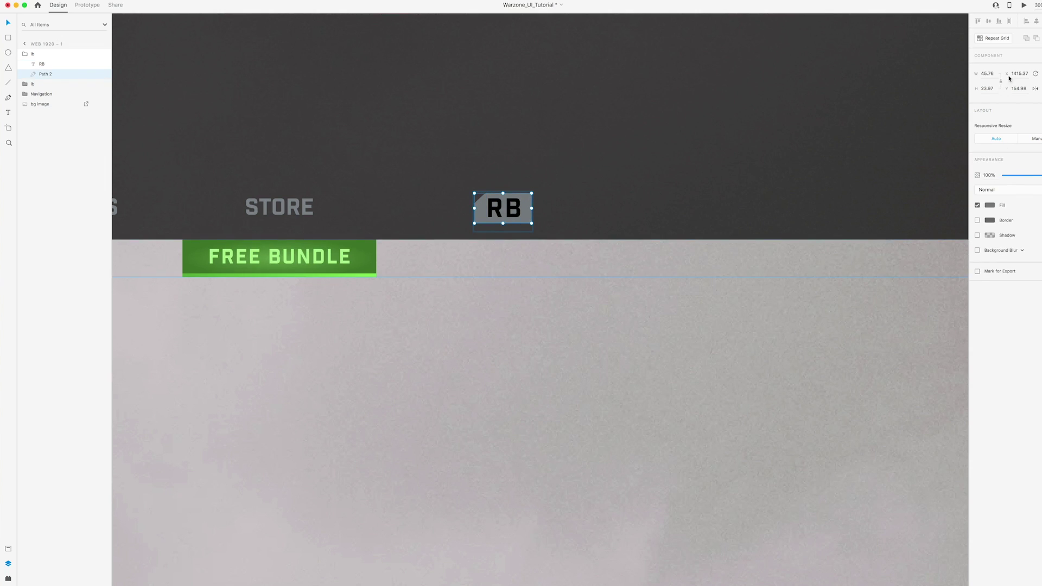
click(1035, 89)
click(646, 177)
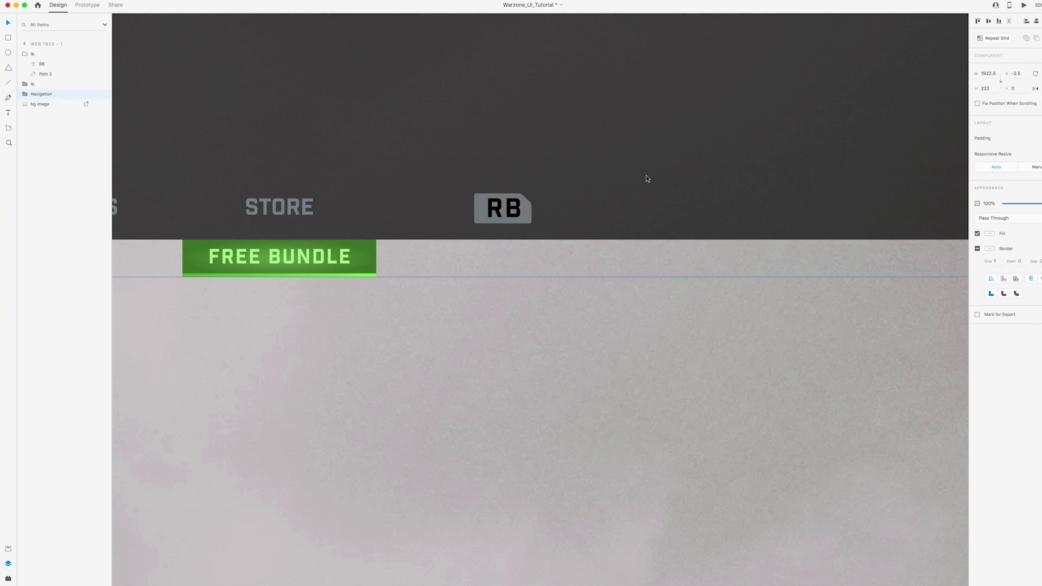
scroll(646, 178, down, 10)
click(827, 191)
key(super+0)
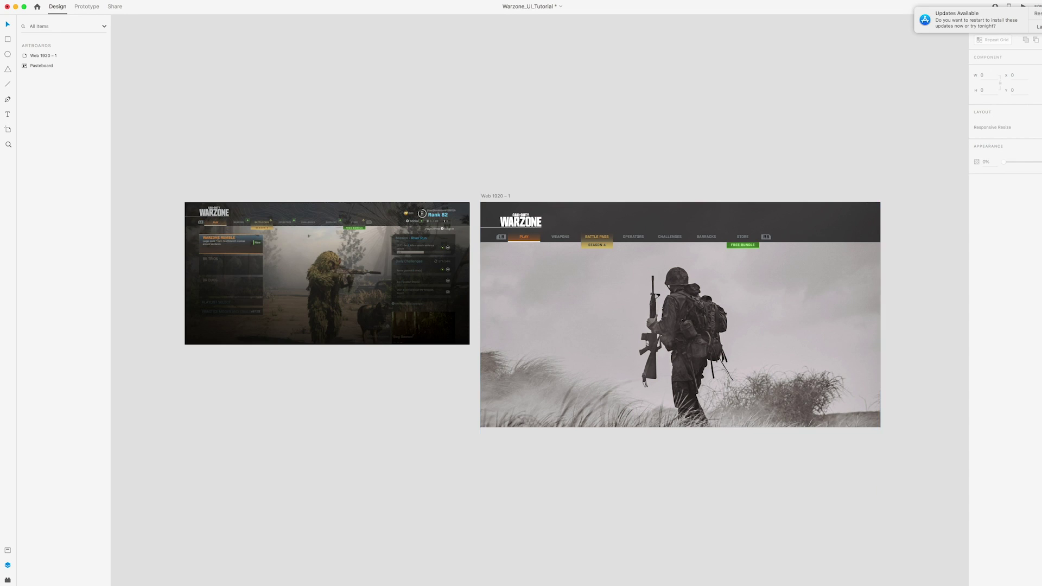
Draw a borderless black card, 161 high, below the nav bar
scroll(569, 257, down, 3)
scroll(570, 257, right, 2)
key(r)
drag(468, 204, 572, 233)
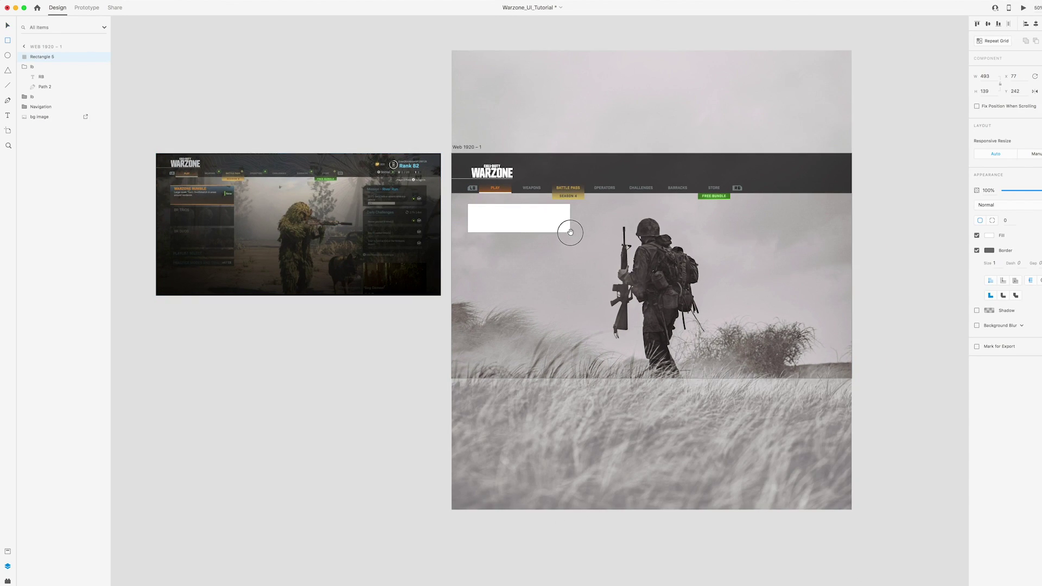
click(977, 250)
click(989, 236)
text(000000)
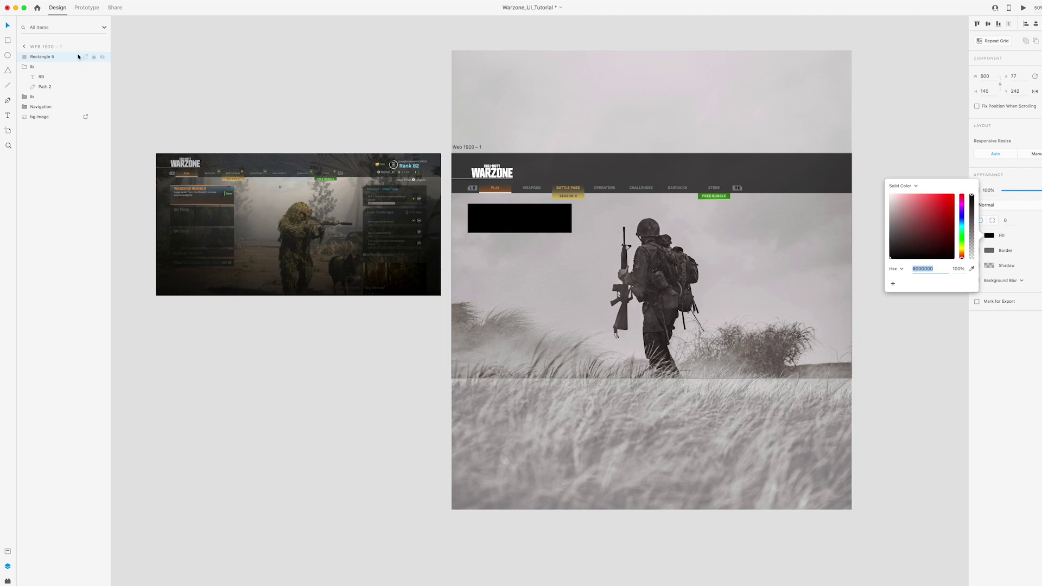
click(528, 221)
drag(519, 232, 519, 237)
scroll(519, 239, left, 1)
click(349, 129)
Copy the orange PLAY label into the card as the WARZONE RUMBLE title, widened and positioned
click(550, 225)
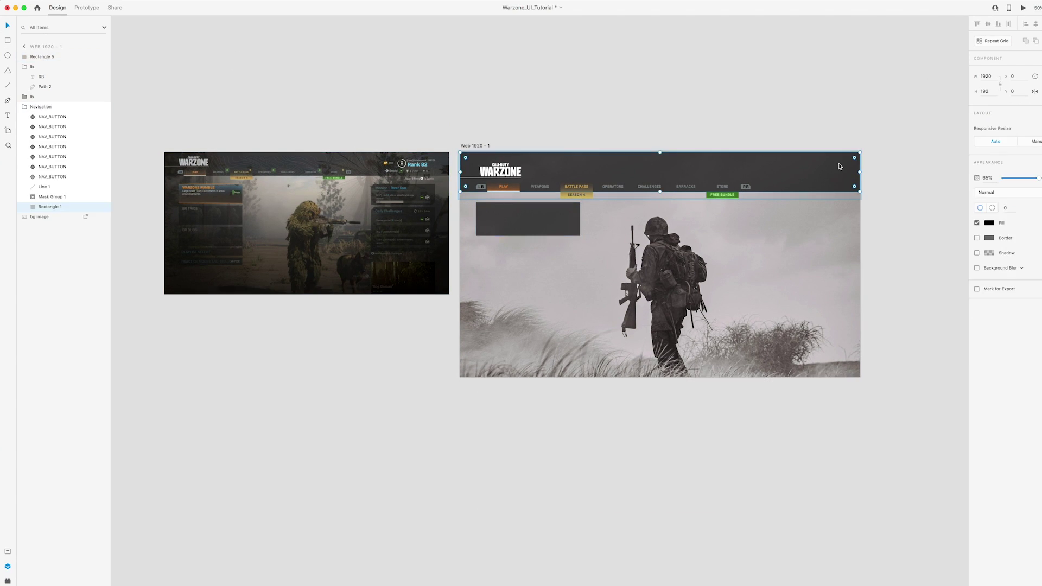
mouse_move(504, 190)
mouse_down()
mouse_move(509, 215)
mouse_move(530, 216)
mouse_up()
scroll(412, 218, up, 5)
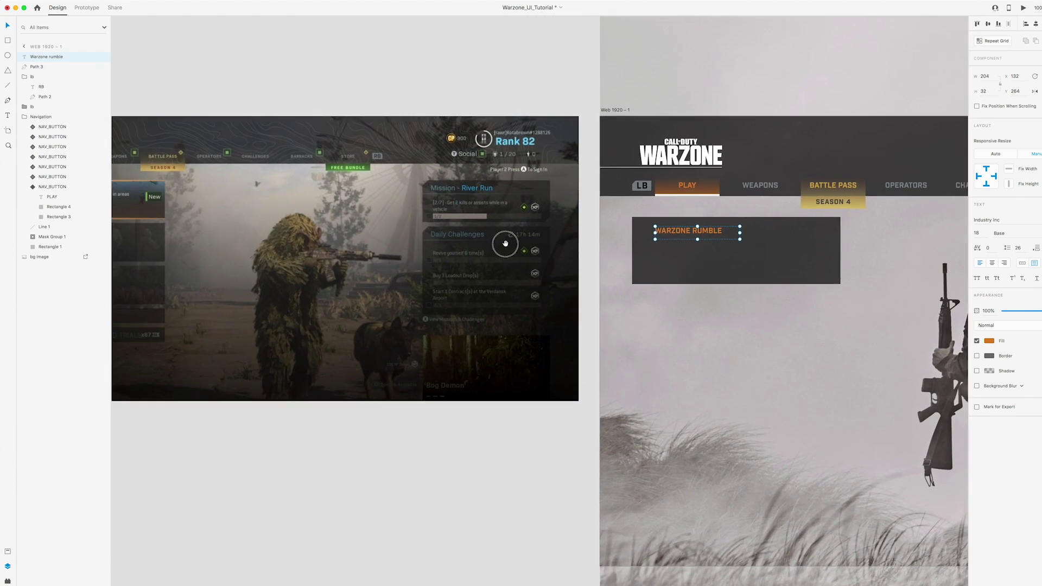
scroll(493, 242, left, 4)
click(7, 40)
drag(153, 84, 371, 435)
key(v)
shift+click(414, 184)
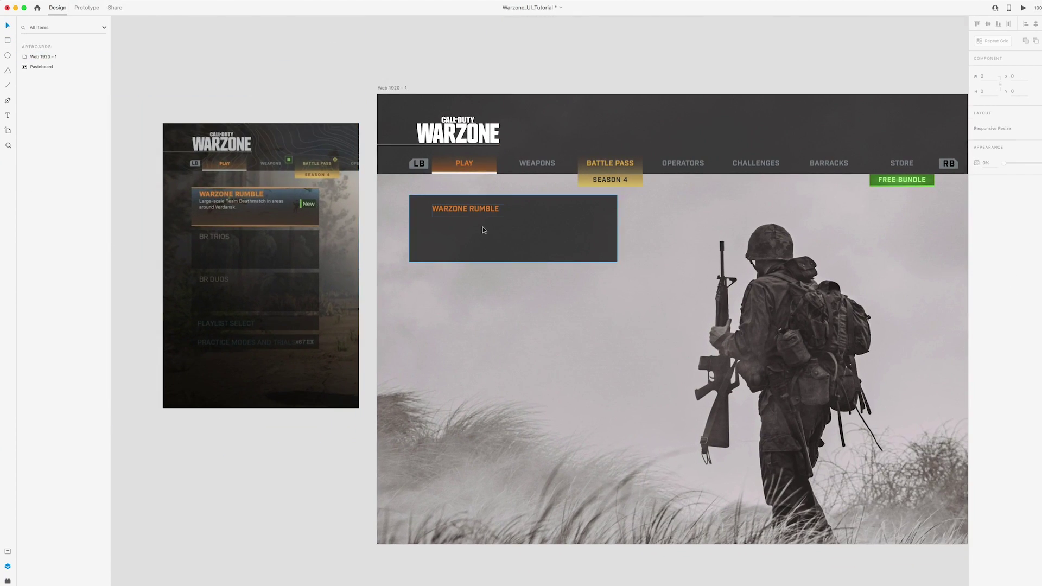
click(480, 212)
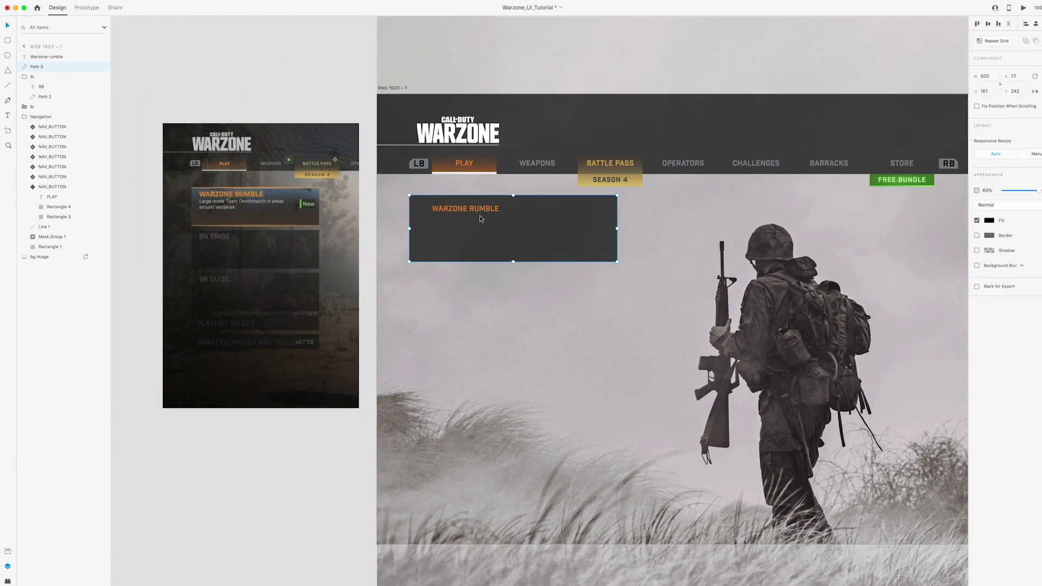
drag(474, 204, 464, 203)
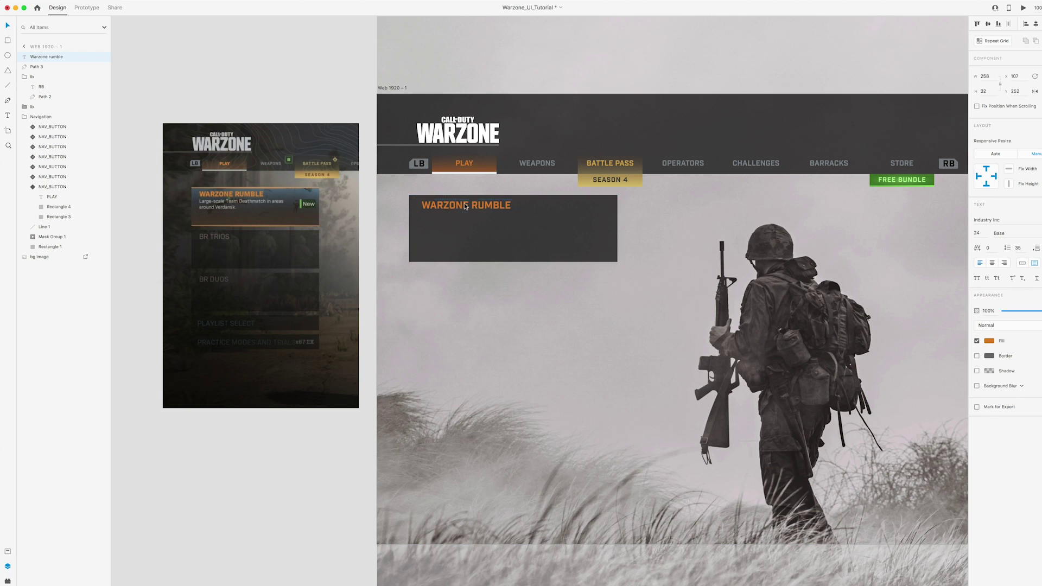
Give the title an orange glow shadow with blur 2
scroll(431, 150, right, 3)
click(977, 371)
click(989, 371)
click(972, 397)
click(437, 204)
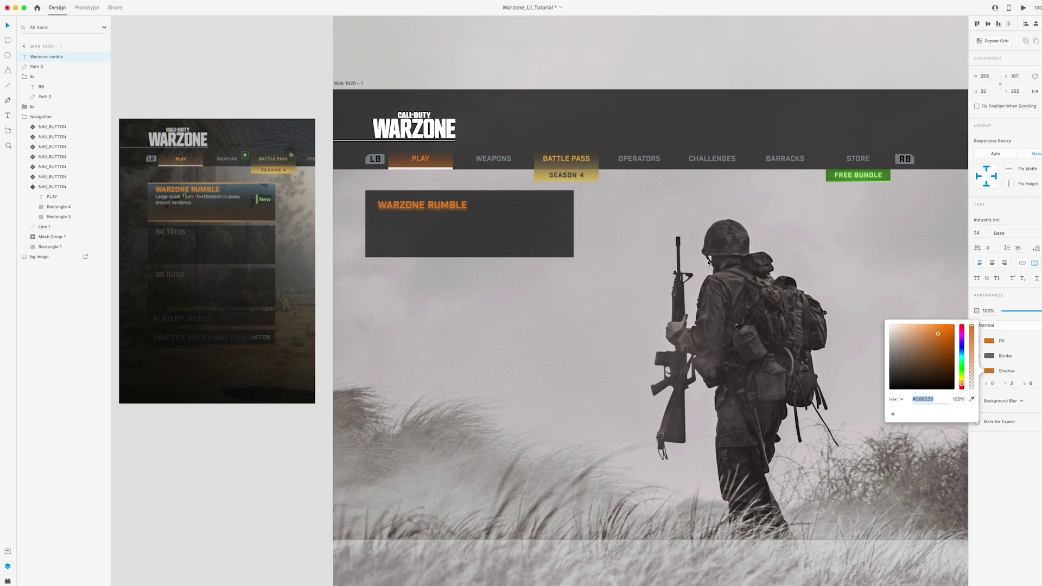
click(1030, 384)
text(2)
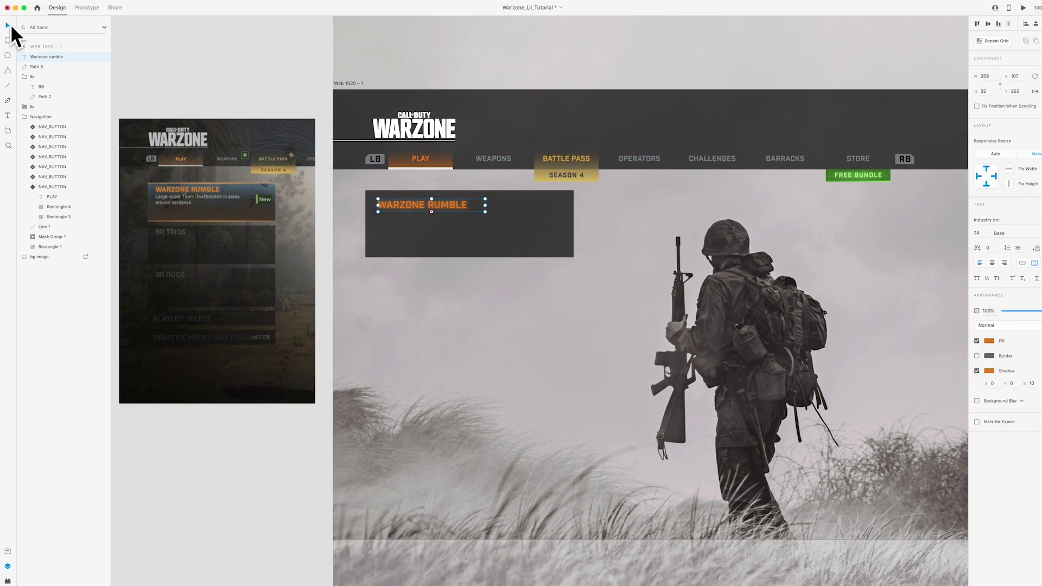
scroll(438, 187, left, 3)
key(Escape)
Add a grey, shadowless subtitle 'Large-scale Team Deathmatch in areas around Verdansk.' below the title
drag(437, 186, 438, 201)
double_click(451, 211)
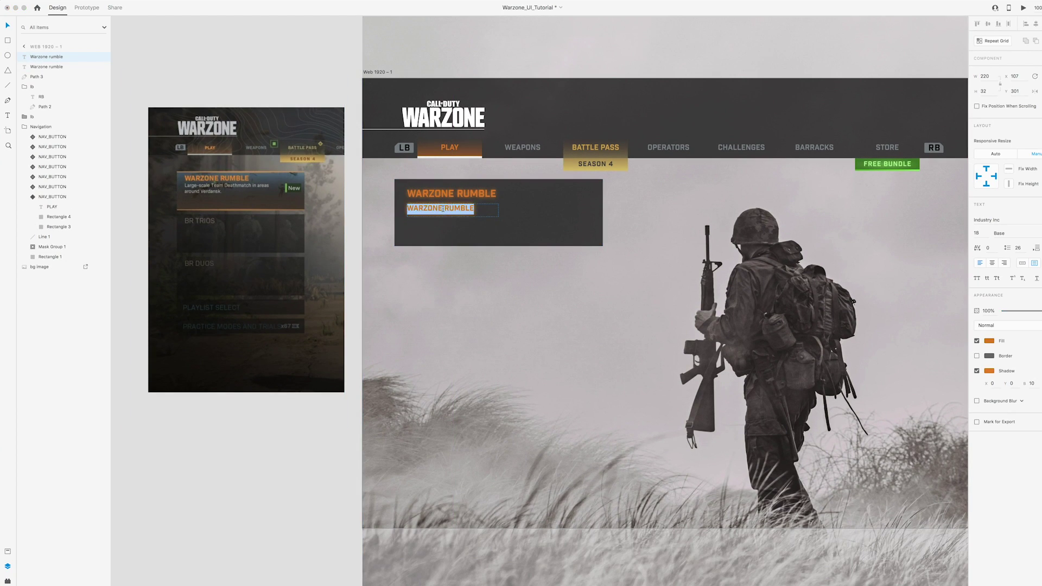
text(Large scale)
key(super+alt+v)
click(989, 341)
click(971, 369)
click(529, 149)
double_click(432, 212)
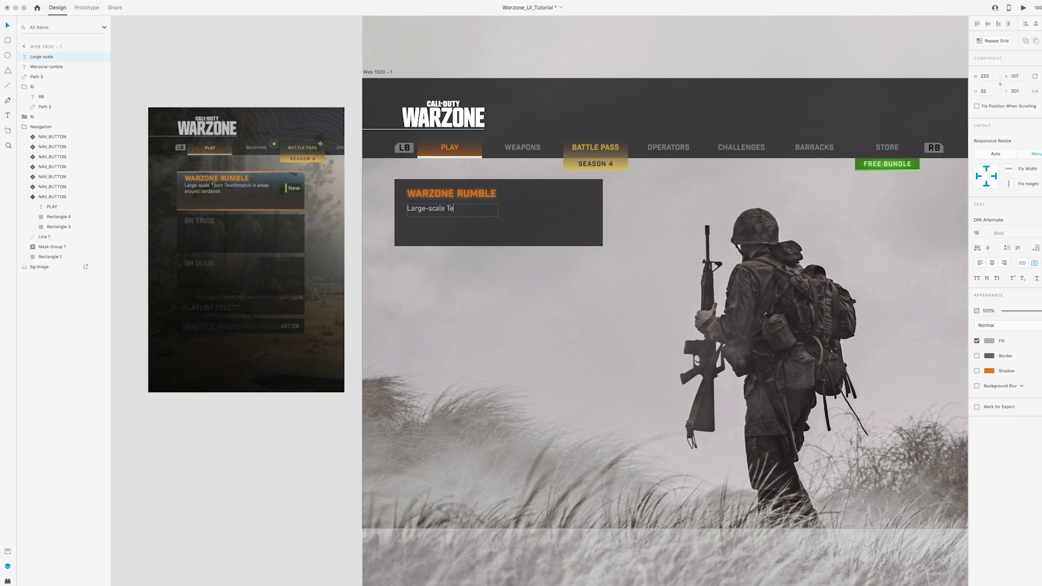
text(sk.)
drag(498, 217, 546, 211)
key(Escape)
key(Escape)
scroll(546, 211, down, 1)
Copy the green FREE BUNDLE line onto the card and stretch it to 500 wide
super+click(883, 161)
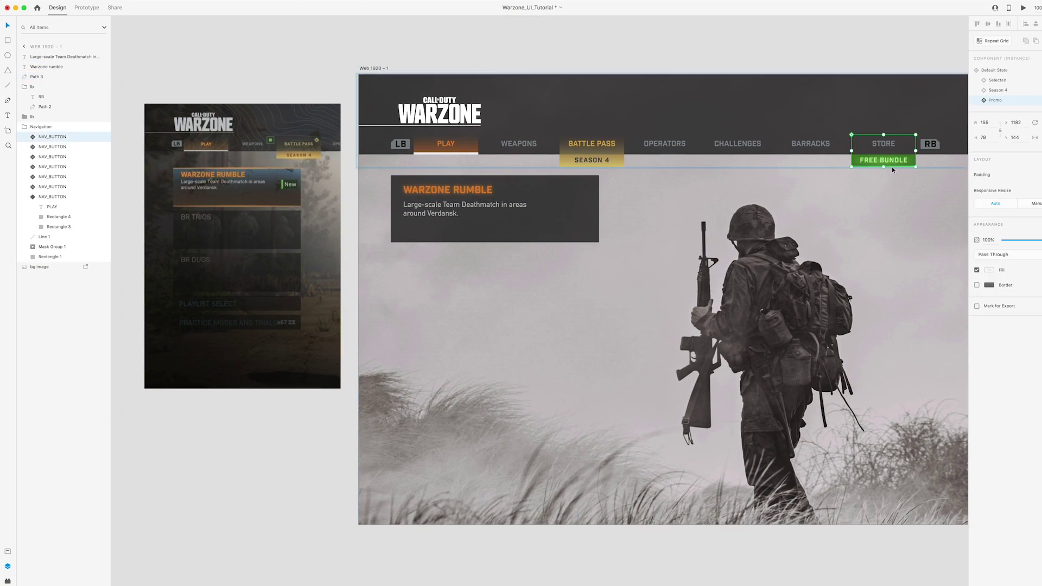
key(super+c)
key(super+v)
scroll(477, 290, up, 5)
drag(347, 97, 535, 226)
scroll(535, 226, down, 5)
Recolour the line with the title orange and give it an orange shadow
click(988, 250)
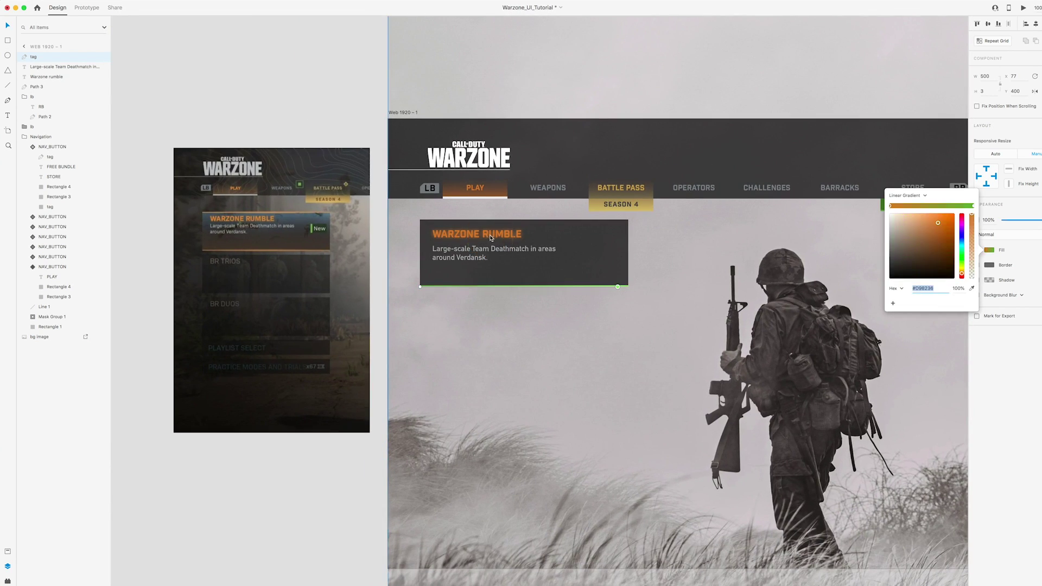
click(625, 287)
click(997, 285)
click(976, 280)
click(989, 280)
click(523, 286)
scroll(523, 286, up, 5)
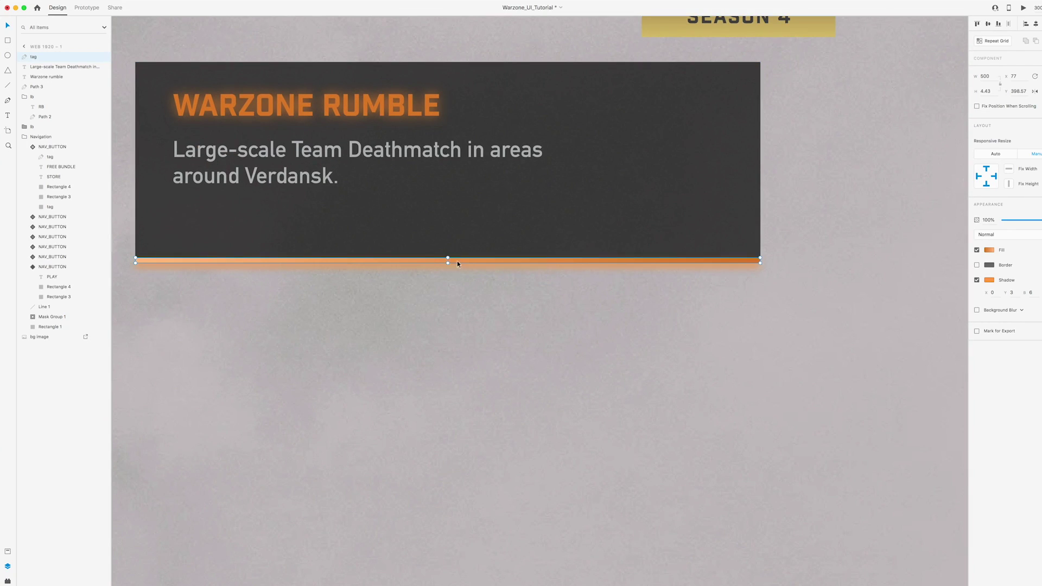
Draw a thin tag bar inside the card, filled with the reference New tag's green
key(Escape)
key(super+0)
drag(603, 239, 565, 238)
click(565, 238)
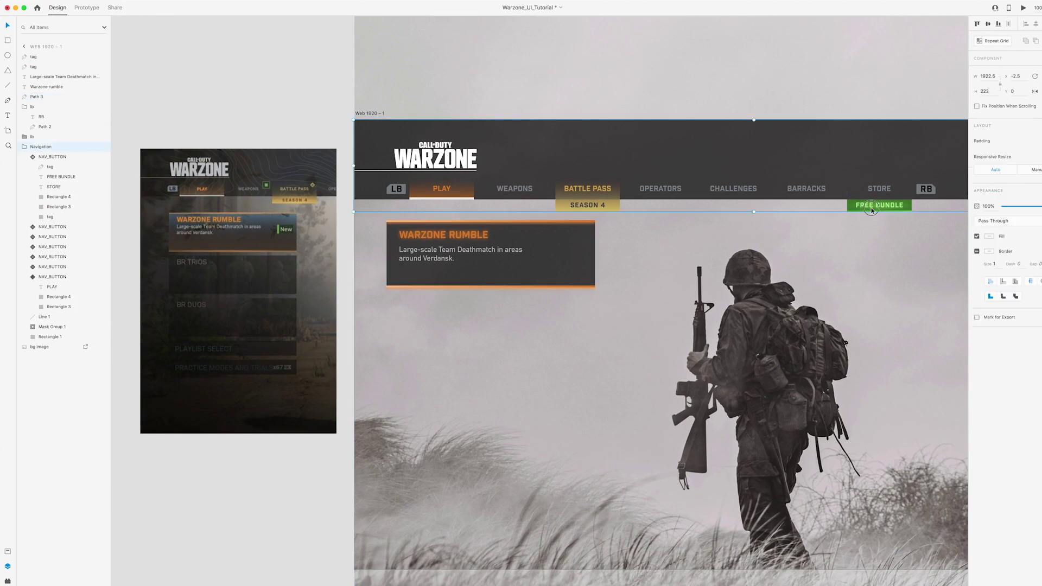
key(r)
scroll(416, 255, up, 5)
mouse_move(699, 233)
mouse_down()
mouse_move(704, 258)
mouse_move(777, 258)
mouse_up()
scroll(704, 249, left, 3)
click(988, 235)
click(892, 278)
click(176, 198)
key(Escape)
Add a dark green tag box and a 'NEW' text label placed on it
key(2)
drag(509, 214, 586, 281)
double_click(586, 281)
key(ctrl+a)
text(NEW)
key(Escape)
drag(510, 280, 778, 249)
Style the label as white 'New' text, no shadow, size 18, DIN Alternate font
click(989, 340)
click(889, 293)
click(977, 371)
key(ctrl+shift+])
click(977, 234)
text(18)
key(Return)
double_click(757, 246)
click(986, 220)
text(DIN AlternateNew)
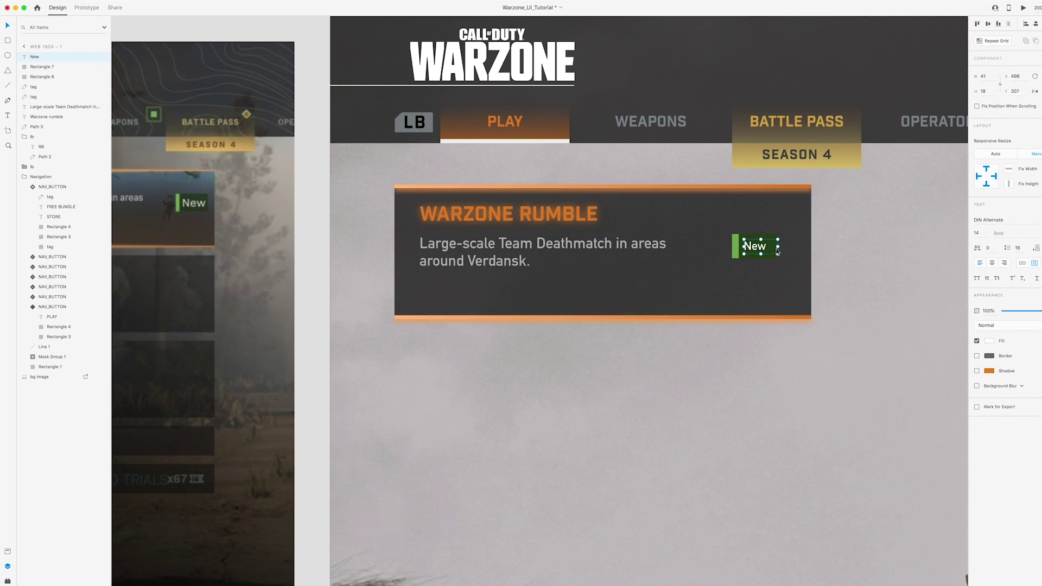
key(Escape)
Group the New label with its box and name the group new_tag
scroll(710, 279, left, 1)
shift+click(739, 249)
right_click(739, 249)
click(770, 313)
double_click(38, 57)
text(new_tag)
Rename the top and bottom lines to highlight_line and the card background to bg
click(34, 66)
double_click(38, 66)
text(highlight_line)
double_click(36, 76)
text(highlight_line)
double_click(36, 106)
text(bg)
Bring the title and subtitle to the top and group the card as Left_game_module
click(49, 86)
shift+click(49, 97)
key(ctrl+shift+])
shift+click(33, 107)
key(ctrl+g)
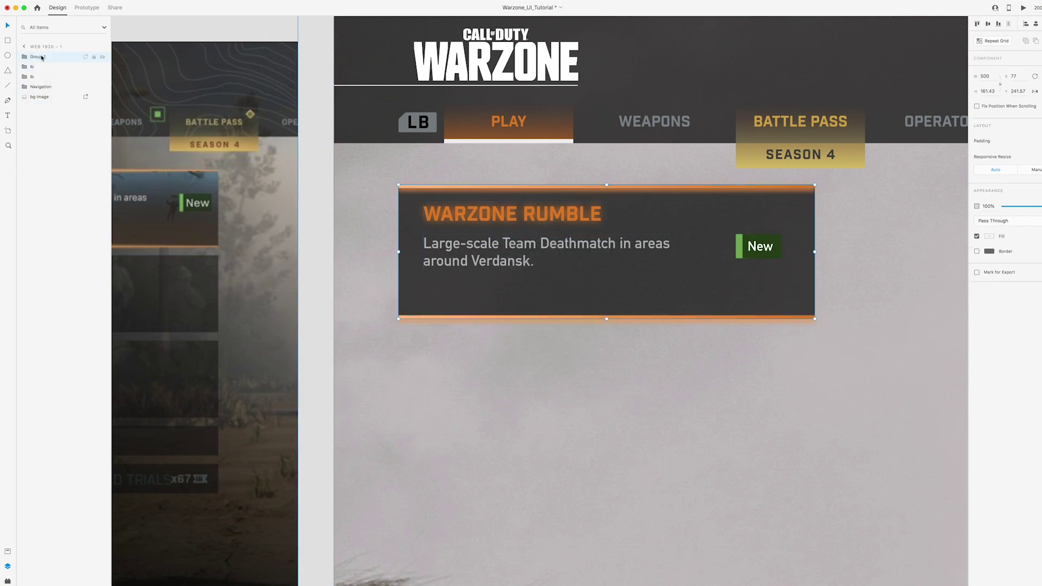
double_click(38, 56)
text(Left_game_module)
key(Return)
Shift the New tag slightly right and nudge the Large-scale subtitle down
key(ctrl+0)
scroll(324, 89, up, 3)
double_click(567, 278)
drag(568, 279, 577, 278)
scroll(542, 271, down, 3)
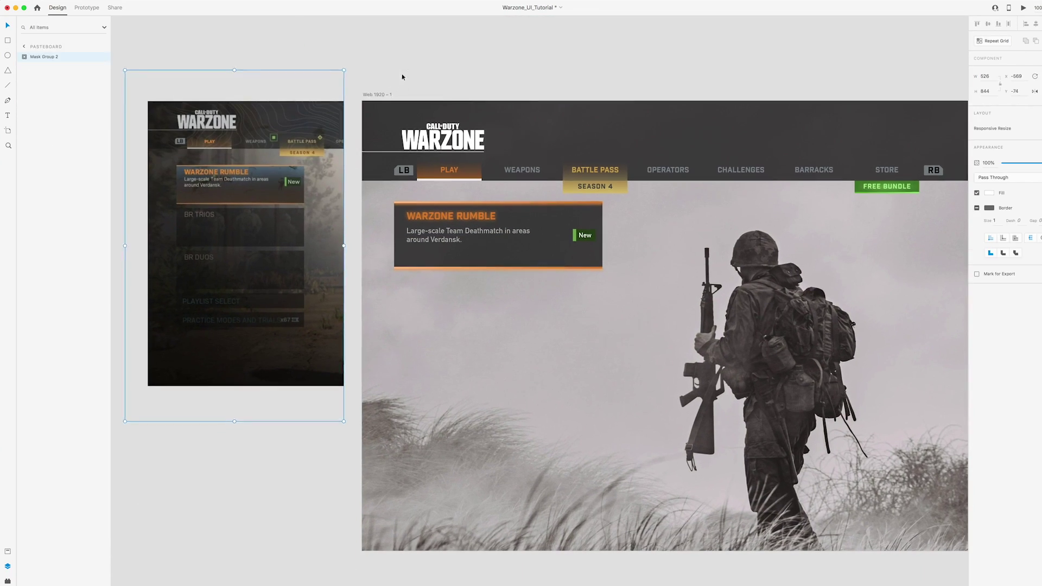
click(452, 231)
key(shift+Down)
key(shift+Down)
Paste the copied appearance onto the card background
scroll(489, 245, right, 2)
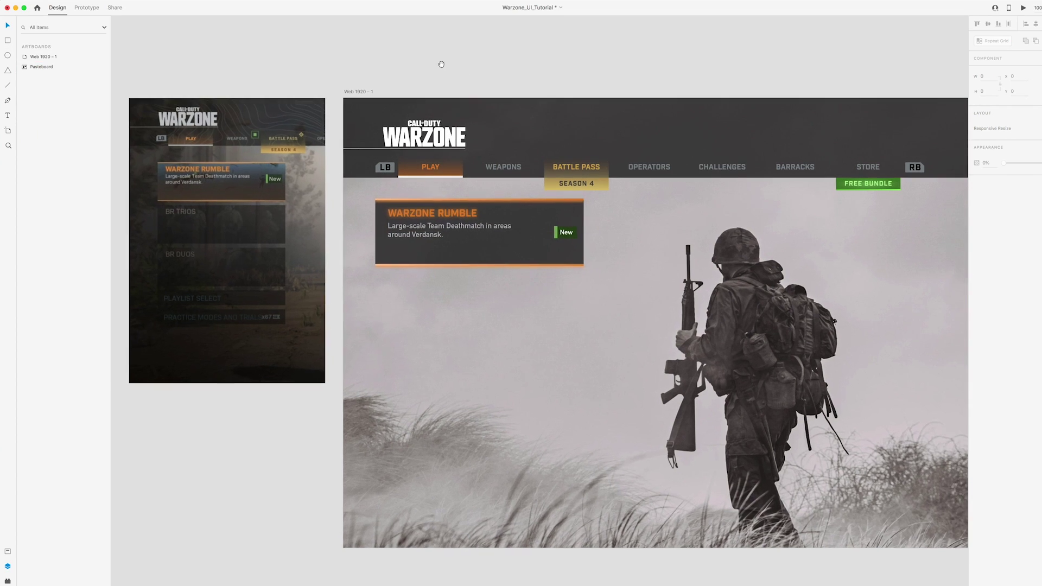
click(533, 217)
click(65, 4)
click(74, 50)
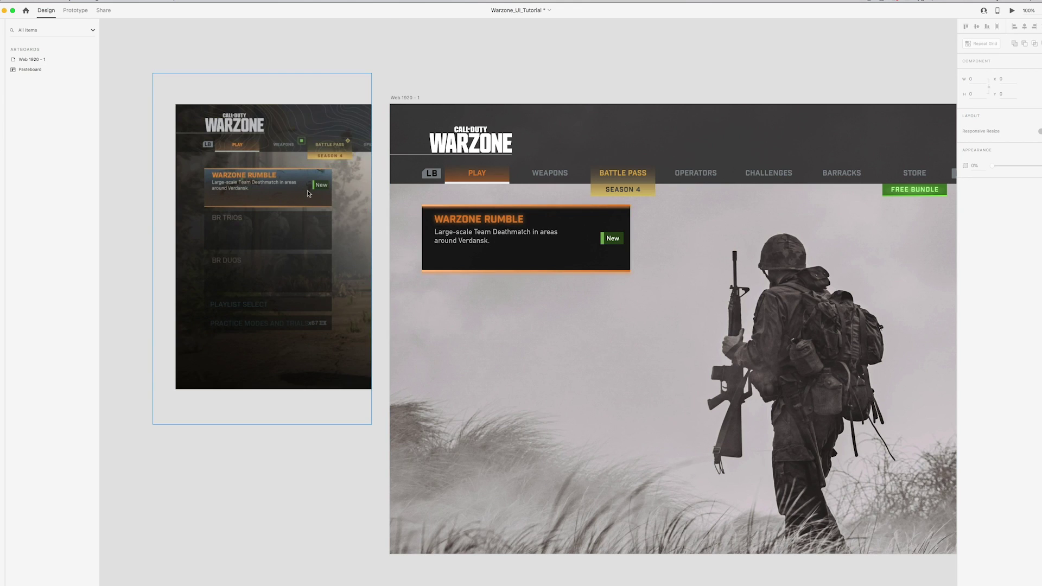
Drop parachute.jpeg from the browser into the card's image area
click(306, 574)
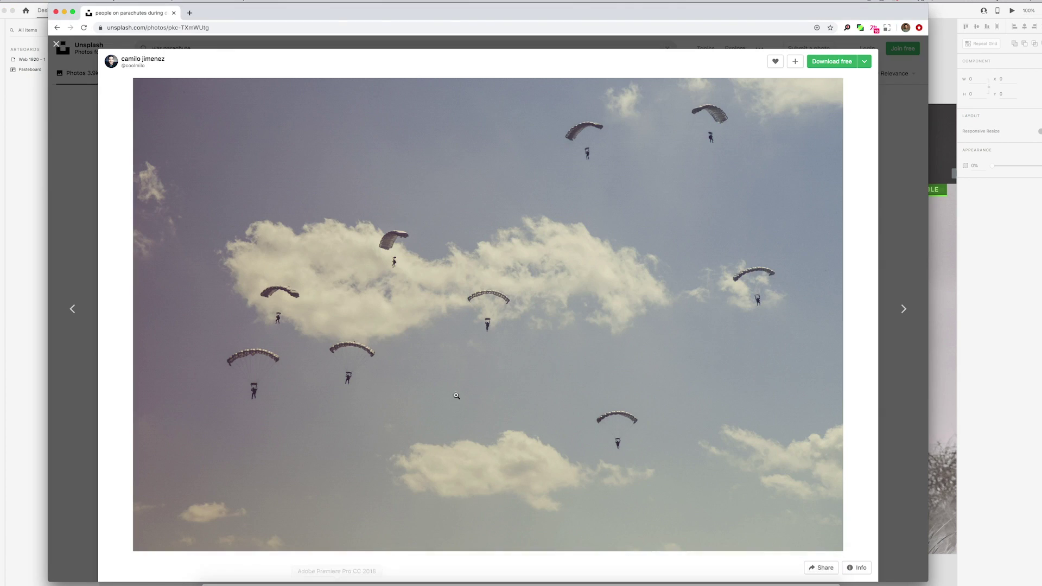
drag(251, 12, 359, 11)
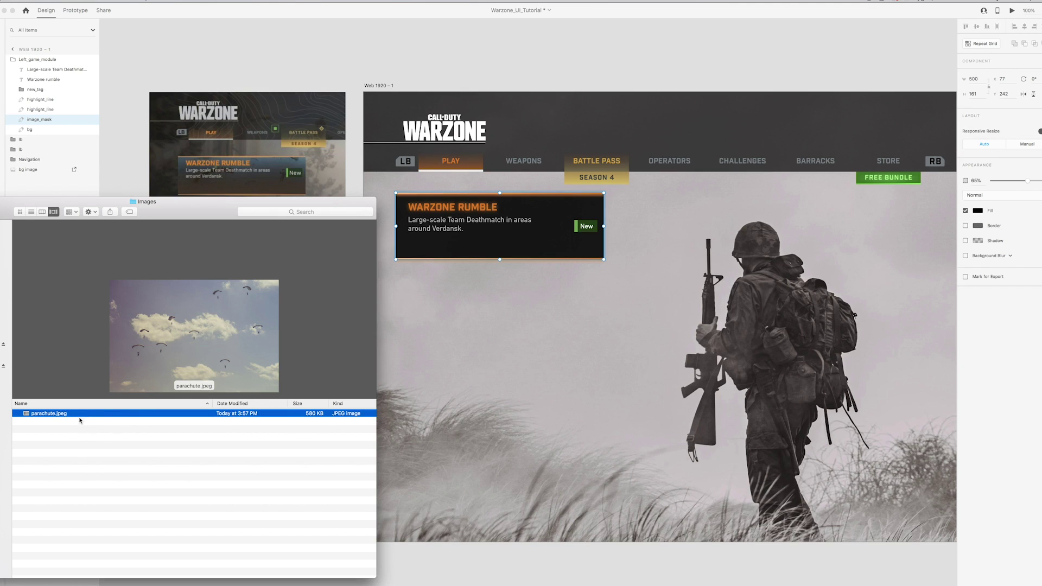
drag(69, 414, 562, 237)
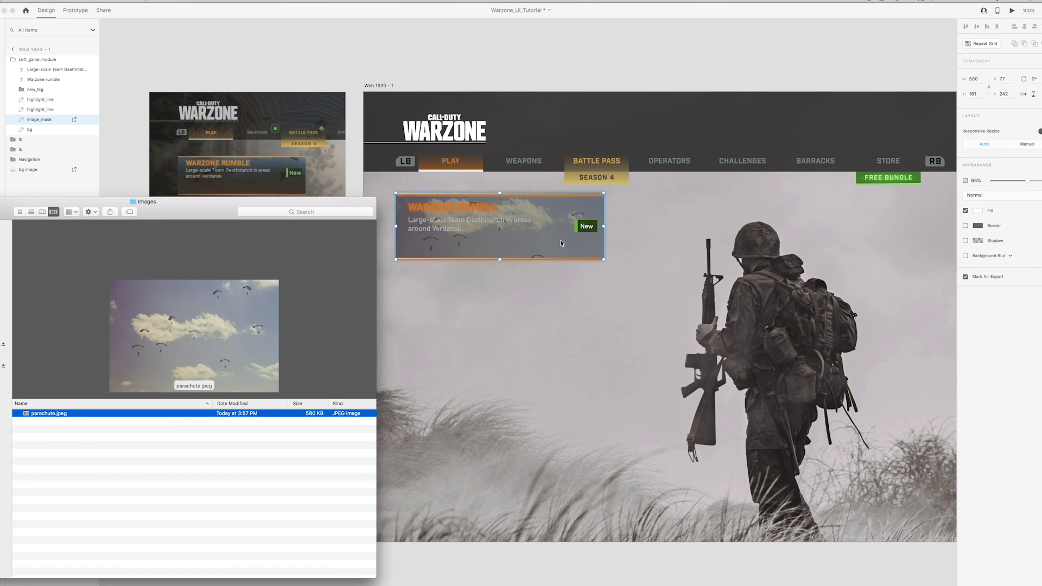
Enlarge and reposition the parachute photo inside the card's mask
double_click(562, 243)
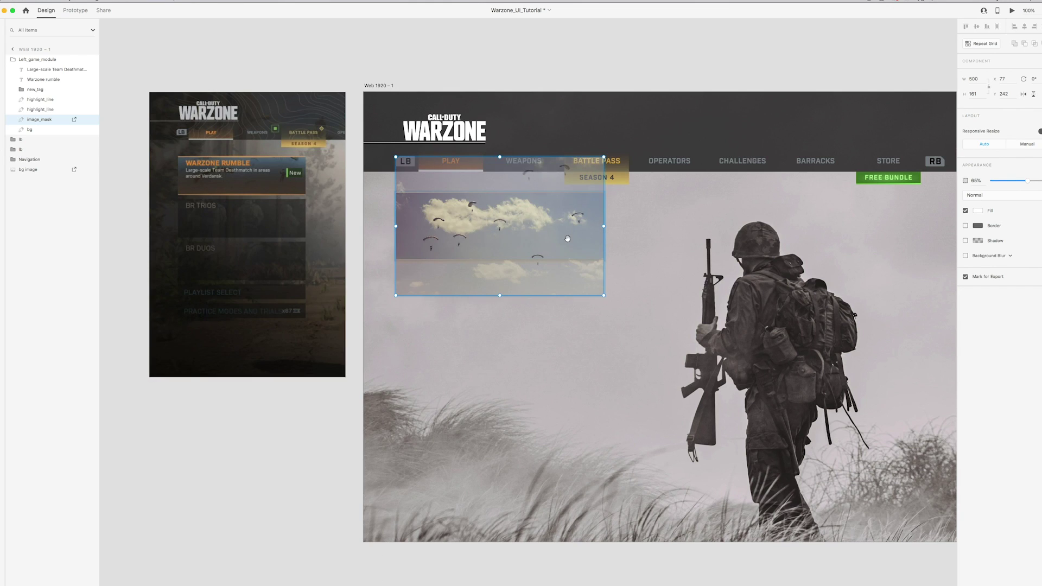
scroll(567, 239, right, 2)
drag(556, 295, 628, 343)
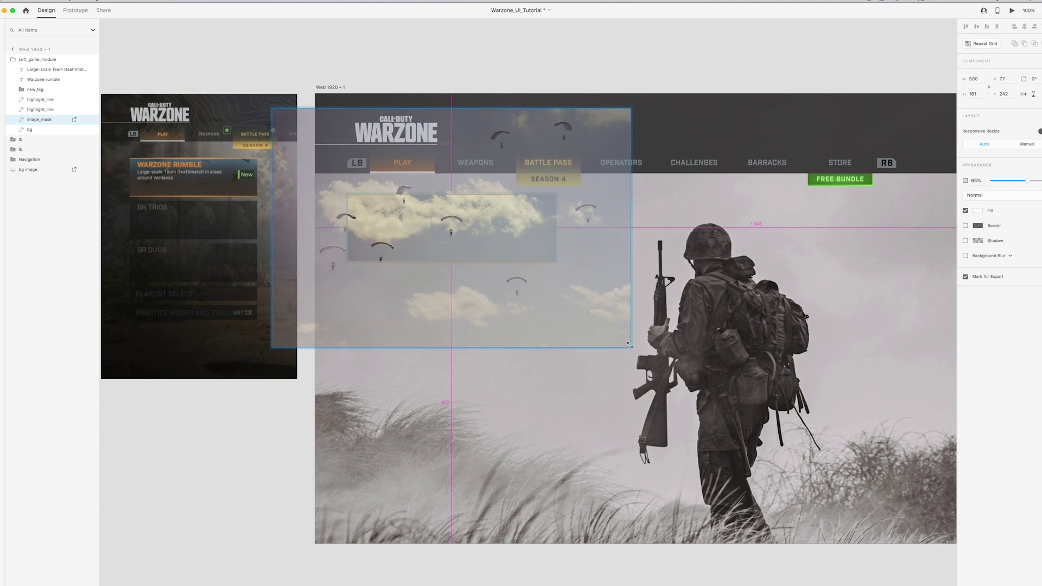
drag(466, 238, 543, 223)
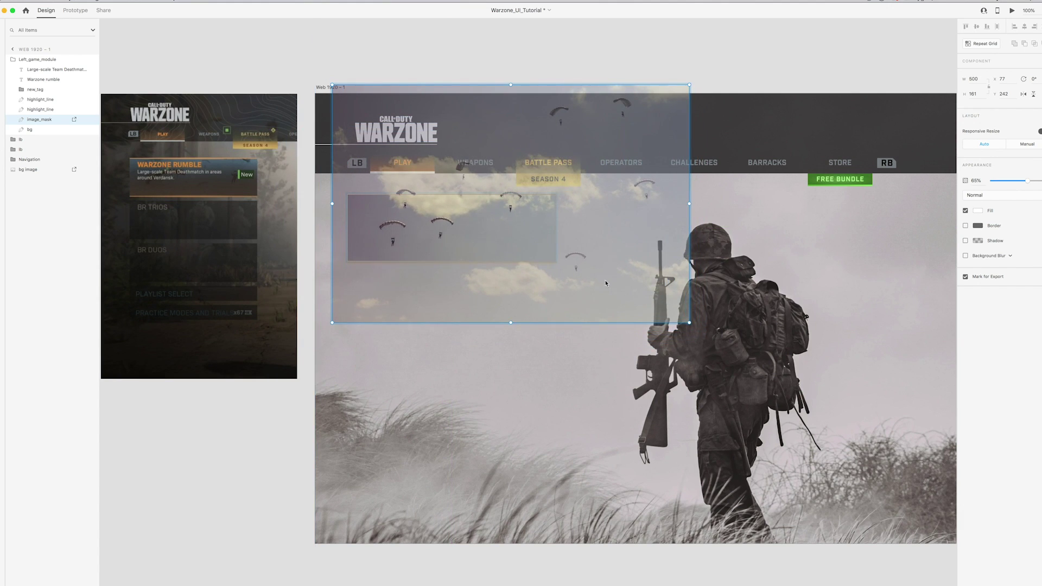
drag(690, 325, 774, 379)
drag(449, 227, 455, 200)
click(311, 40)
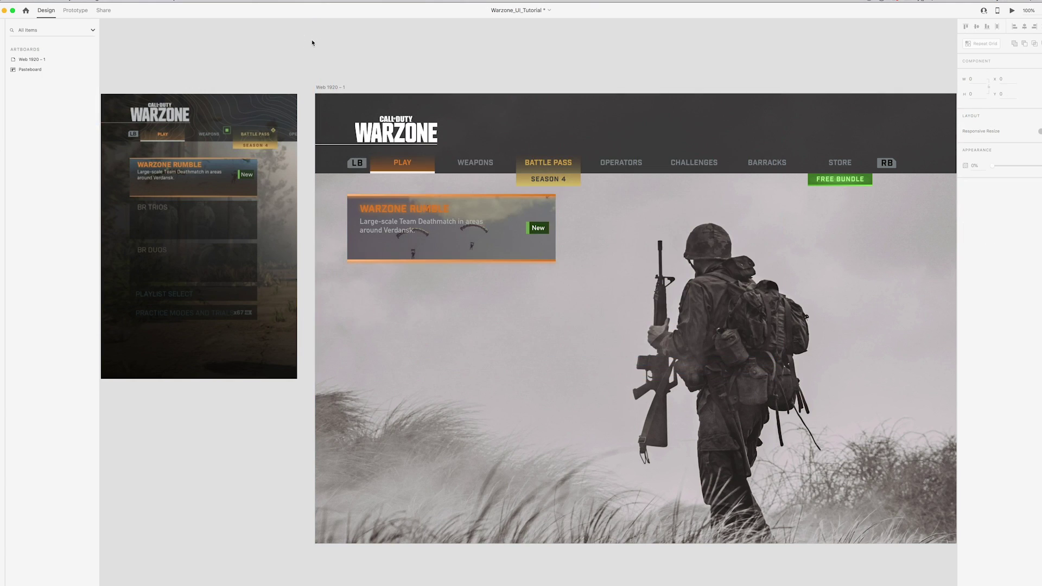
scroll(343, 42, left, 2)
click(486, 233)
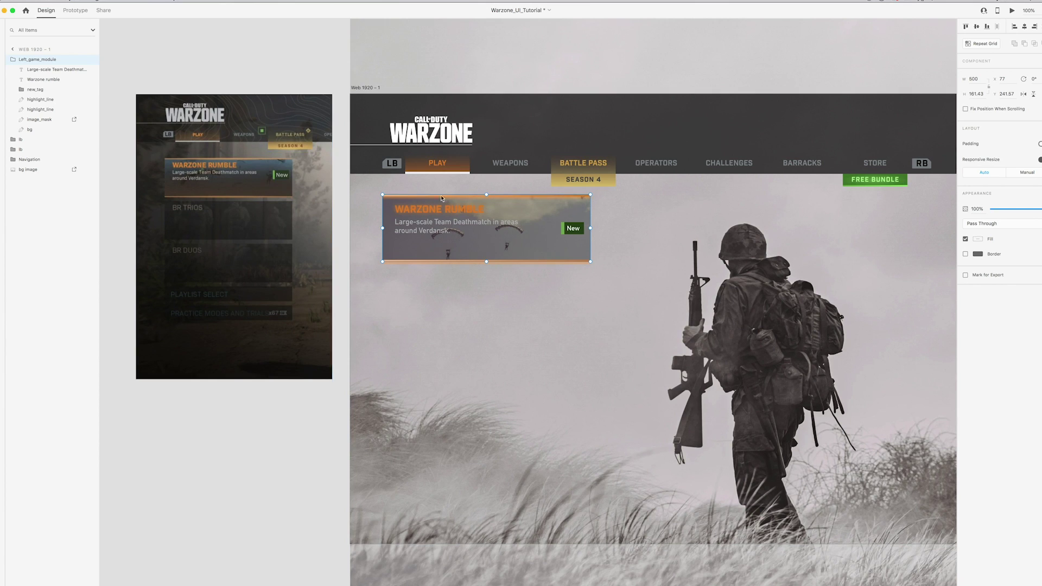
Move the bg layer above the image, make it fully opaque, and fill it blue-grey
click(60, 131)
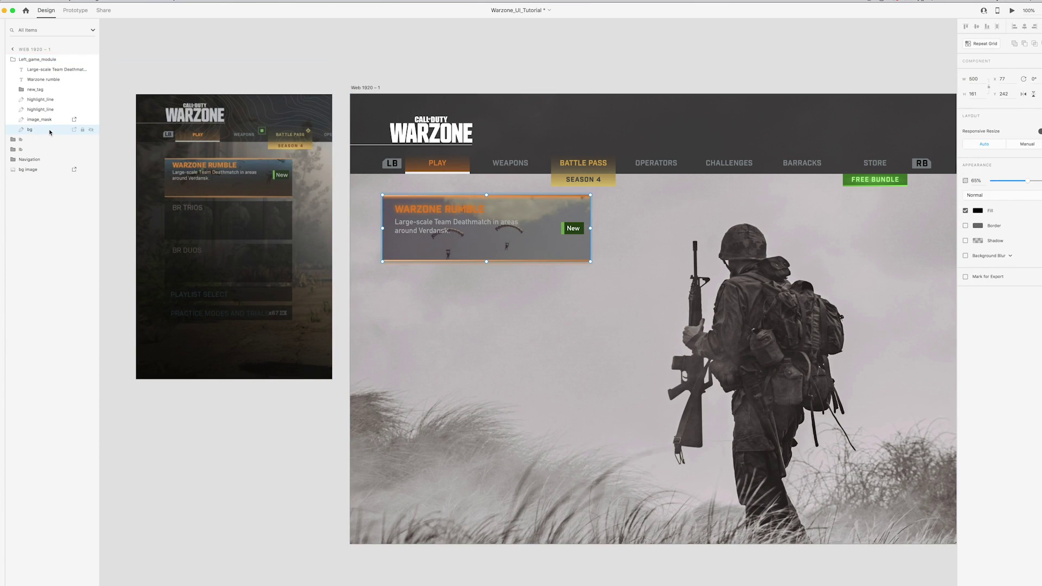
drag(39, 131, 32, 118)
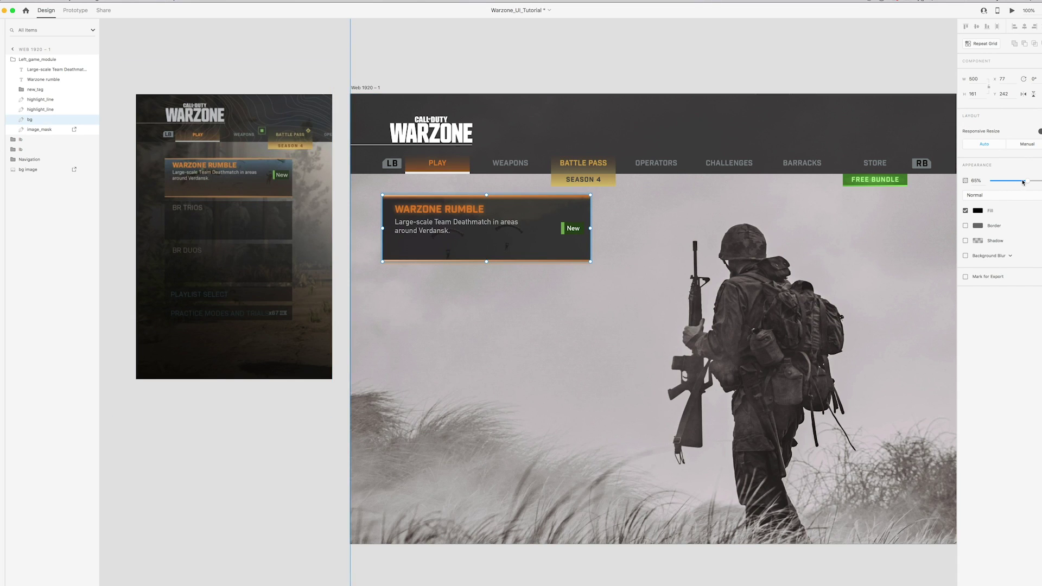
drag(1027, 182, 1040, 180)
click(977, 211)
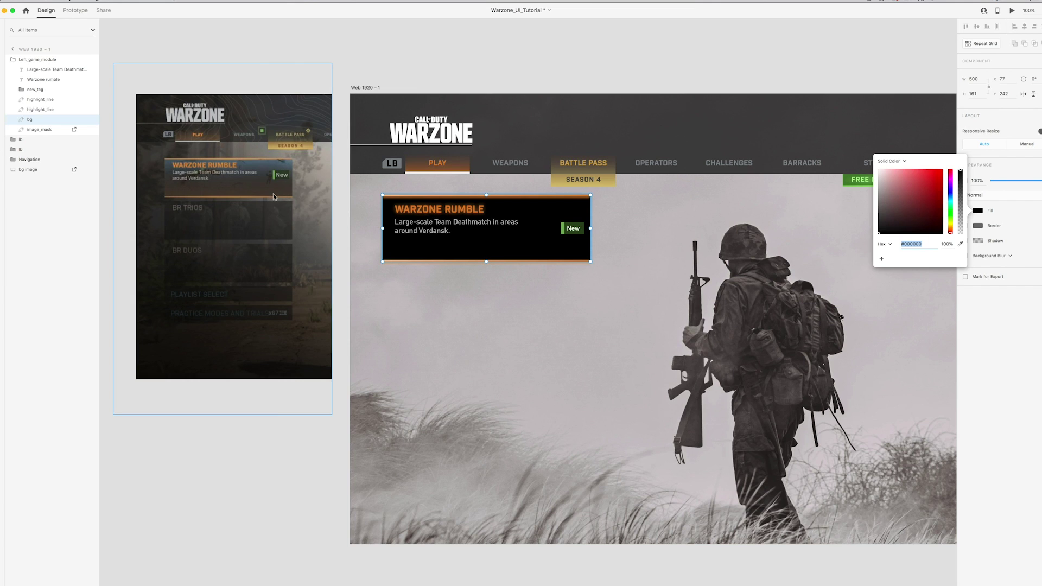
scroll(274, 197, right, 1)
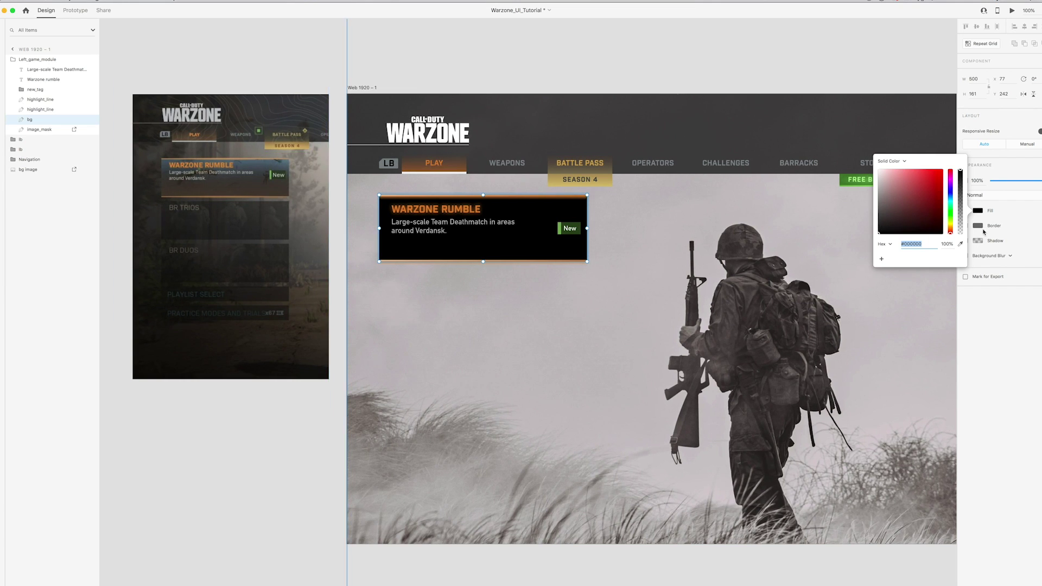
click(961, 244)
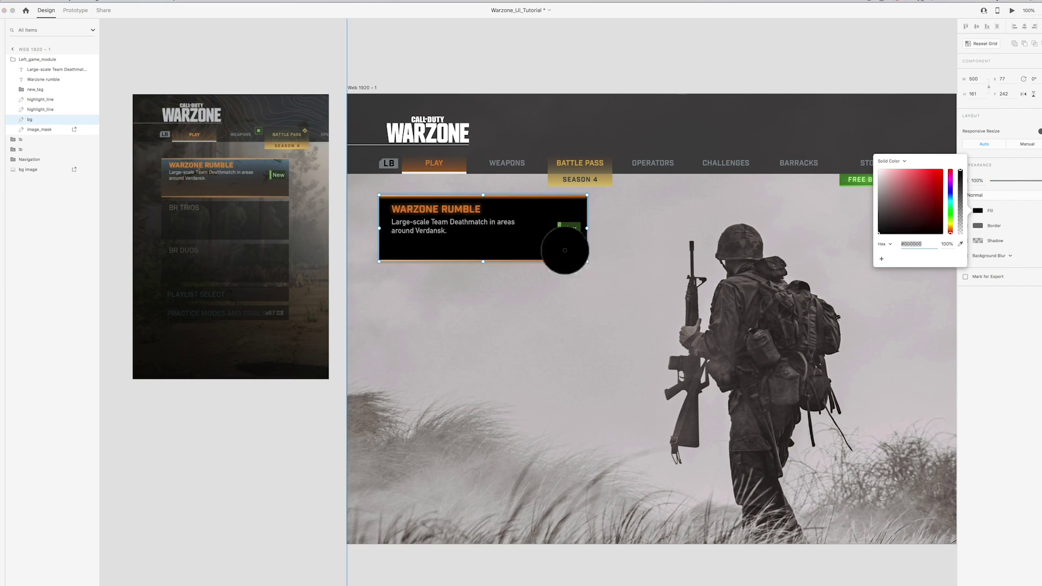
click(283, 162)
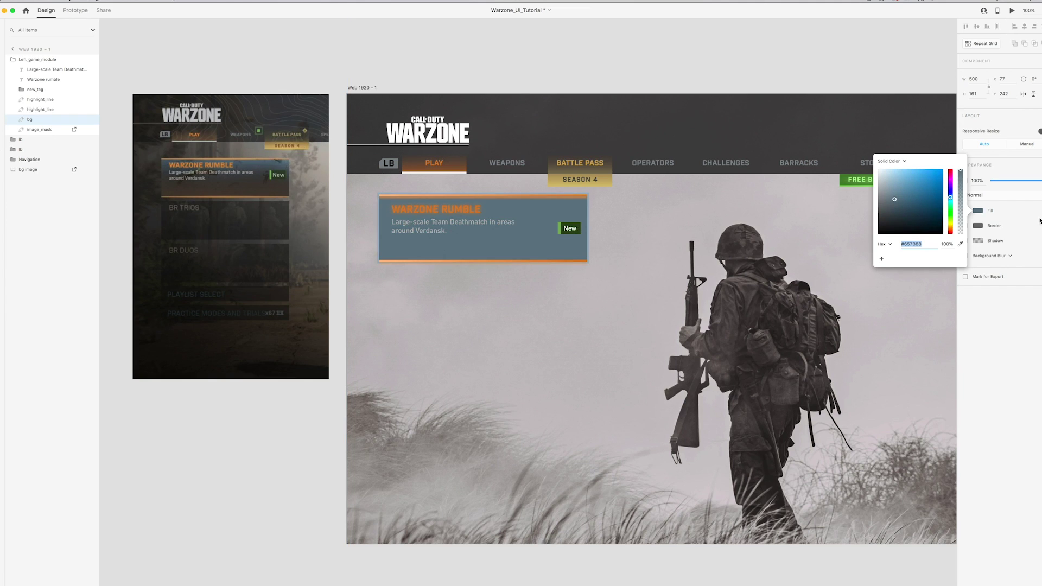
Change the bg fill to a linear gradient from reference blue-grey to brown
click(904, 161)
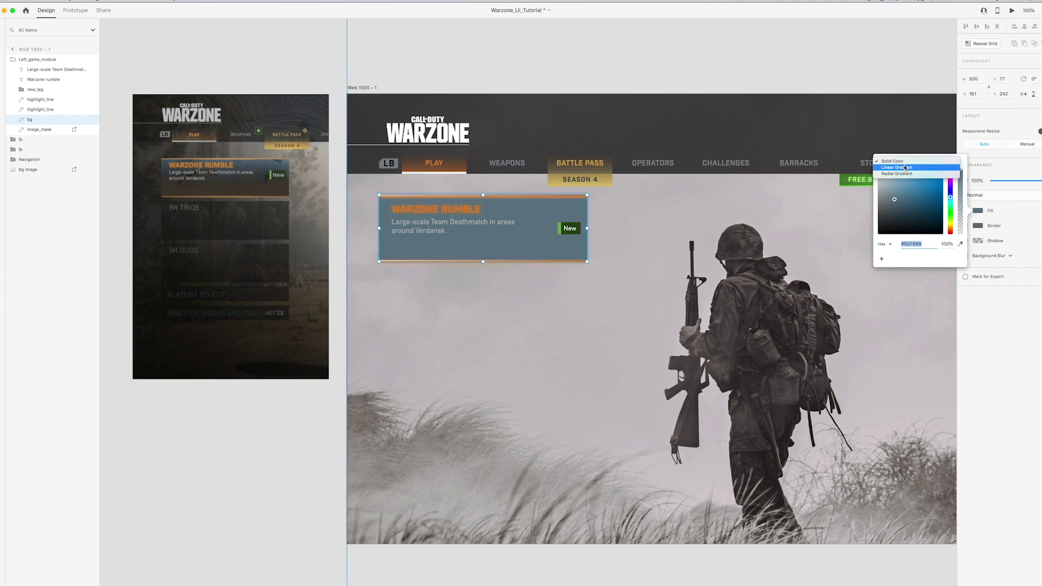
click(905, 167)
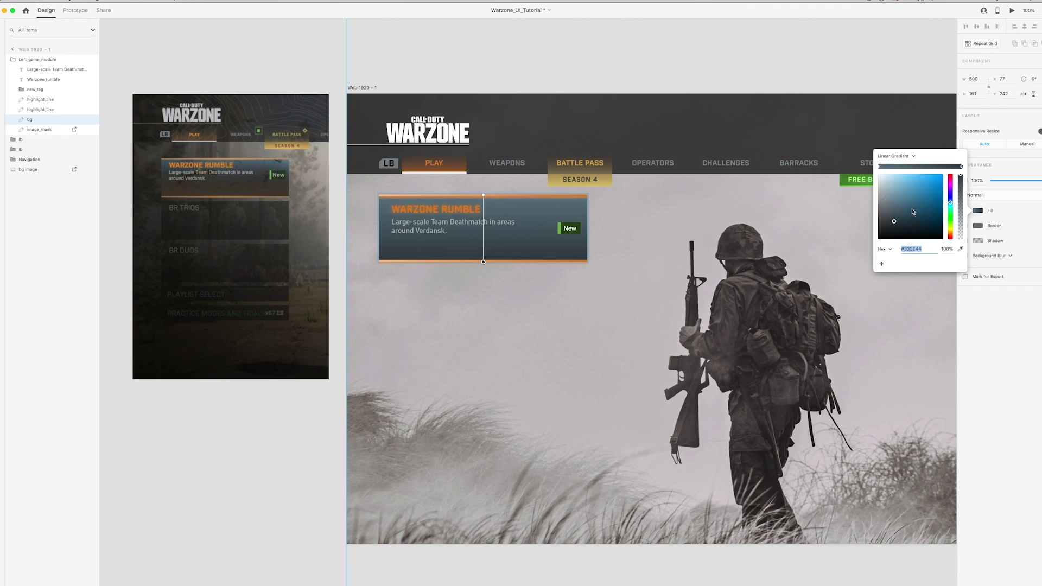
click(879, 166)
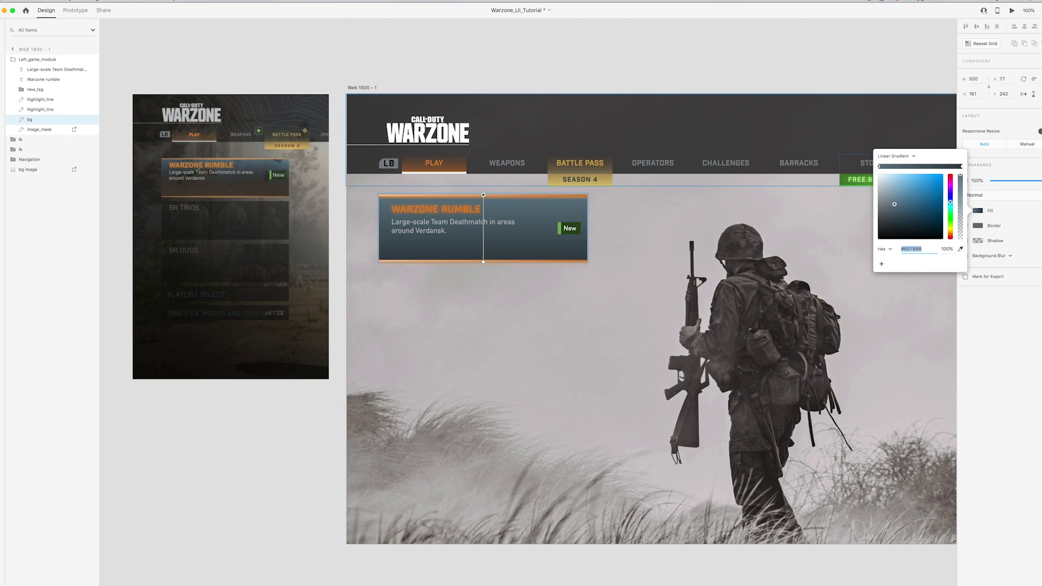
click(286, 164)
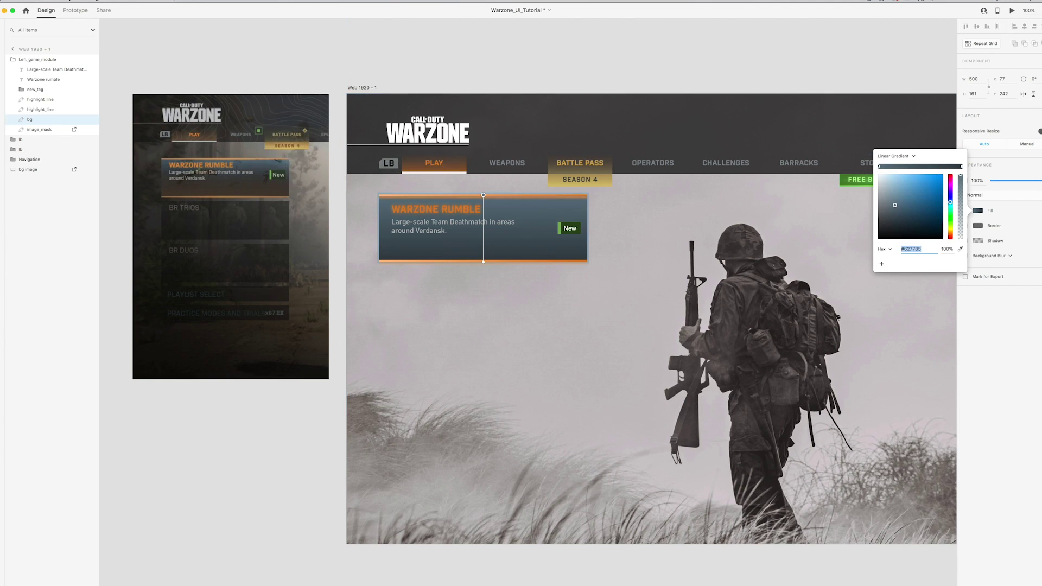
click(960, 166)
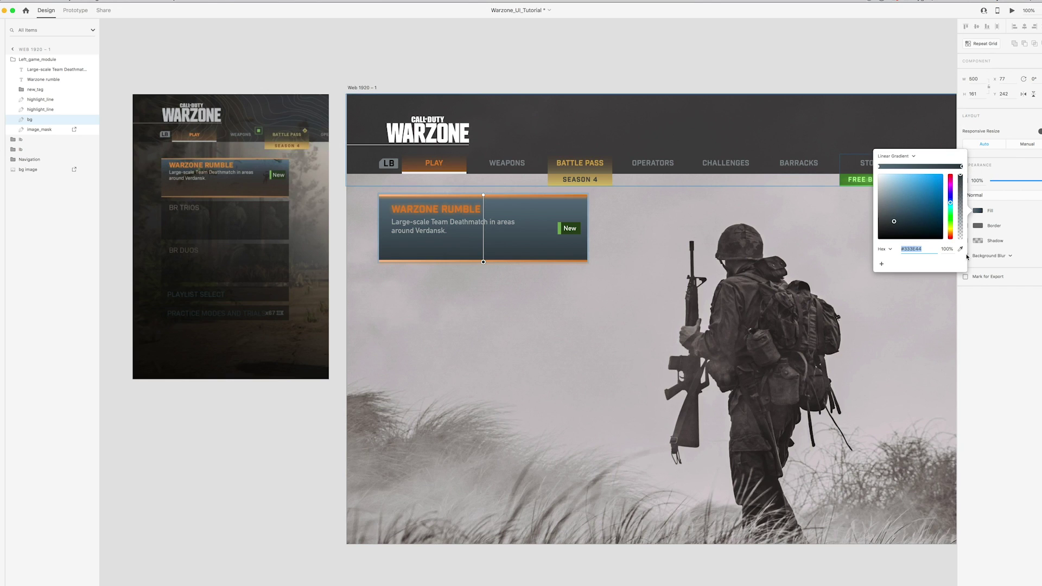
click(286, 195)
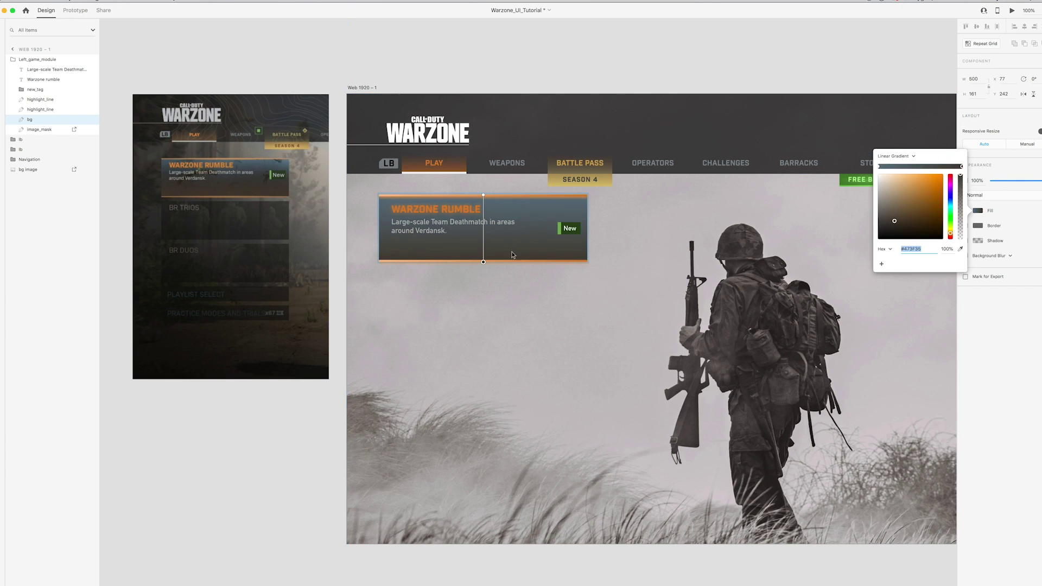
drag(483, 262, 483, 259)
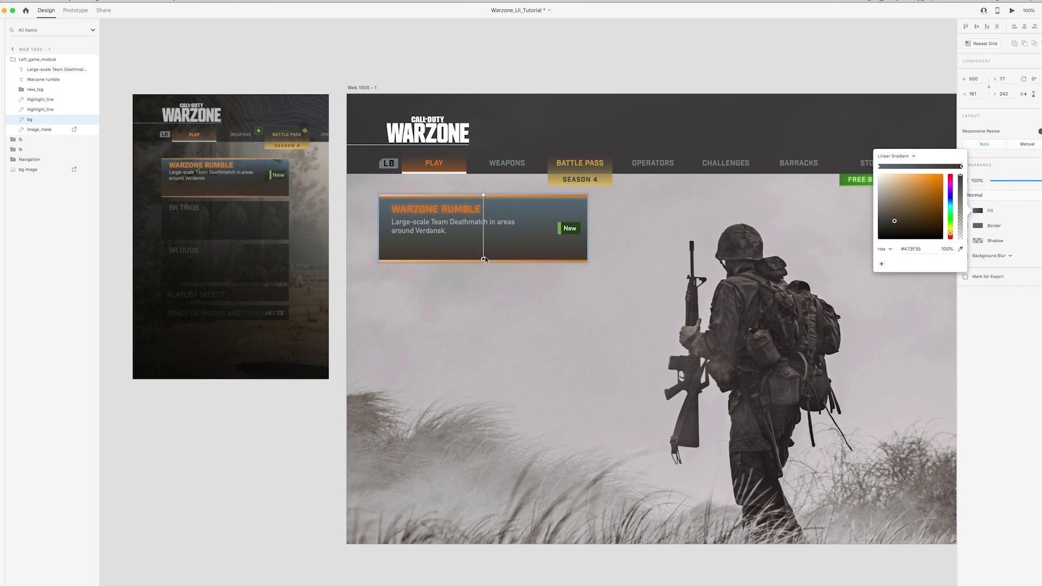
click(482, 195)
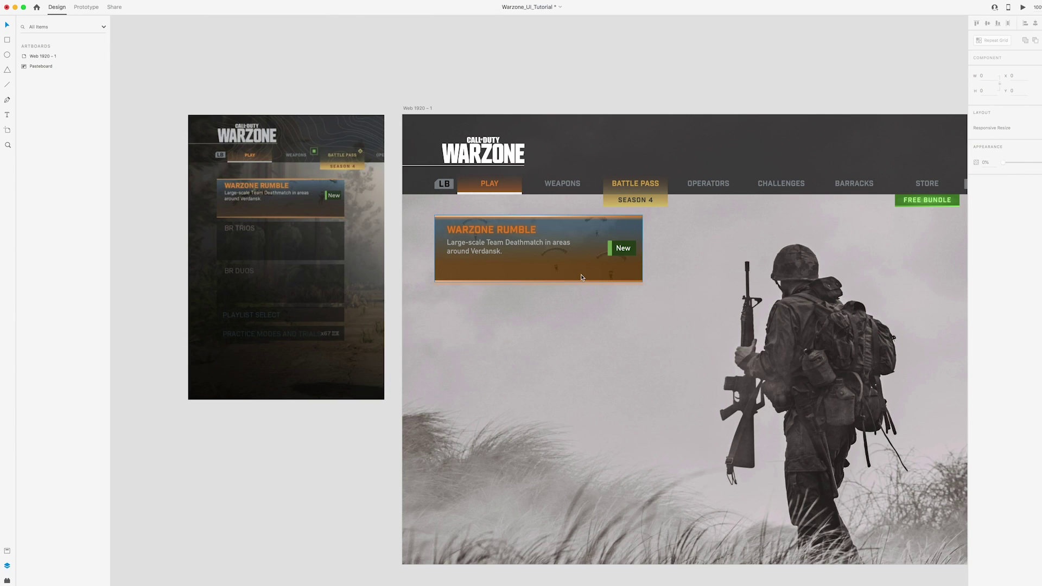
click(587, 275)
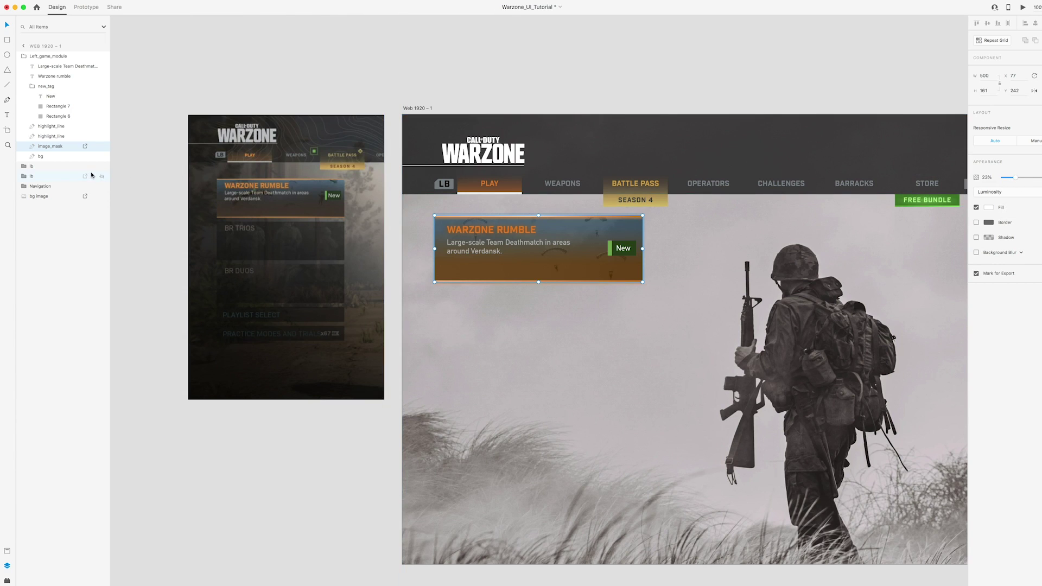
click(52, 157)
click(988, 207)
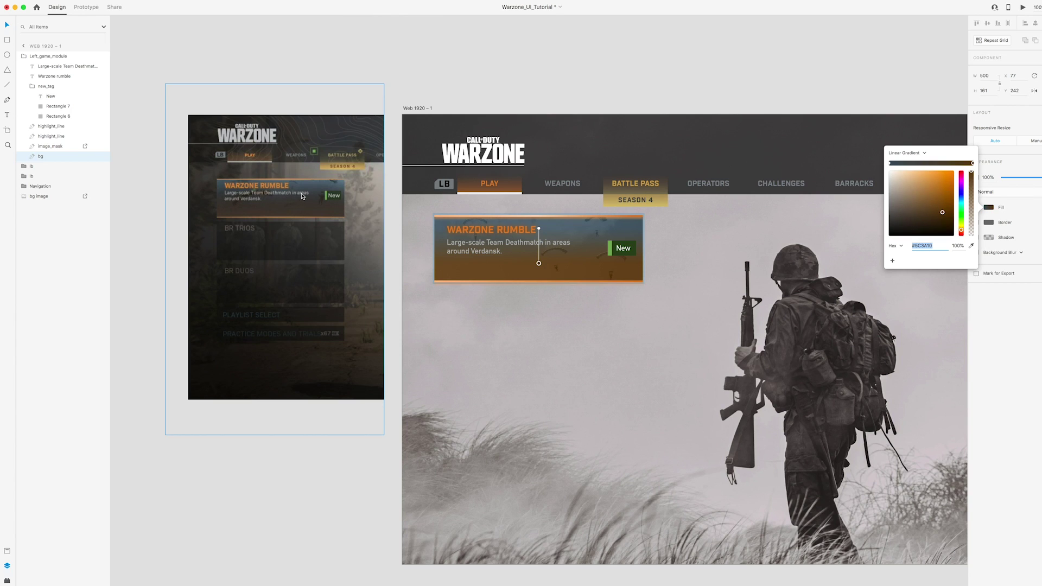
click(387, 110)
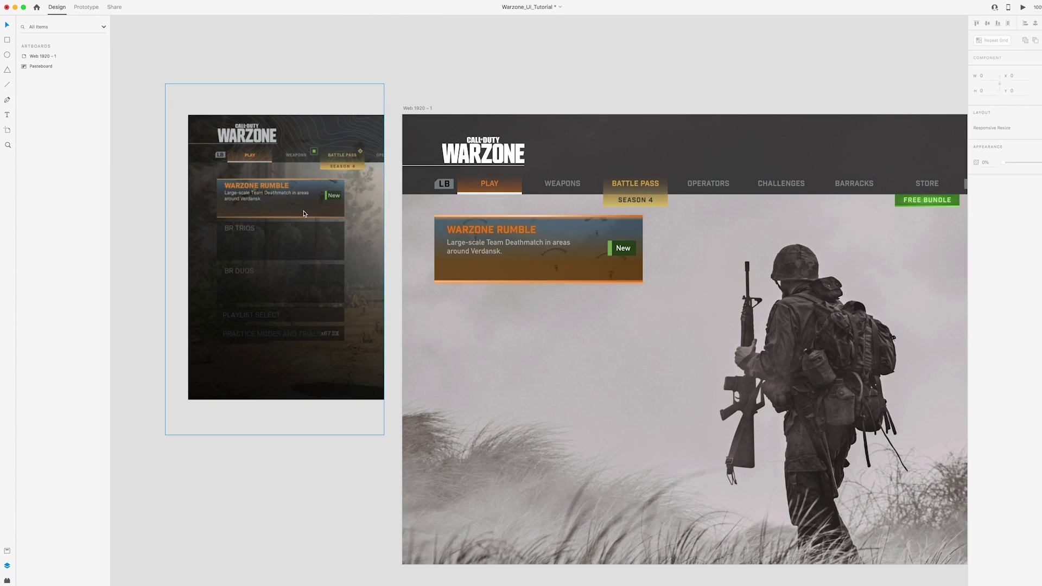
Zoom to the Warzone Rumble card's top-left corner and draw a 2×2 px ellipse
key(super+equal)
key(super+equal)
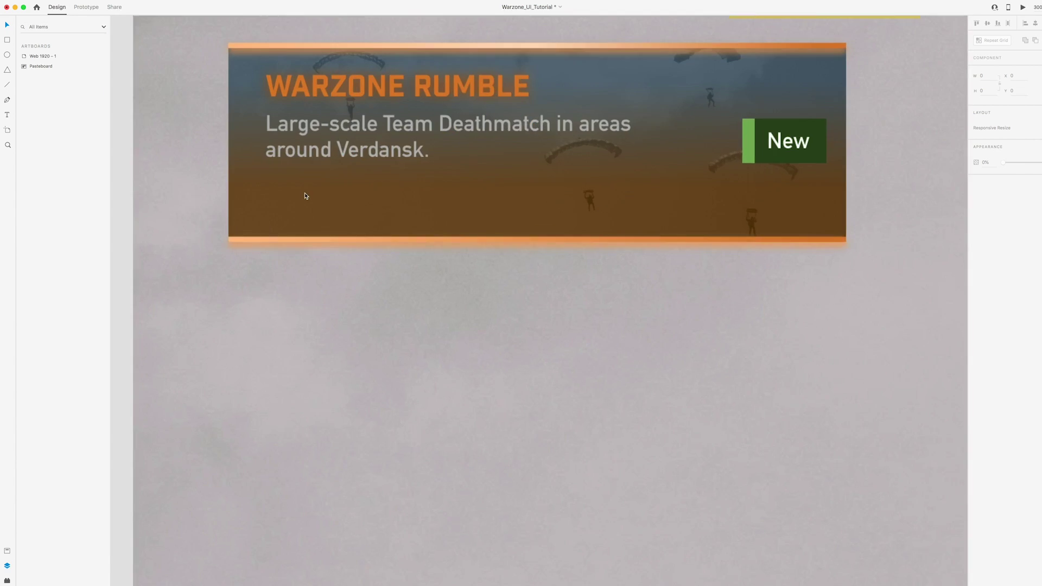
scroll(523, 249, left, 10)
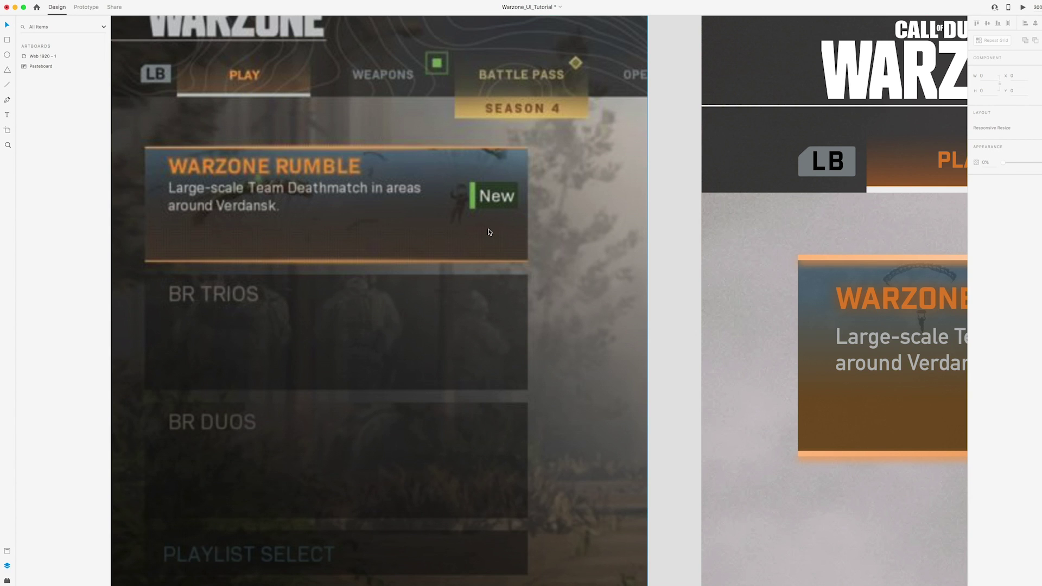
key(super+minus)
key(super+minus)
scroll(372, 209, right, 5)
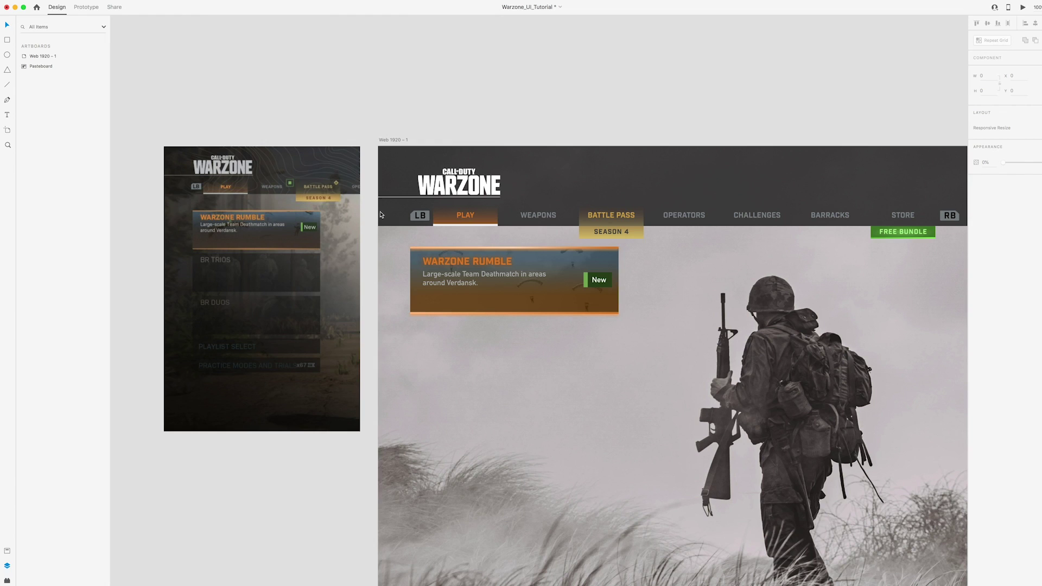
scroll(626, 290, left, 4)
scroll(626, 290, up, 1)
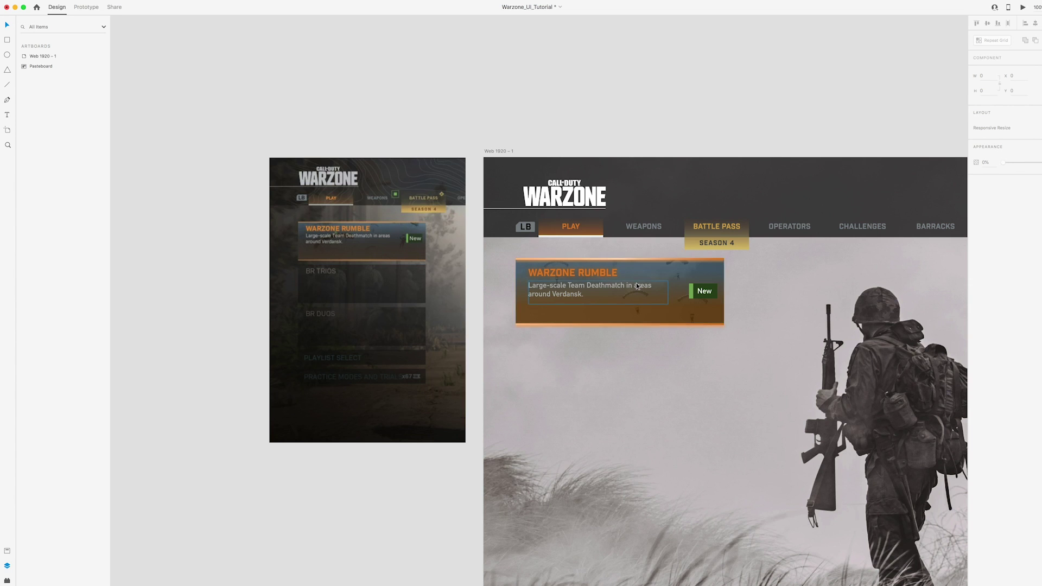
scroll(637, 286, up, 10)
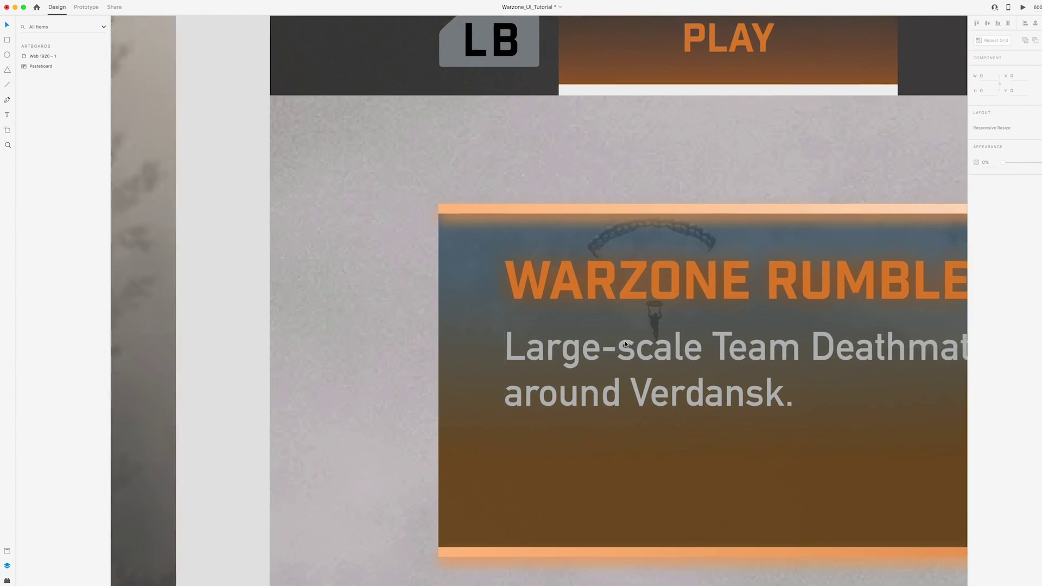
scroll(600, 298, up, 2)
scroll(600, 340, up, 1)
scroll(600, 340, up, 5)
drag(580, 337, 595, 324)
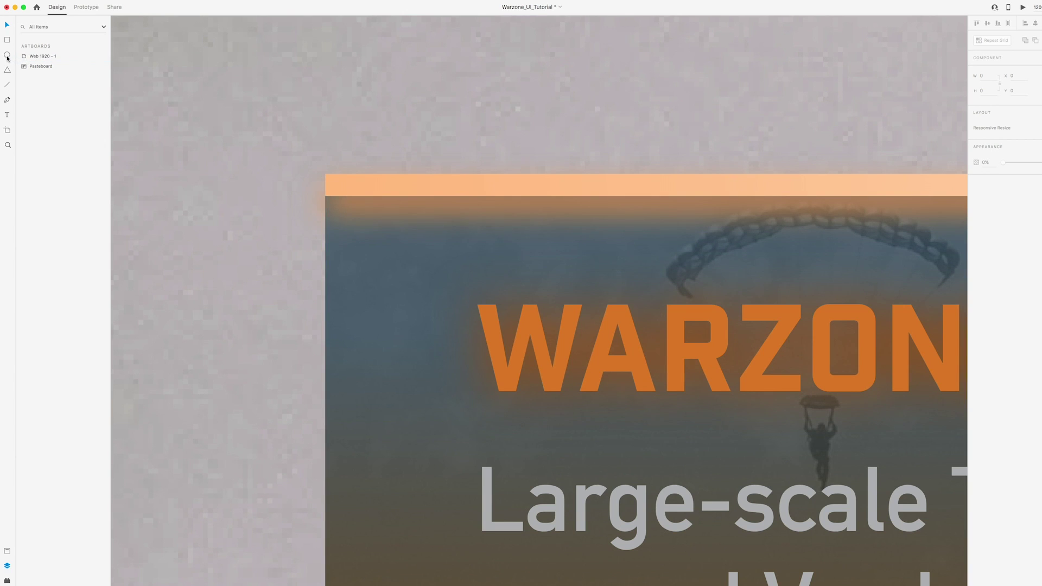
drag(333, 204, 344, 215)
Remove the dot's border and fill it with the orange sampled from the WARZONE title
click(7, 25)
drag(340, 206, 340, 211)
click(976, 234)
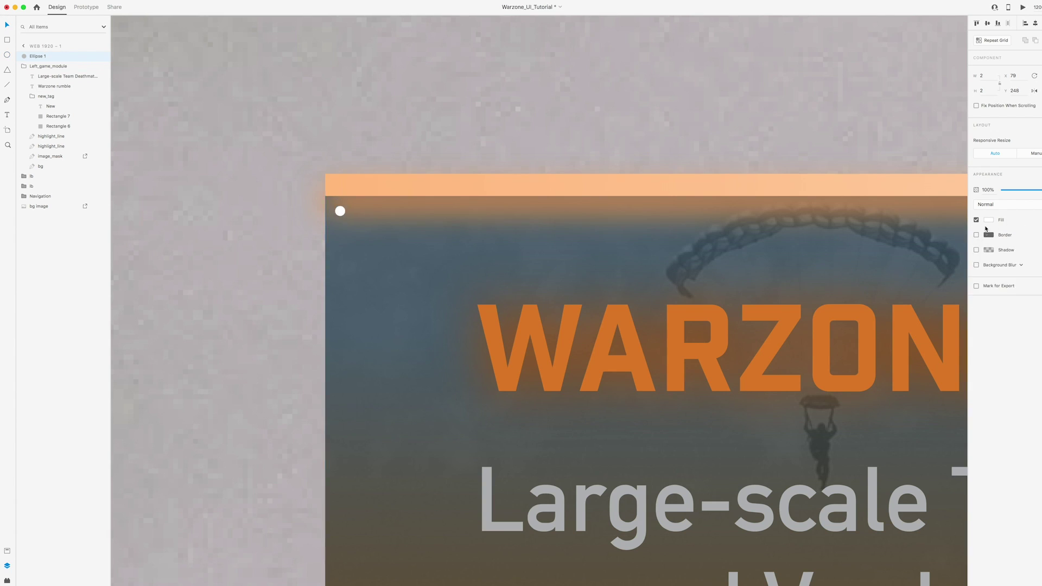
click(988, 220)
click(971, 252)
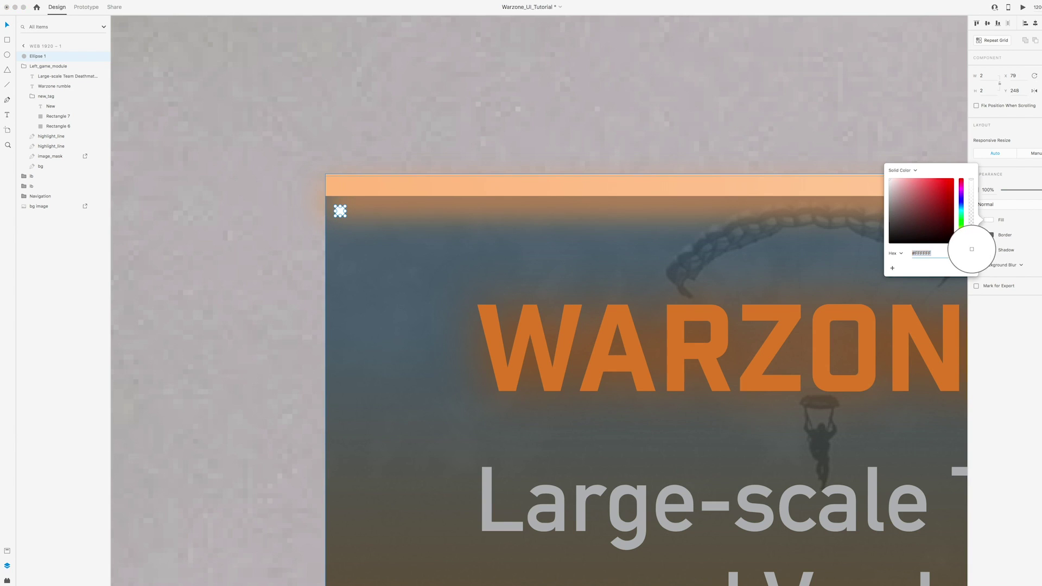
click(719, 318)
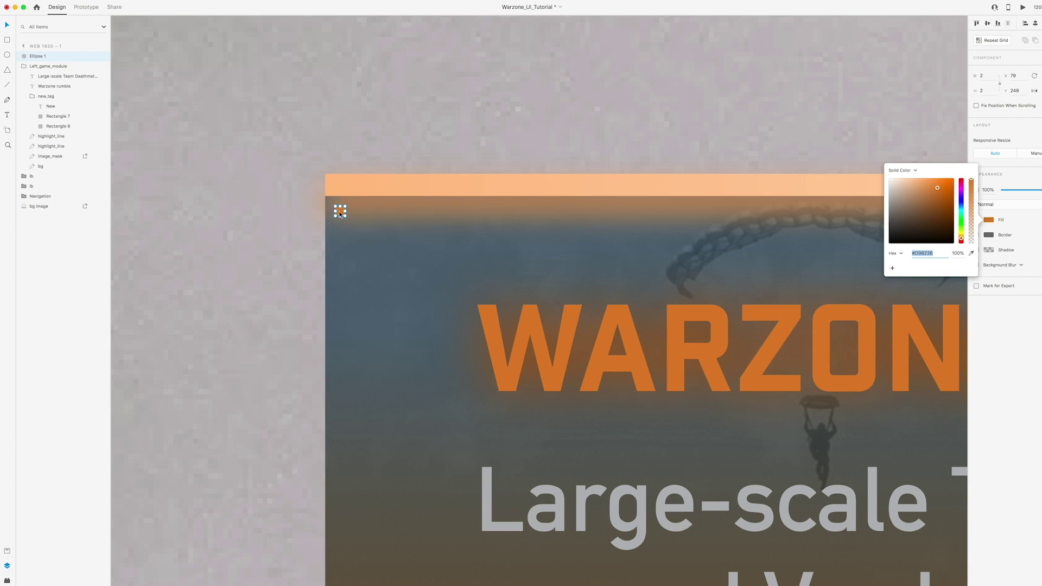
key(Escape)
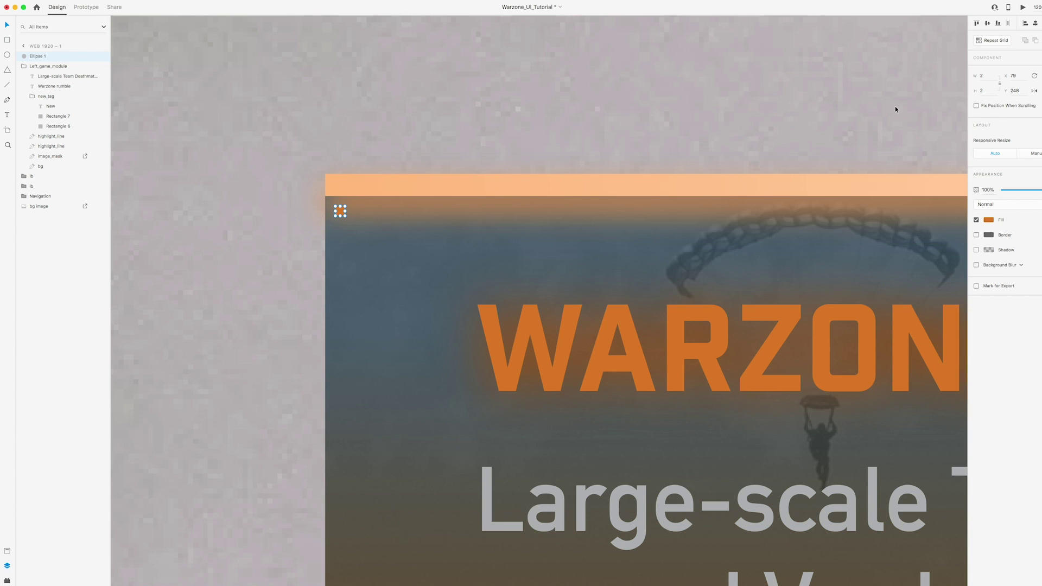
Turn the dot into a Repeat Grid and tighten the gap between its columns
click(999, 44)
drag(344, 211, 792, 225)
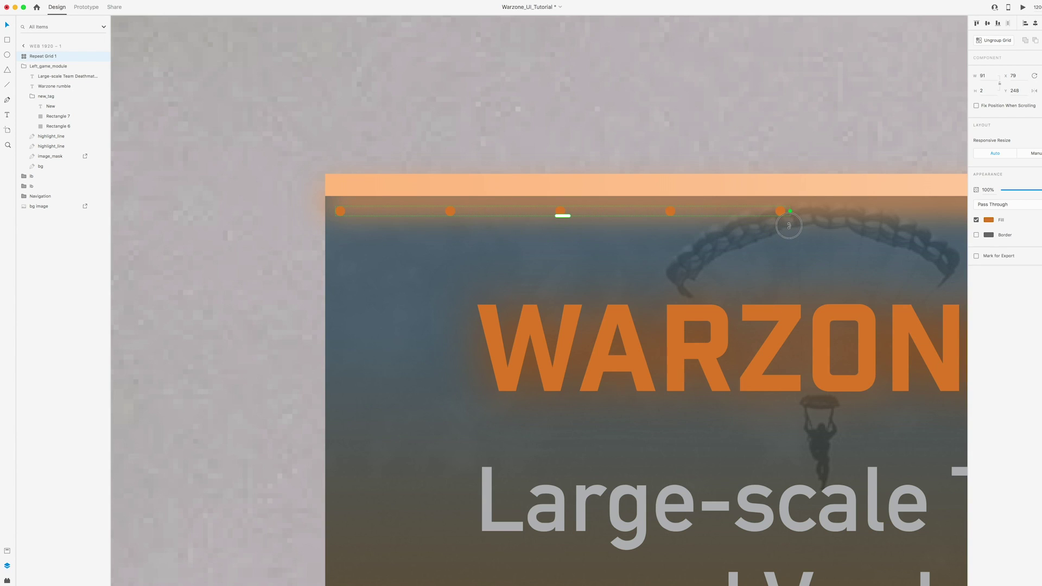
click(663, 212)
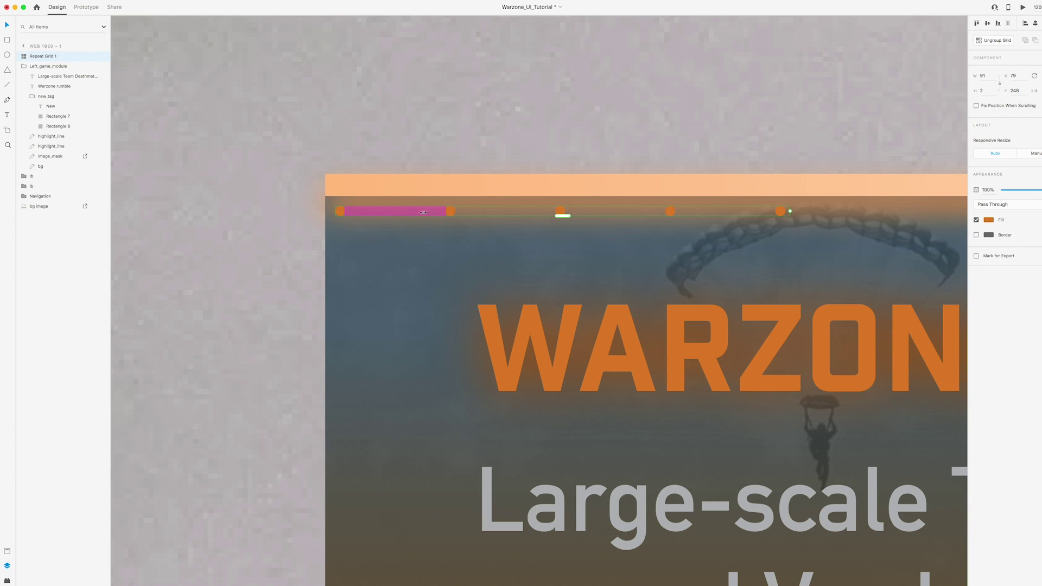
drag(552, 213, 365, 220)
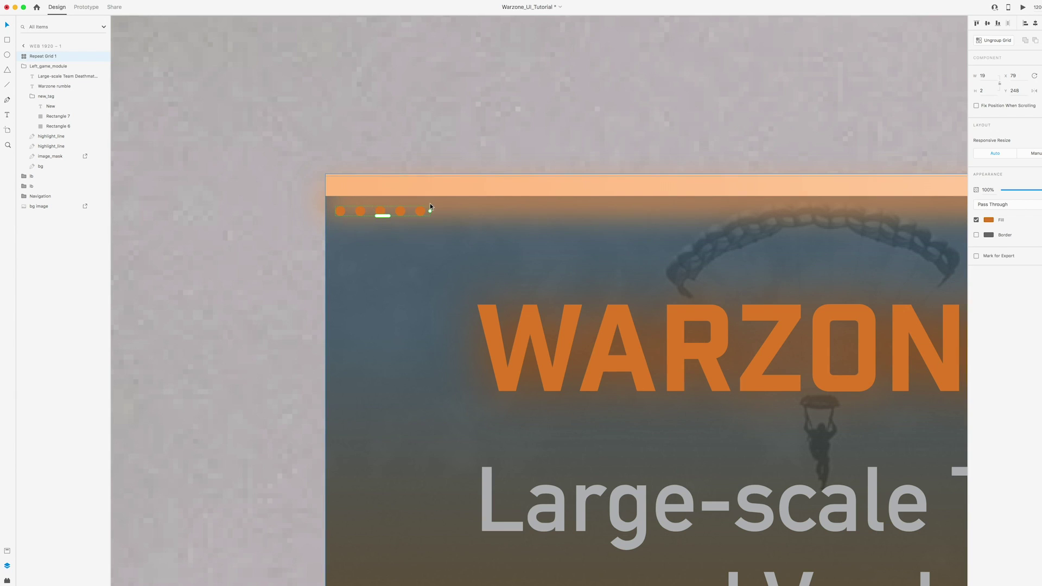
scroll(428, 202, down, 5)
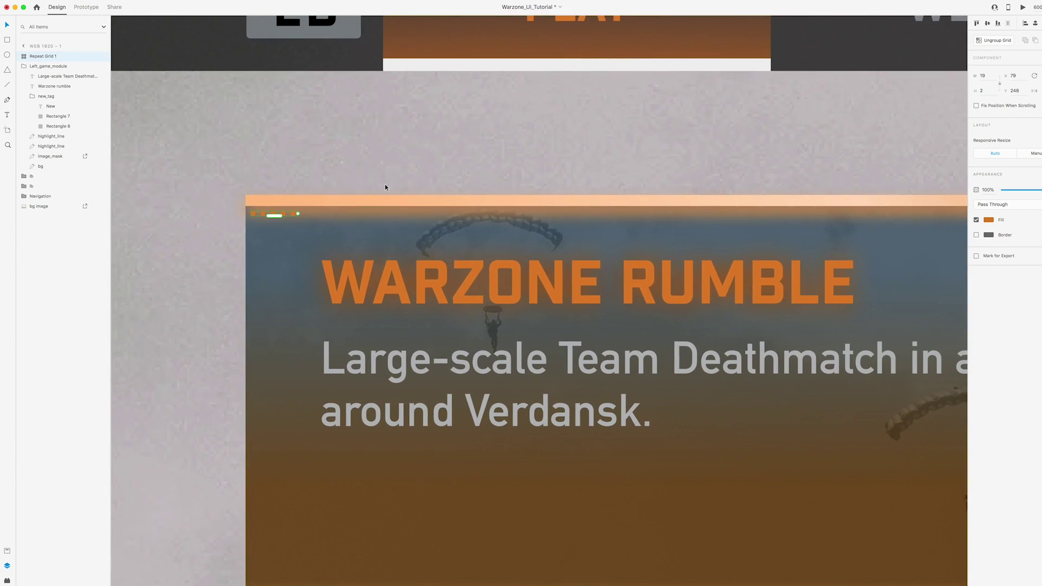
scroll(386, 187, down, 3)
Stretch the dot grid across the full width and height of the Warzone Rumble card
click(378, 244)
drag(379, 244, 799, 262)
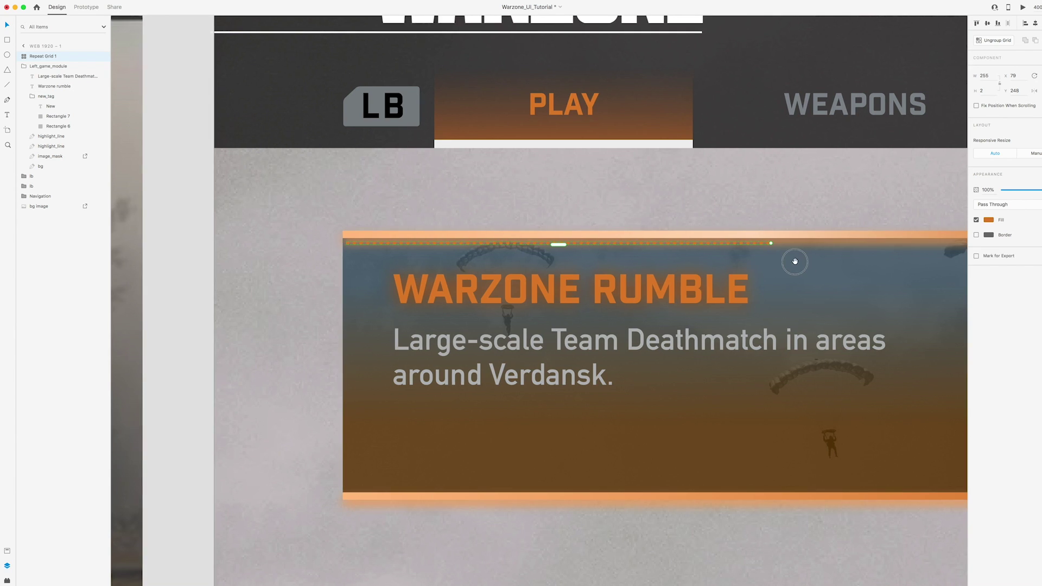
scroll(798, 262, right, 3)
scroll(681, 268, down, 4)
scroll(681, 269, right, 1)
drag(525, 265, 736, 276)
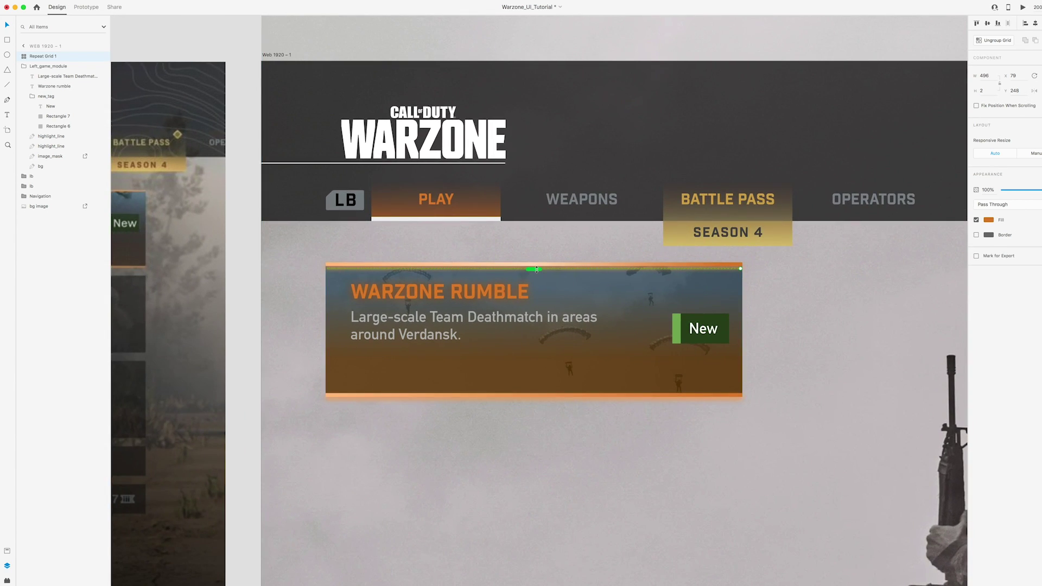
drag(536, 269, 570, 283)
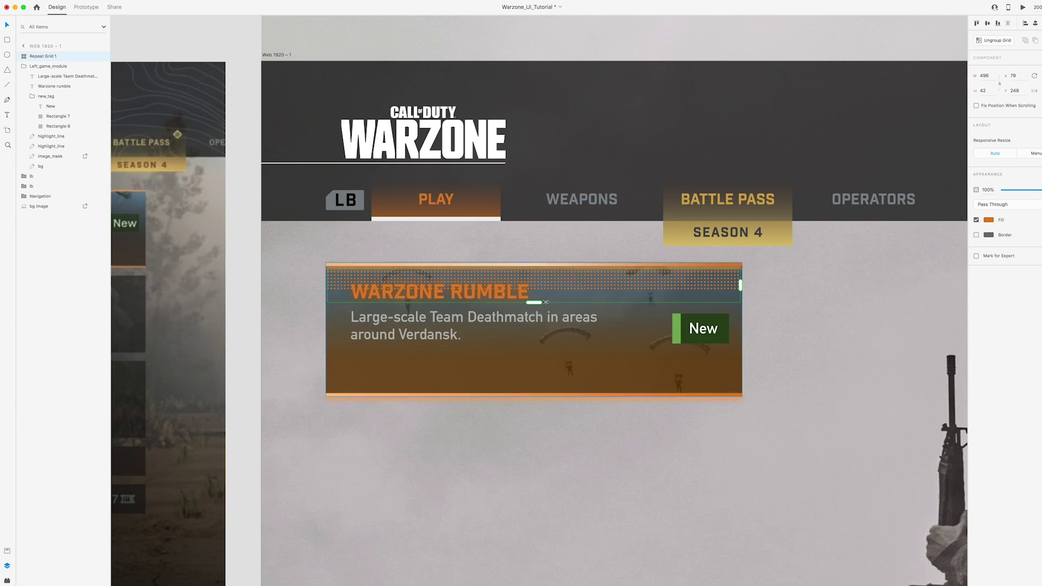
drag(535, 300, 530, 392)
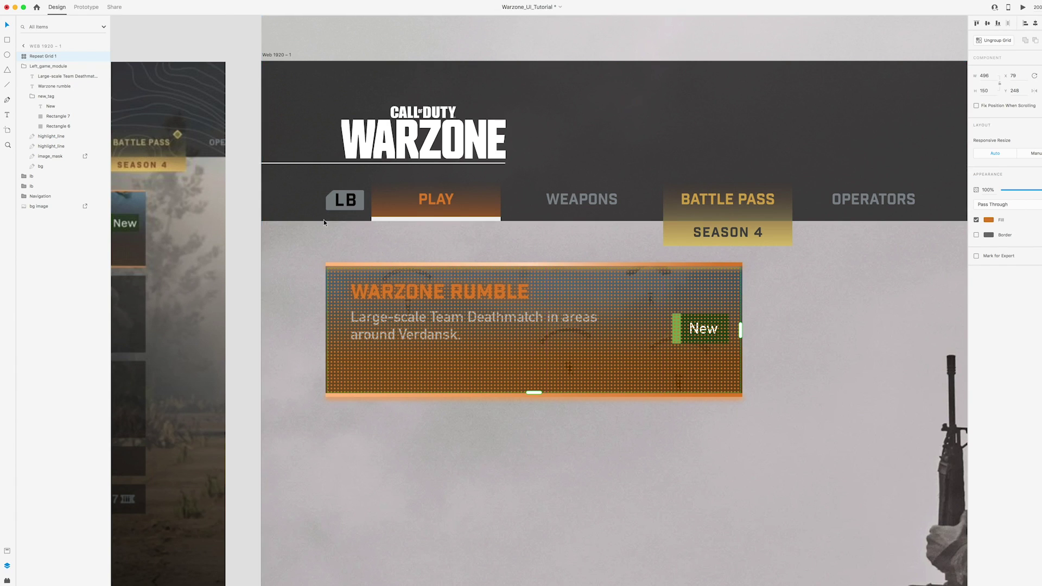
click(24, 67)
double_click(45, 57)
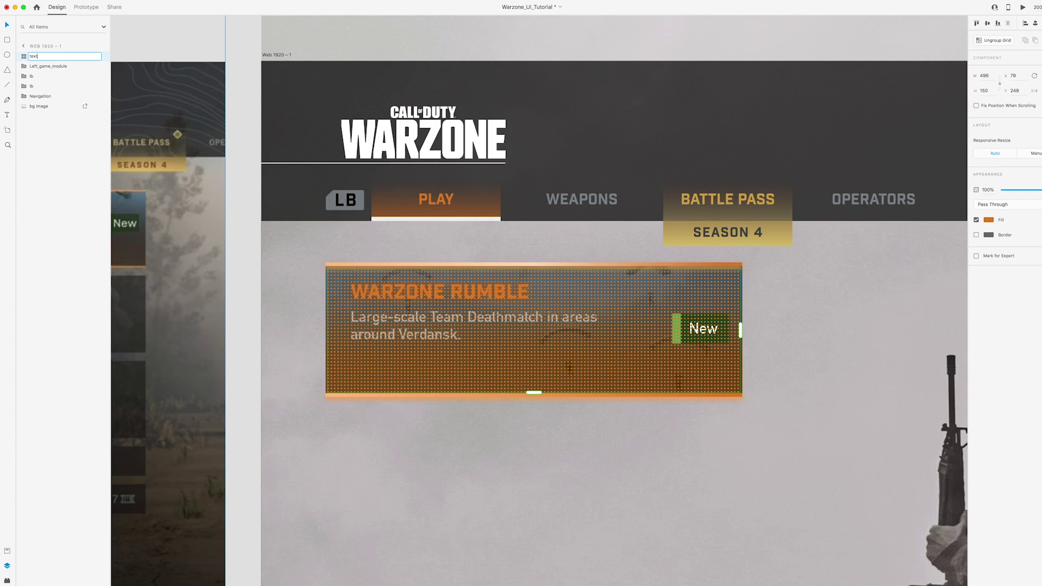
Name the grid texture_dots, move it beneath image_mask in Left_game_module, and deepen its orange
text(texture_dots)
key(Return)
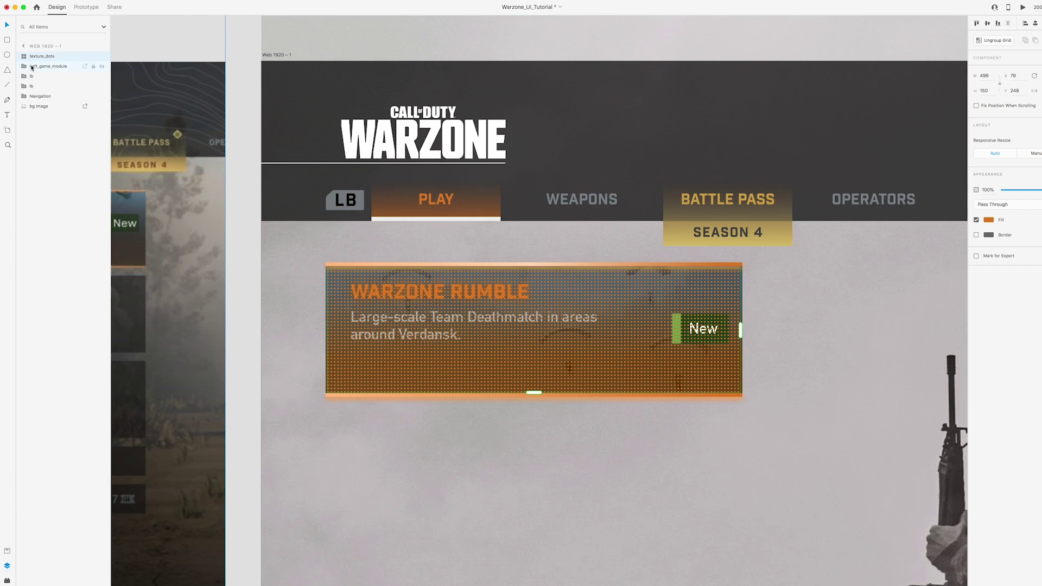
click(48, 67)
click(23, 67)
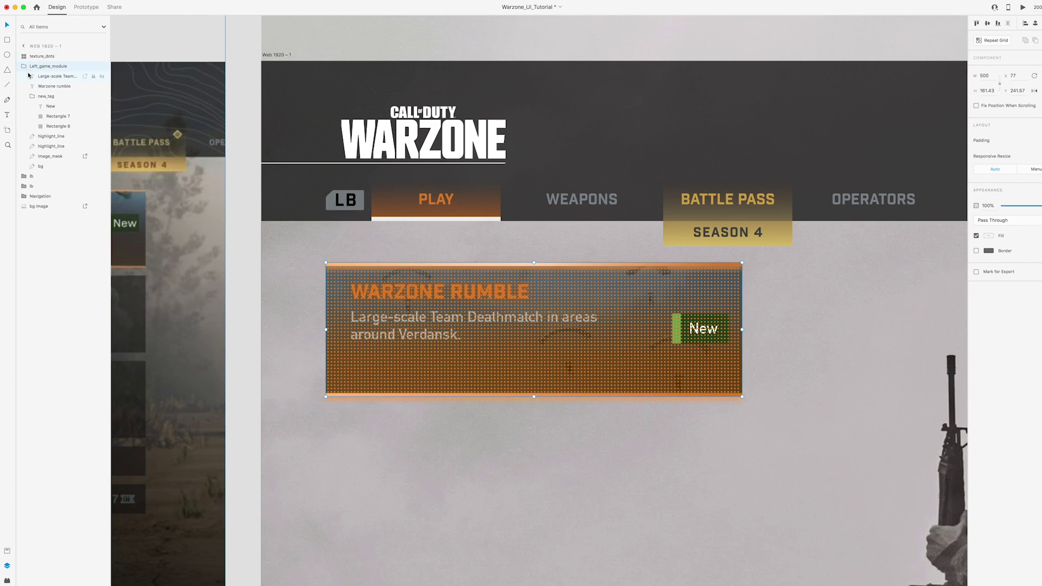
drag(42, 56, 50, 135)
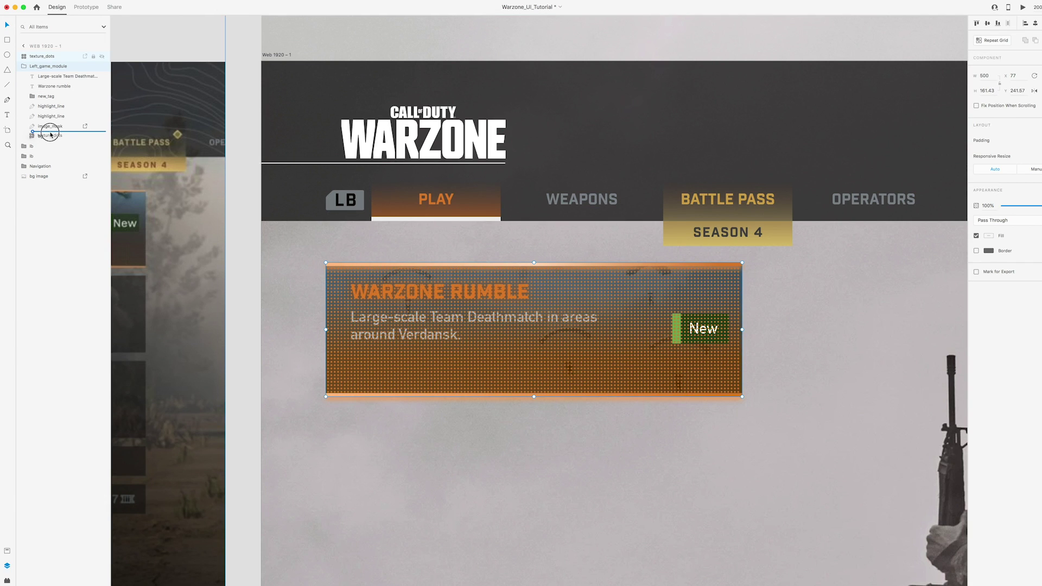
drag(50, 135, 50, 136)
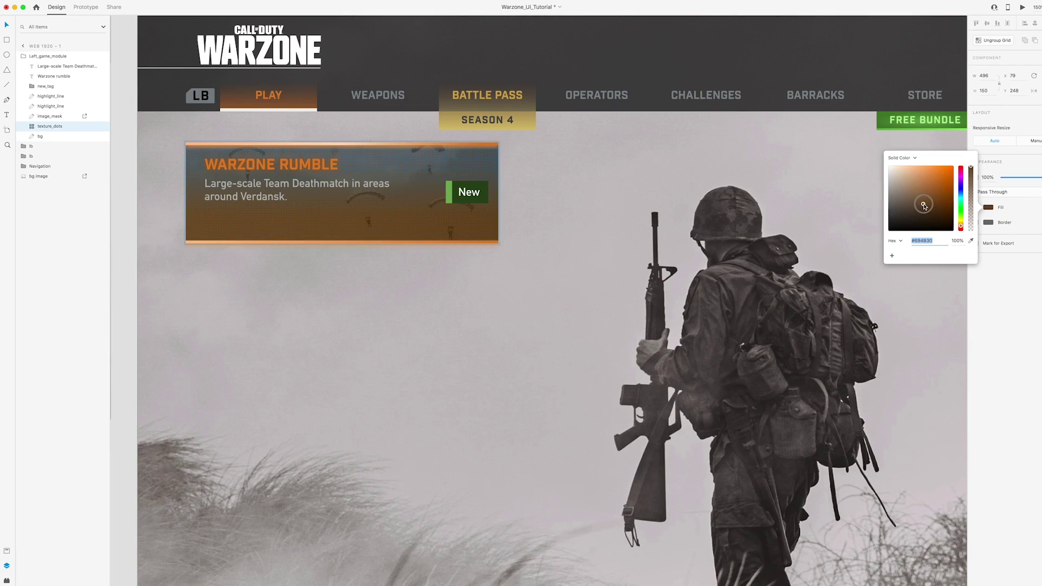
drag(922, 209, 937, 184)
Duplicate the Warzone Rumble card so a BR TRIOS copy sits directly below it
key(Escape)
key(super+0)
click(58, 59)
scroll(199, 56, left, 2)
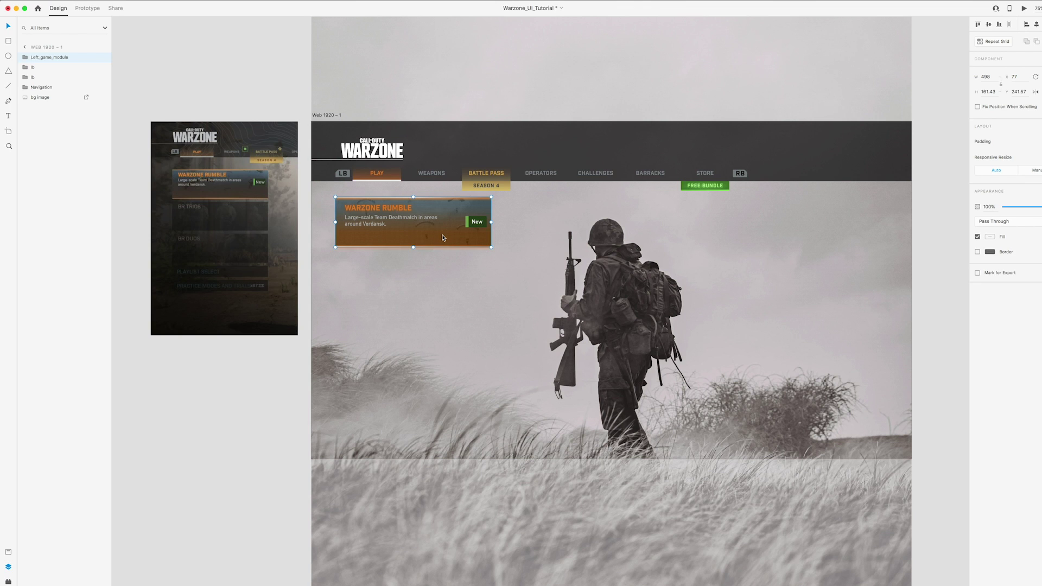
key(super+d)
click(411, 265)
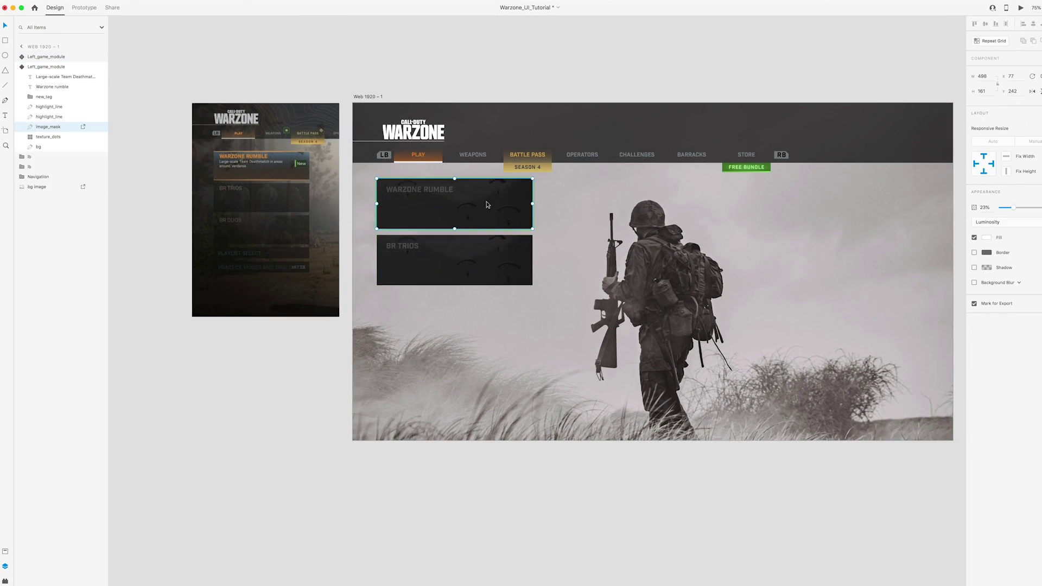
Paste another card, retitle it BR DUOS, and drop a soldiers photo into its mask
key(ctrl+v)
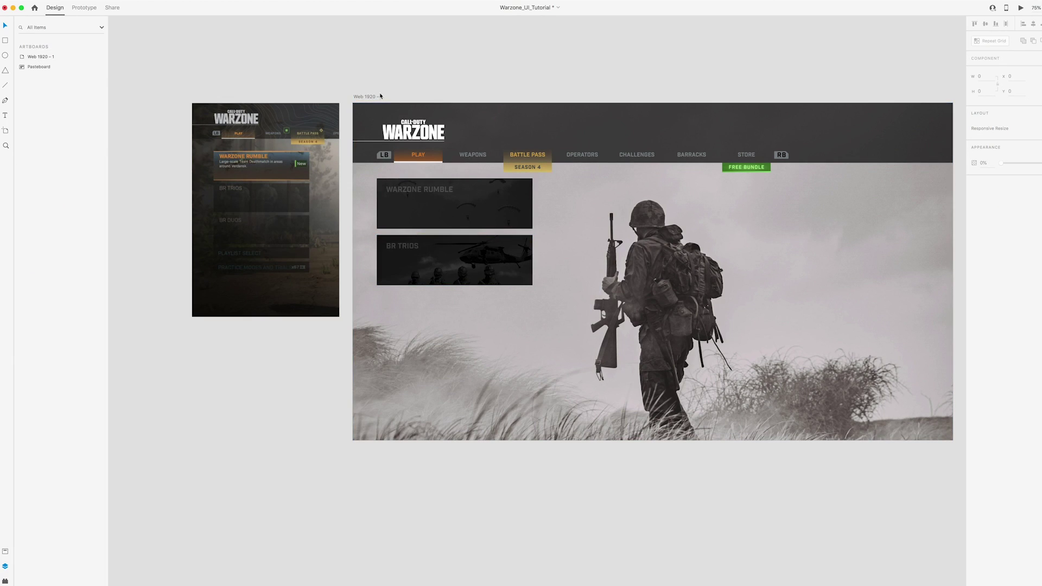
double_click(415, 246)
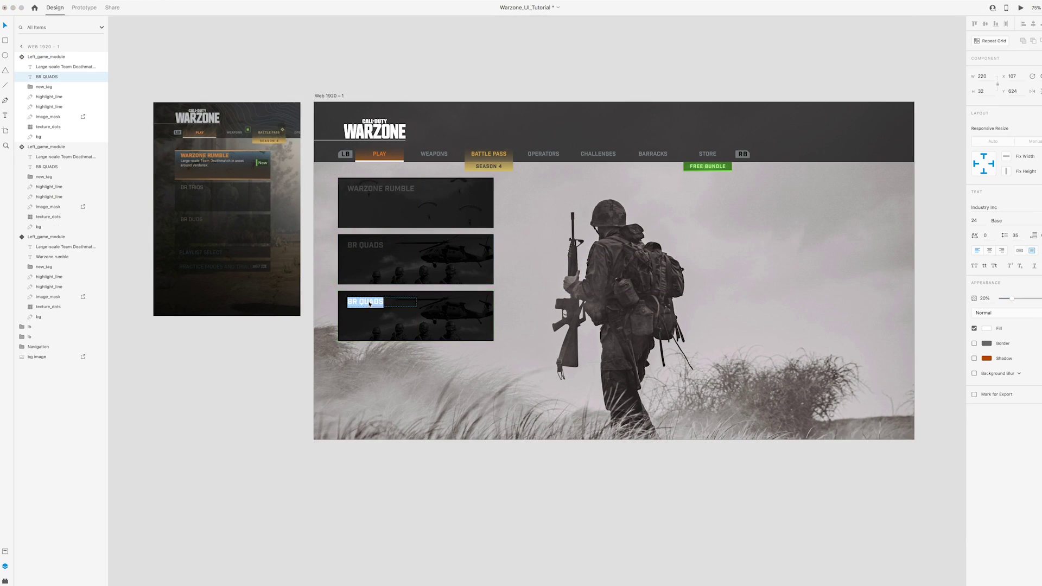
text(BR DUOS)
click(284, 338)
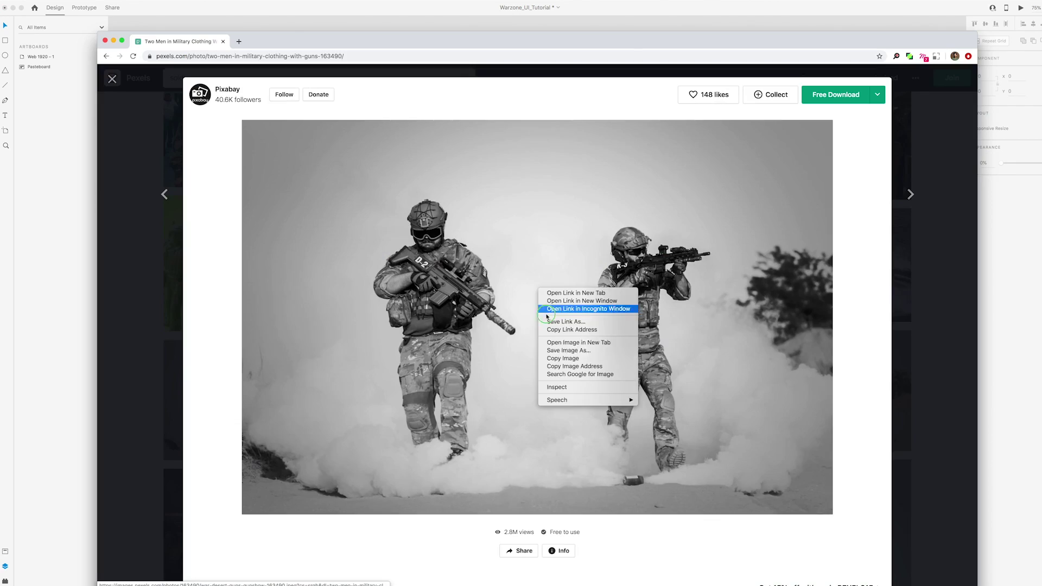
click(581, 305)
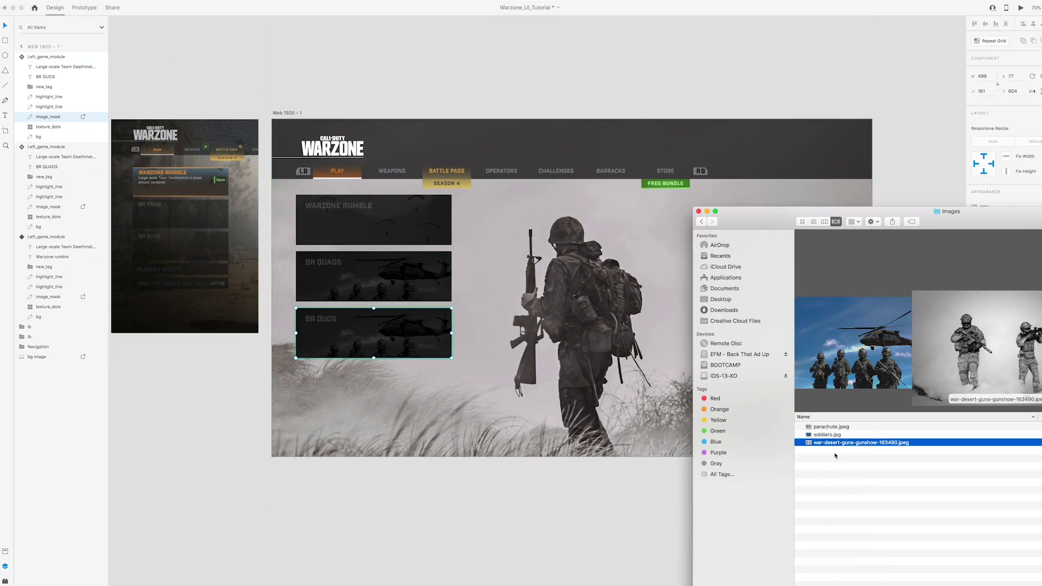
drag(846, 440, 374, 332)
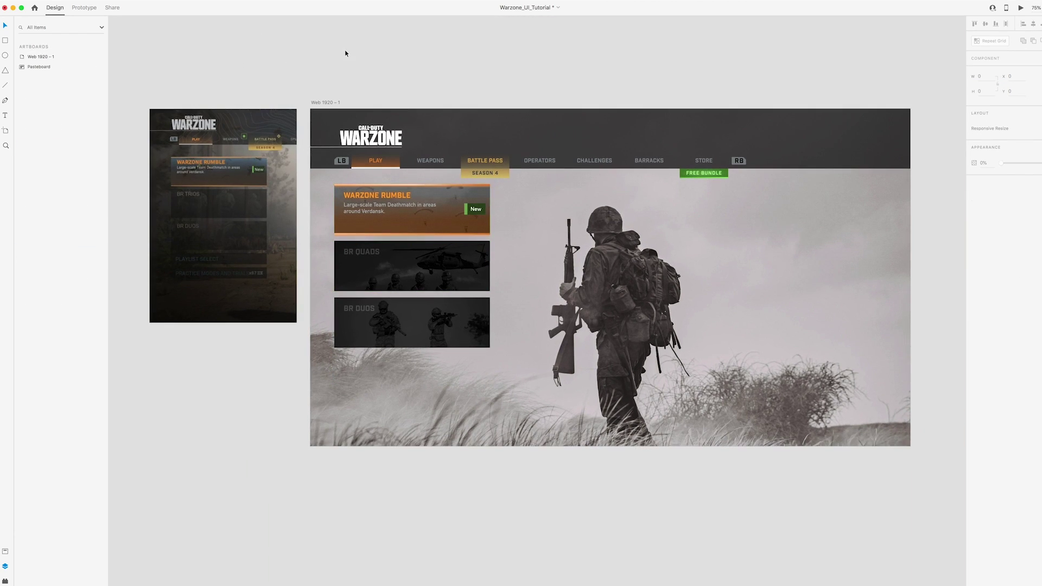
Title the card PLAYLIST SELECT, duplicate it below, and delete the copy's texture_dots layer
text(PLAYLIST SELECT)
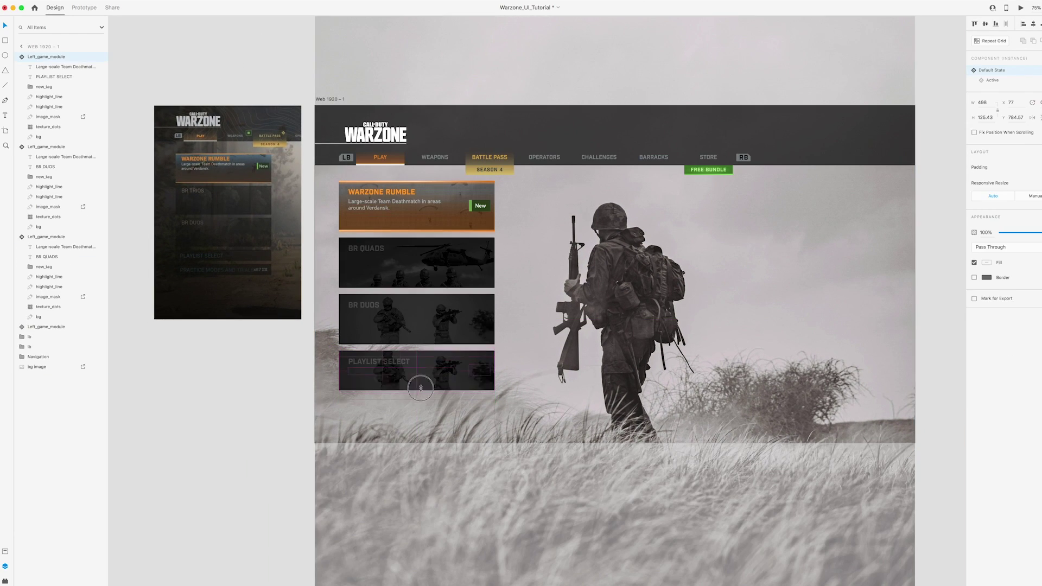
click(476, 363)
drag(475, 362, 463, 388)
click(54, 127)
key(Delete)
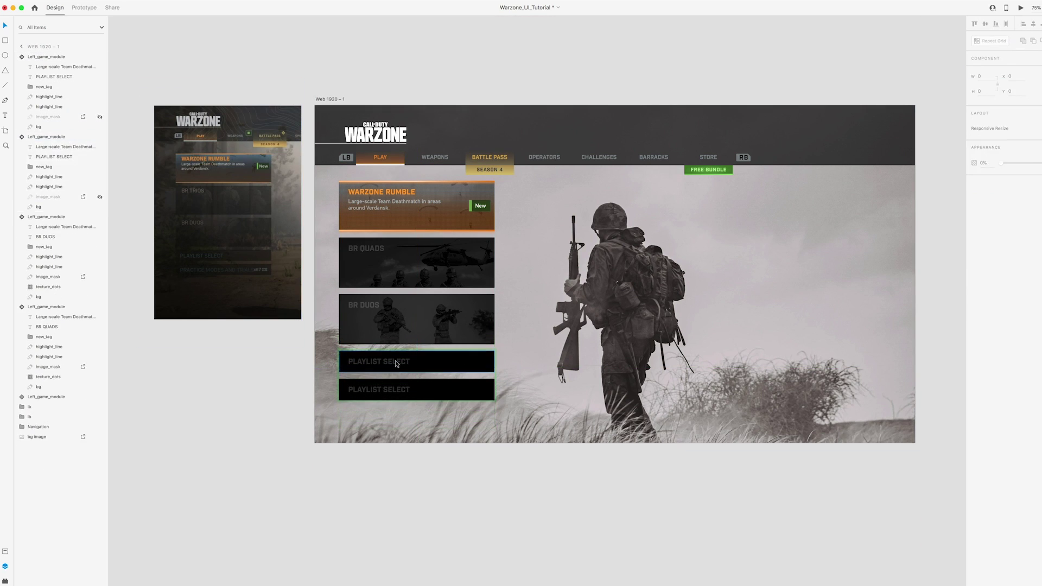
Retitle the bottom card PRACTICE MODES AND TRIALS
click(90, 127)
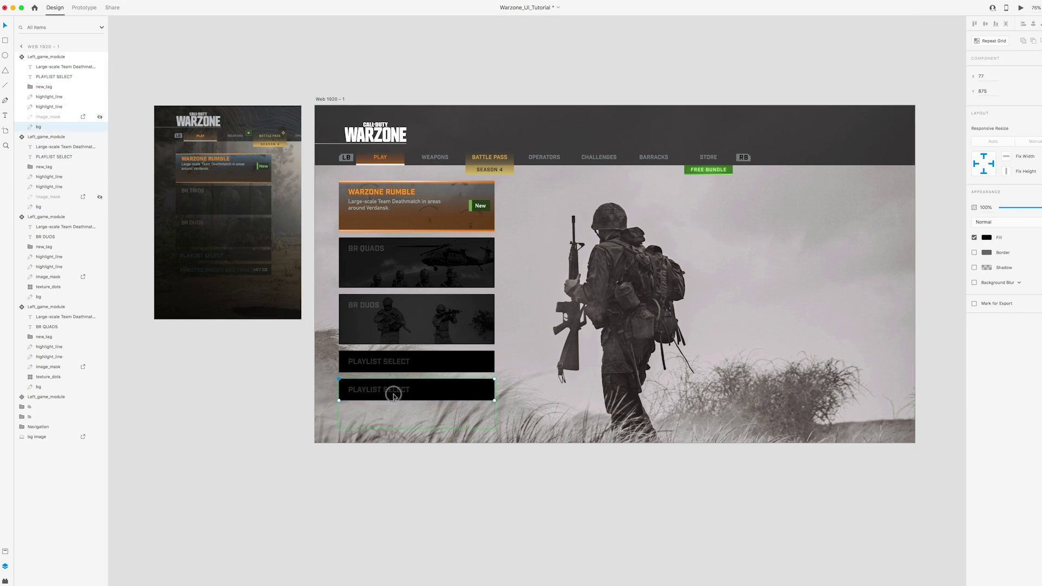
scroll(380, 374, down, 1)
scroll(380, 374, left, 1)
click(412, 368)
text(PRACTICE MODES AND TRIALS)
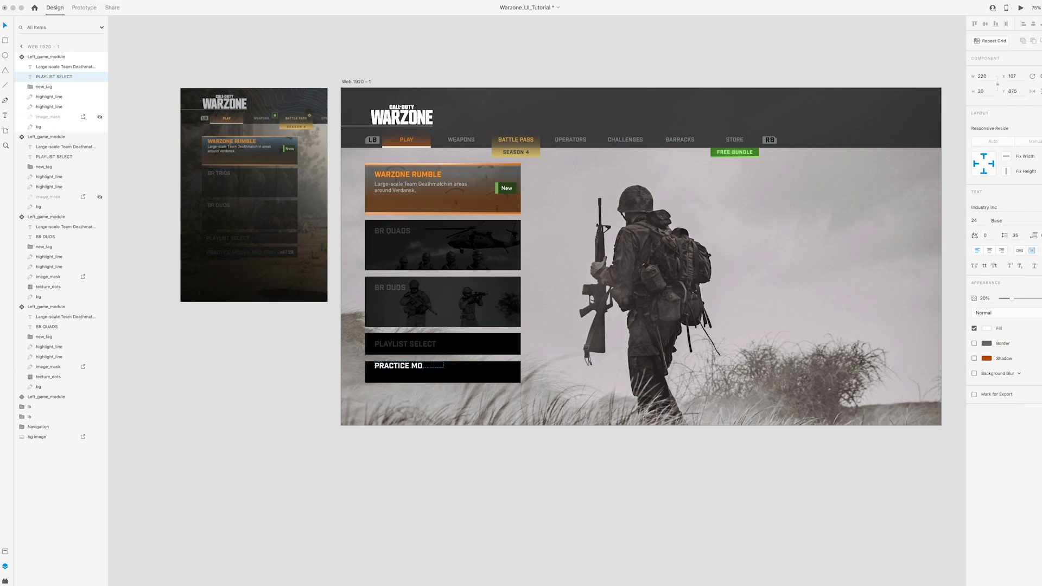
key(Escape)
key(Escape)
scroll(450, 366, up, 1)
scroll(450, 367, right, 1)
click(450, 367)
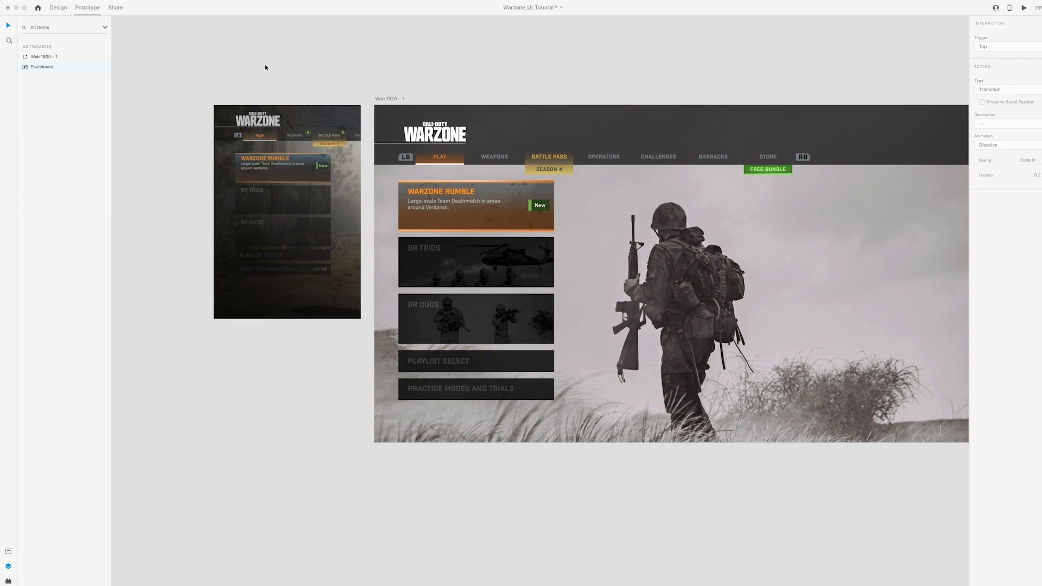
click(265, 67)
Select the Warzone Rumble card and switch it to its Default State
scroll(295, 86, up, 3)
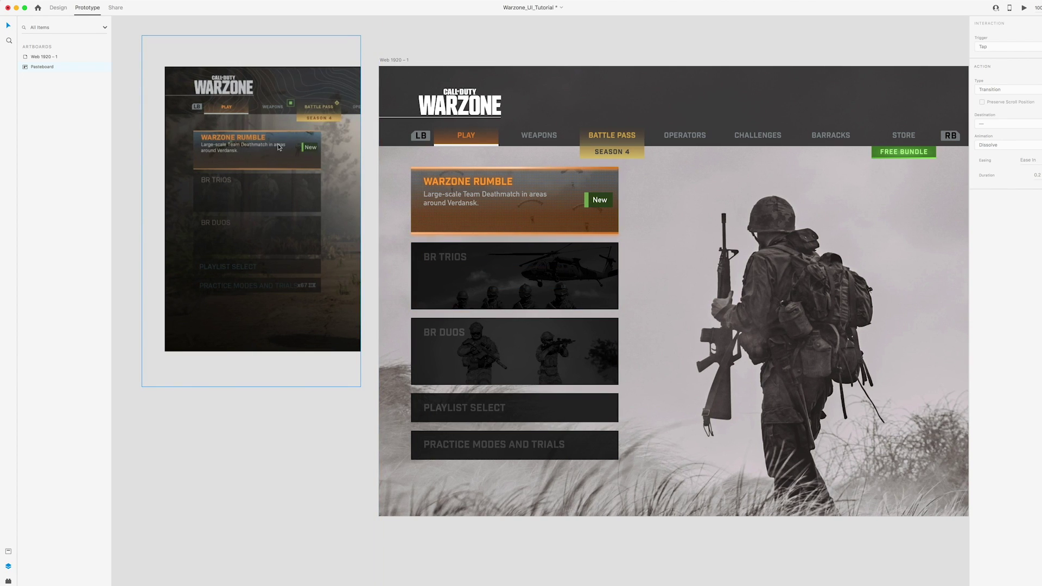
scroll(405, 161, left, 1)
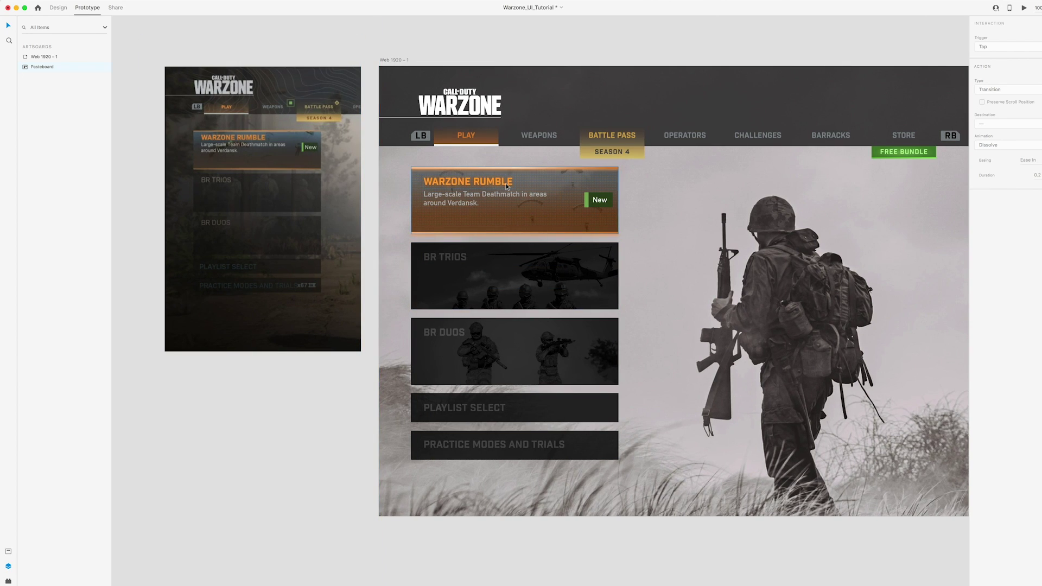
click(549, 198)
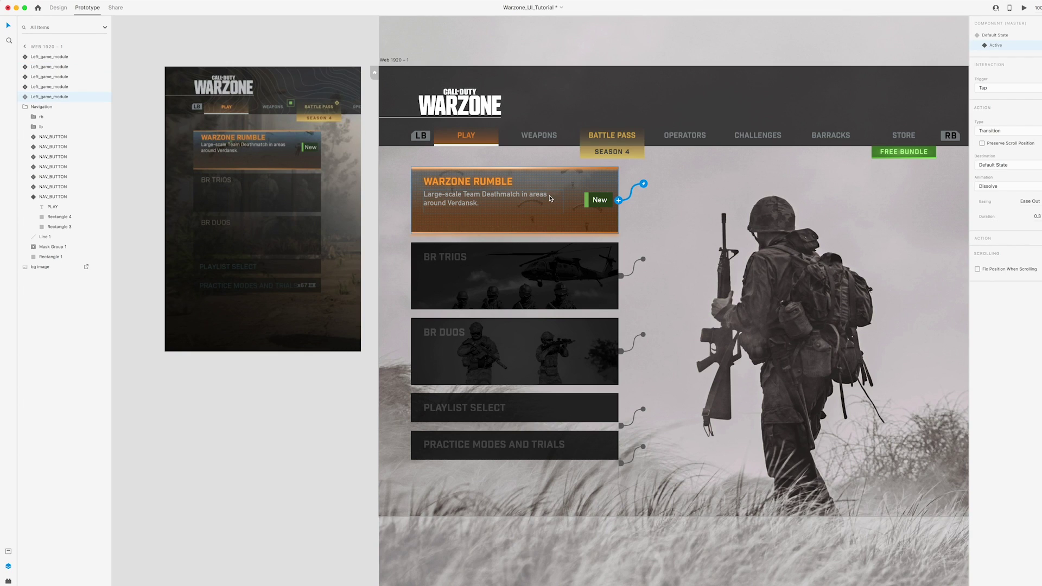
click(995, 47)
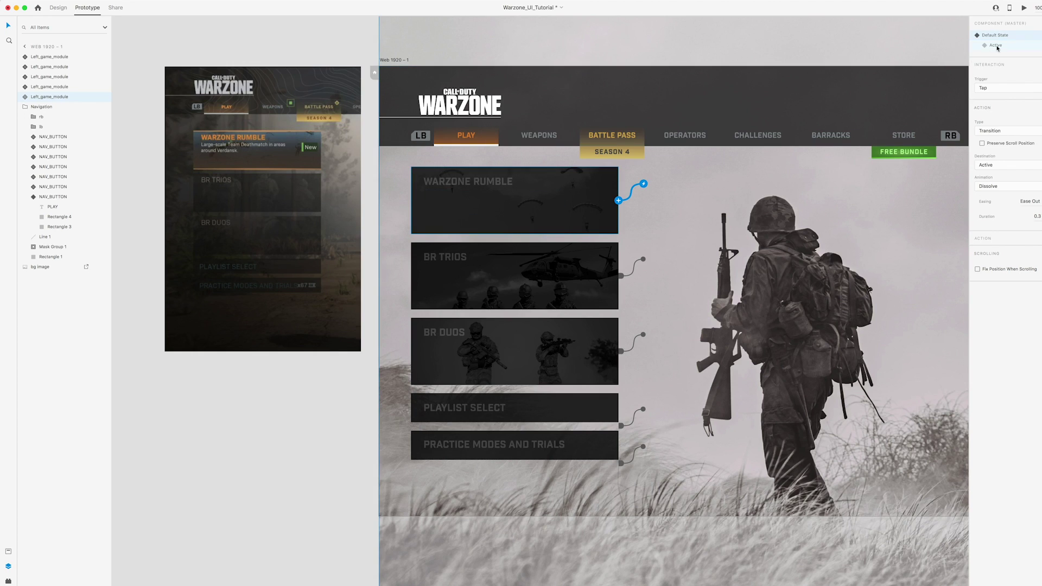
Preview the prototype, tapping Warzone Rumble and BR TRIOS repeatedly to test their active states
click(1024, 9)
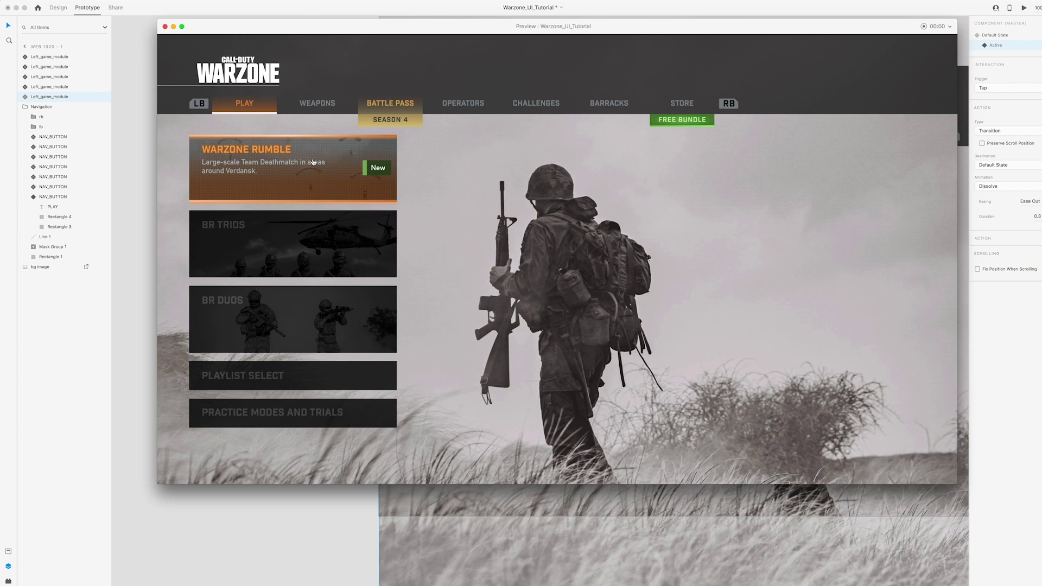
click(313, 165)
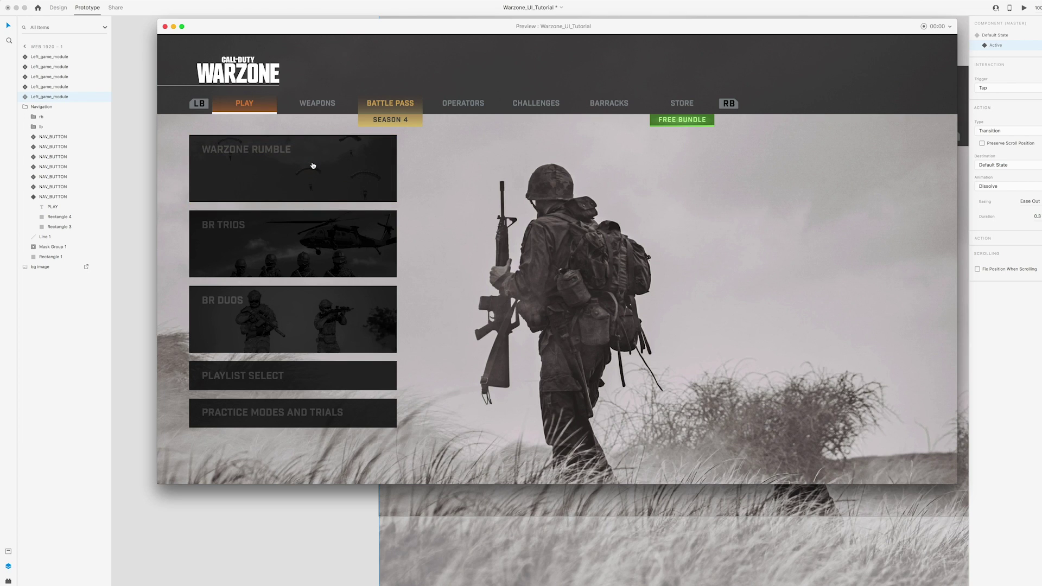
click(336, 231)
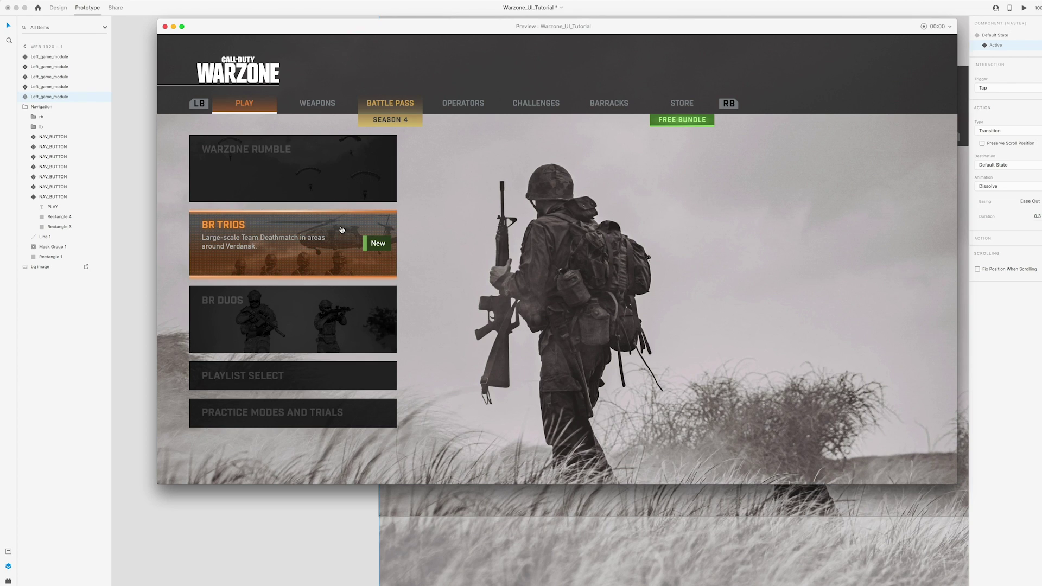
click(334, 189)
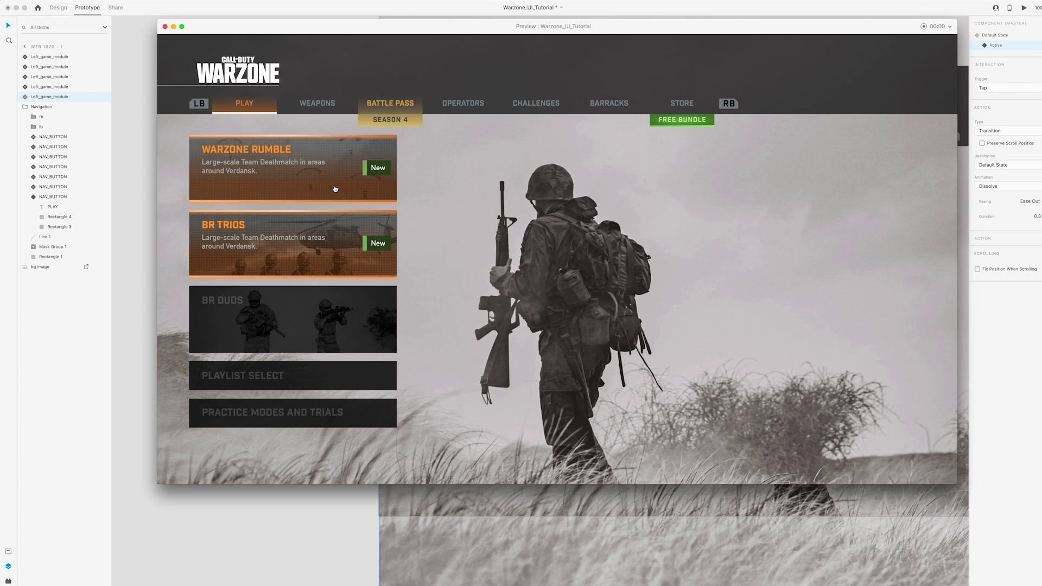
click(334, 189)
click(339, 225)
click(337, 170)
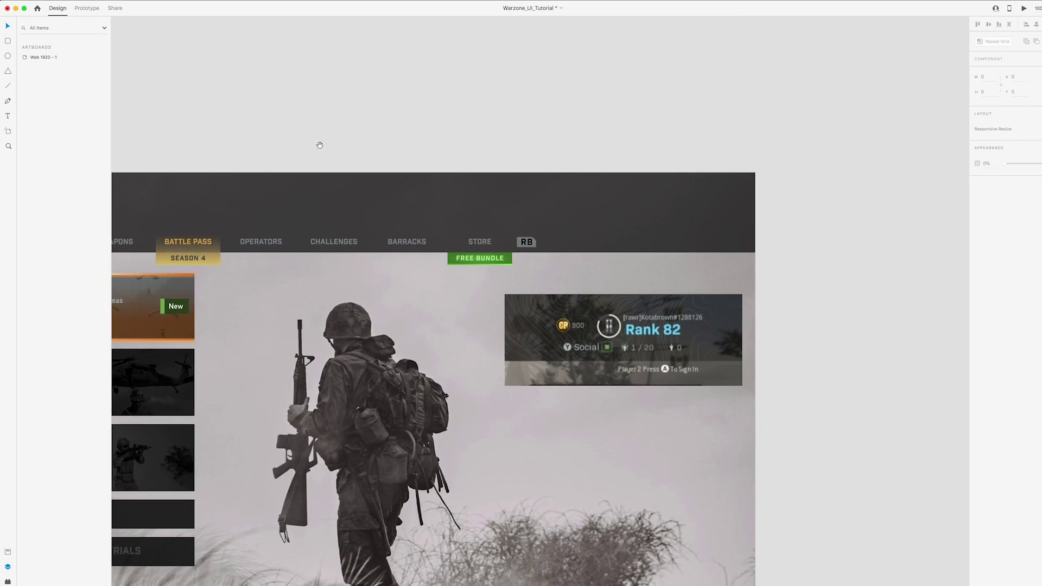
scroll(581, 235, up, 5)
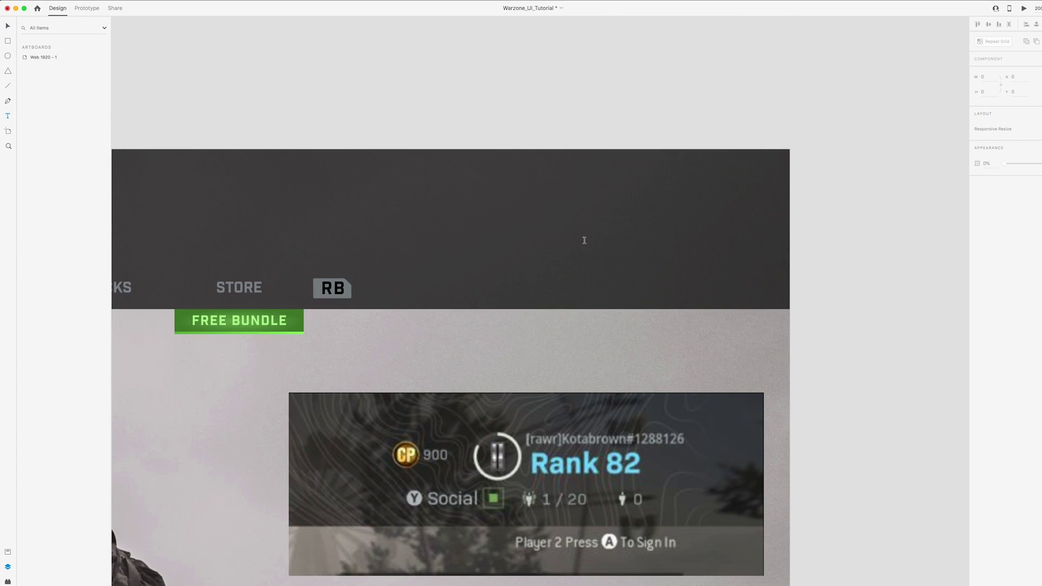
Add a text layer with the player's gamer tag in the header
click(542, 229)
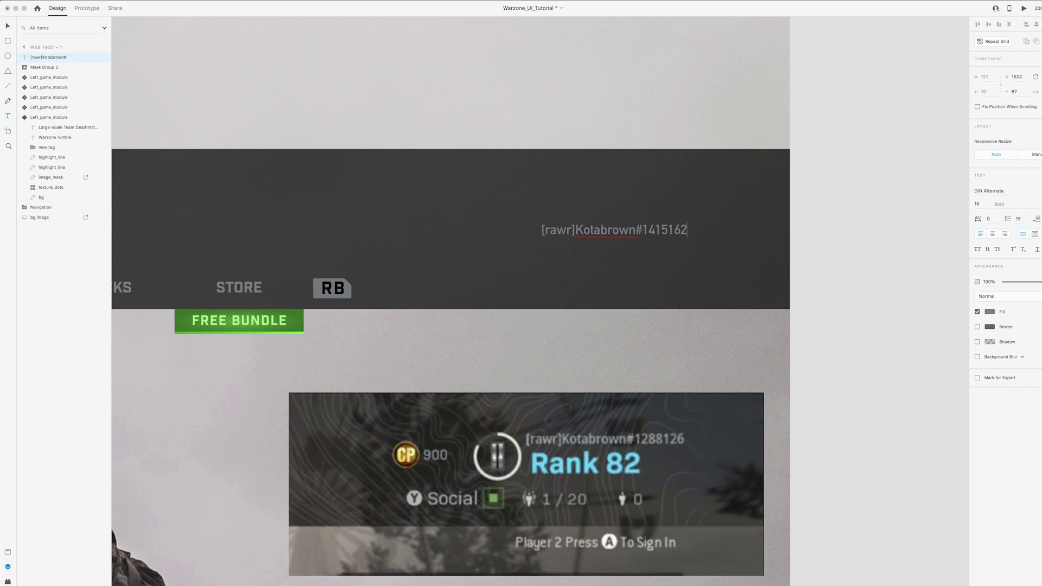
key(Escape)
key(Escape)
scroll(647, 196, down, 1)
Add a Rank 82 label below it at size 36 in the reference's light blue
drag(646, 197, 647, 223)
double_click(647, 221)
text(Rank 82)
click(977, 204)
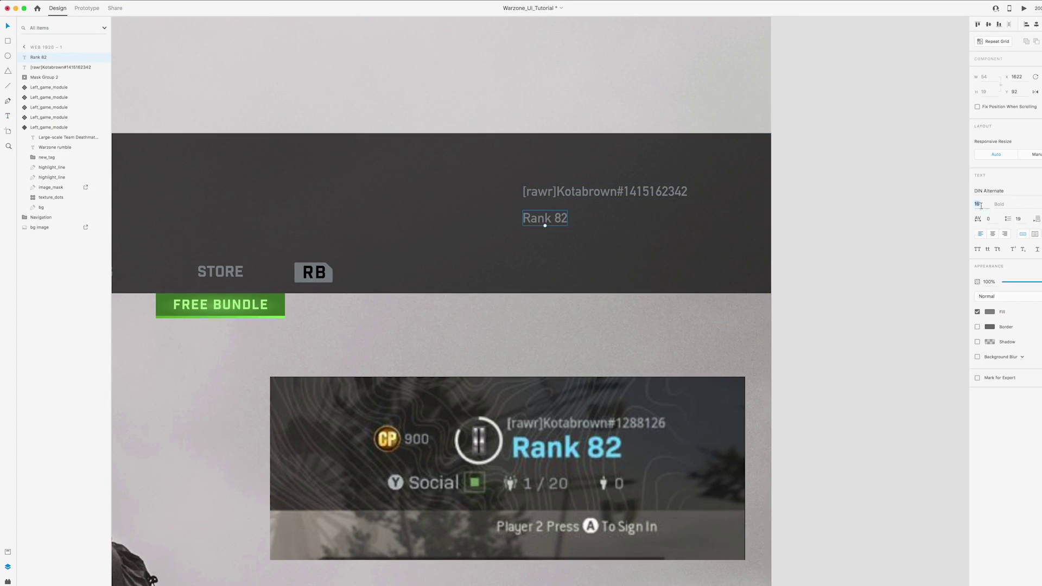
text(36)
click(989, 311)
click(971, 340)
click(618, 440)
key(Escape)
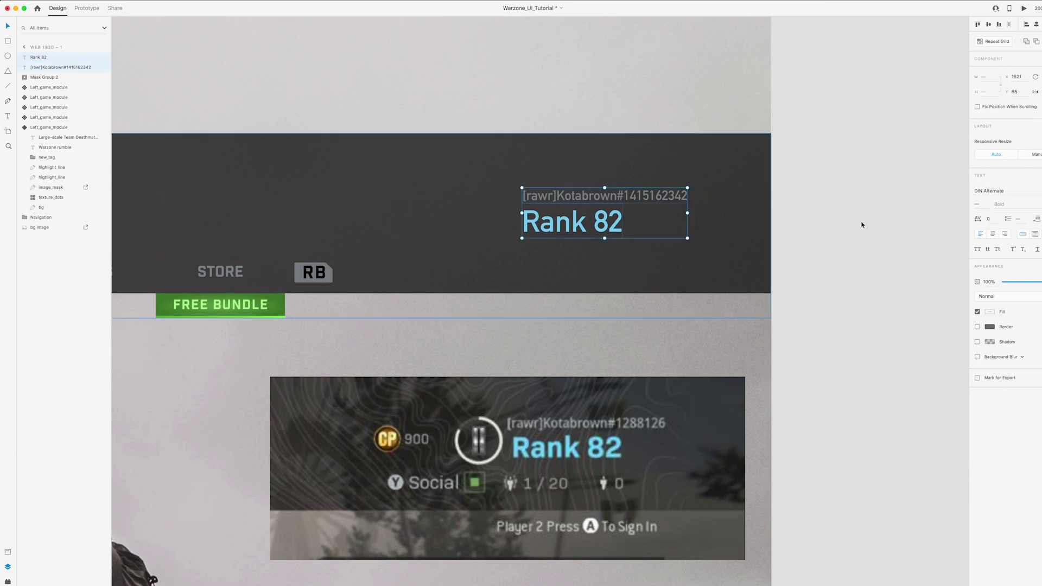
Draw a circle left of the rank text: no fill, white 4 border, 15% opacity
scroll(505, 233, left, 2)
key(e)
drag(465, 183, 519, 238)
click(976, 221)
click(995, 249)
text(4)
drag(509, 194, 516, 195)
click(989, 236)
drag(897, 232, 877, 175)
drag(1041, 191, 1012, 191)
Duplicate the ring at full opacity and mask it with a rectangle to show a partial arc
key(ctrl+d)
key(0)
key(r)
mouse_move(499, 211)
mouse_down()
mouse_move(536, 248)
mouse_move(465, 230)
mouse_up()
shift+click(54, 67)
click(77, 1)
click(103, 103)
double_click(510, 224)
double_click(518, 230)
shift+click(495, 186)
drag(534, 176, 491, 179)
Group the ring pieces into a layer named meter
right_click(44, 57)
click(60, 123)
double_click(36, 57)
text(meter)
key(Return)
click(24, 148)
scroll(314, 170, down, 5)
click(361, 435)
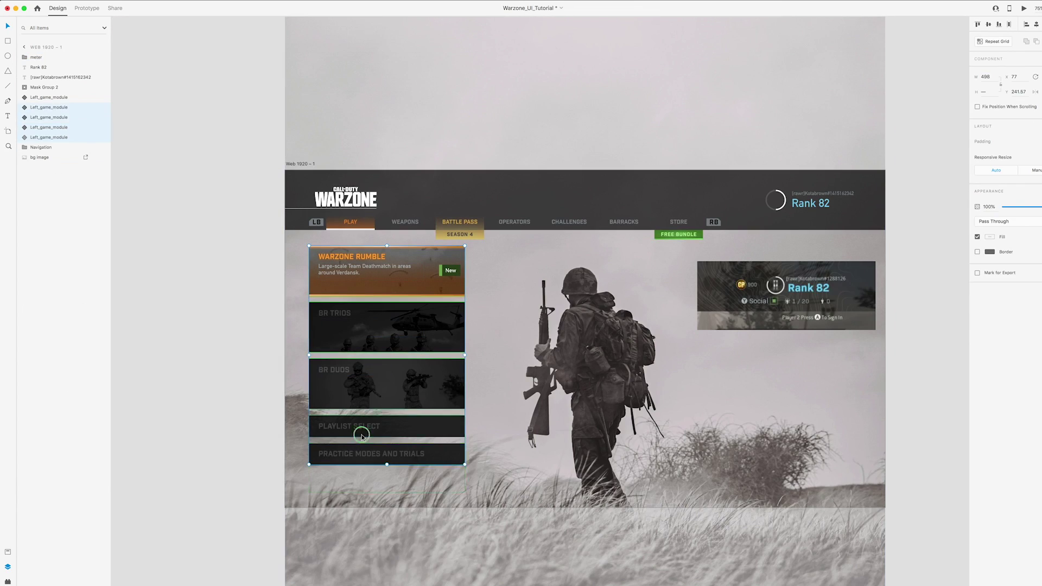
Group the left mode cards and rename the group 'Left Navigation'
key(super+g)
click(222, 265)
click(320, 265)
click(24, 108)
click(24, 107)
double_click(37, 108)
text(Left Navigation)
click(40, 98)
Draw a thin vertical bar inside the rank ring with a linear gradient fill
scroll(194, 138, right, 3)
scroll(390, 216, up, 5)
key(r)
scroll(465, 346, right, 2)
scroll(465, 346, up, 5)
drag(495, 372, 504, 413)
click(989, 236)
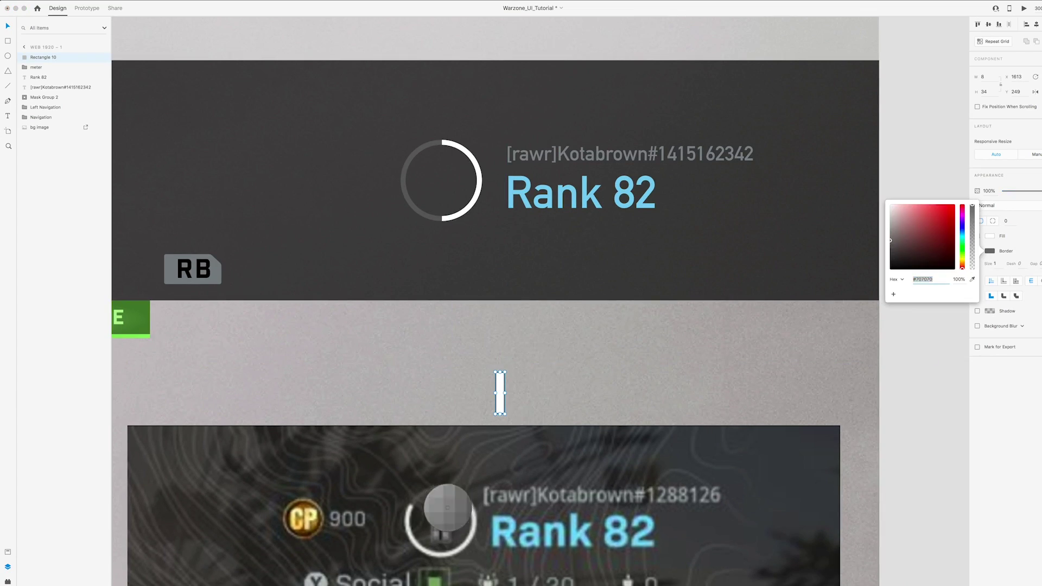
click(903, 187)
click(906, 197)
click(972, 192)
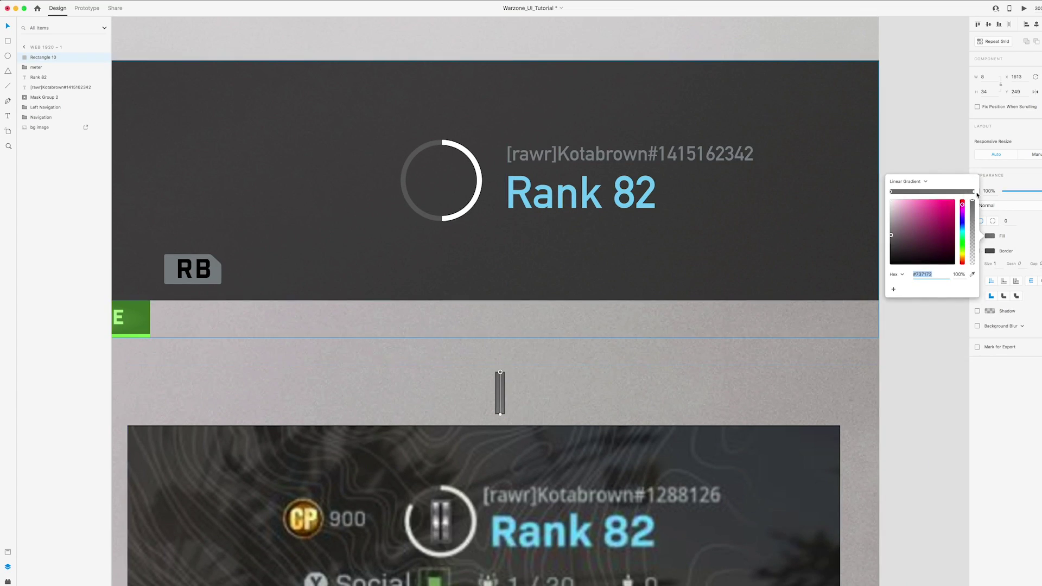
click(903, 191)
Set the bar's gradient stops to light and dark greys sampled from the reference badge
key(i)
click(446, 514)
click(500, 385)
key(i)
click(446, 524)
drag(500, 385, 499, 383)
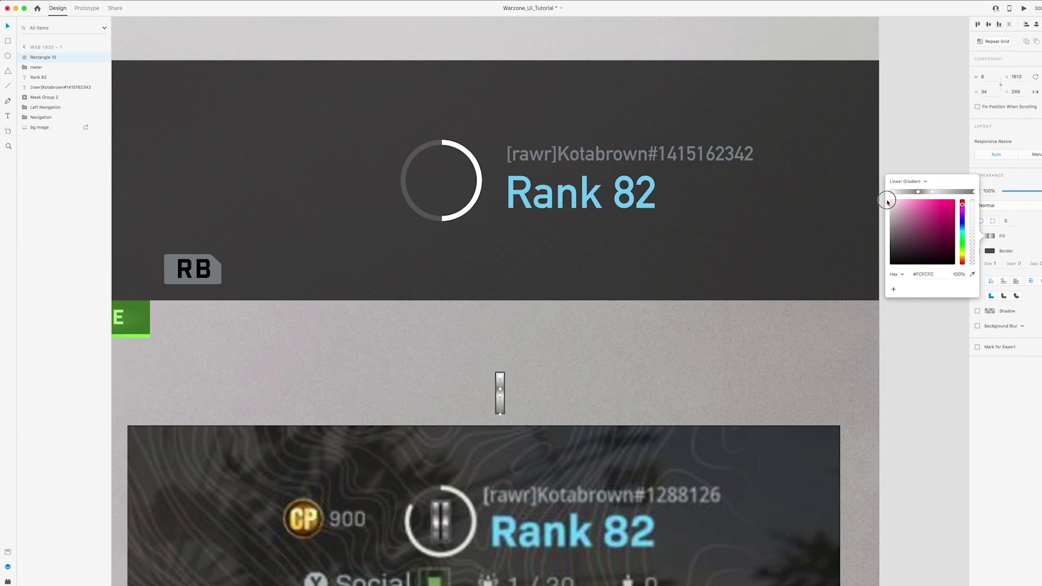
drag(932, 191, 947, 191)
click(964, 191)
click(972, 191)
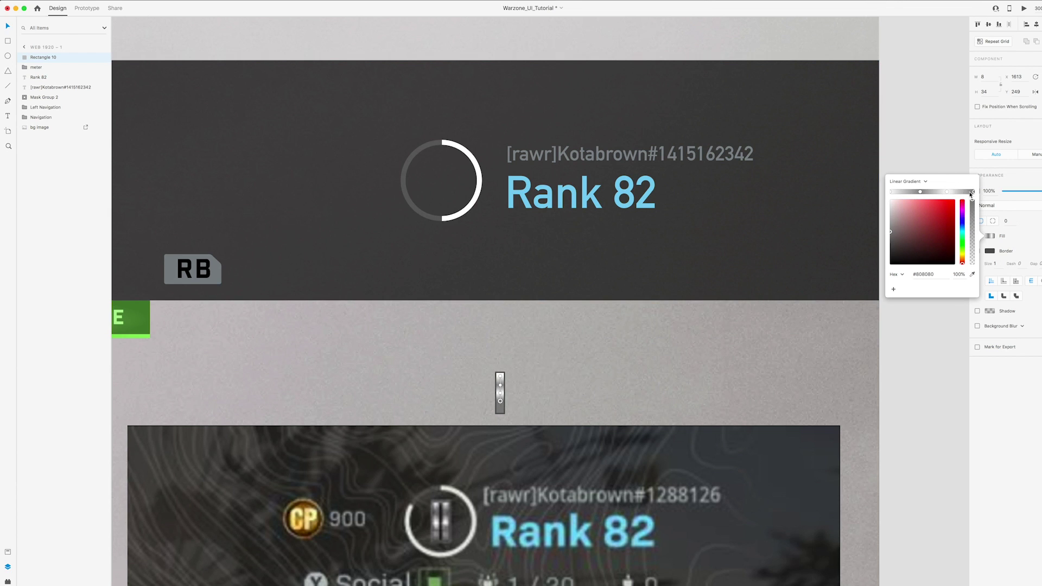
Duplicate the bar twice and make the back copy black with a border, sent to back
key(Escape)
scroll(499, 390, down, 1)
key(super+d)
drag(500, 392, 457, 169)
key(super+d)
click(977, 251)
click(989, 236)
click(893, 269)
key(shift+super+[)
Group the three bar rectangles and name the group 'rank bar'
key(super+g)
double_click(38, 56)
text(rank bar)
key(Return)
key(Escape)
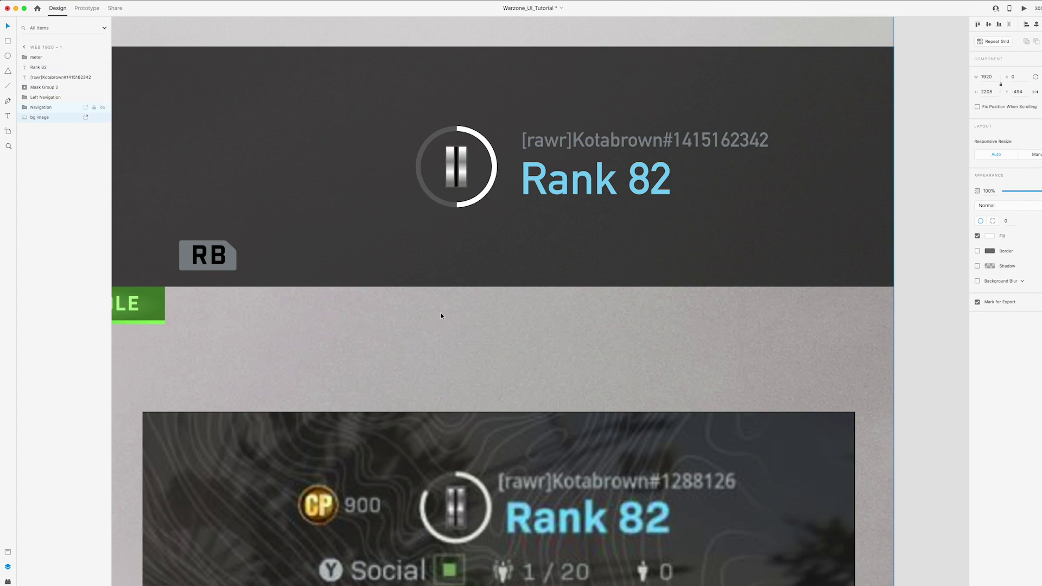
Draw a small circle for the CP coin with a brown border
key(super+minus)
scroll(811, 301, left, 2)
key(e)
mouse_move(419, 421)
mouse_down()
mouse_move(448, 450)
mouse_move(433, 213)
mouse_up()
click(987, 237)
click(933, 212)
click(989, 221)
Fill the coin with a radial gradient of browns sampled from the reference coin
click(906, 166)
click(891, 178)
click(971, 259)
click(433, 436)
click(973, 177)
click(972, 259)
click(428, 429)
drag(448, 214, 451, 214)
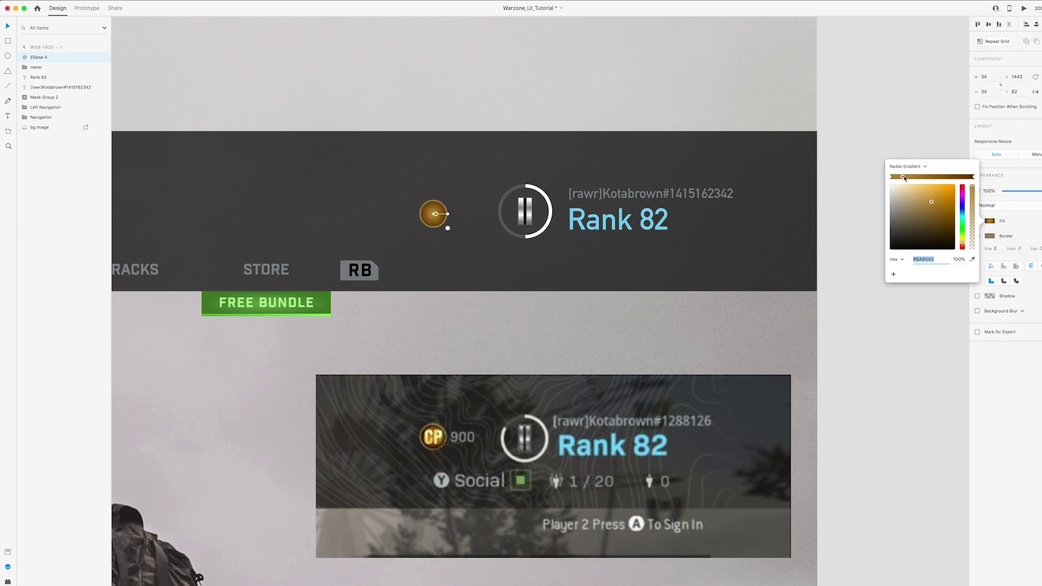
click(815, 198)
Add 'CP' text in Impact at size 24, centred on the coin
key(t)
click(355, 198)
text(CP)
key(Escape)
drag(388, 208, 435, 213)
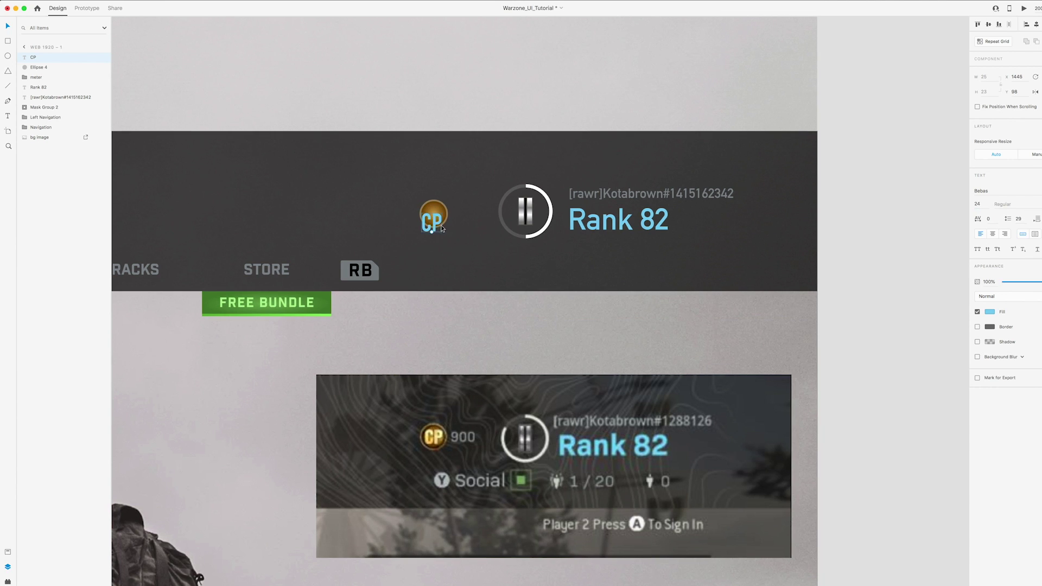
click(993, 190)
click(993, 209)
click(993, 191)
click(992, 208)
drag(434, 216, 435, 214)
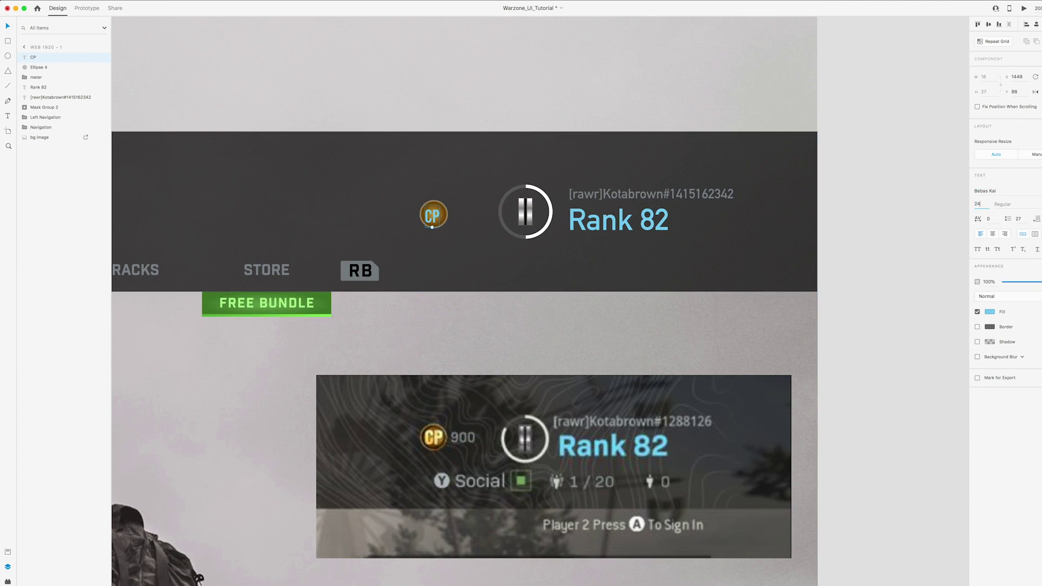
click(993, 191)
click(993, 209)
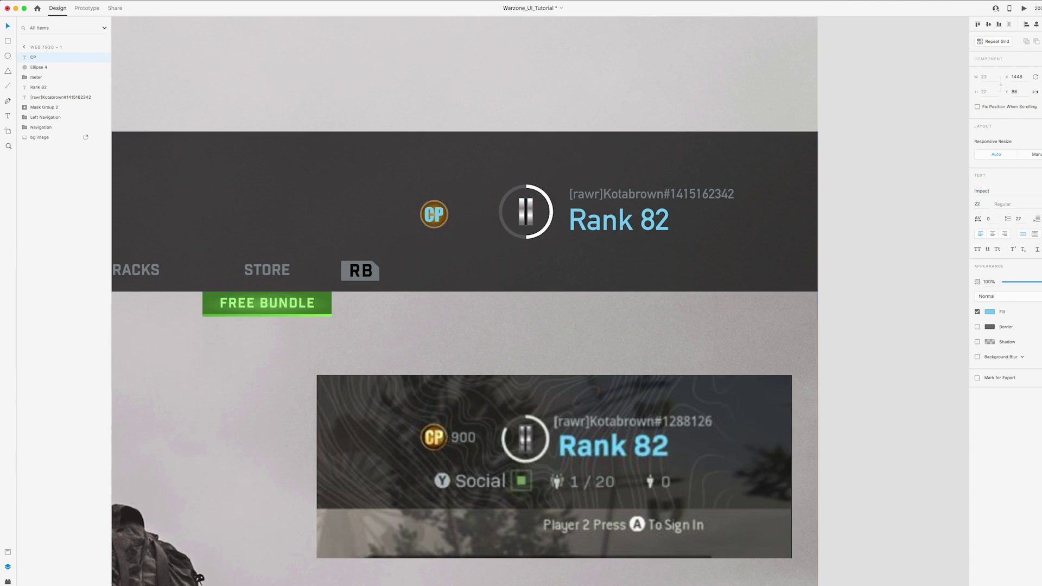
Give the CP text a gold fill sampled from the reference and a drop shadow
click(989, 311)
click(971, 340)
click(432, 435)
click(977, 342)
click(989, 341)
click(1032, 353)
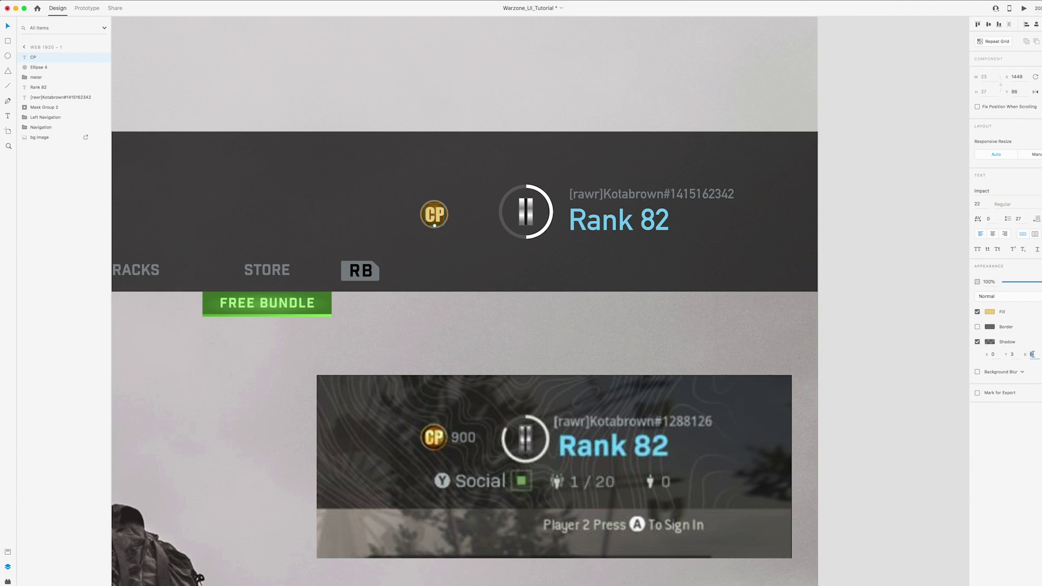
click(989, 341)
Group CP with the coin and place a copy of the username text as the 900 value beside it
shift+click(429, 222)
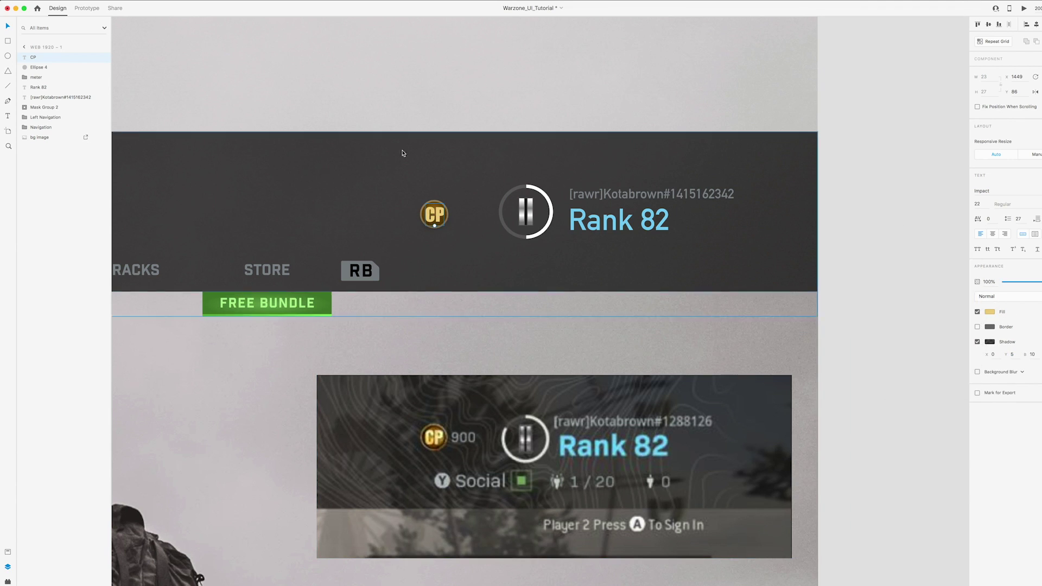
key(super+g)
drag(434, 214, 455, 214)
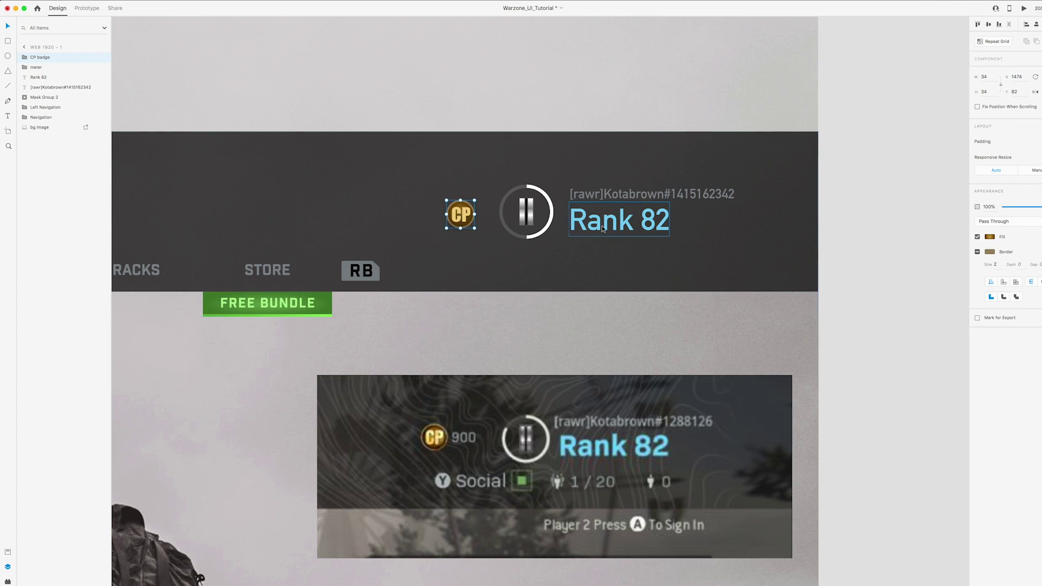
drag(651, 194, 414, 194)
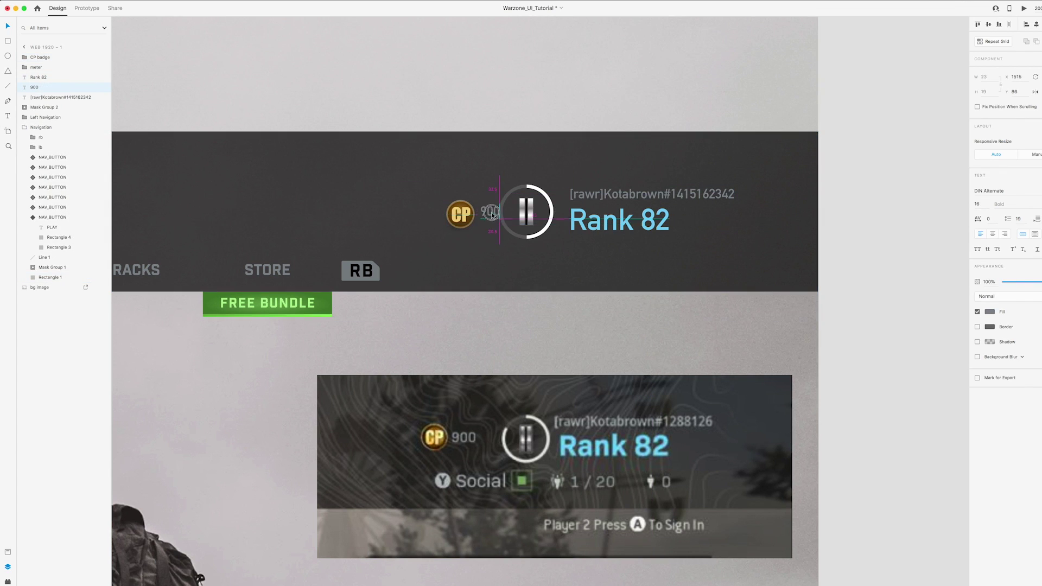
drag(492, 216, 464, 219)
click(1013, 193)
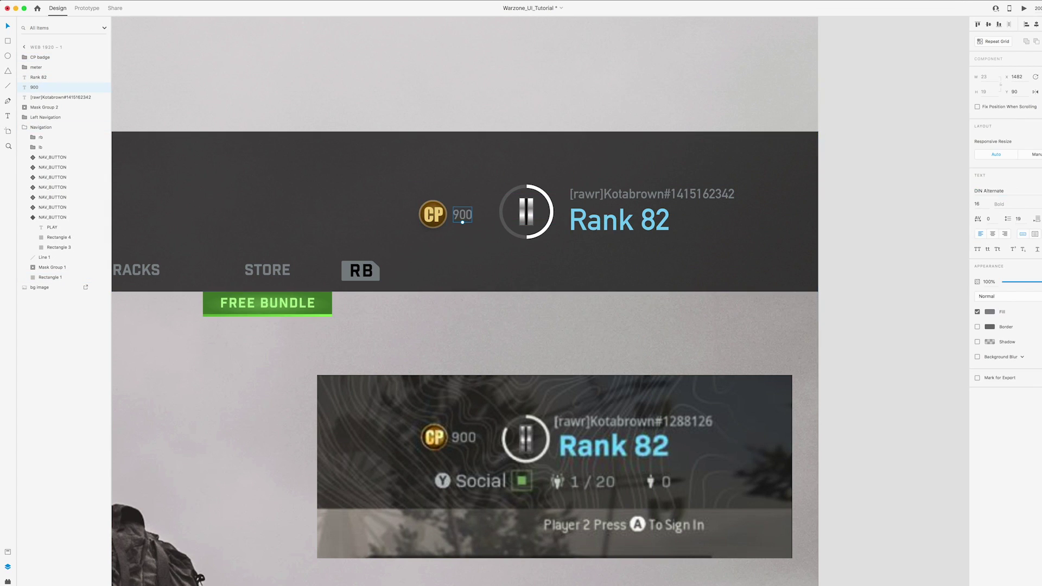
Group the coin badge with the 900 value and name the group 'Cp'
shift+click(31, 57)
key(super+g)
double_click(36, 57)
text(Cp)
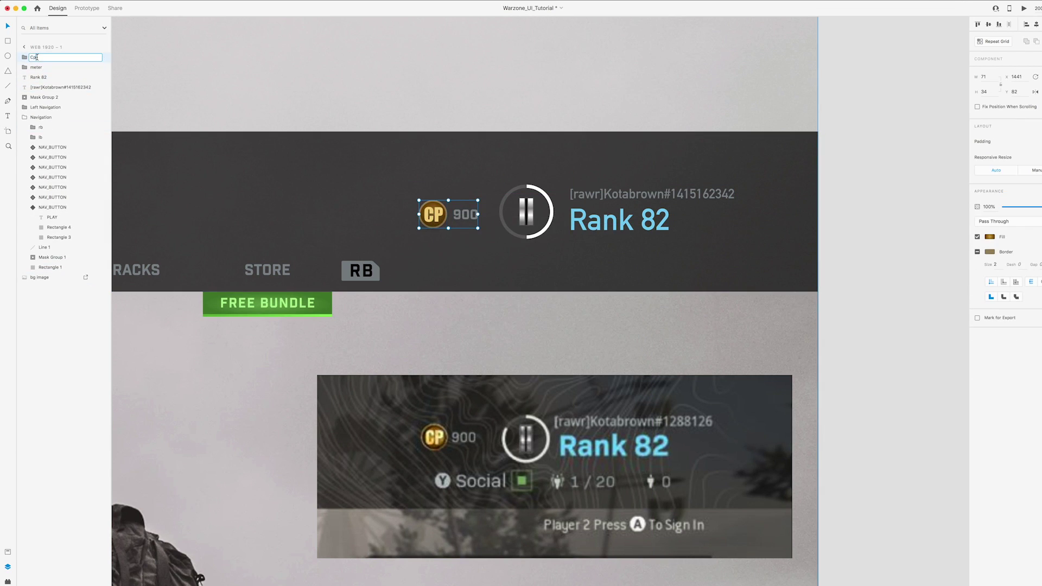
key(Return)
scroll(483, 133, down, 3)
key(Escape)
key(super+minus)
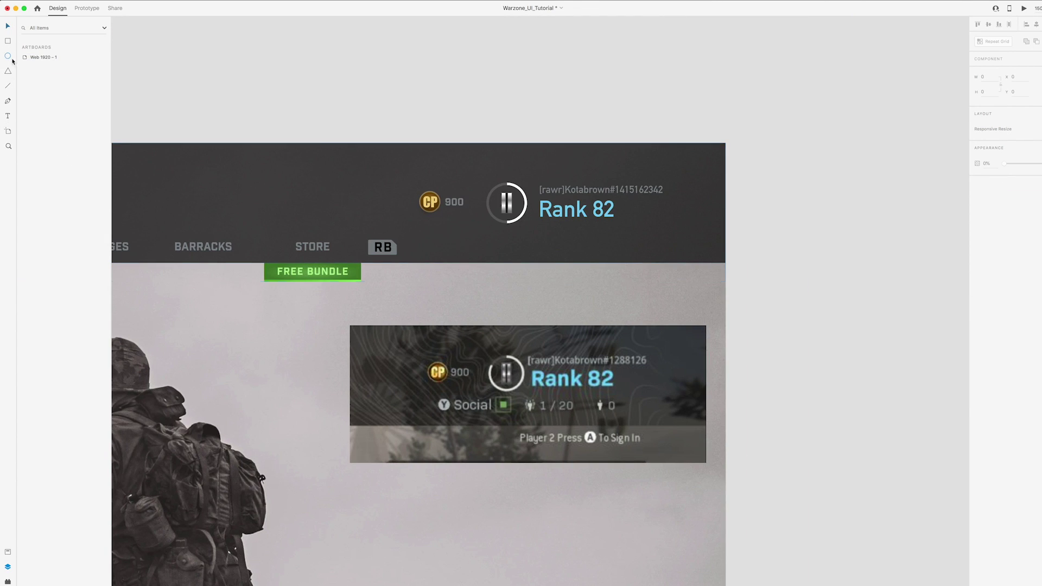
Draw a small grey circle with a dark 'Y' letter and group it as 'Y'
drag(437, 222, 451, 236)
key(Escape)
key(super+v)
key(super+plus)
click(989, 311)
click(357, 160)
key(Down)
key(Down)
shift+click(34, 57)
right_click(42, 64)
click(75, 132)
double_click(33, 57)
text(Y)
key(Return)
Duplicate the username text as white 'Social' beside Y and group both as 'social'
key(Down)
key(Down)
drag(627, 77, 386, 152)
double_click(434, 158)
text(Social)
key(Escape)
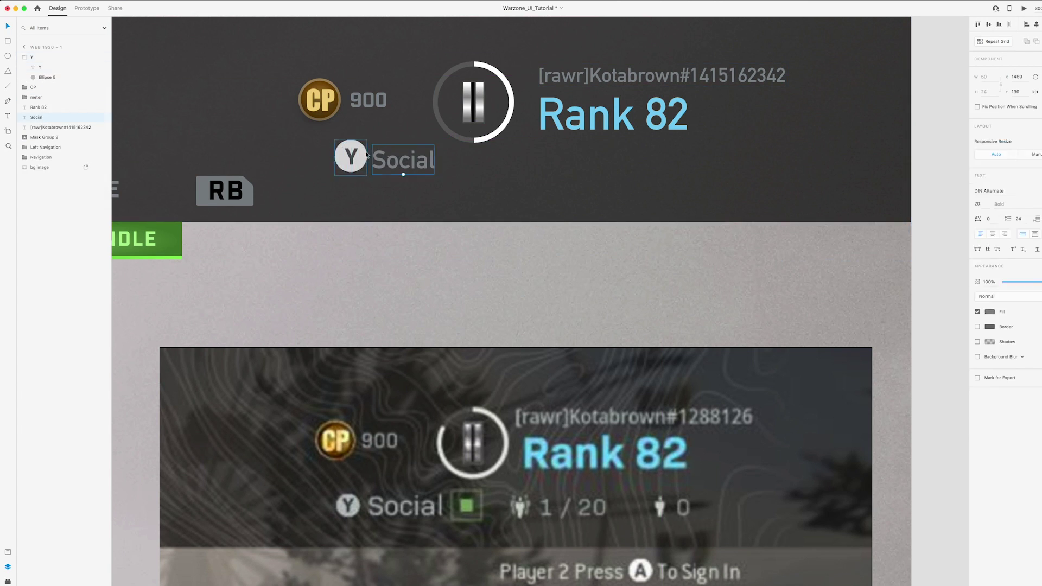
click(989, 311)
shift+click(358, 157)
right_click(358, 157)
click(390, 224)
double_click(39, 57)
text(social)
drag(398, 161, 396, 171)
Draw a small square filled with the green sampled from FREE BUNDLE
double_click(324, 116)
scroll(341, 79, right, 2)
key(r)
drag(426, 500, 440, 514)
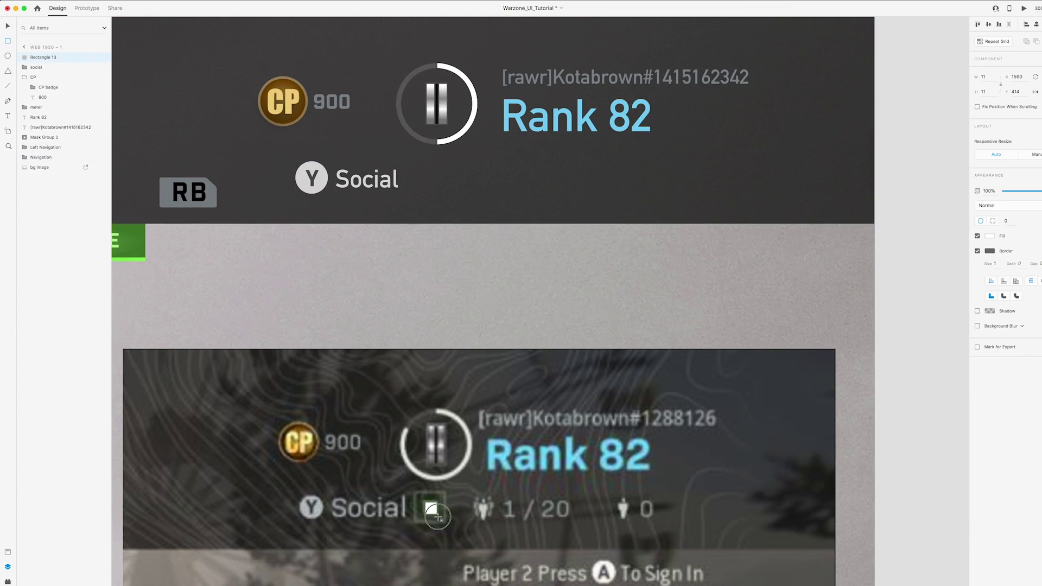
click(989, 236)
click(972, 269)
scroll(218, 260, left, 3)
click(219, 260)
Add a larger copy of the square with no fill and a green border, and group the two
click(465, 283)
click(98, 34)
drag(472, 290, 481, 299)
click(977, 236)
click(977, 250)
click(989, 251)
shift+click(465, 283)
right_click(479, 275)
click(514, 340)
double_click(38, 57)
Move the green box beside Social and begin tracing the person icon outline
drag(470, 297, 498, 193)
click(544, 258)
scroll(544, 258, up, 10)
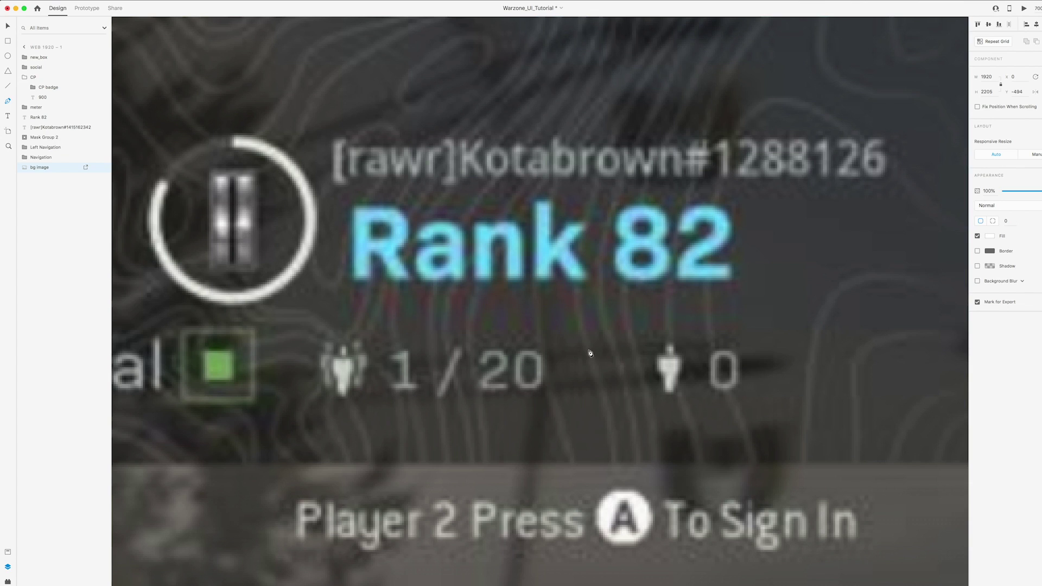
click(588, 350)
click(606, 350)
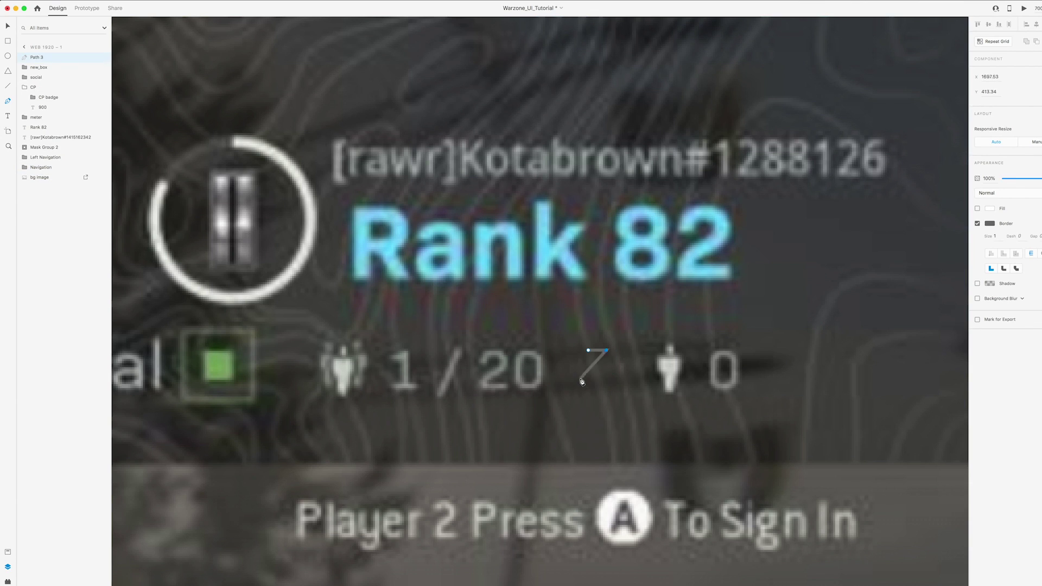
Draw a solid white person figure with a circular head
key(super+z)
key(super+z)
key(super+z)
scroll(747, 379, up, 5)
click(569, 323)
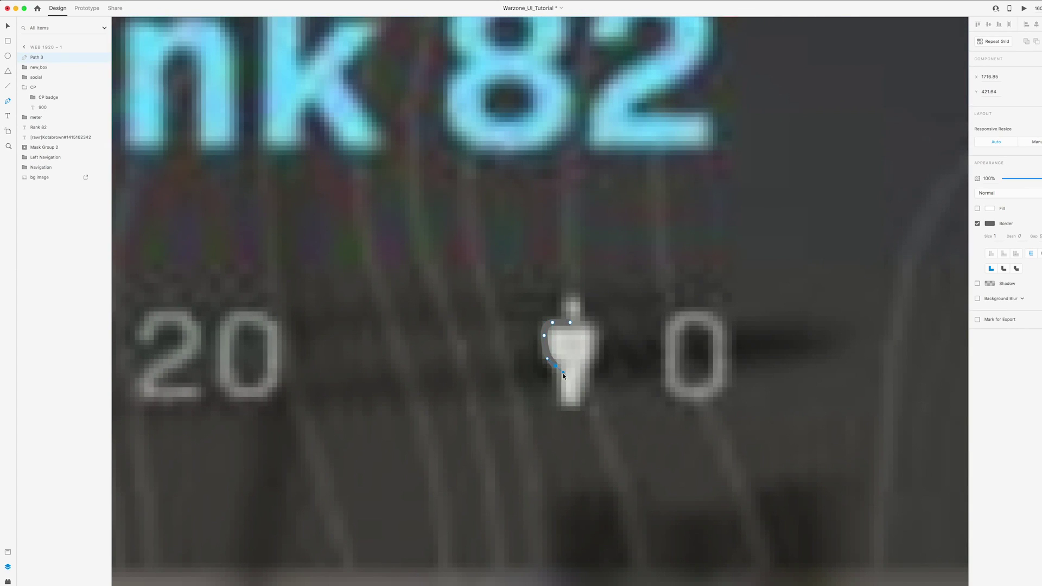
key(Escape)
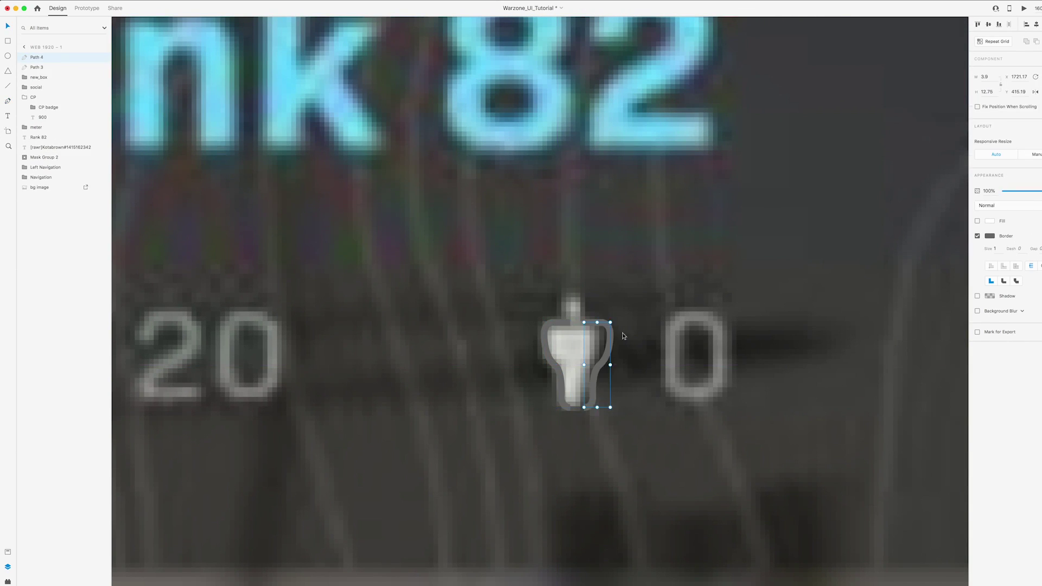
key(super+alt+v)
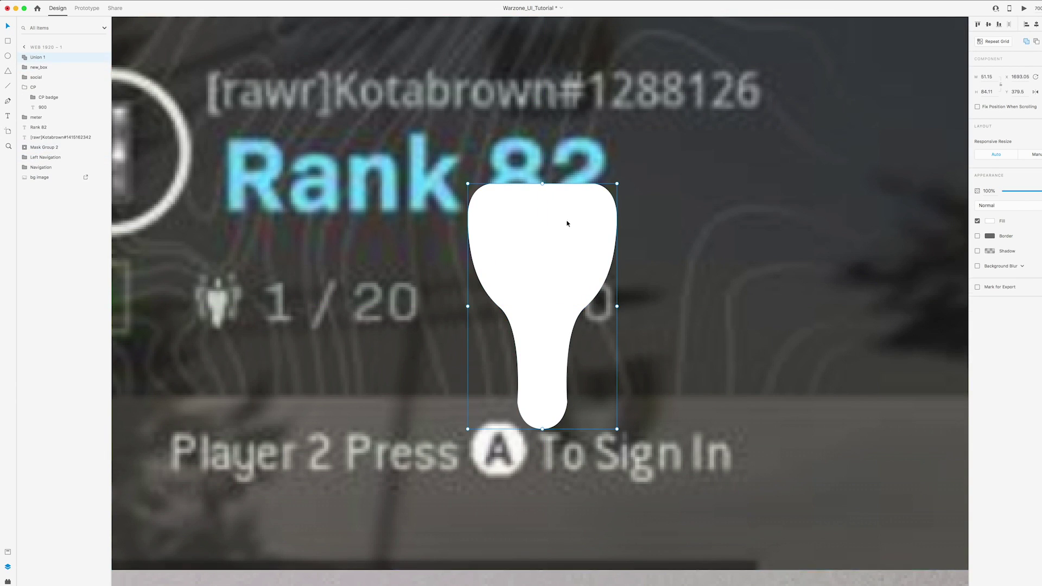
double_click(568, 402)
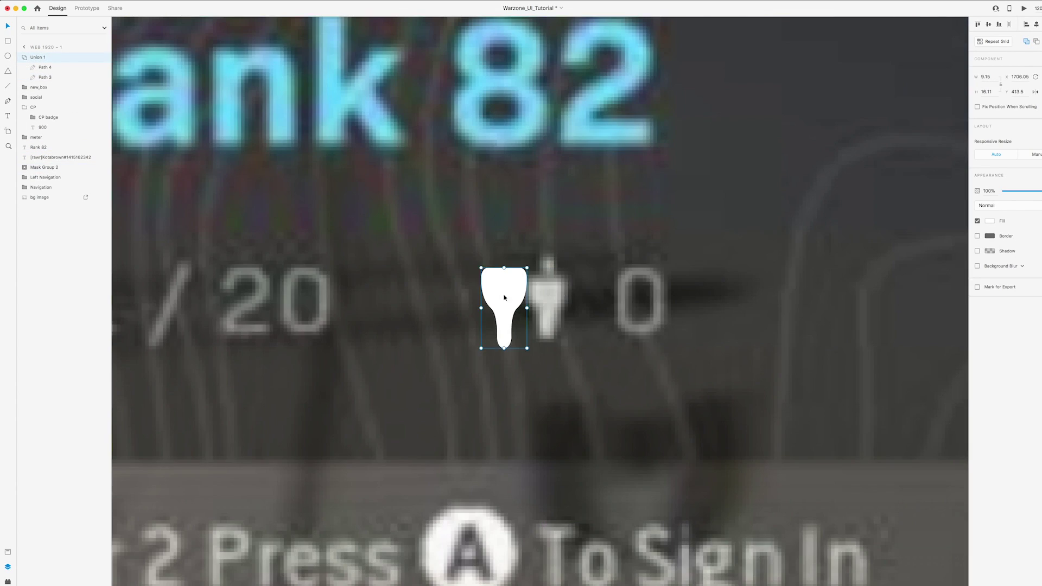
drag(502, 263, 490, 245)
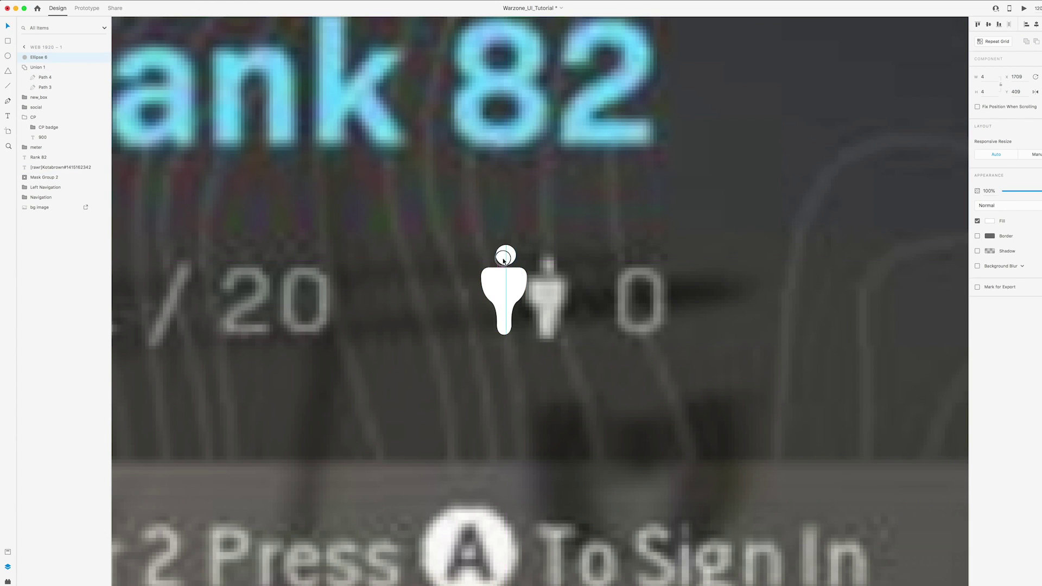
click(493, 312)
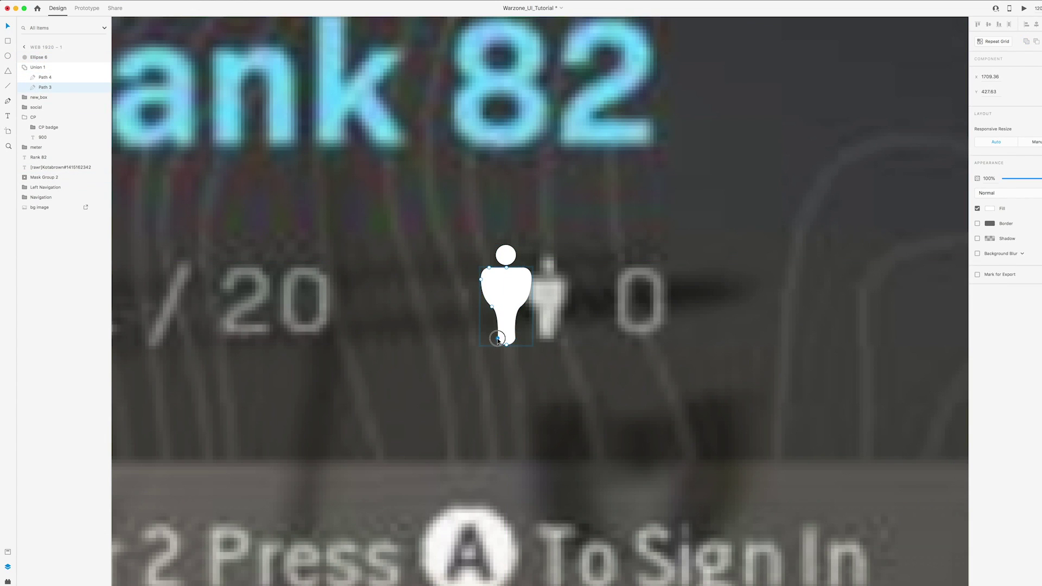
Group the head and body as icn_person, move it onto the first icon, and set full opacity
scroll(530, 305, down, 5)
scroll(530, 306, up, 10)
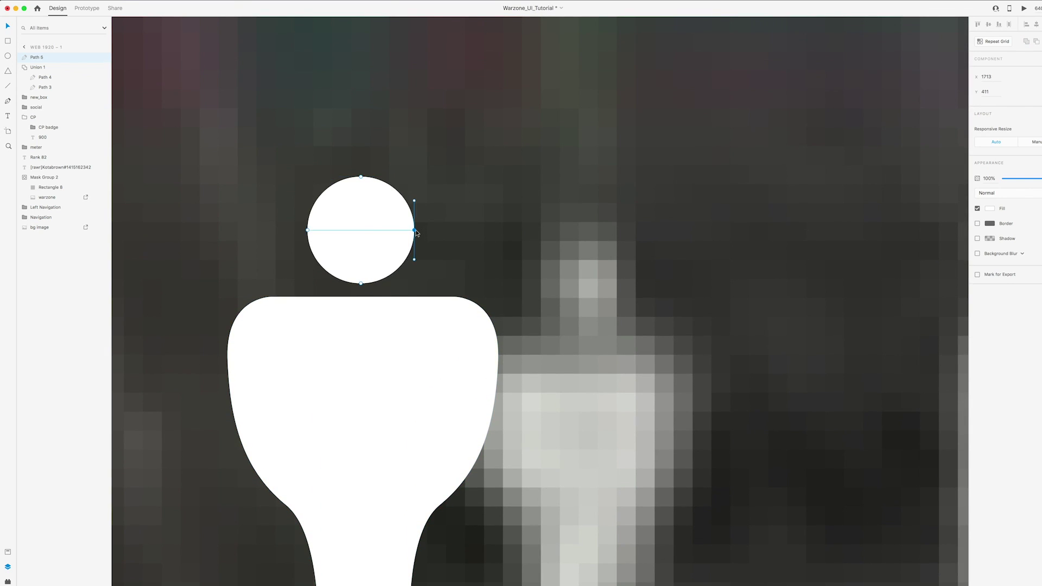
scroll(526, 298, down, 10)
key(super+g)
text(icn_person)
drag(530, 308, 313, 309)
drag(1033, 207, 1039, 207)
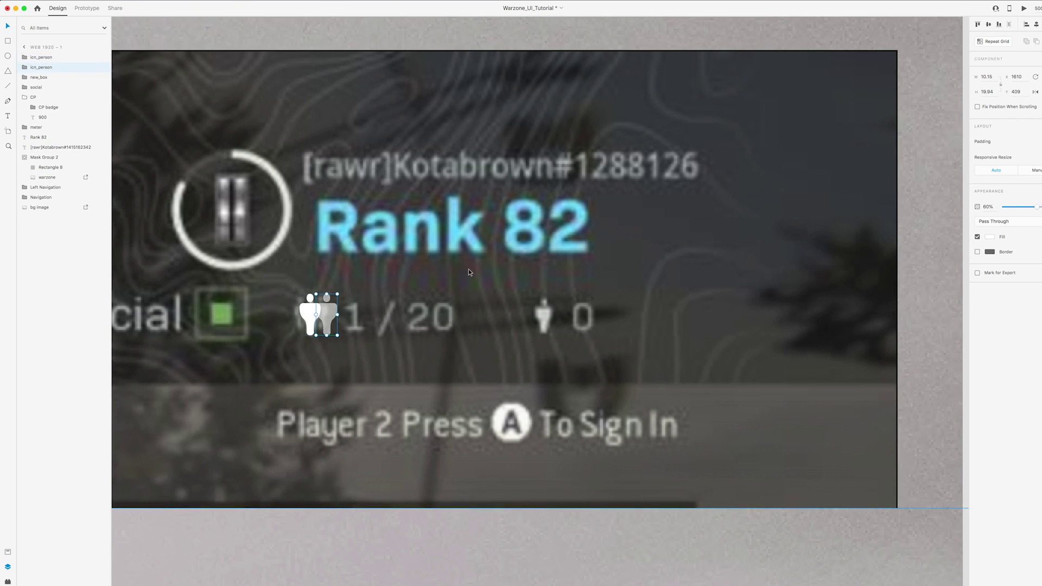
Duplicate the person figure, group the pair, and place it beside Social in the header
key(super+d)
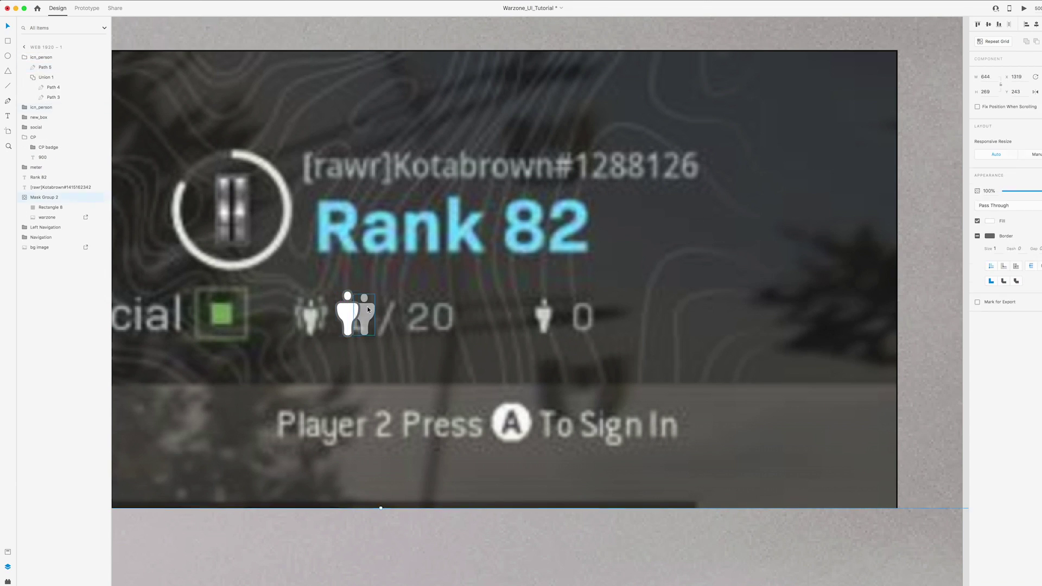
drag(349, 315, 333, 315)
shift+click(366, 315)
key(super+g)
scroll(540, 405, down, 5)
scroll(344, 121, up, 3)
drag(463, 447, 461, 229)
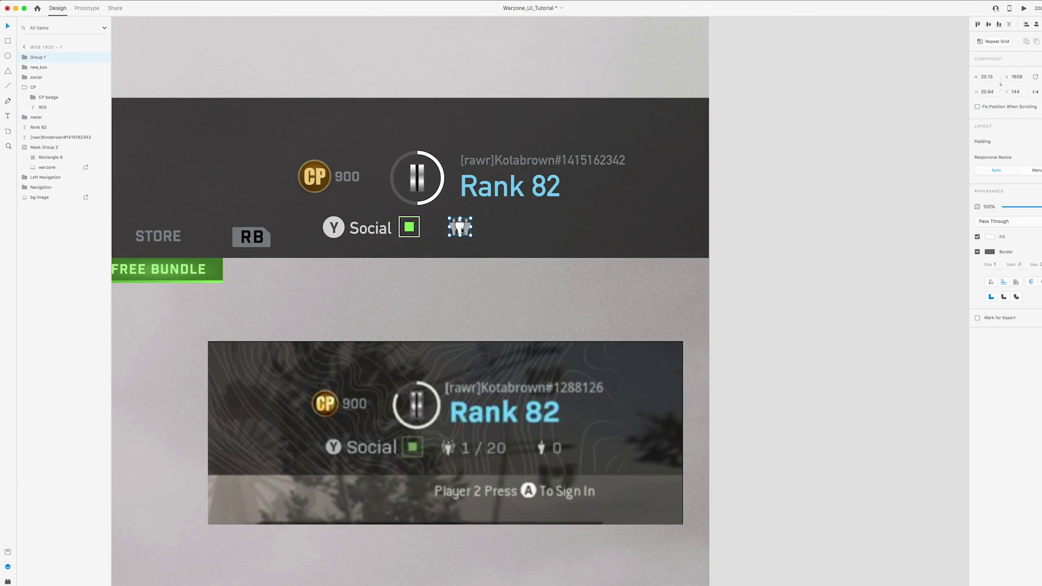
Select a figure within the pair and drag a copy of the Social text to its right
click(783, 254)
scroll(502, 275, up, 1)
scroll(509, 244, up, 5)
double_click(395, 223)
click(363, 223)
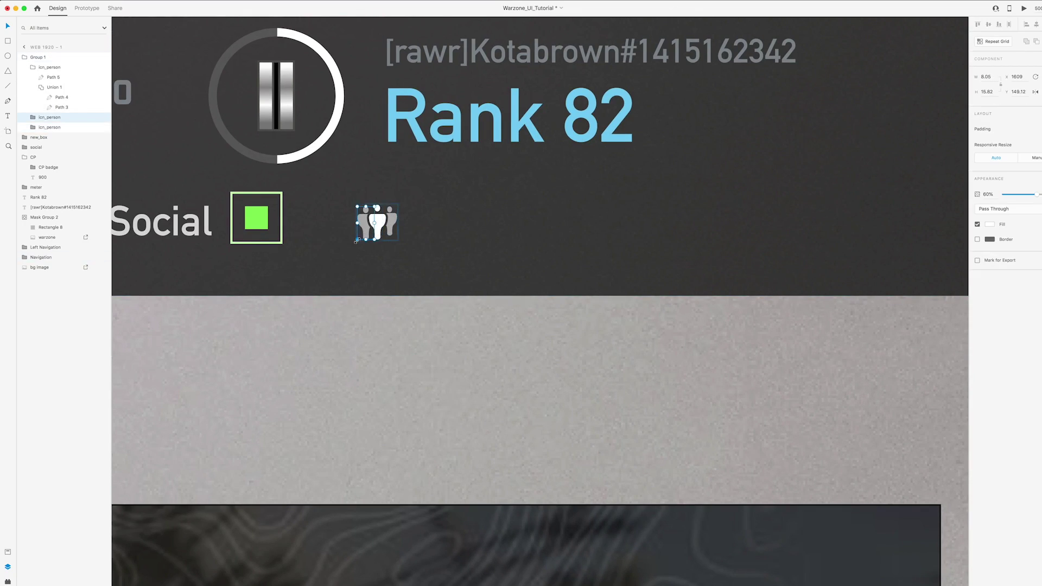
scroll(617, 250, down, 5)
click(821, 321)
scroll(597, 282, right, 2)
double_click(389, 235)
drag(389, 236, 510, 236)
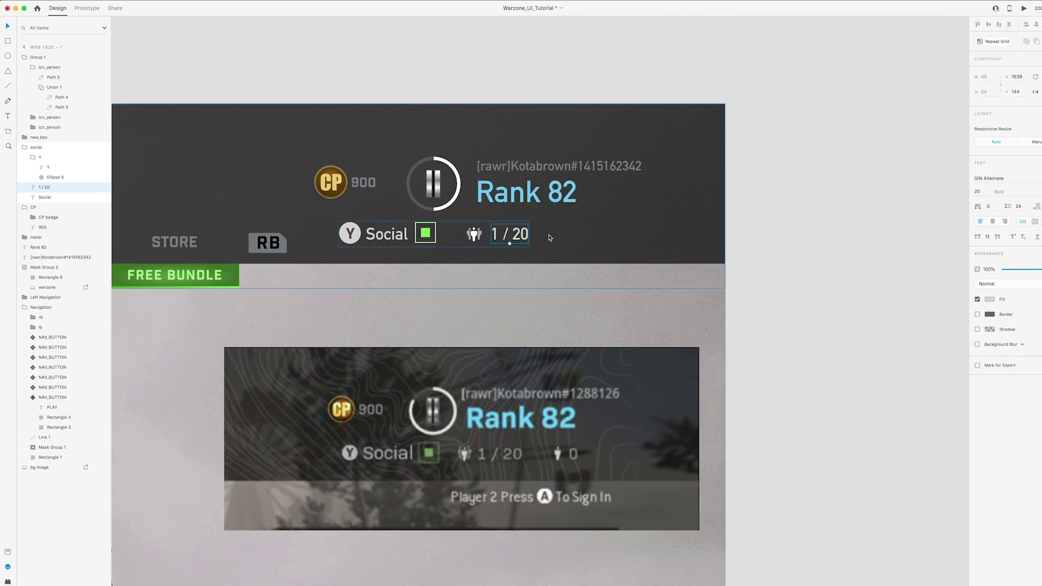
Set the 1 / 20 counter's font to Industry Inc
click(988, 178)
text(Ind)
key(Return)
click(823, 221)
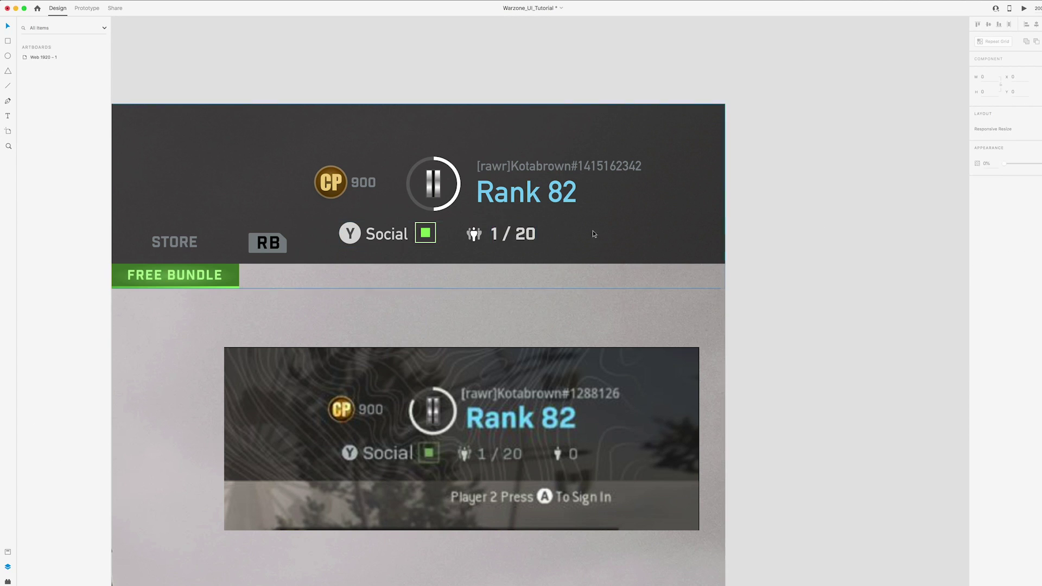
Group the person icon with the 1 / 20 text and add a second counter showing 0
double_click(512, 234)
key(Escape)
drag(474, 234, 574, 233)
key(super+z)
shift+click(512, 233)
click(33, 67)
click(22, 57)
key(super+g)
click(25, 77)
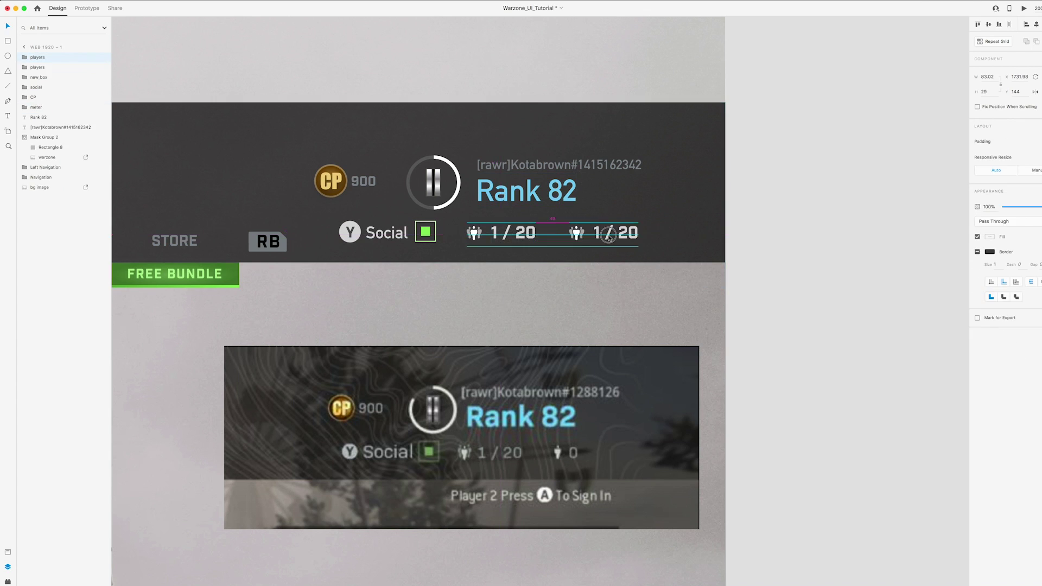
click(806, 242)
Copy the username text below the header and retype it as 'Player 2 Press'
key(super+minus)
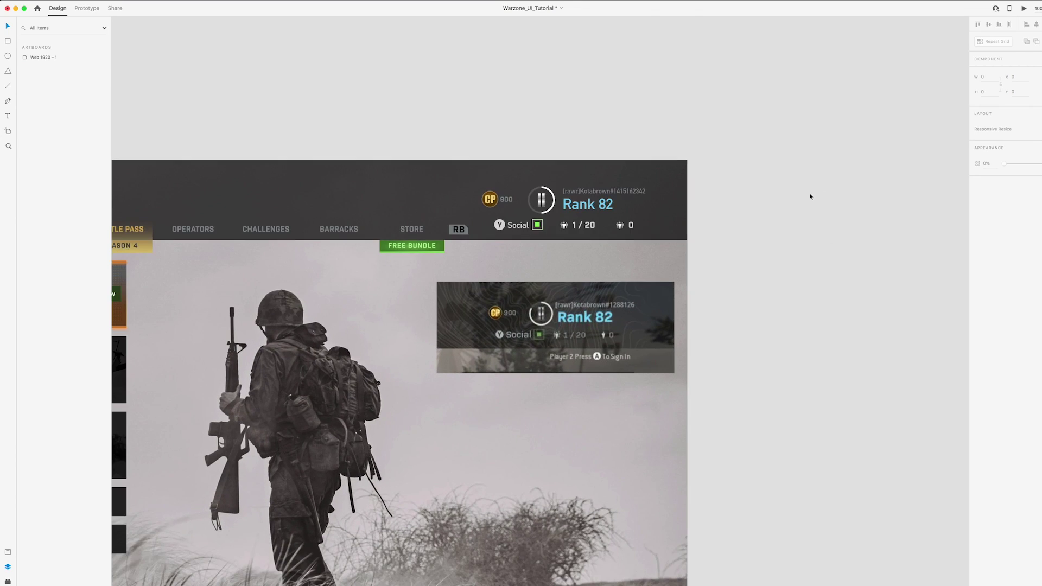
click(593, 175)
key(super+c)
key(super+v)
drag(593, 175, 592, 240)
key(super+plus)
key(Return)
text(P)
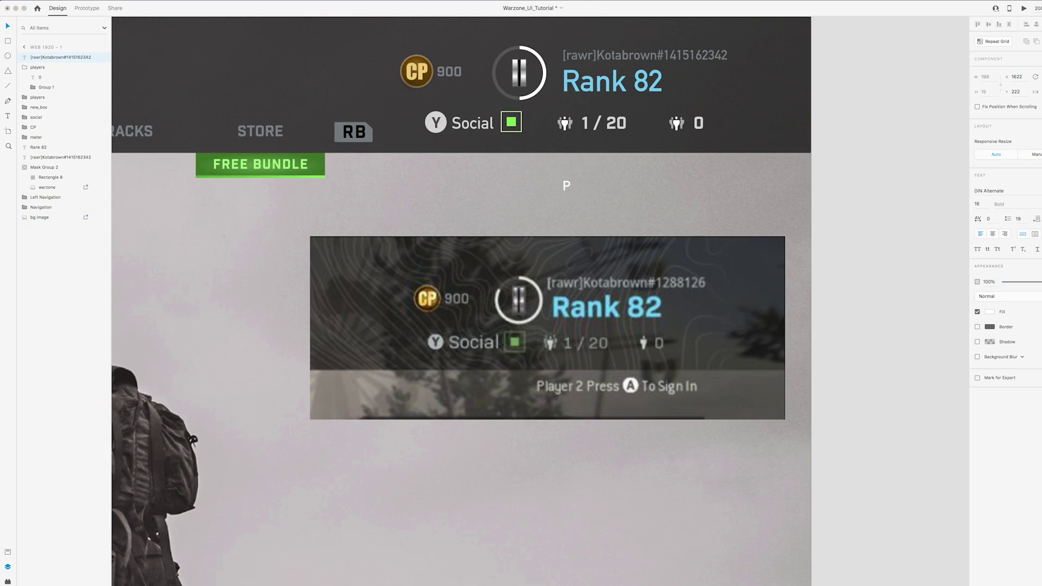
text(layer 2 Press.)
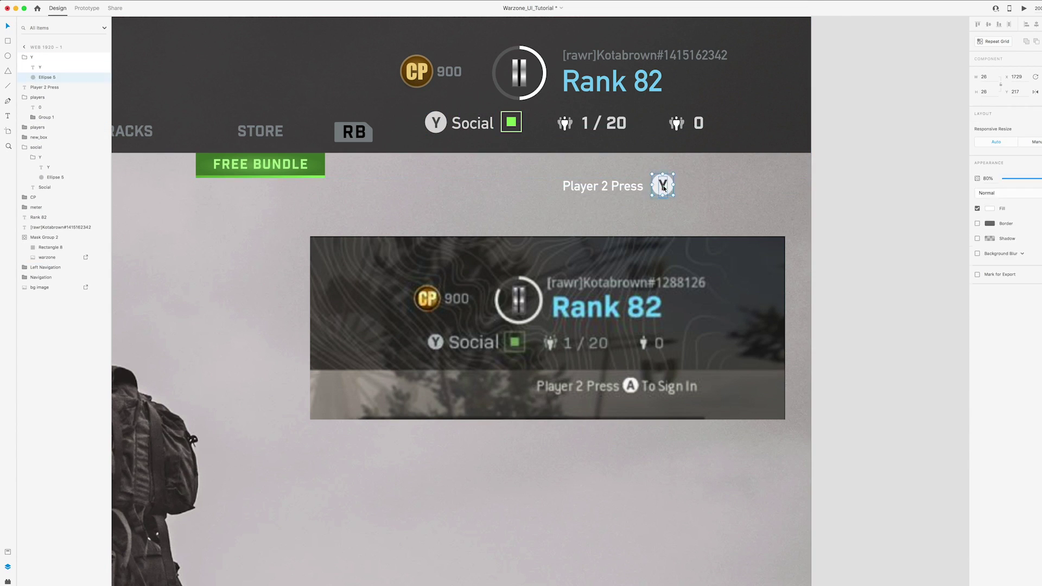
Add the A badge and 'To Sign In' text, then group them as Sign In Prompt
key(super+plus)
key(super+plus)
click(689, 243)
text(To)
key(super+minus)
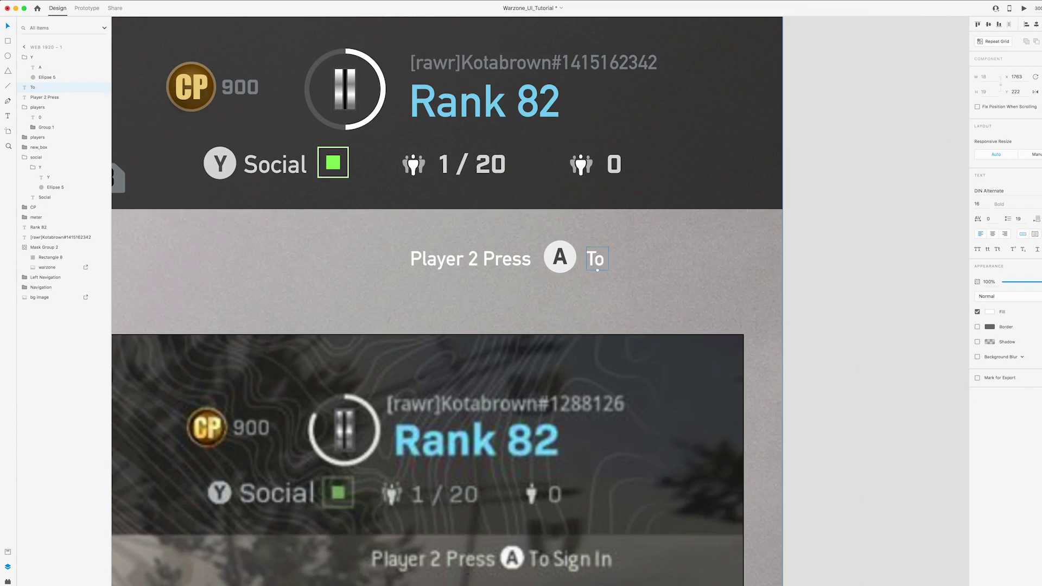
text(Sign In)
key(Escape)
key(super+g)
double_click(41, 57)
key(Return)
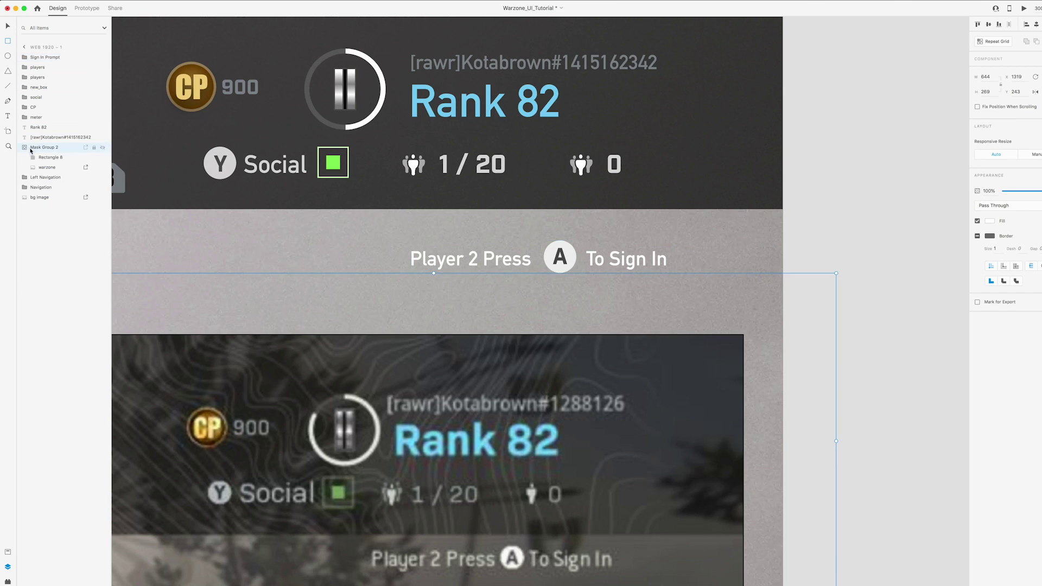
Group the top-right player info as Top Right Info and reorder it in the layers
key(super+minus)
drag(677, 282, 759, 268)
key(Escape)
click(632, 211)
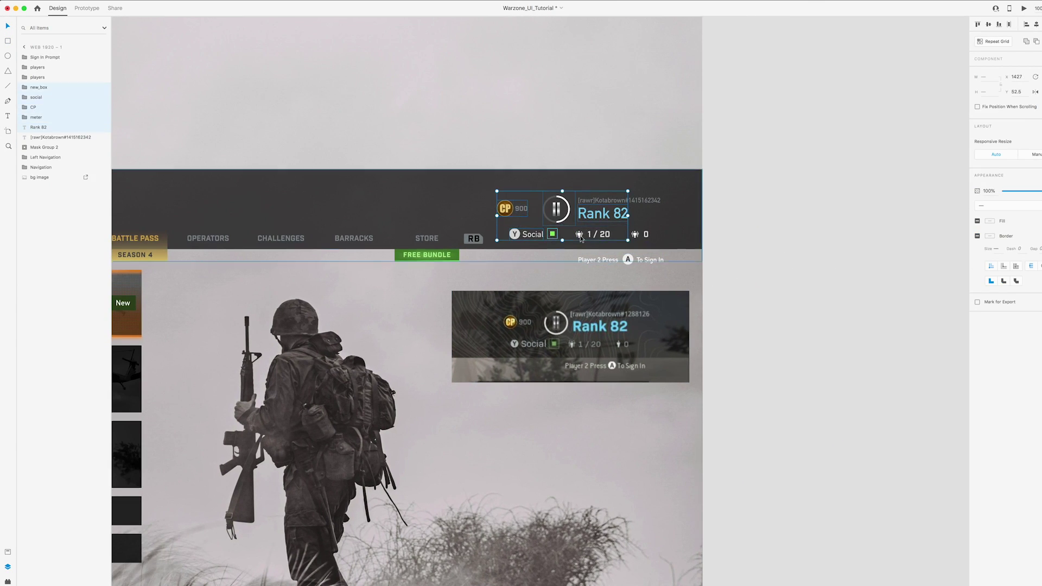
right_click(632, 192)
key(Escape)
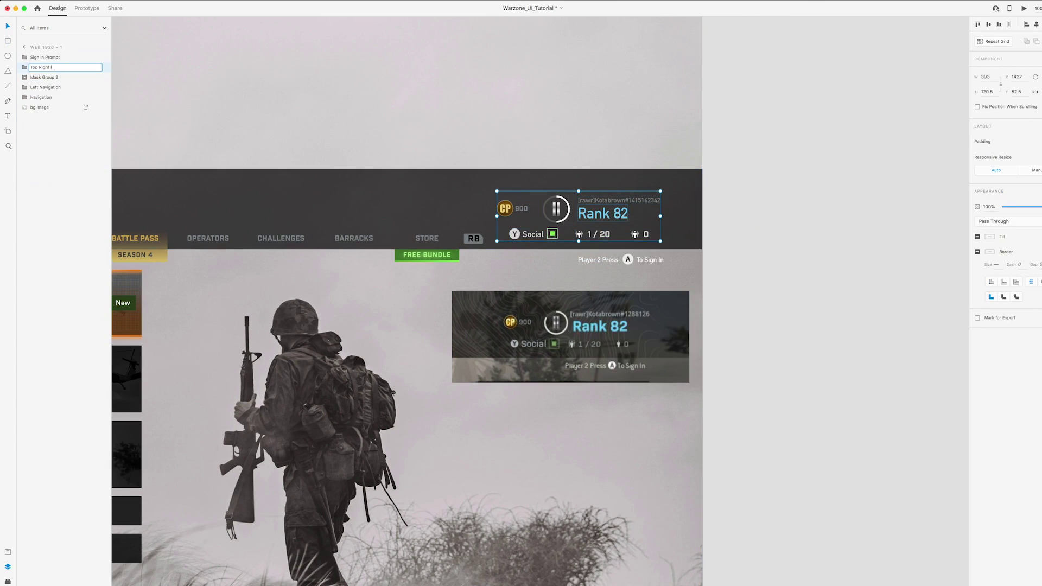
drag(41, 102, 41, 95)
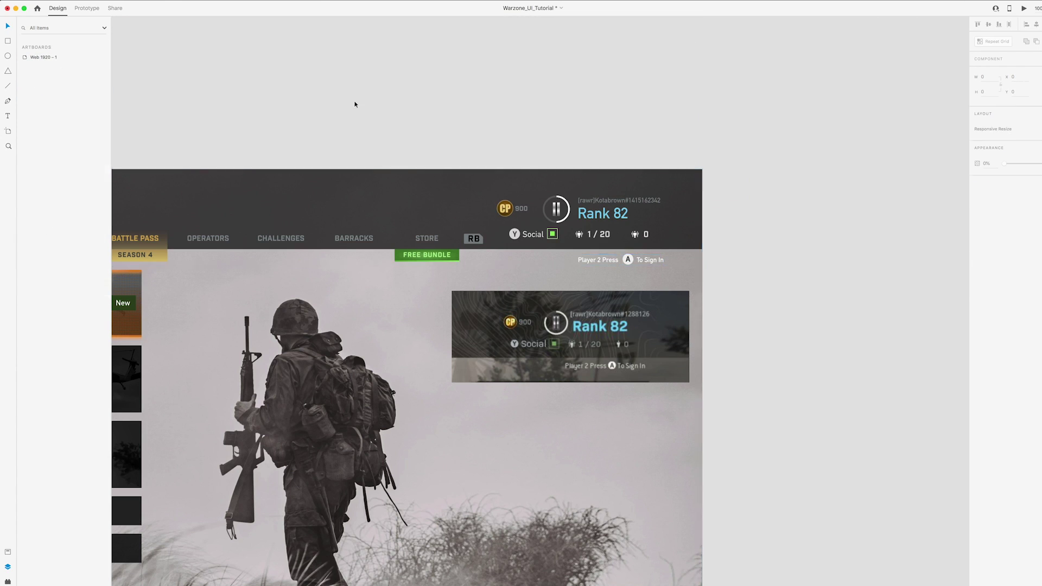
Confirm the Top Right Info group name and bring both artboards into view
key(Escape)
key(super+minus)
drag(734, 209, 758, 217)
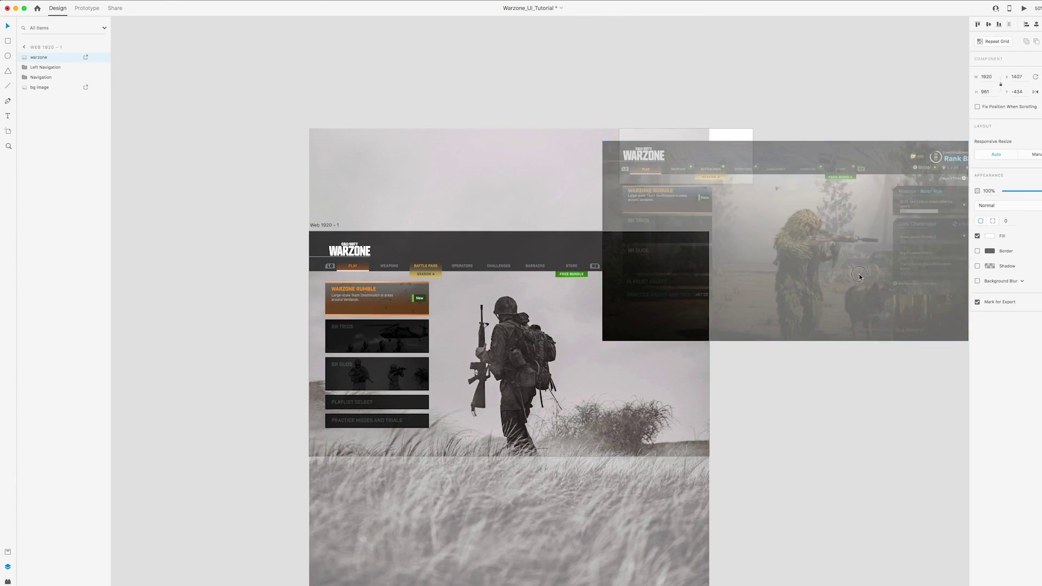
scroll(565, 136, right, 10)
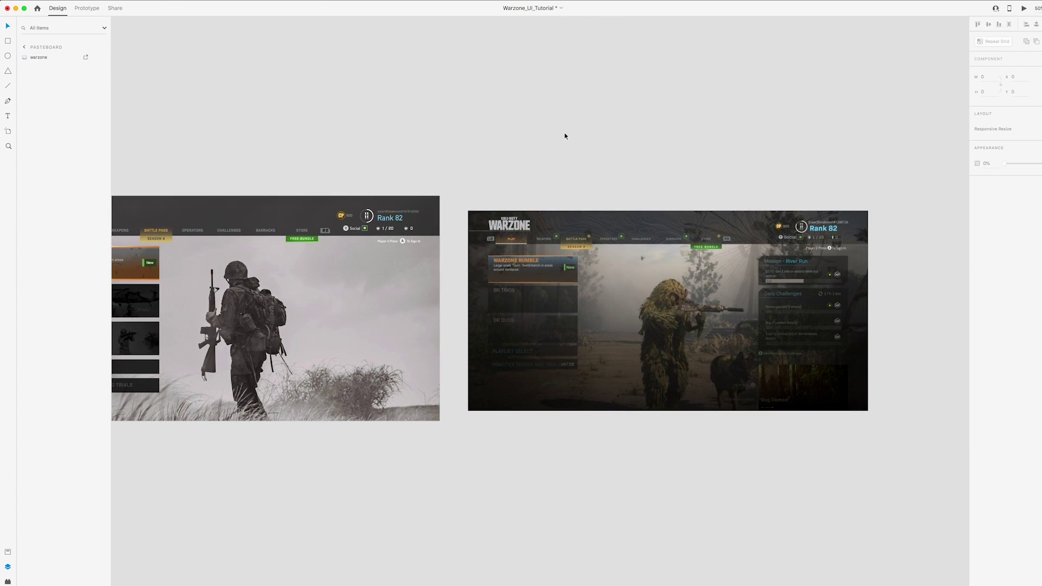
scroll(565, 136, left, 5)
mouse_move(565, 136)
mouse_down()
mouse_move(515, 136)
mouse_move(567, 136)
mouse_up()
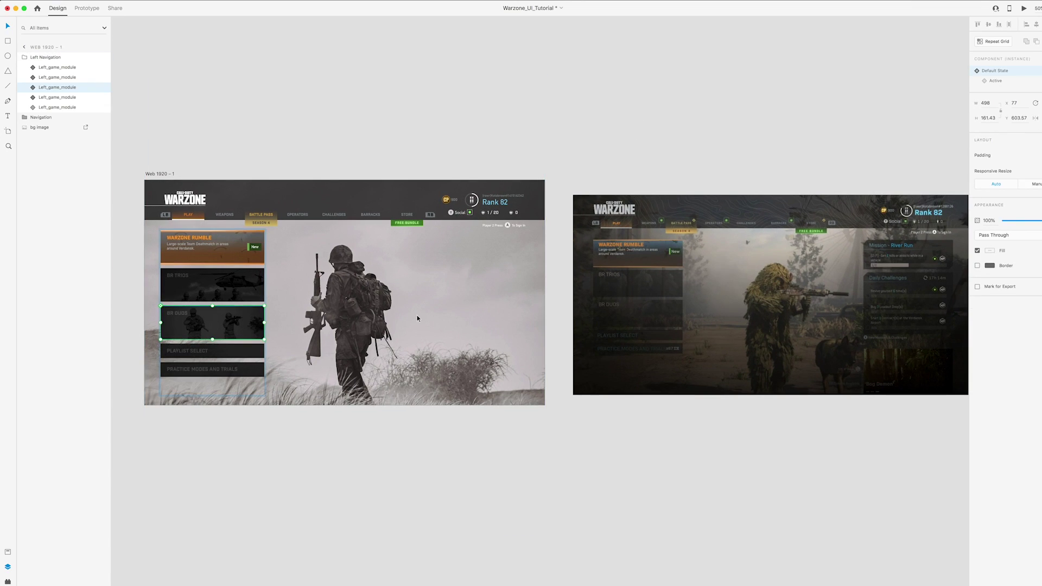
Draw the panel shape with the Pen tool, fill it black, and narrow it to module width
click(418, 318)
key(p)
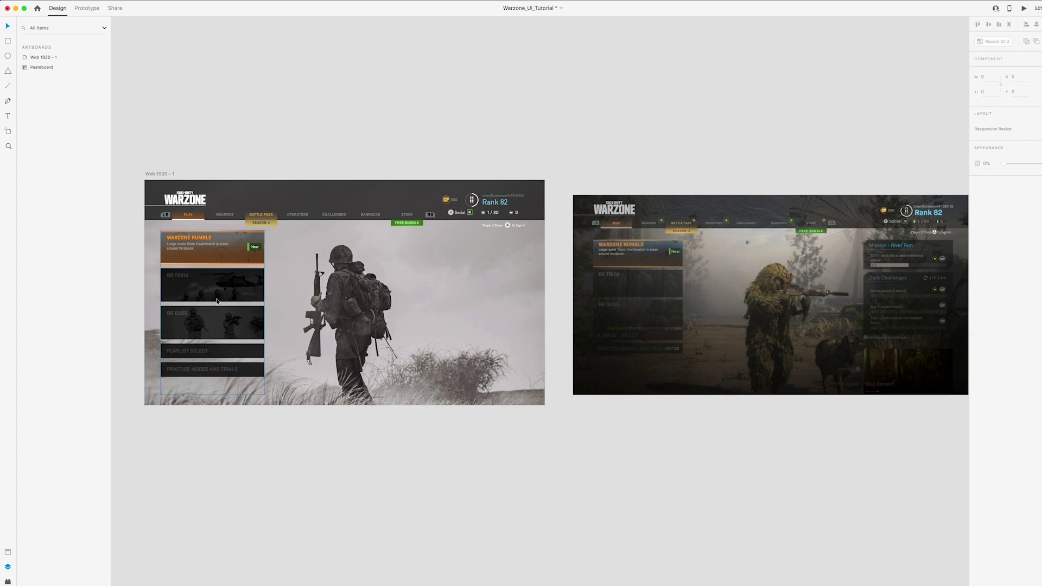
click(279, 230)
click(274, 265)
click(989, 208)
click(892, 247)
scroll(649, 309, up, 5)
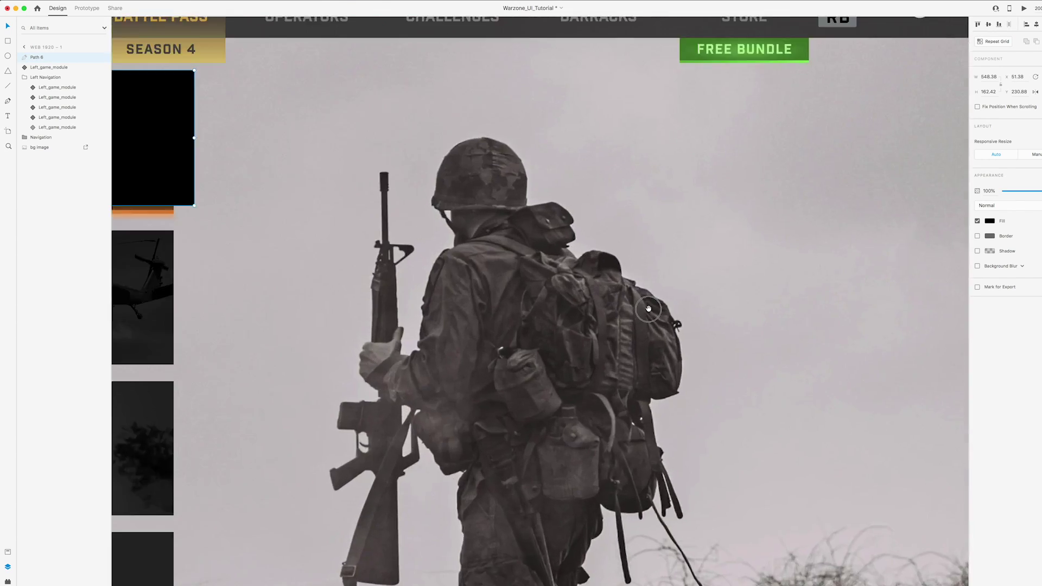
scroll(648, 309, left, 10)
drag(787, 244, 750, 244)
click(217, 269)
key(super+0)
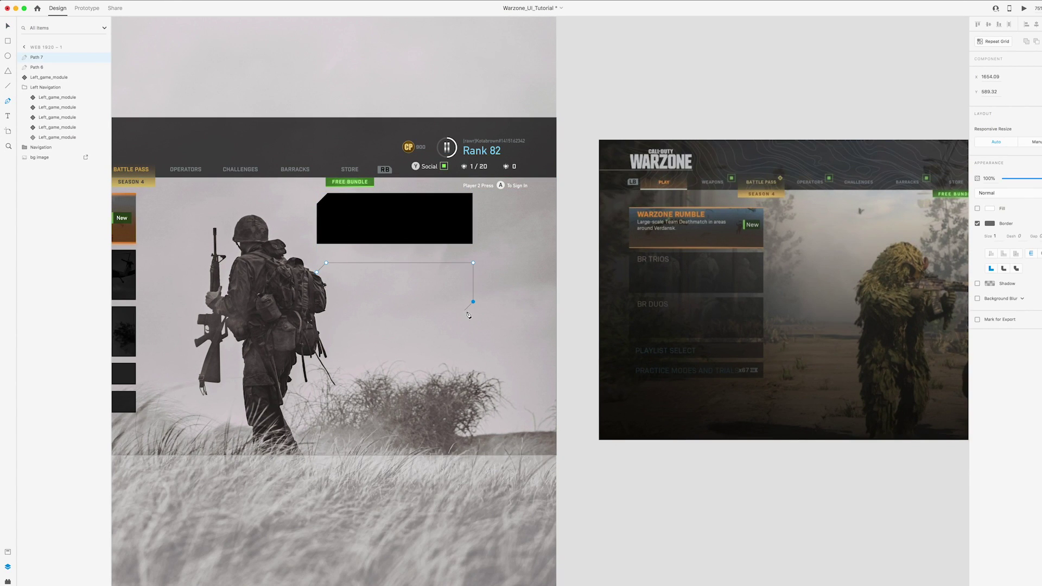
Notch the panel's corner by subtracting a pasted 45° rotated square
click(325, 262)
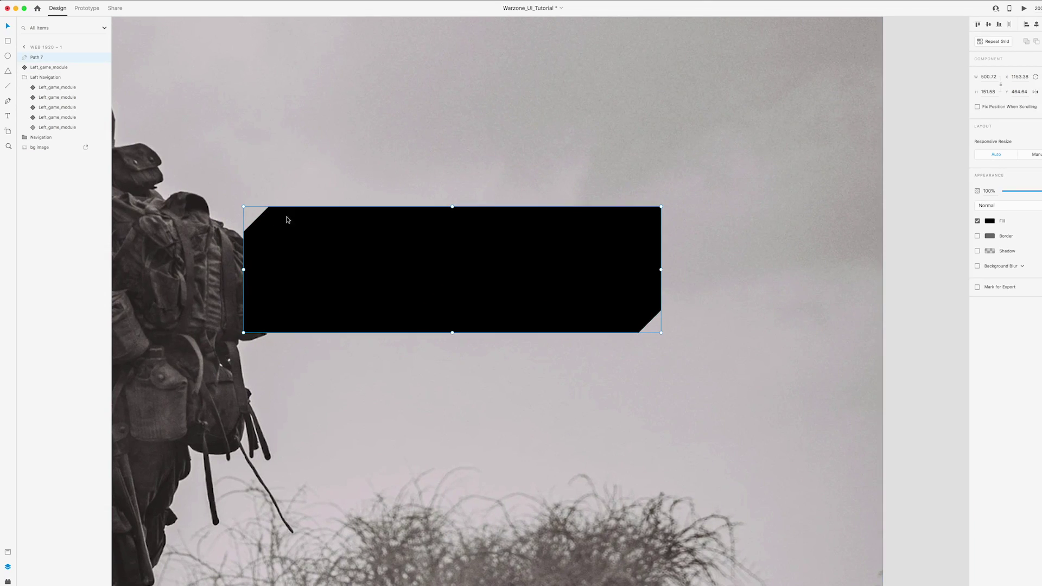
key(Escape)
key(ctrl+v)
drag(361, 143, 253, 189)
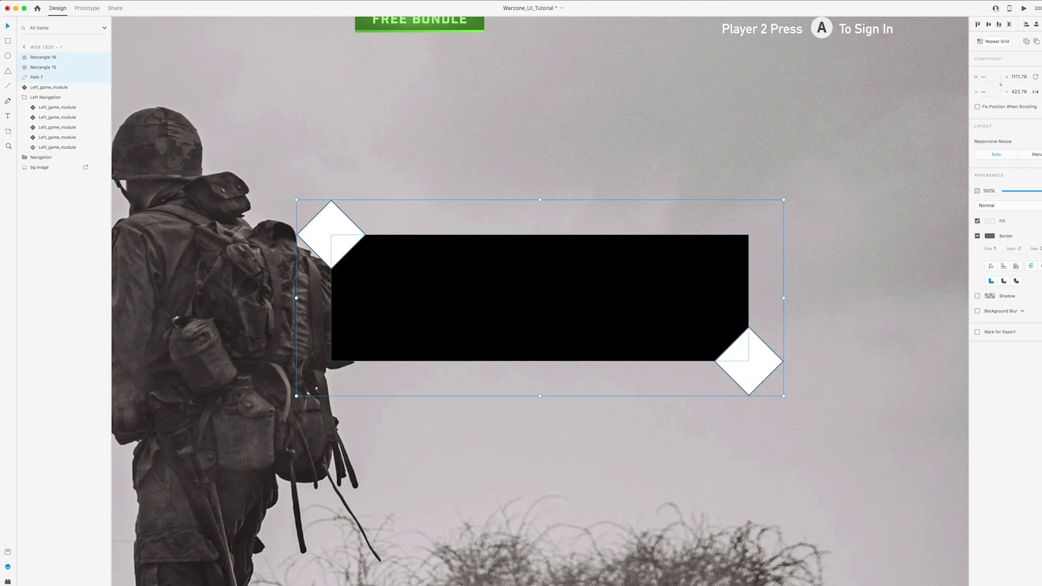
key(super+alt+s)
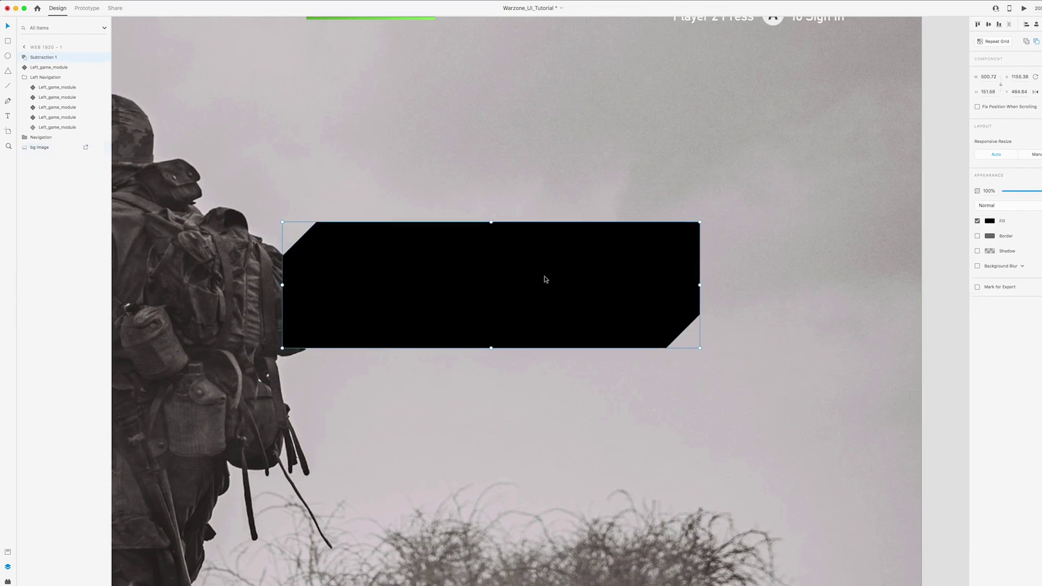
key(super+0)
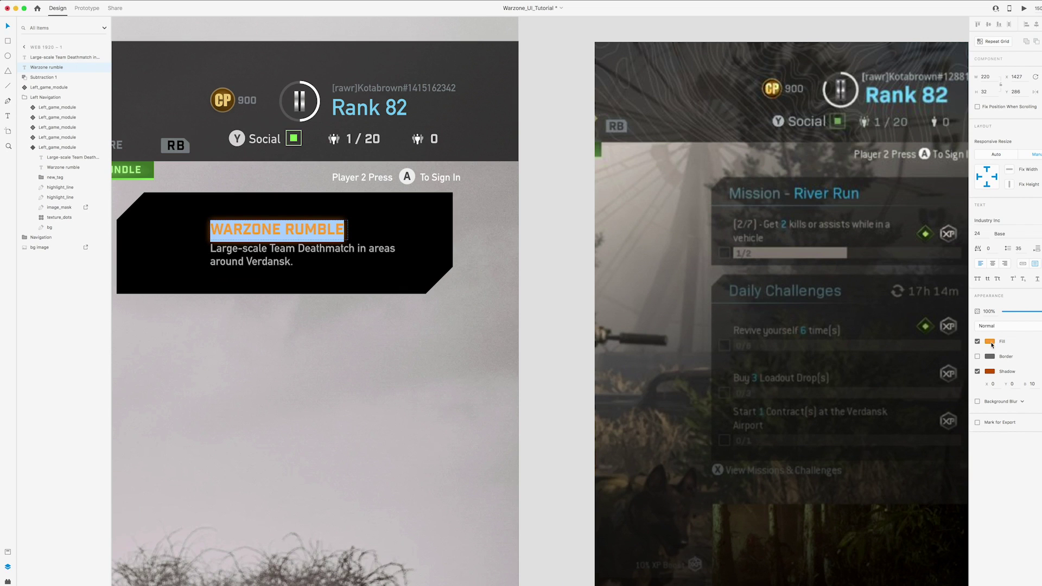
click(989, 341)
Give the Mission title the Rank 82 blue, retype the texts, and shift them left
click(390, 103)
text(Mission - River Run)
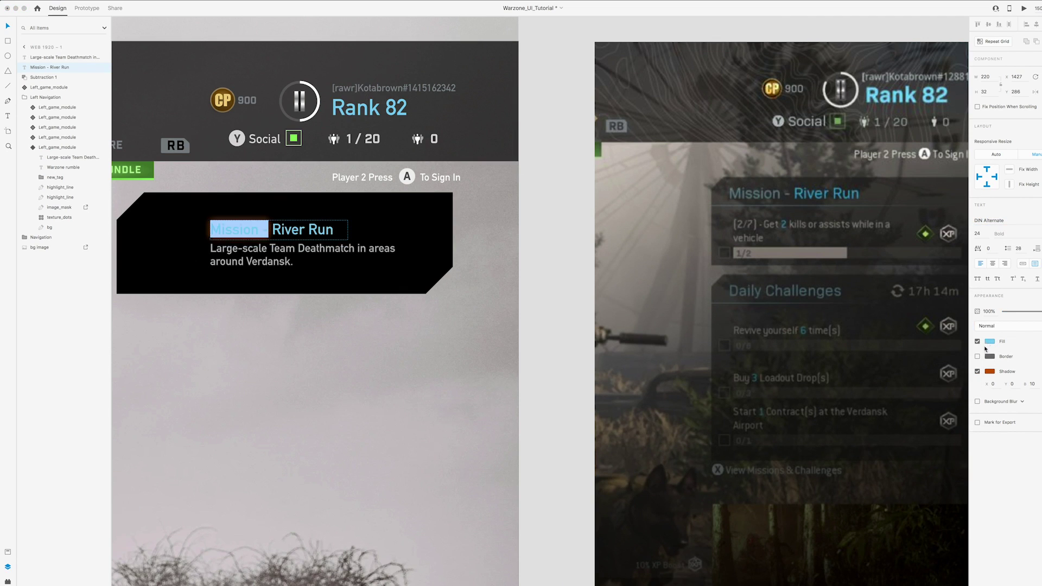
double_click(302, 254)
text(p)
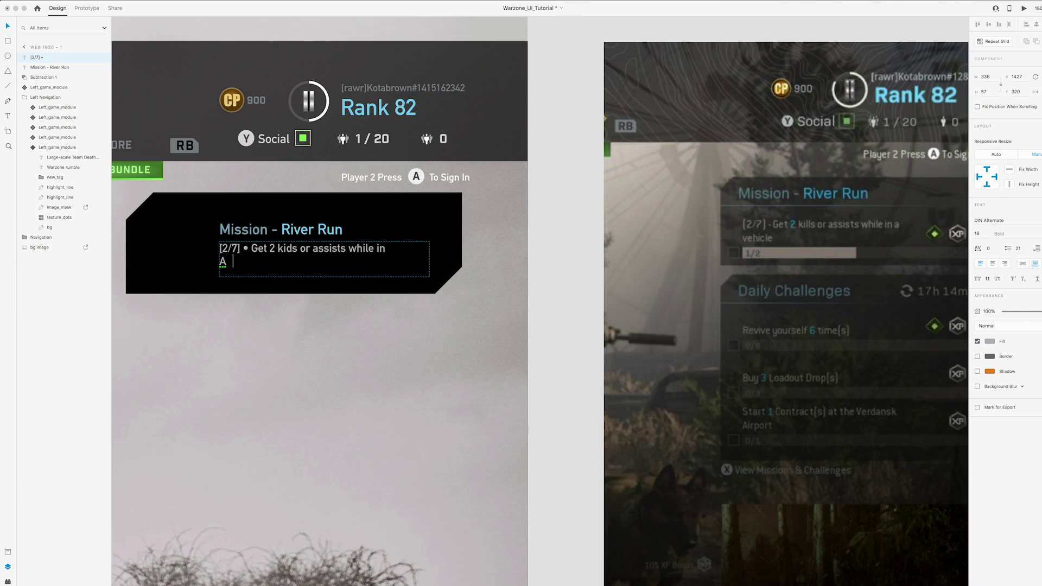
shift+click(311, 234)
drag(311, 233, 242, 239)
Inspect the panel's cut top-left and bottom-right corner edges and outline
double_click(395, 242)
key(super+minus)
key(super+minus)
key(super+minus)
key(super+minus)
key(super+plus)
key(super+plus)
key(super+plus)
key(super+plus)
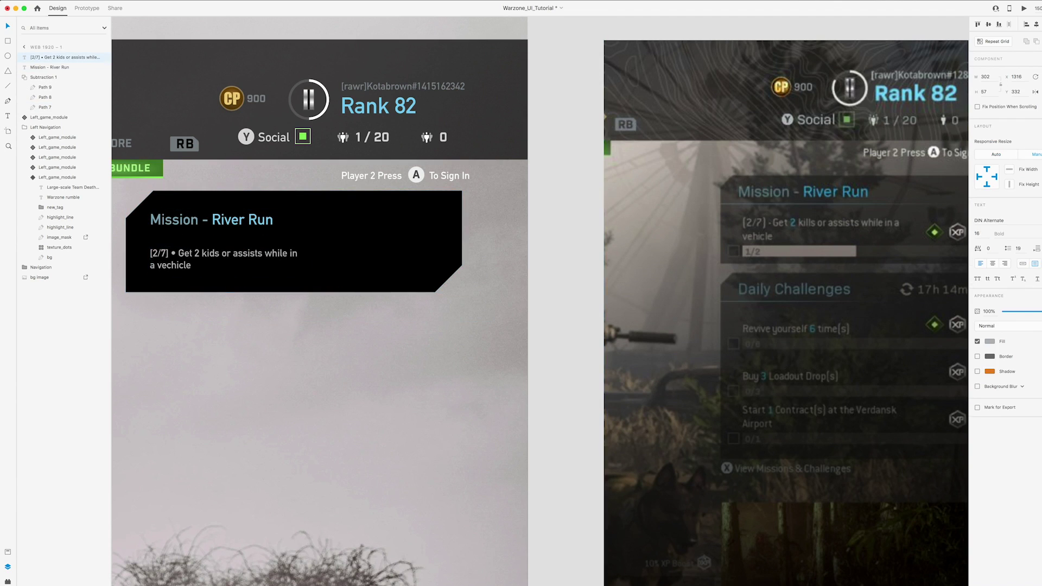
click(271, 192)
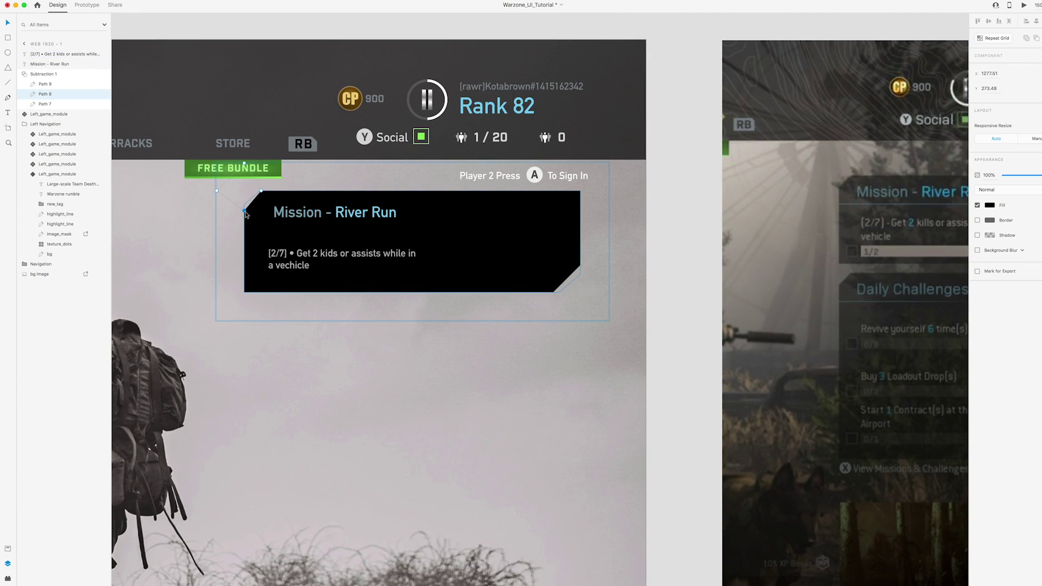
scroll(246, 214, right, 2)
click(559, 268)
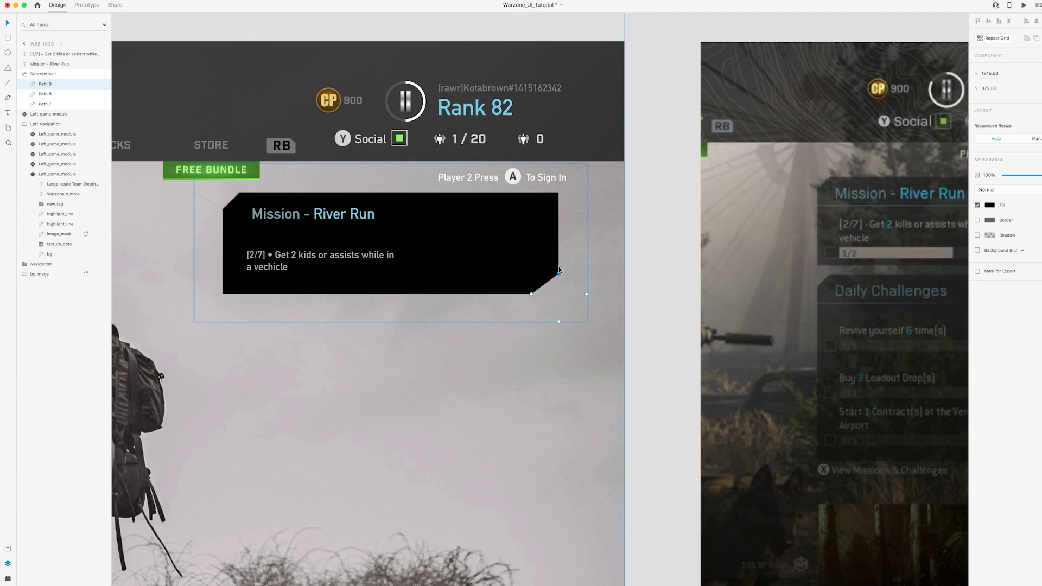
click(530, 294)
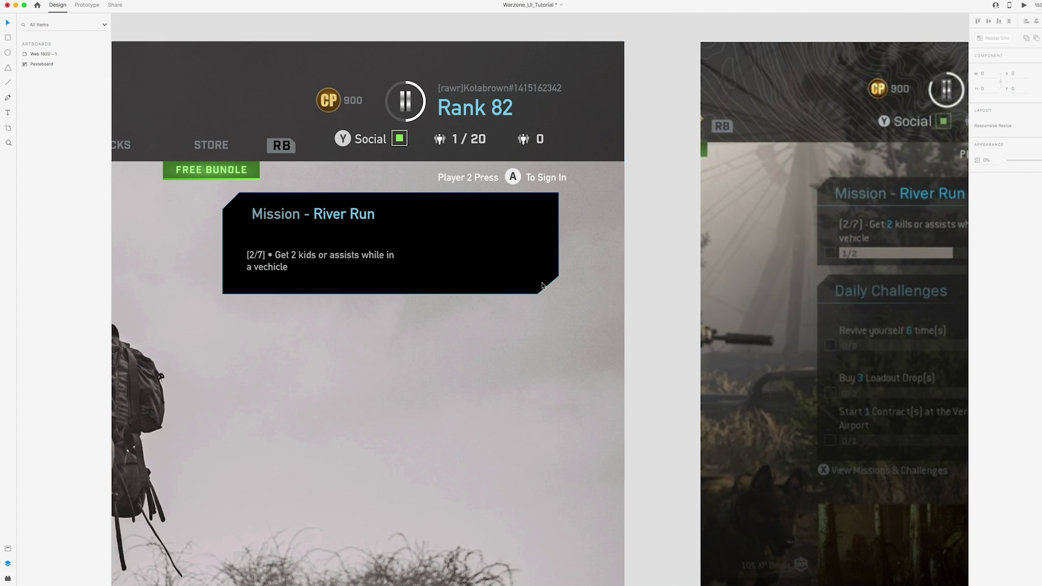
key(Escape)
key(Escape)
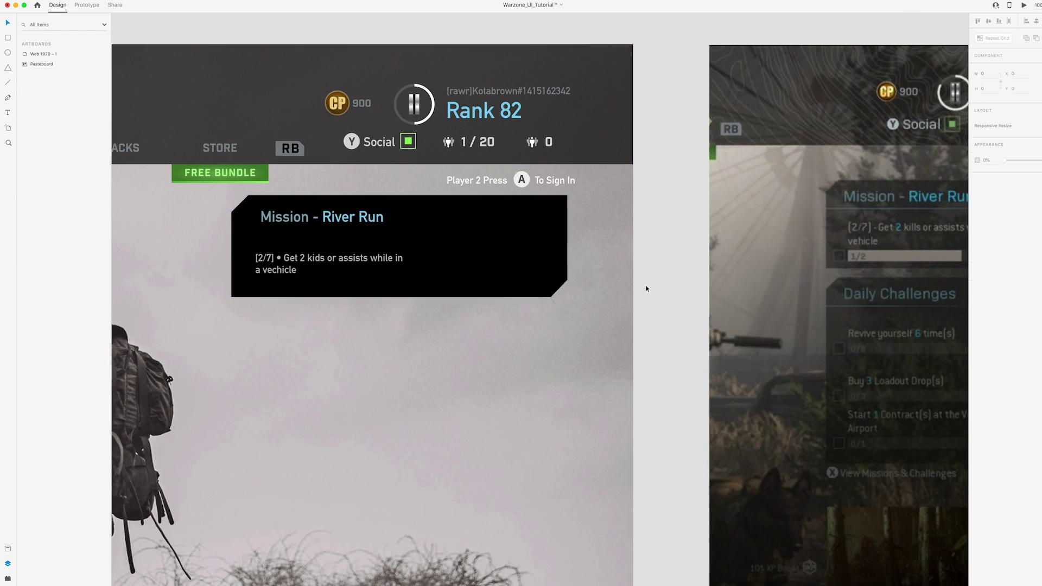
Draw a grey divider line across the mission card below the title
scroll(638, 287, down, 3)
key(l)
drag(270, 263, 494, 263)
click(989, 219)
click(971, 245)
click(706, 247)
Nudge the Mission - River Run title slightly left and up in the card
key(v)
click(351, 256)
drag(352, 256, 349, 254)
drag(337, 280, 304, 275)
click(560, 271)
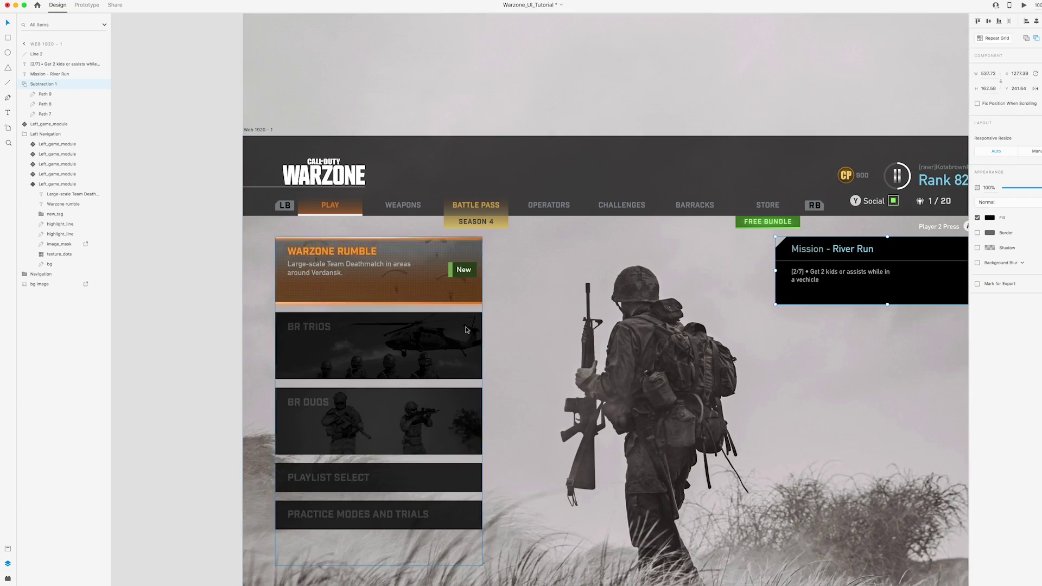
Draw a white, borderless progress bar at 30% opacity beside the mission checkbox
scroll(465, 330, right, 10)
double_click(592, 163)
key(Escape)
scroll(591, 163, right, 5)
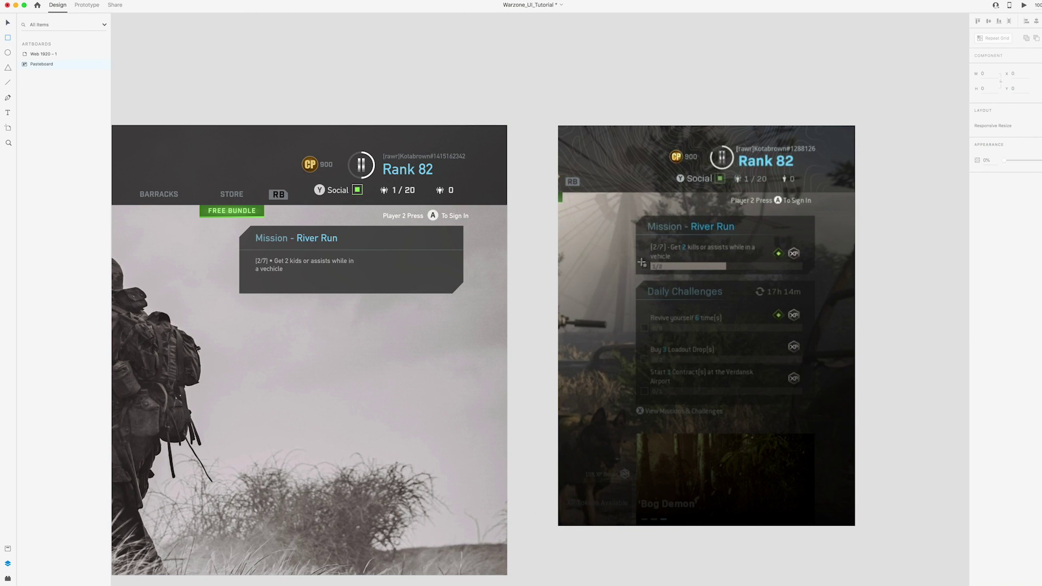
scroll(494, 117, left, 1)
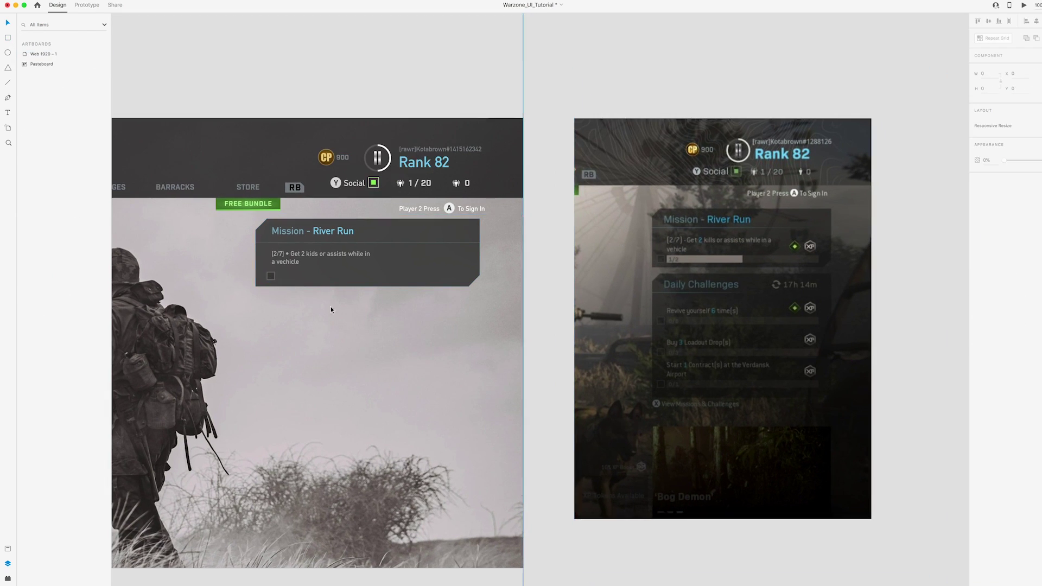
click(287, 275)
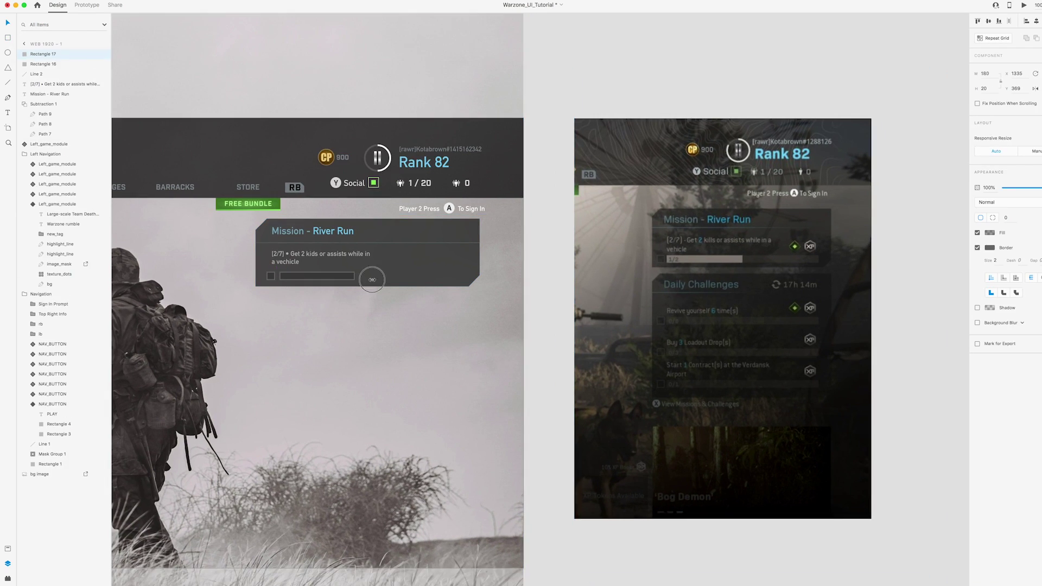
drag(459, 286, 463, 280)
click(989, 233)
click(885, 181)
click(977, 247)
drag(1031, 187, 1019, 187)
Add a recoloured '1/2' label inside the bar from a copy of the objective text
key(ctrl+v)
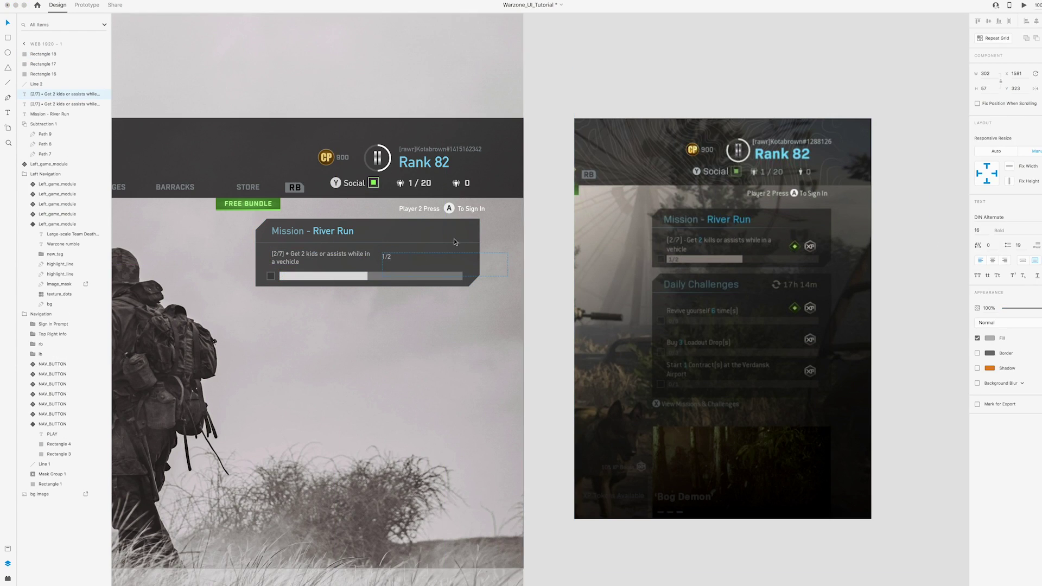
click(988, 338)
drag(32, 94, 43, 52)
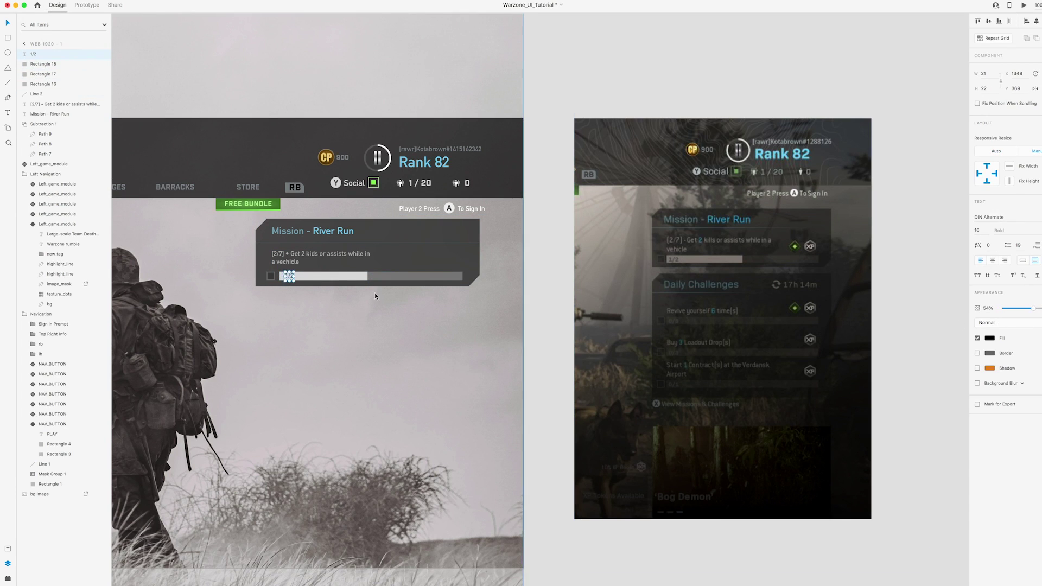
scroll(373, 296, up, 5)
scroll(549, 317, right, 2)
Group all mission panel elements and name the group 'Mission module'
right_click(730, 281)
click(744, 344)
double_click(38, 54)
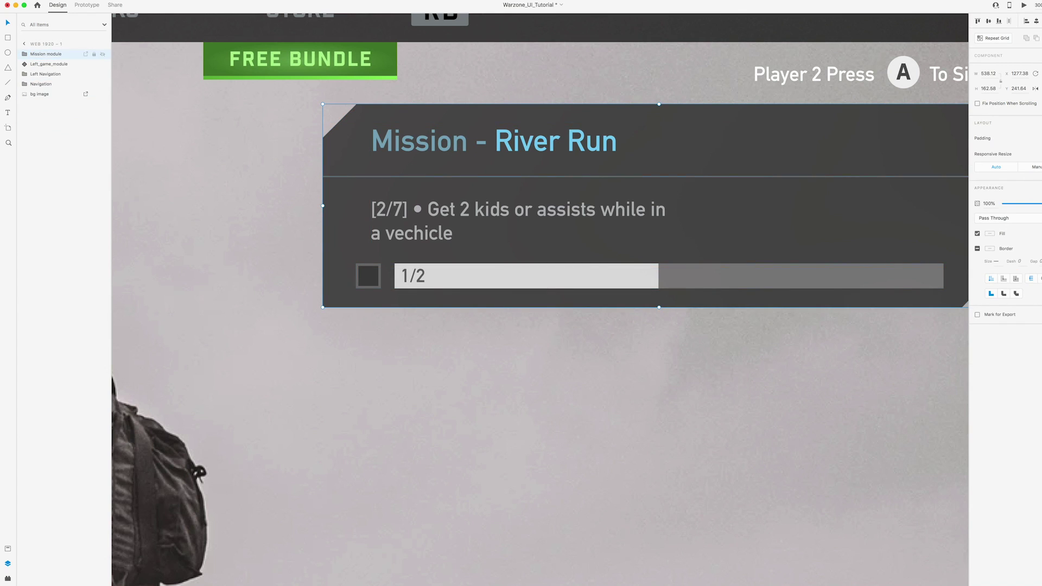
key(Escape)
key(super+0)
scroll(590, 164, up, 3)
scroll(590, 165, right, 2)
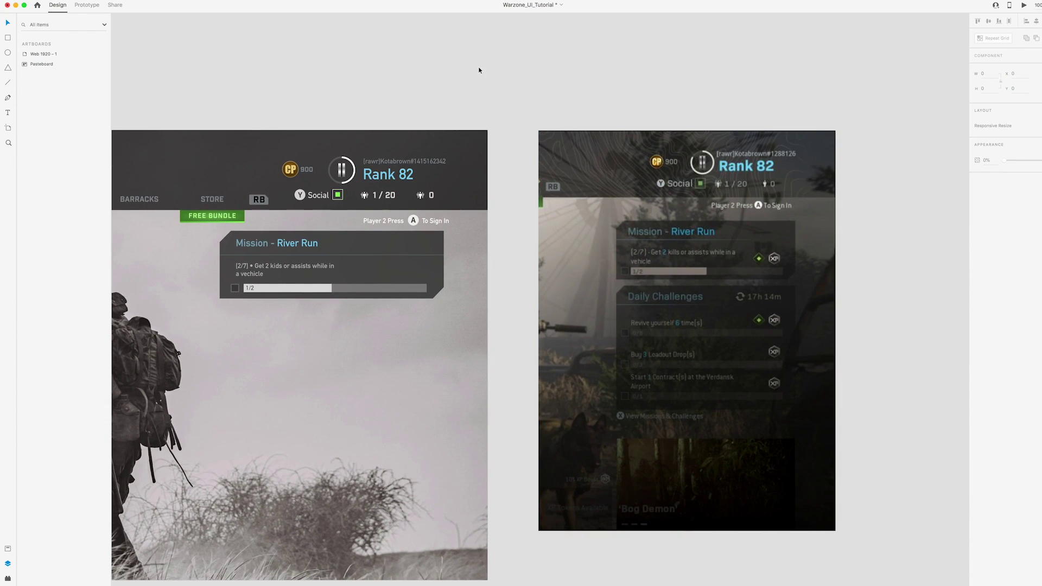
click(412, 255)
scroll(489, 252, left, 6)
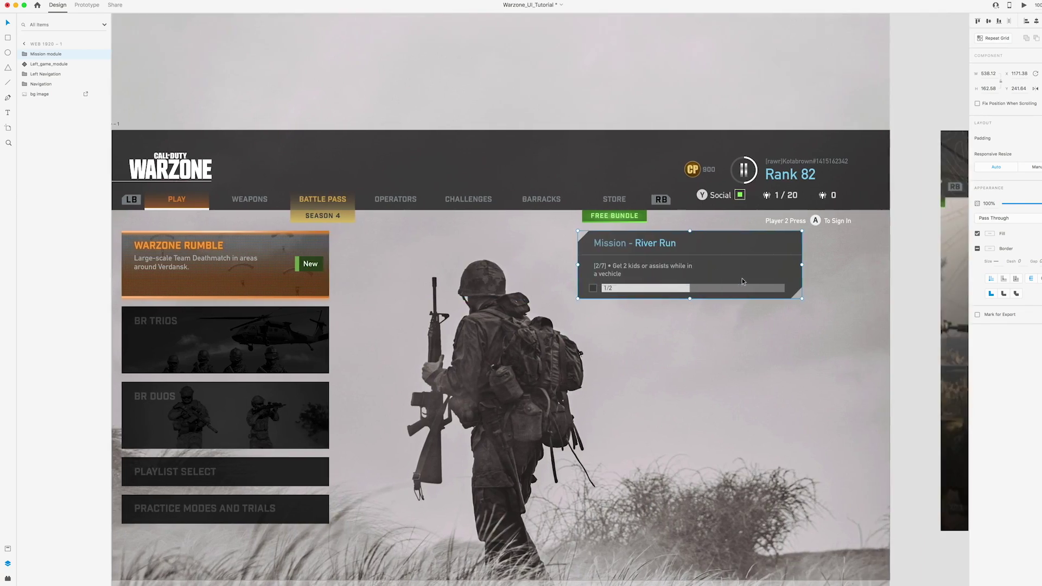
Paste the green diamond onto the mission panel, right of the objective text
scroll(649, 267, right, 4)
scroll(649, 267, down, 2)
scroll(649, 267, right, 2)
key(super+v)
scroll(421, 230, right, 2)
scroll(421, 230, up, 3)
Change the diamond's fill to a radial gradient
double_click(233, 207)
click(989, 233)
scroll(922, 217, right, 5)
click(906, 166)
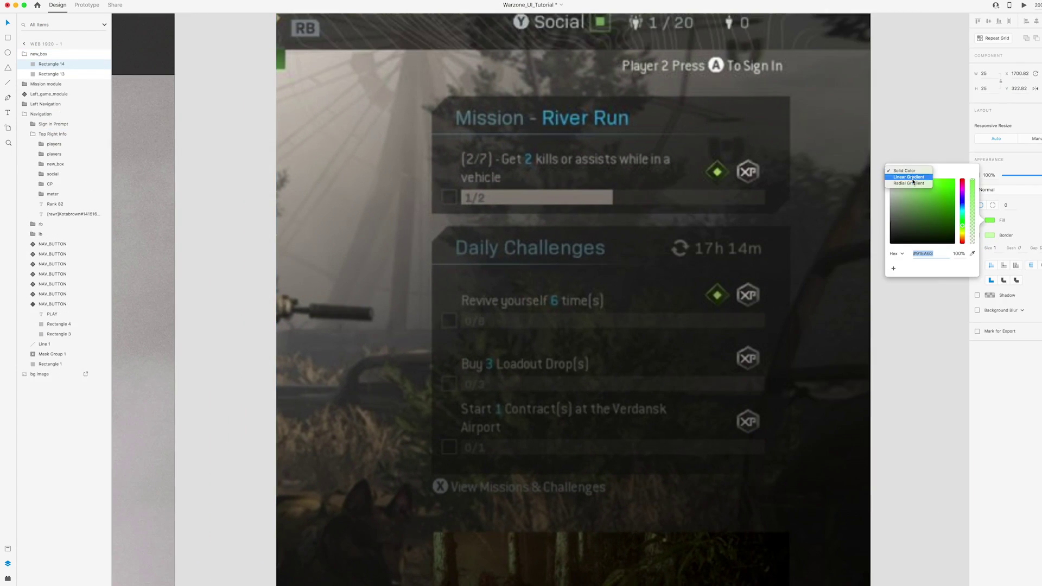
click(906, 184)
scroll(446, 130, left, 8)
click(446, 128)
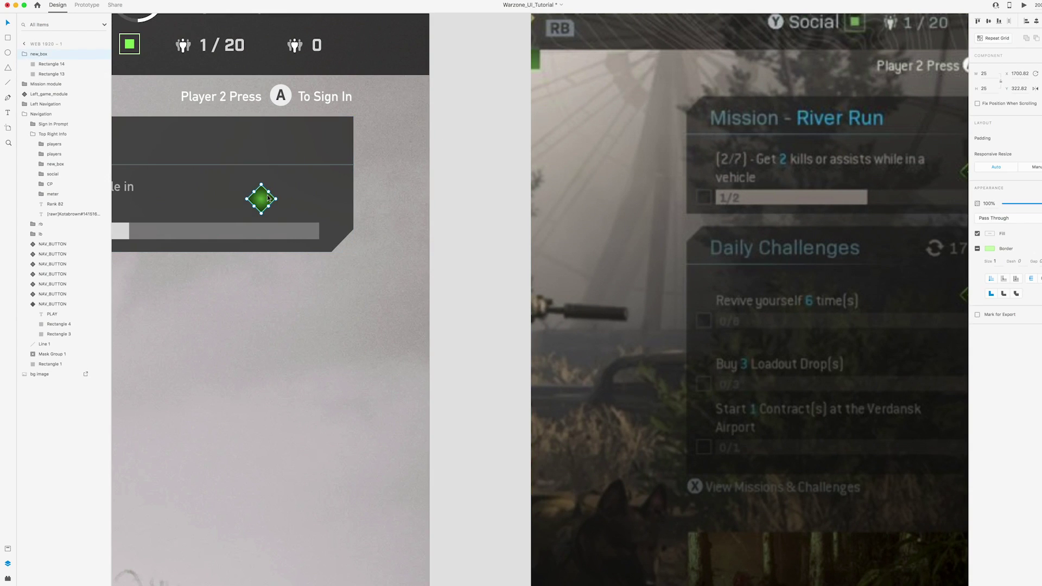
scroll(451, 205, right, 4)
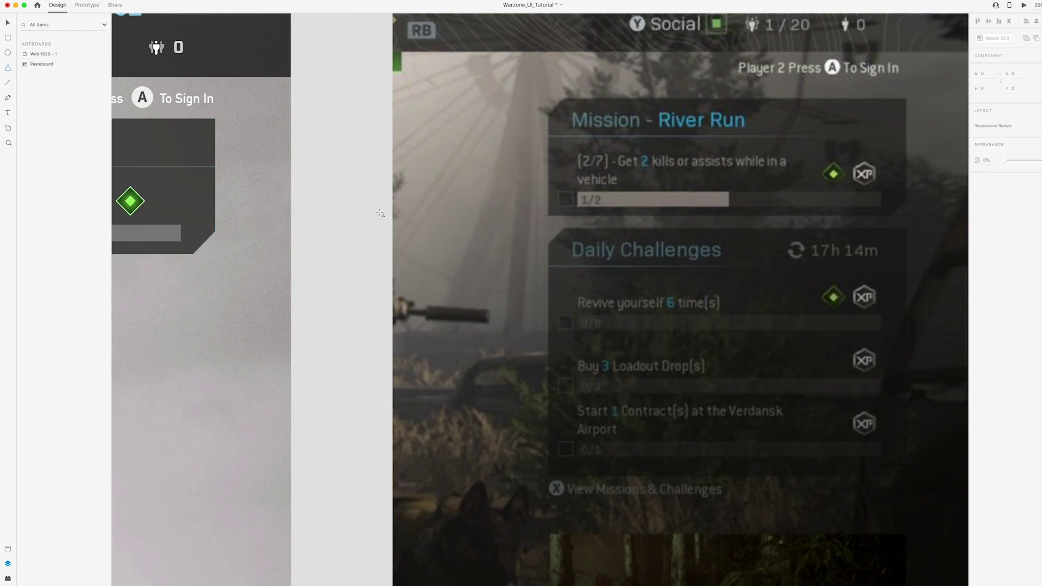
scroll(355, 125, left, 3)
Launch Illustrator and draw a hexagon in a new blank document
click(430, 564)
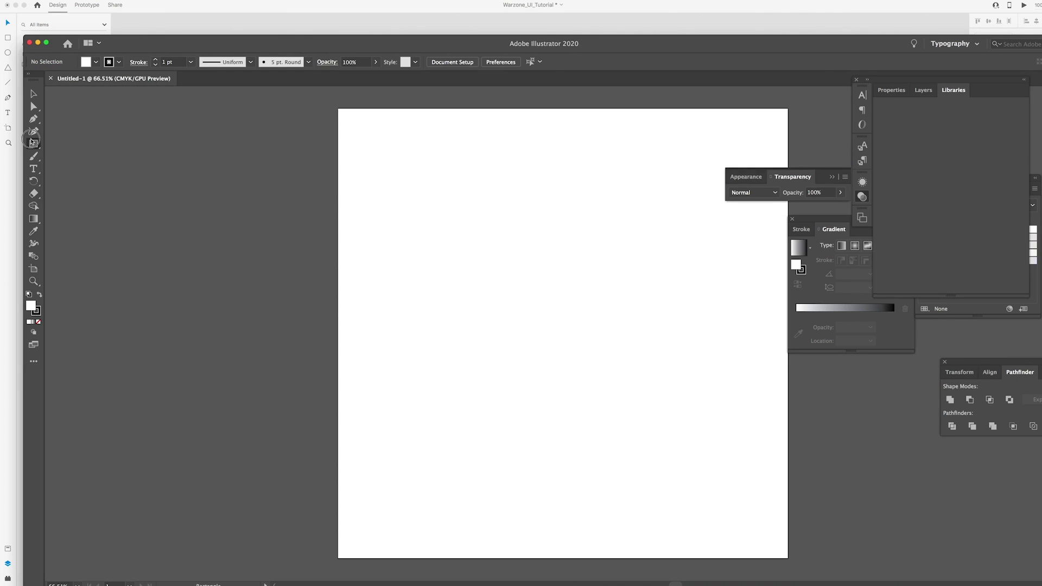
drag(466, 238, 465, 205)
click(96, 61)
Fill the hexagon black, paste it into XD, and sample the light XP outline for its border
click(22, 76)
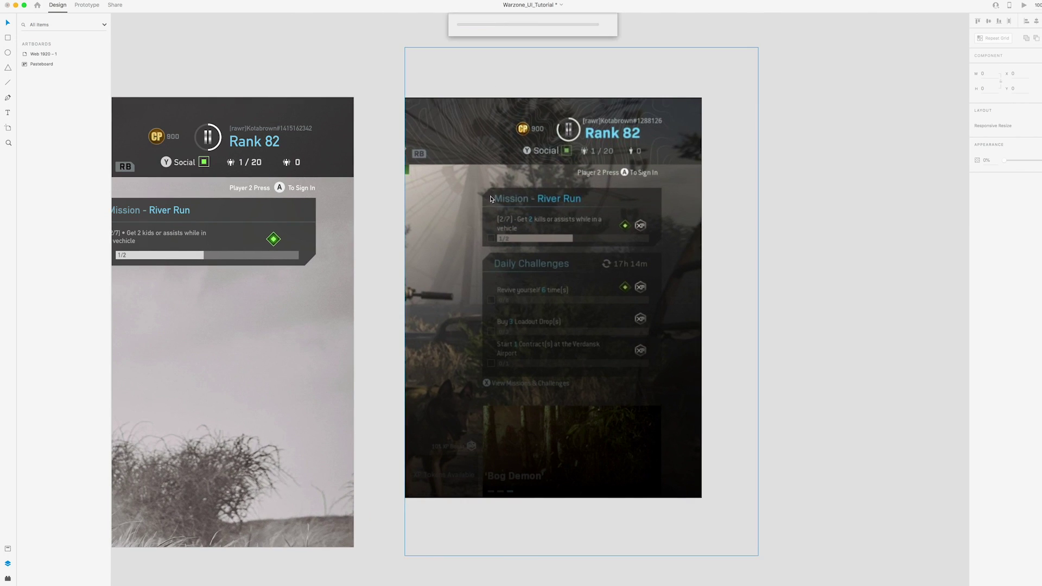
key(super+v)
drag(293, 239, 769, 256)
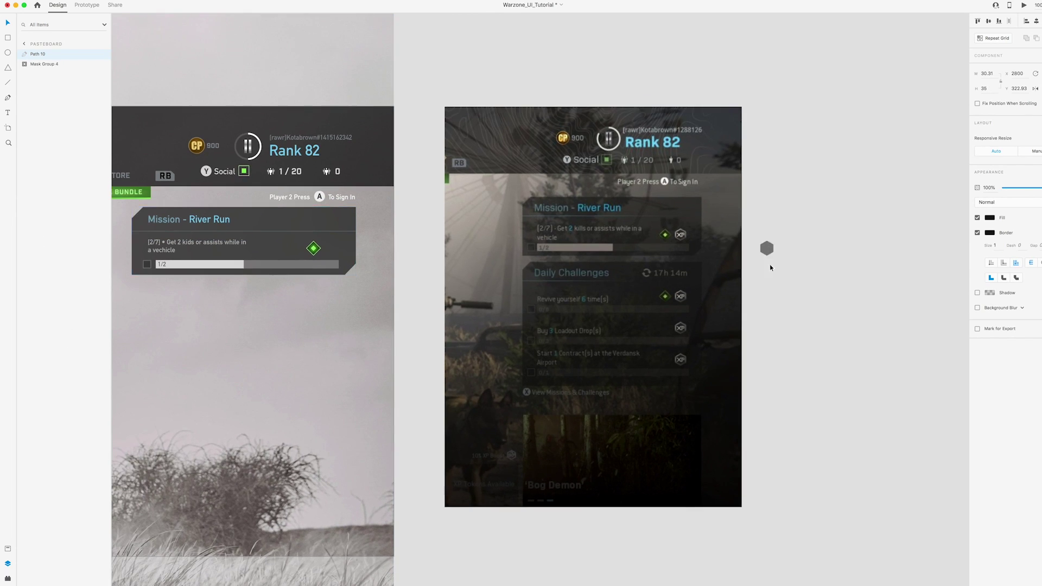
key(super+plus)
key(super+plus)
scroll(503, 376, left, 2)
click(989, 205)
click(972, 234)
click(249, 254)
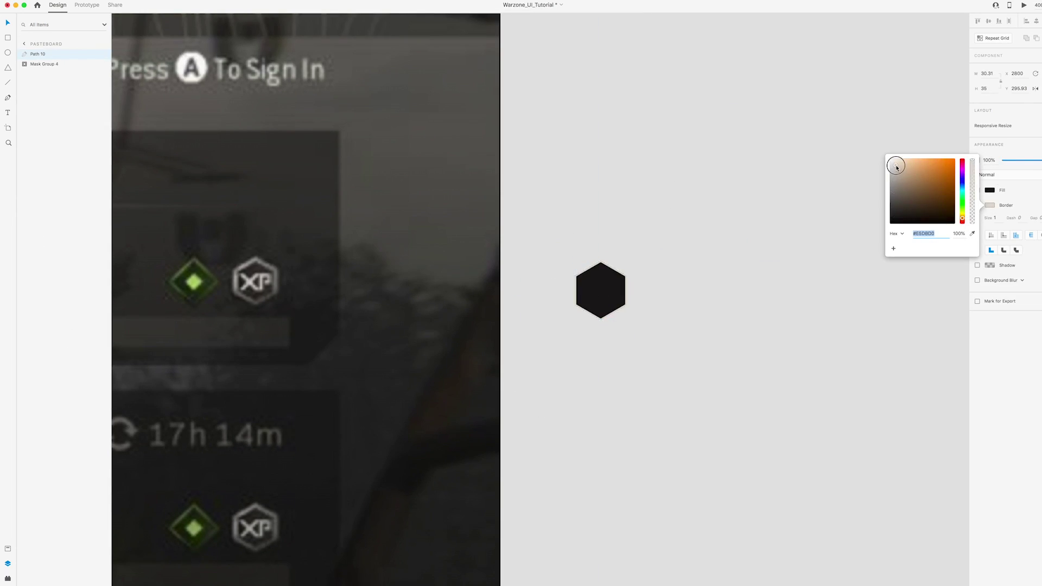
drag(603, 296, 439, 295)
Put light-grey 'XP' text in Sailec inside the hexagon and group them as a badge
text(XP)
drag(582, 264, 437, 291)
click(989, 281)
click(893, 323)
click(255, 280)
key(Escape)
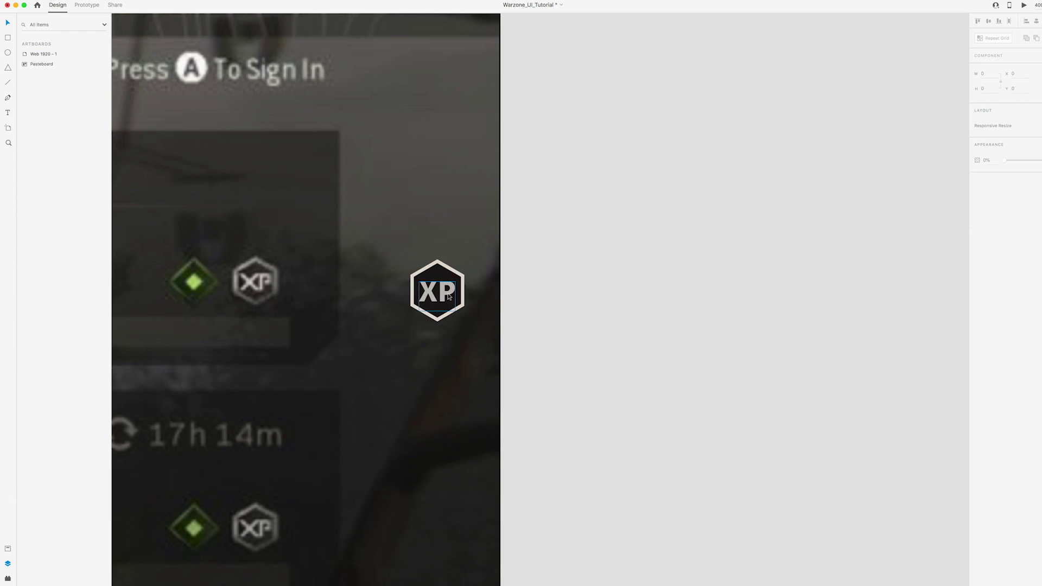
click(1007, 197)
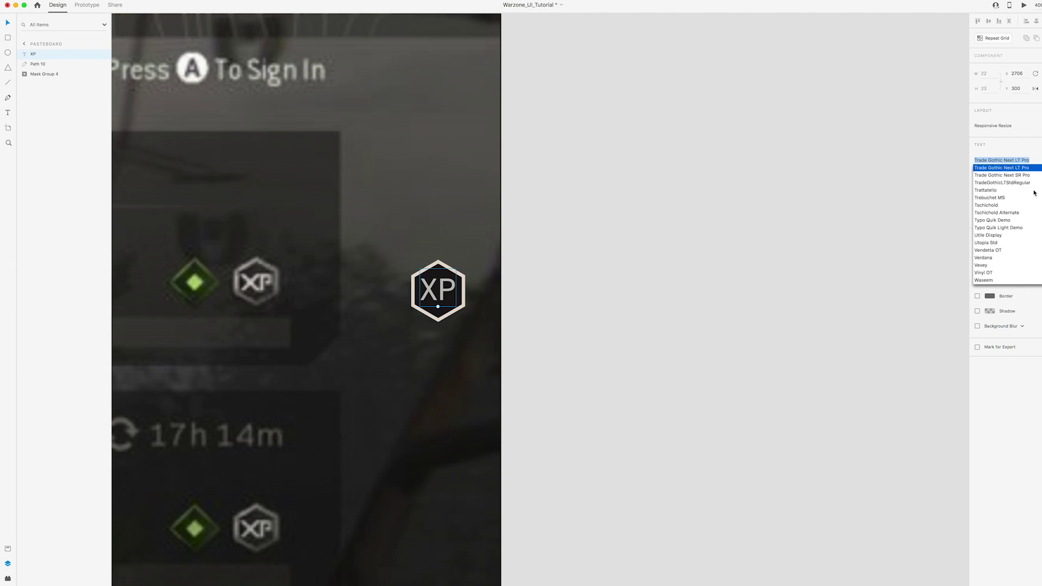
click(996, 245)
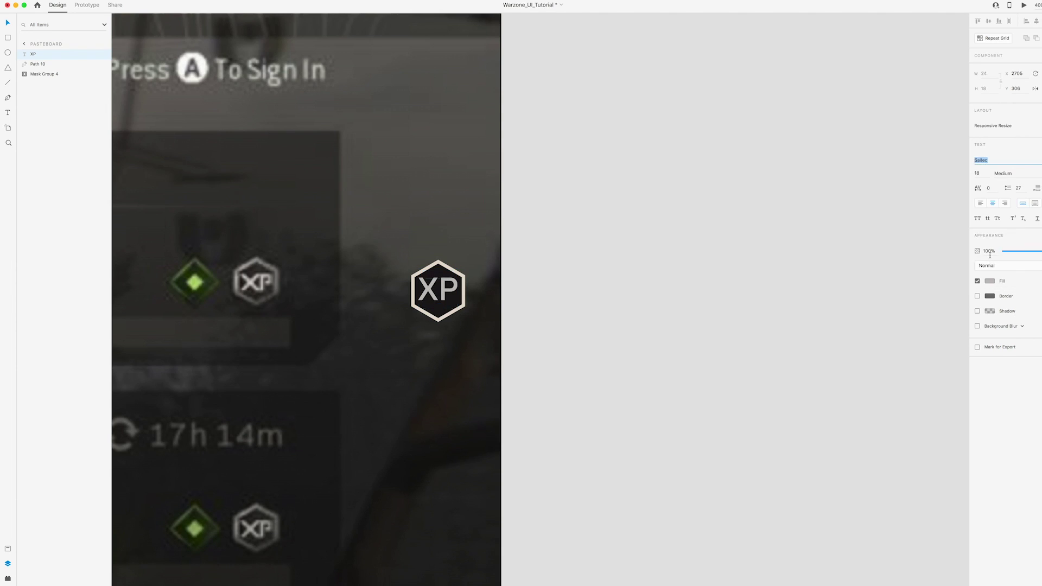
shift+click(454, 276)
key(super+g)
double_click(39, 54)
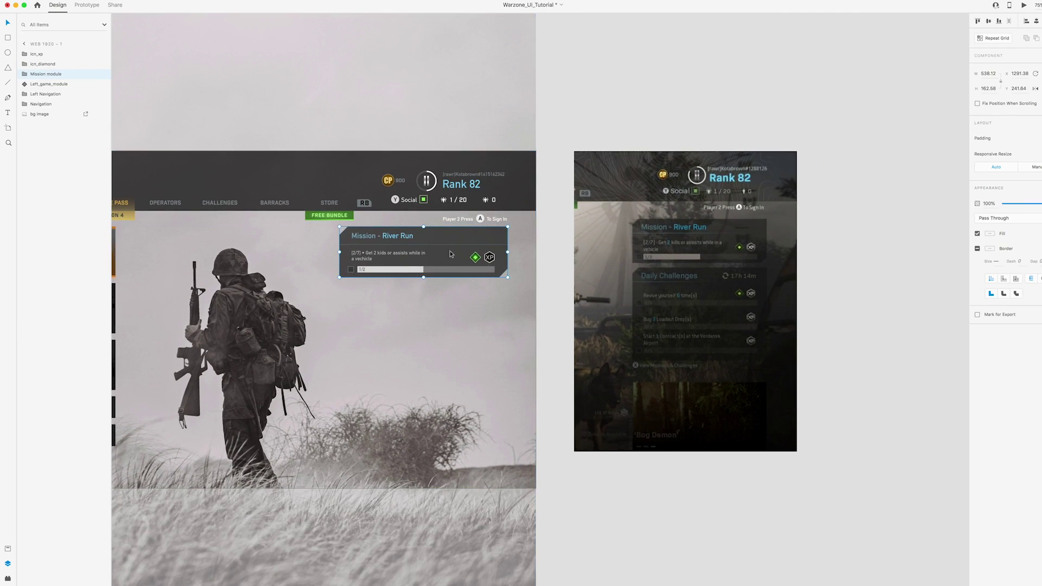
Duplicate the mission panel below itself and make the copy taller
alt+drag(453, 239, 453, 295)
scroll(453, 295, down, 1)
scroll(453, 295, right, 1)
double_click(493, 318)
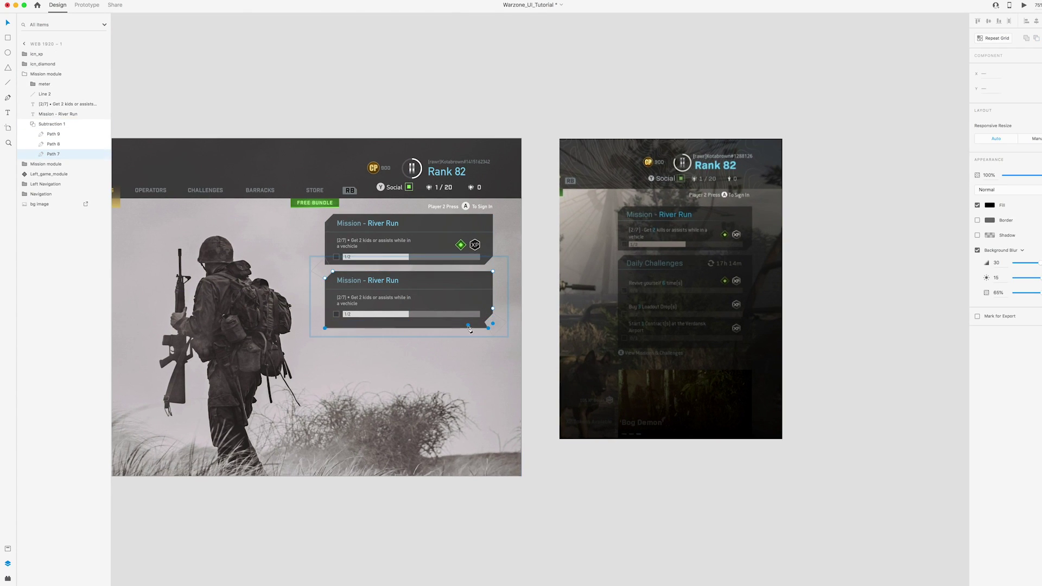
key(shift+Down)
key(shift+Down)
key(shift+Down)
key(shift+Down)
key(shift+Down)
key(shift+Down)
key(shift+Down)
key(shift+Down)
key(shift+Down)
key(shift+Down)
key(Escape)
Retitle the copied panel 'Daily Challenges'
double_click(353, 281)
key(BackSpace)
text(Daily Challenges)
scroll(518, 290, right, 1)
click(519, 290)
Add a 17h 14m timer beside the title with a light-grey sync icon to its left
double_click(363, 303)
alt+drag(363, 303, 421, 281)
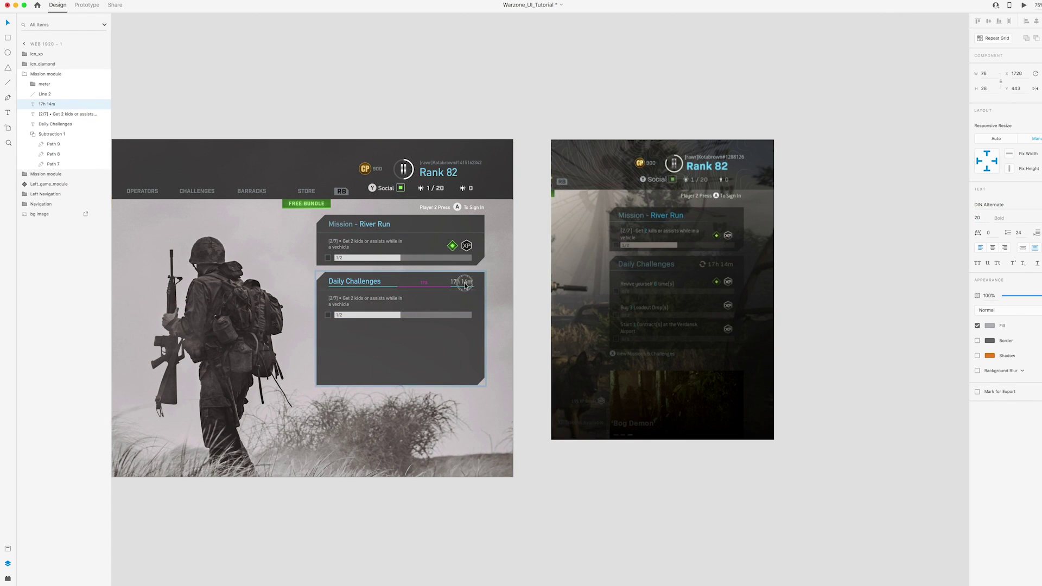
drag(465, 284, 463, 284)
click(8, 577)
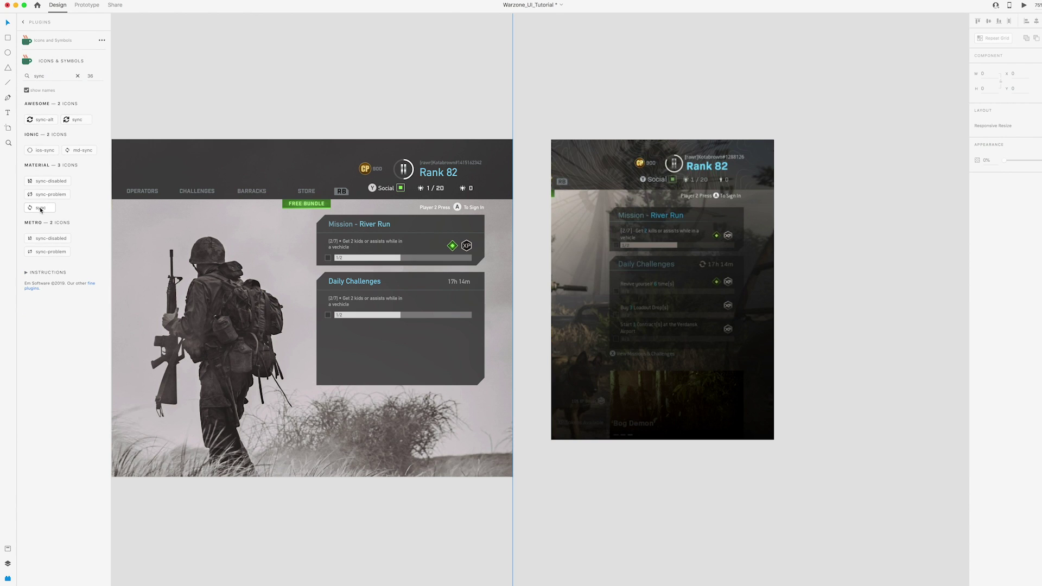
click(40, 209)
scroll(386, 163, up, 5)
drag(293, 321, 261, 288)
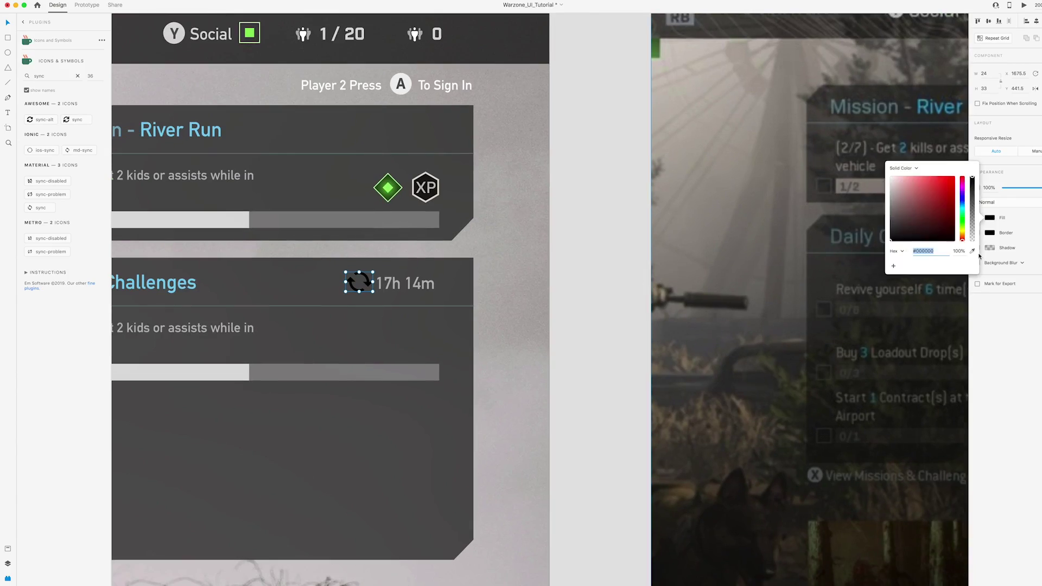
click(368, 286)
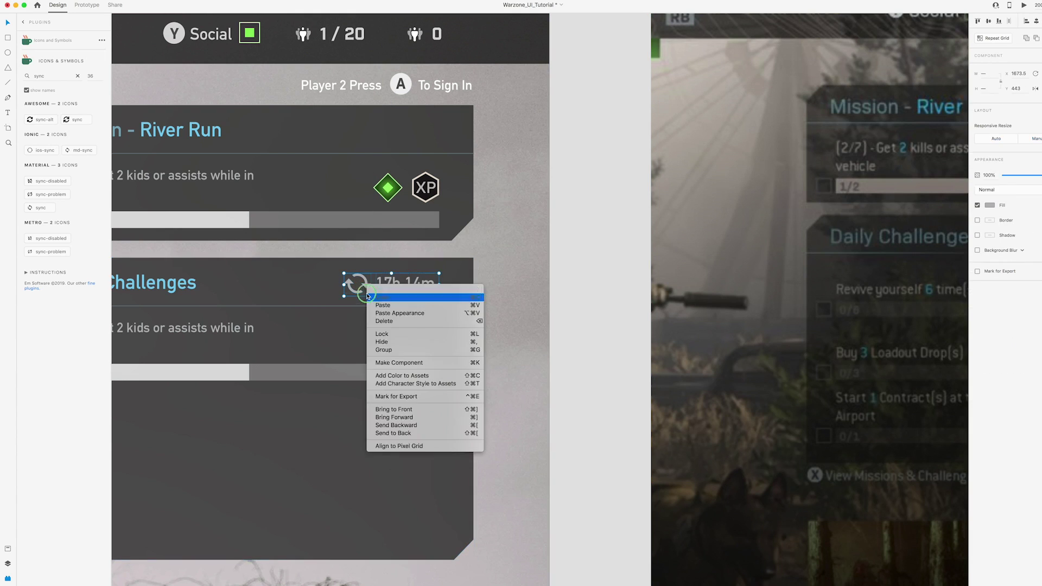
Rename the copied module layer 'Daily Challenges Module'
double_click(49, 85)
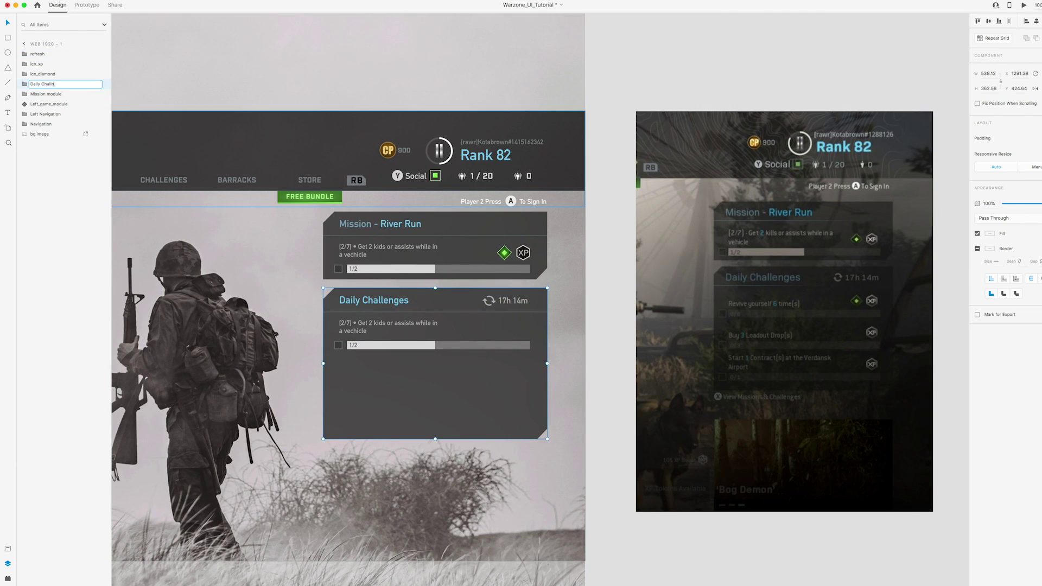
text(Daily Challenges Module)
key(Return)
Turn the progress meter into a repeat grid of three rows
scroll(493, 256, right, 4)
scroll(494, 256, down, 2)
double_click(325, 277)
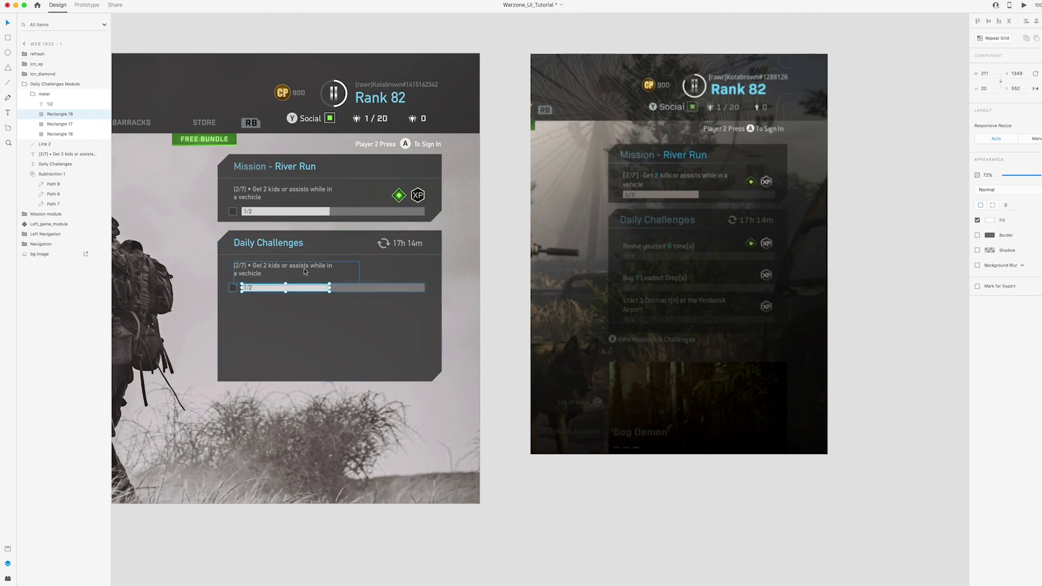
key(super+r)
drag(327, 292, 326, 332)
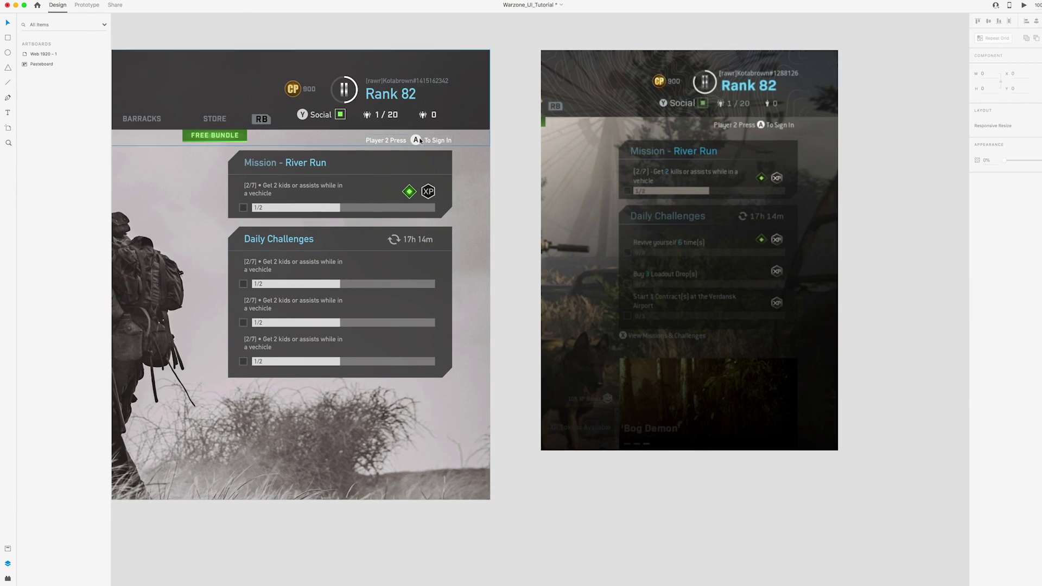
Place a copy of the sign-in prompt below the panel without the 'Player 2 Press' text
drag(420, 141, 286, 390)
super+click(280, 389)
key(Delete)
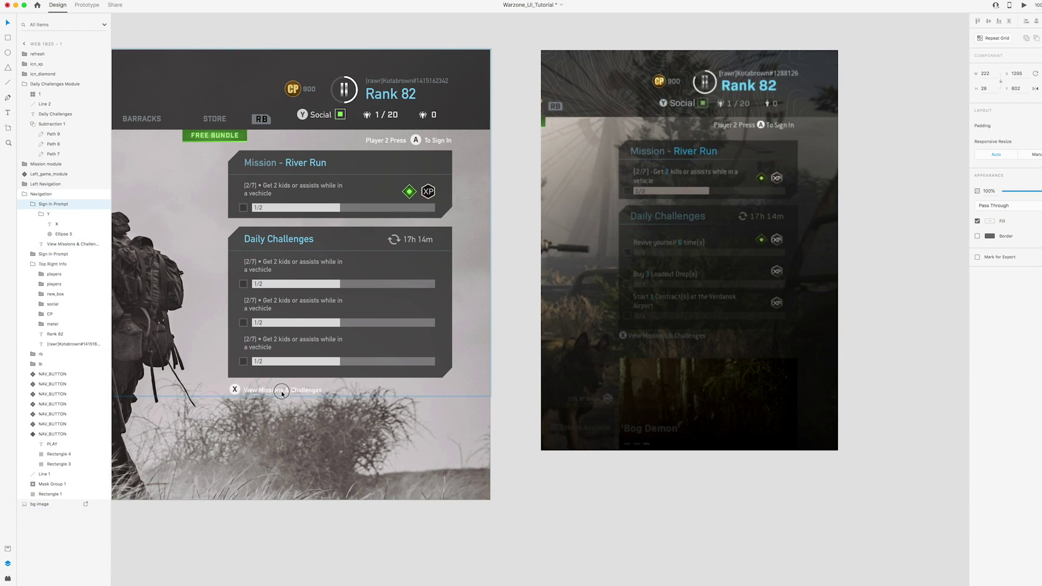
click(41, 204)
drag(41, 204, 36, 63)
Group the prompt with both modules, rename the group, and preview the artboard
super+click(55, 94)
super+click(45, 174)
key(super+g)
double_click(37, 54)
drag(50, 89, 50, 86)
key(super+0)
key(super+Return)
key(super+w)
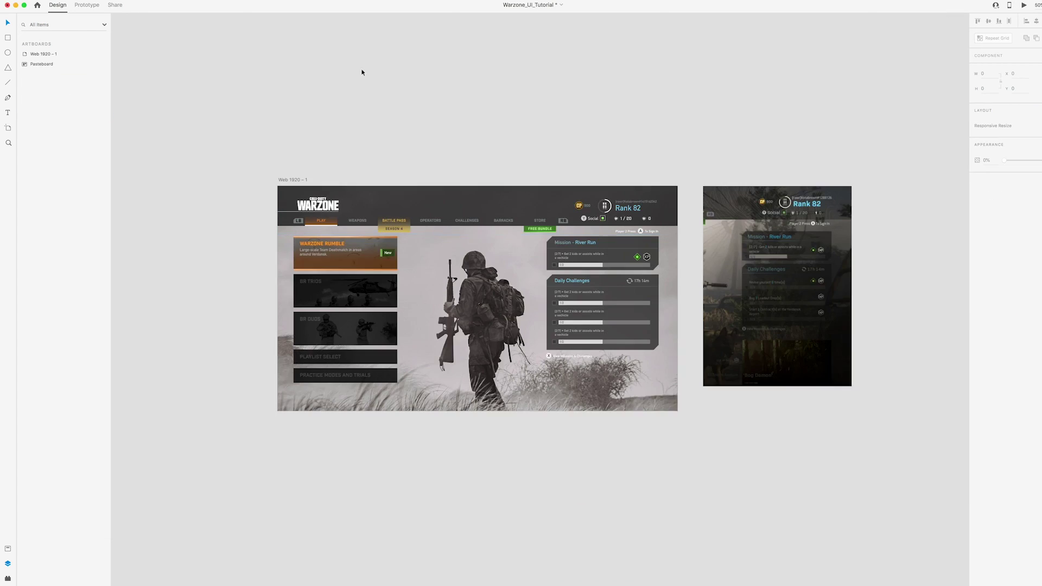
Cover the artboard with a black rectangle at 25% opacity
scroll(543, 293, right, 2)
key(r)
drag(247, 186, 647, 411)
drag(44, 53, 44, 75)
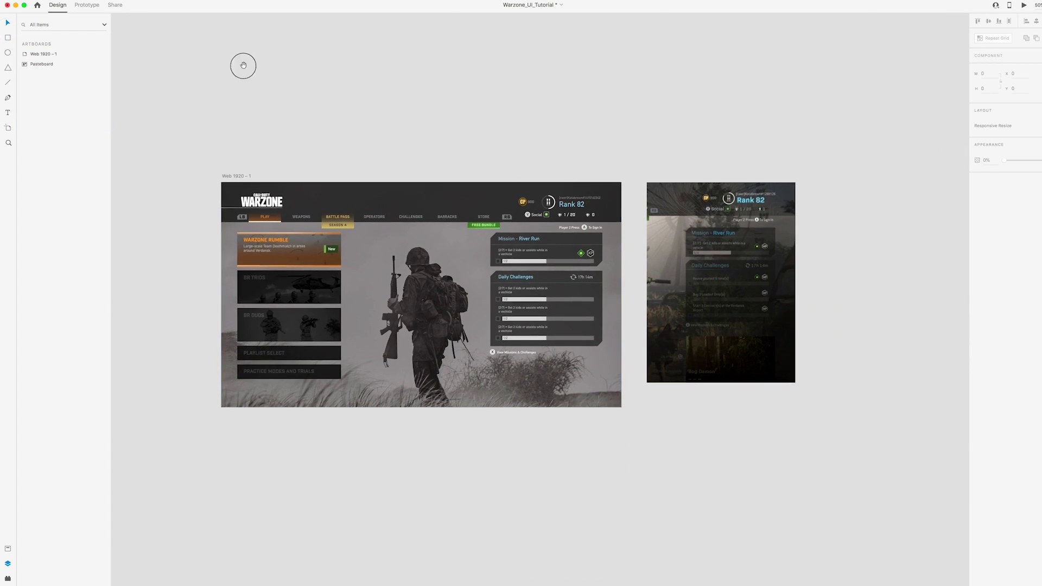
Reset the reference screenshot to full size and place it beside the Web 1920 – 1 artboard
right_click(675, 245)
click(704, 353)
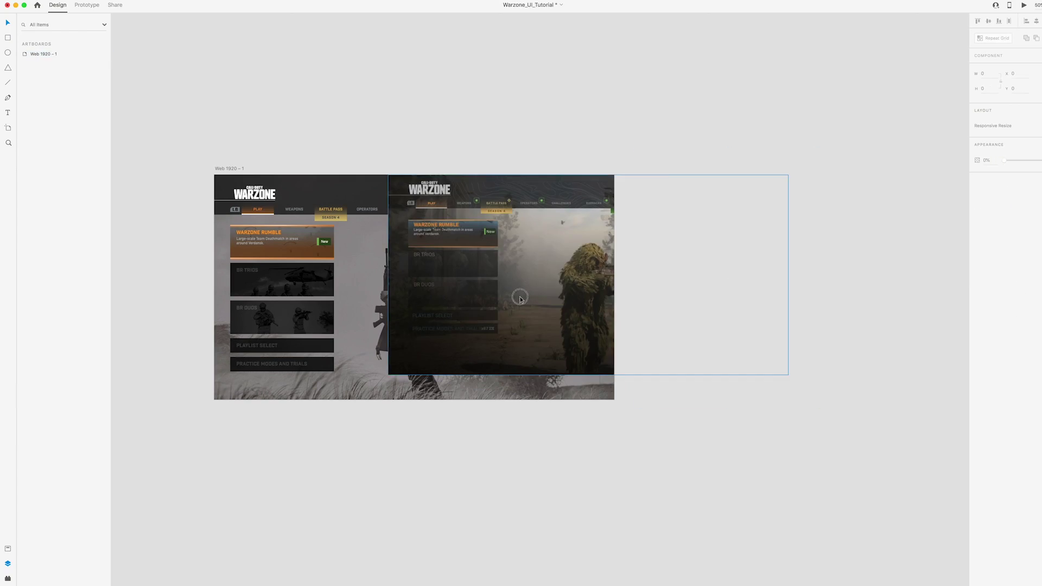
drag(516, 295, 667, 166)
scroll(666, 166, right, 3)
click(658, 453)
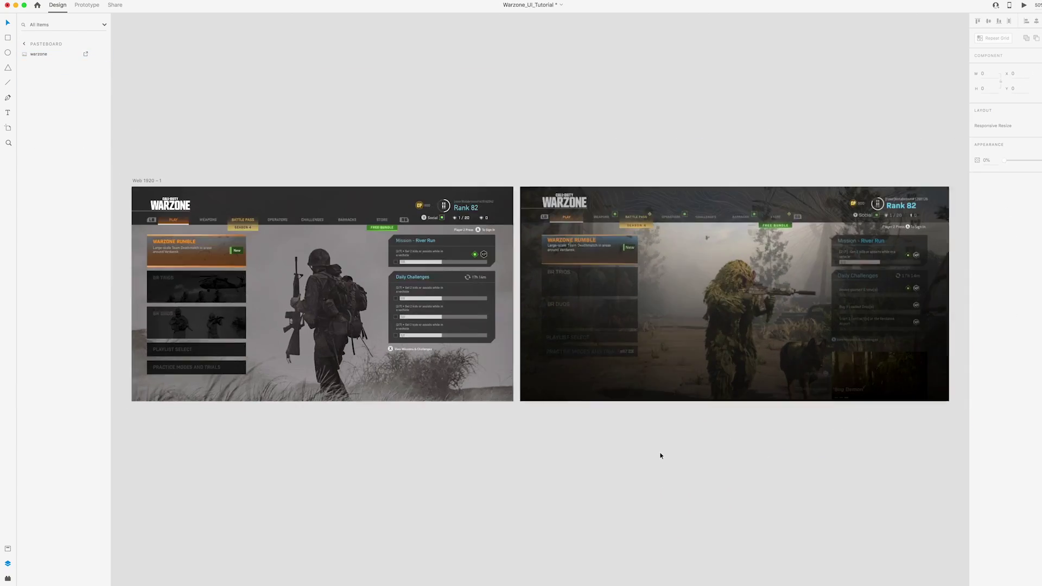